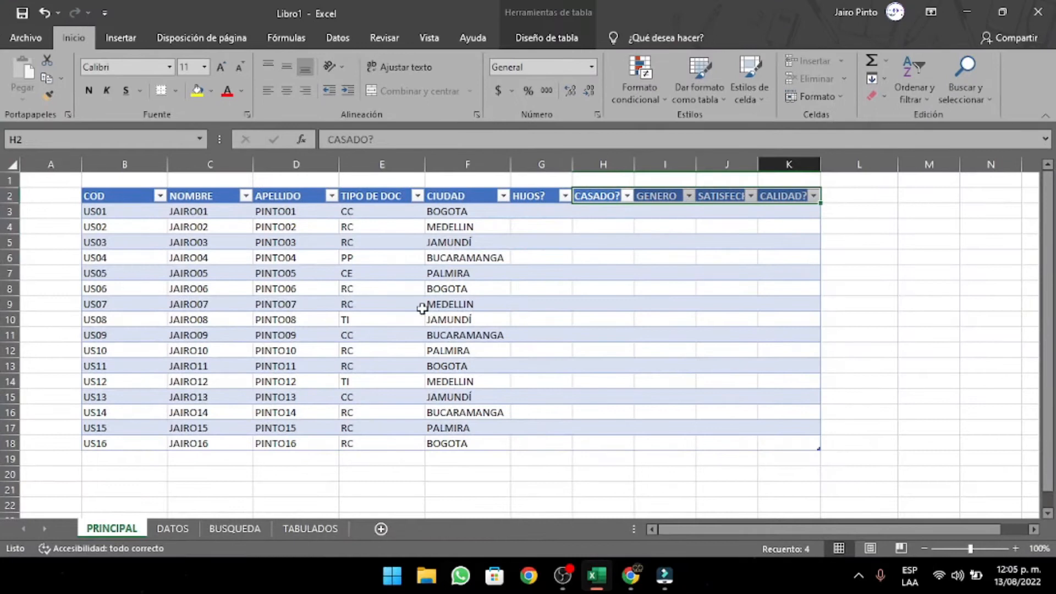
left_click(598, 286)
key("Left")
key("Left")
key("Right")
key("Right")
key("Up")
key("Right")
key("Right")
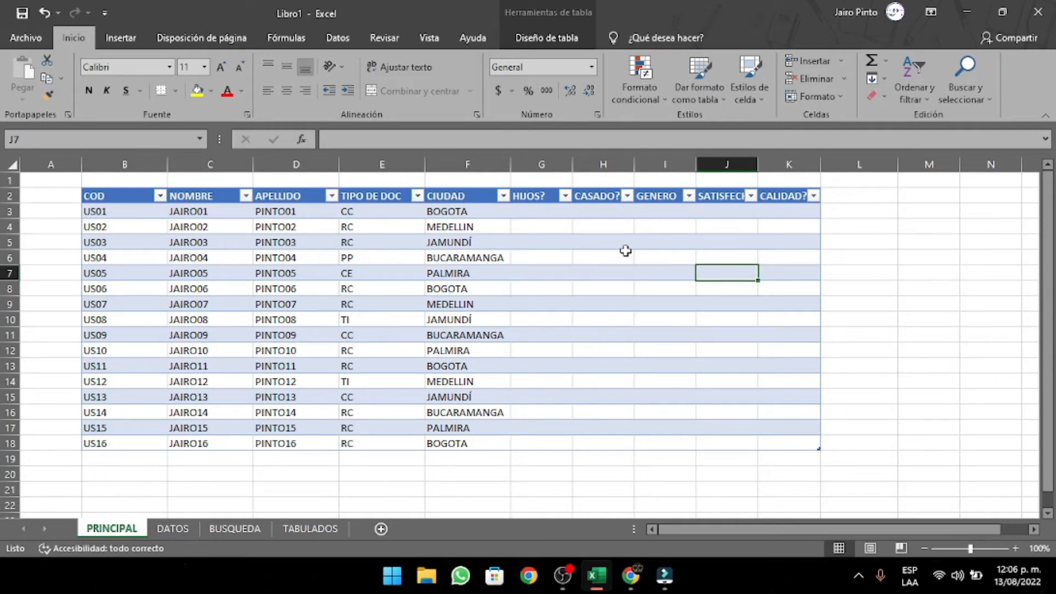
Step: Examine the PRINCIPAL table's user codes and its unfilled columns from HIJOS? through CALIDAD?
left_click_drag(543, 164, 666, 167)
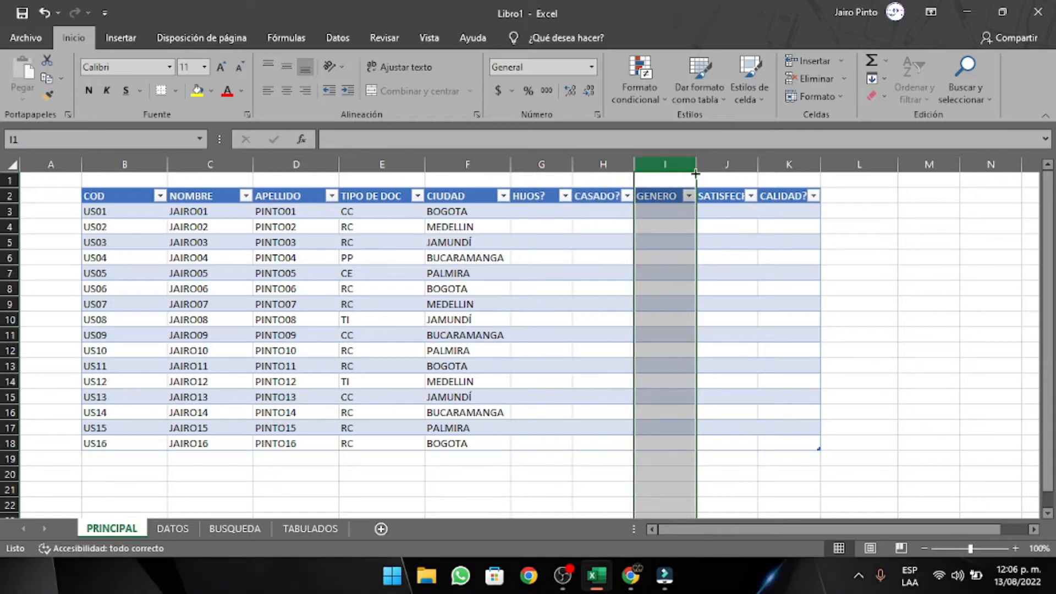
left_click(789, 163)
left_click(873, 291)
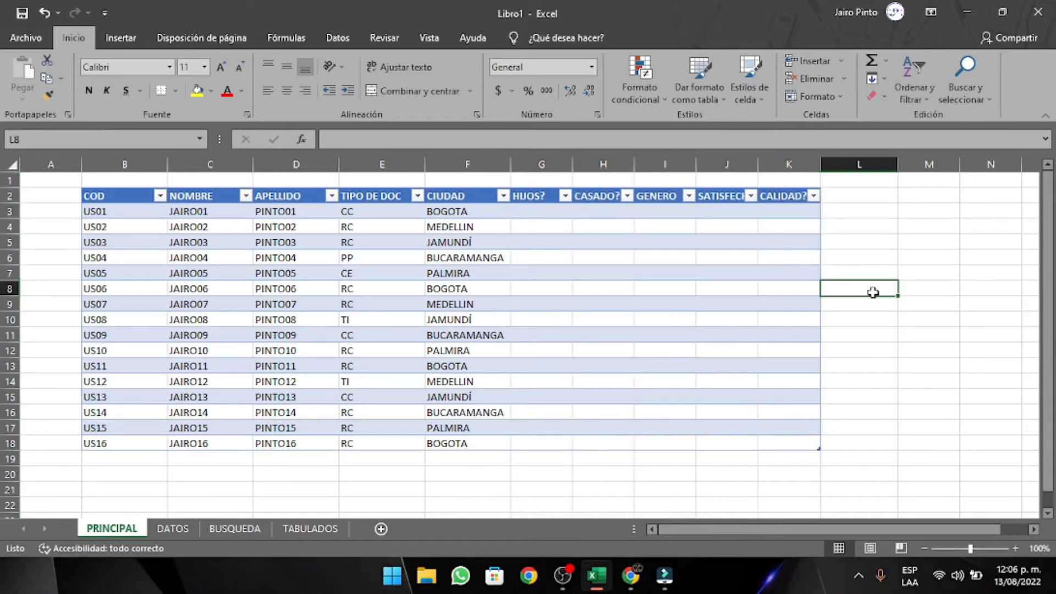
left_click(608, 305)
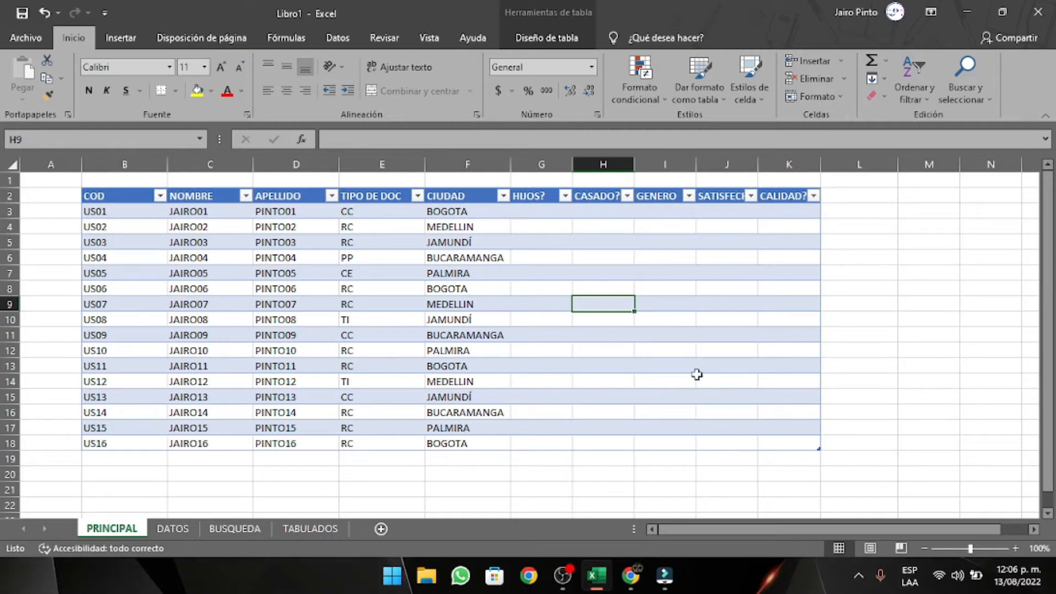
left_click(568, 299)
left_click(547, 194)
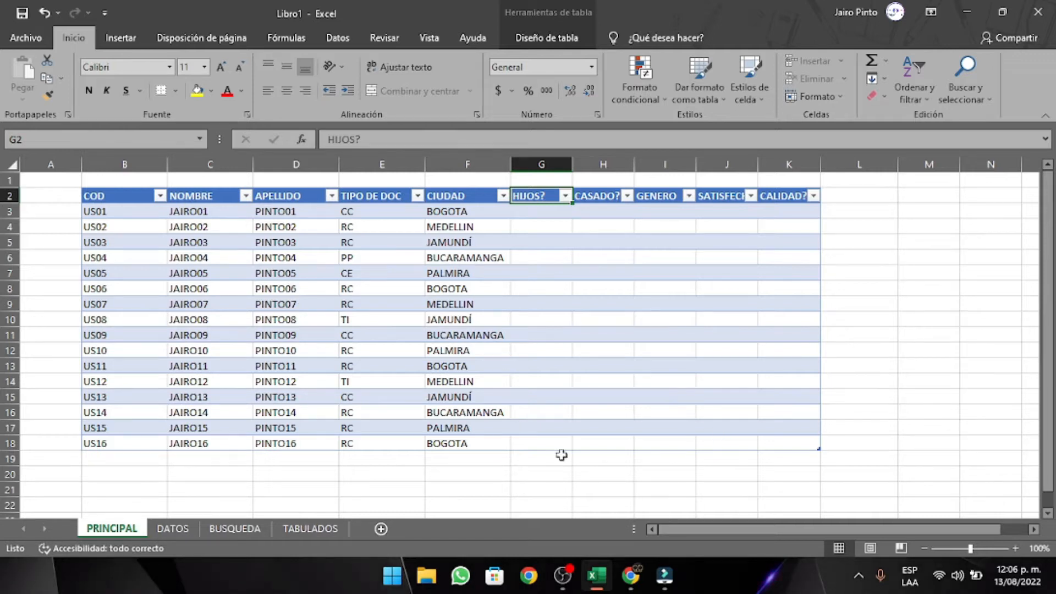
left_click(229, 231)
left_click(126, 211)
left_click_drag(126, 211, 381, 350)
left_click_drag(125, 209, 112, 413)
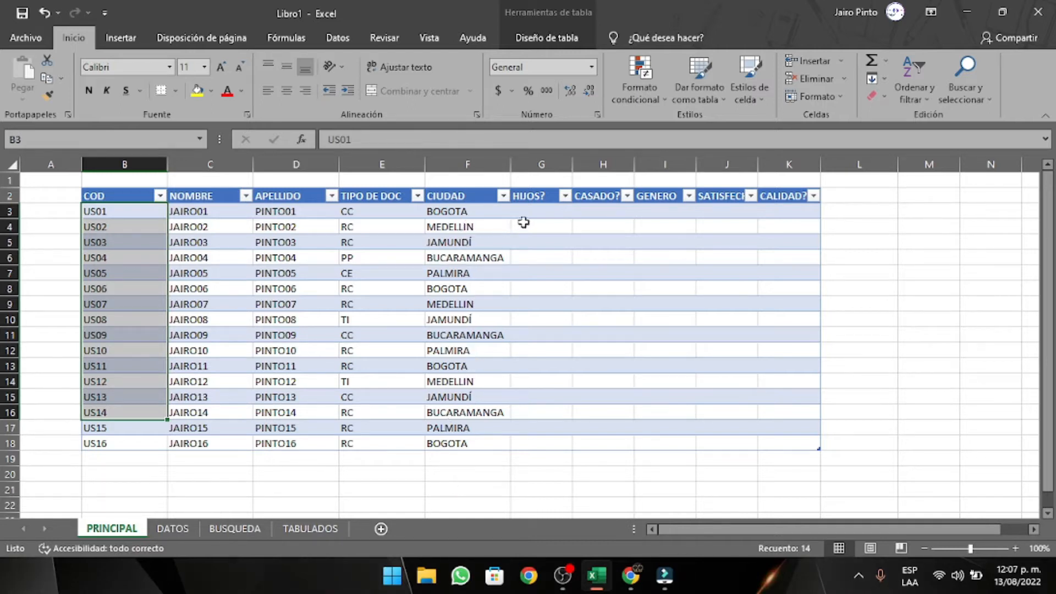
left_click(541, 210)
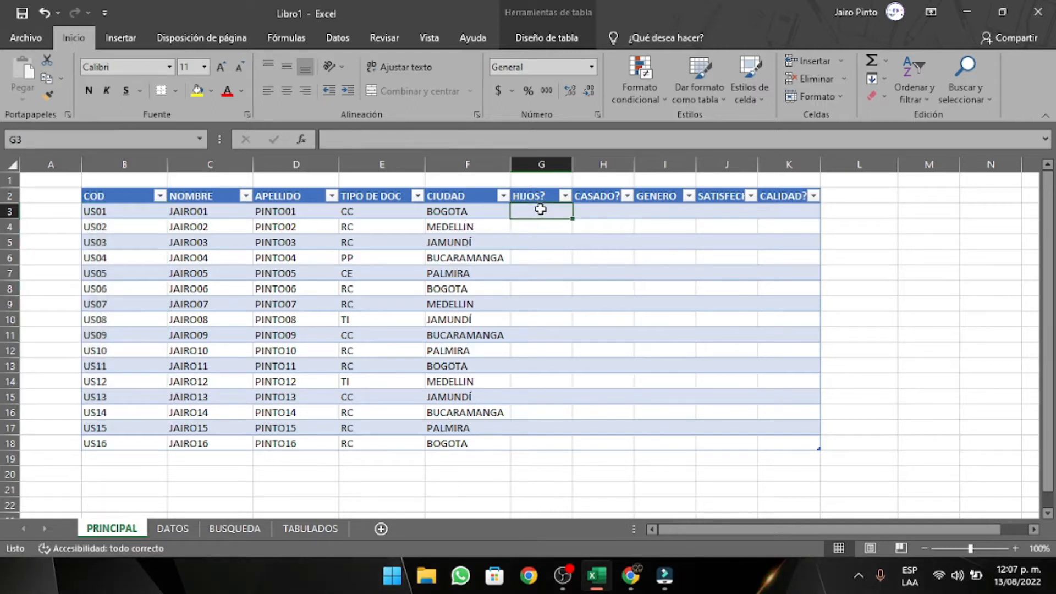
left_click(602, 218)
left_click(648, 210)
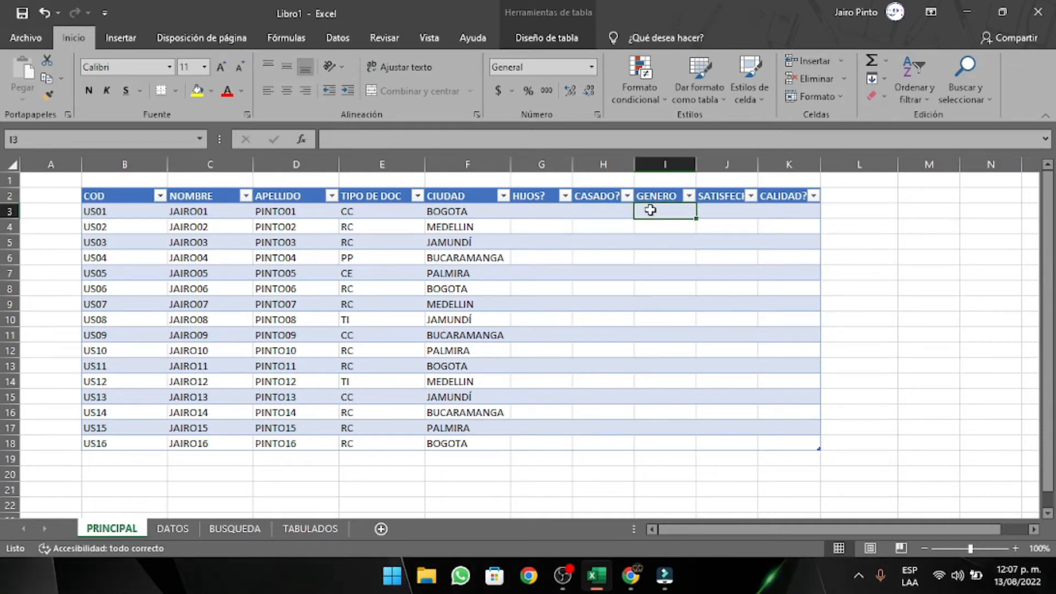
left_click(714, 209)
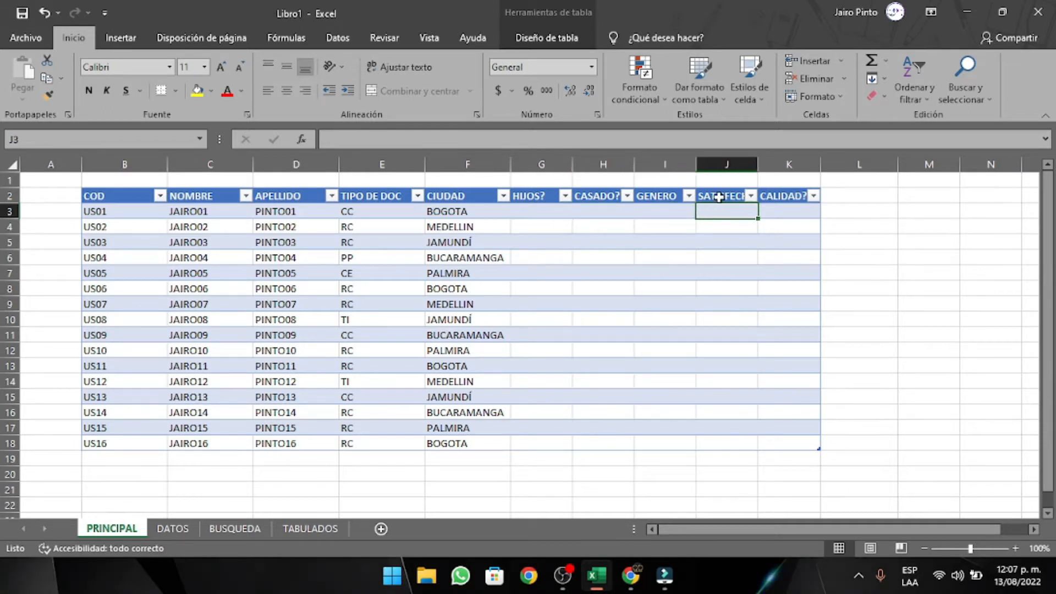
left_click(719, 197)
left_click(718, 213)
left_click(769, 198)
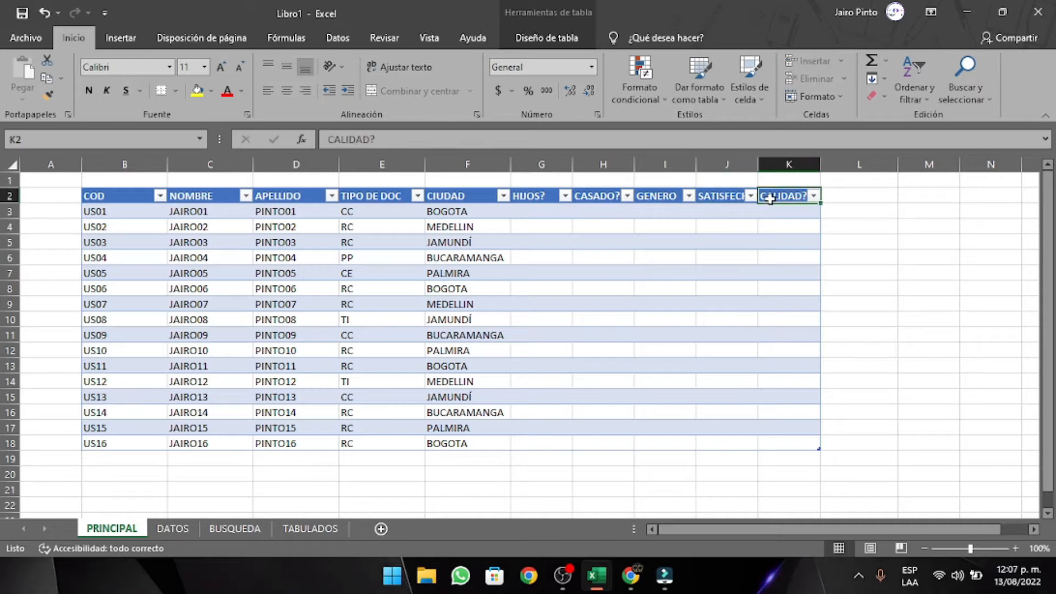
Step: Examine the GENERO and CALIDAD lists on the DATOS sheet and the tally tables on the TABULADOS sheet
left_click(172, 530)
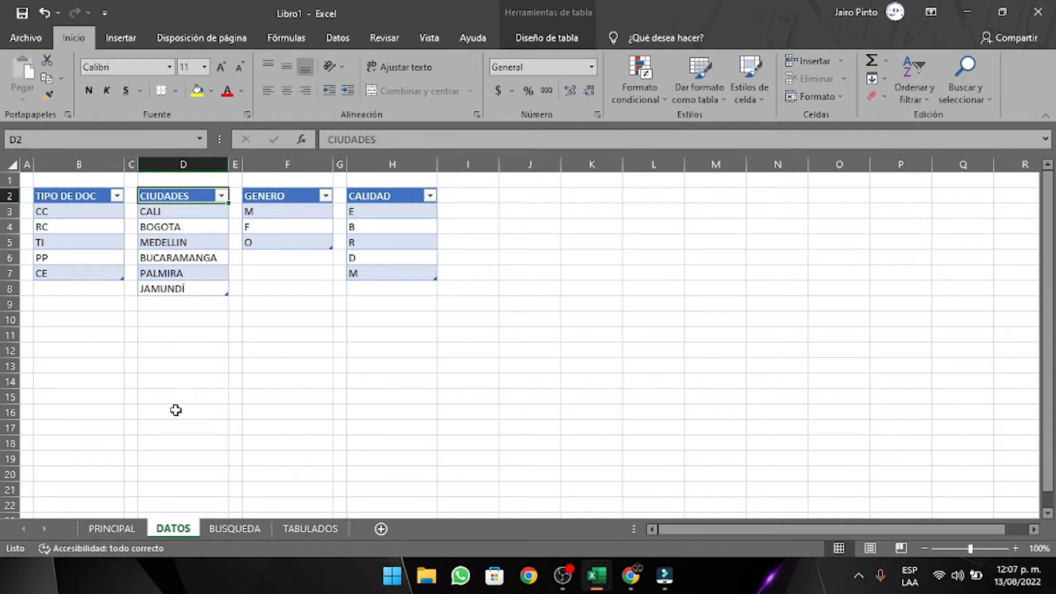
left_click_drag(250, 164, 403, 162)
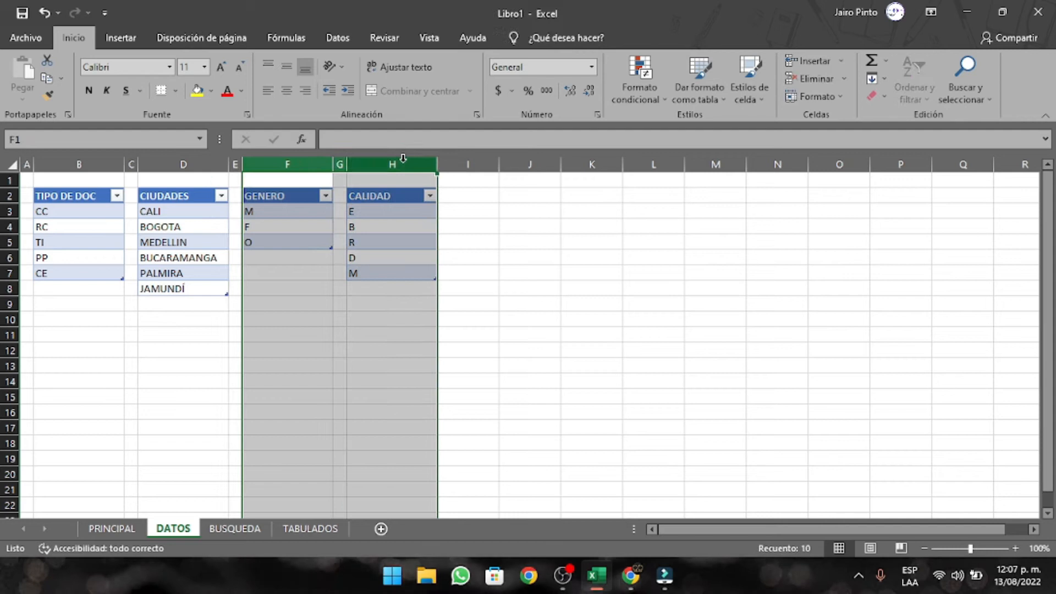
left_click(285, 164)
left_click(276, 210)
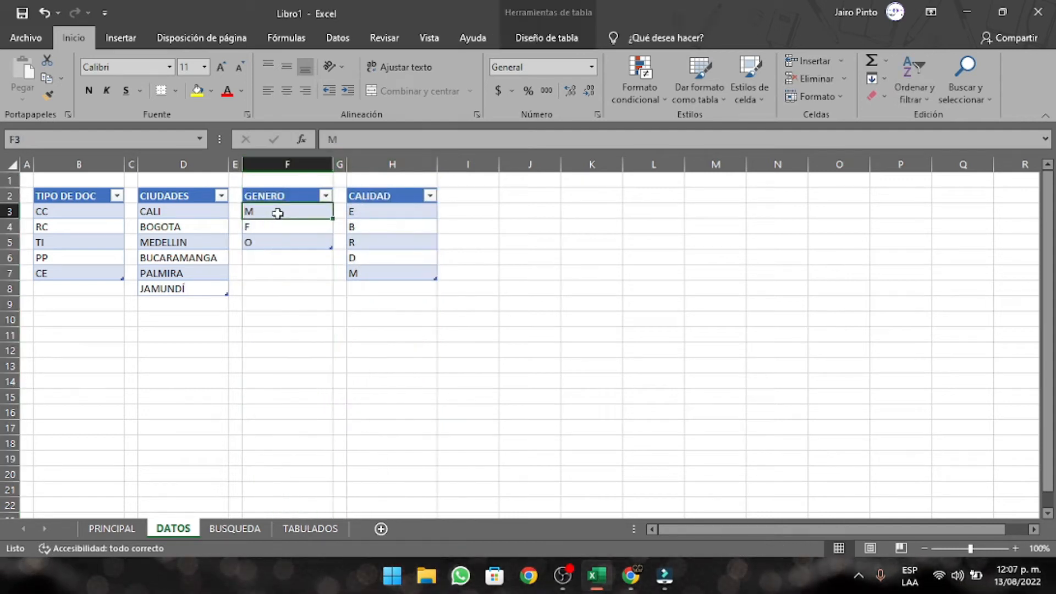
left_click(379, 209)
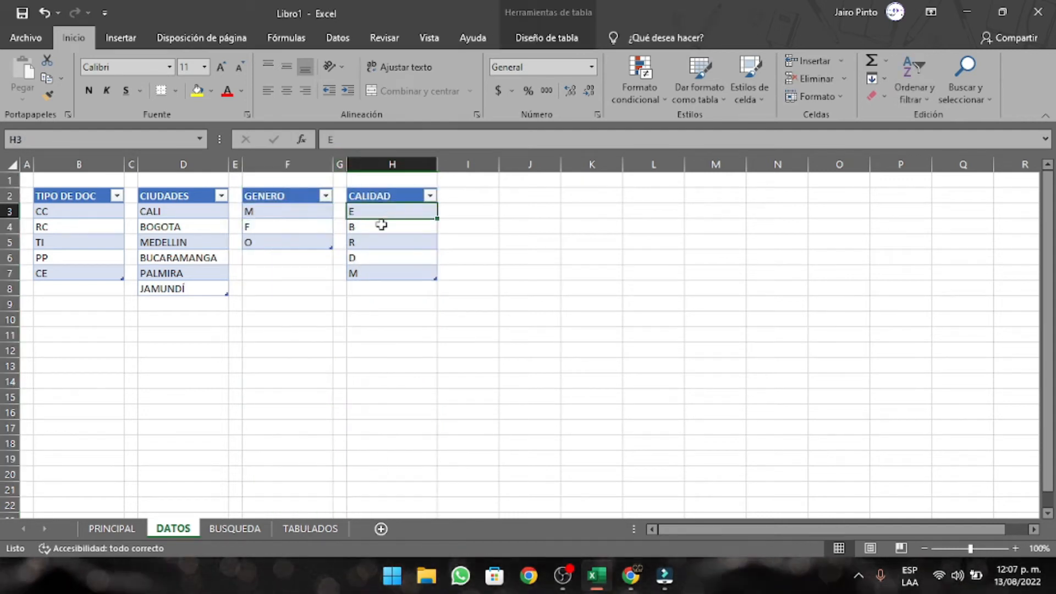
left_click(287, 529)
scroll(337, 330, "up", 1)
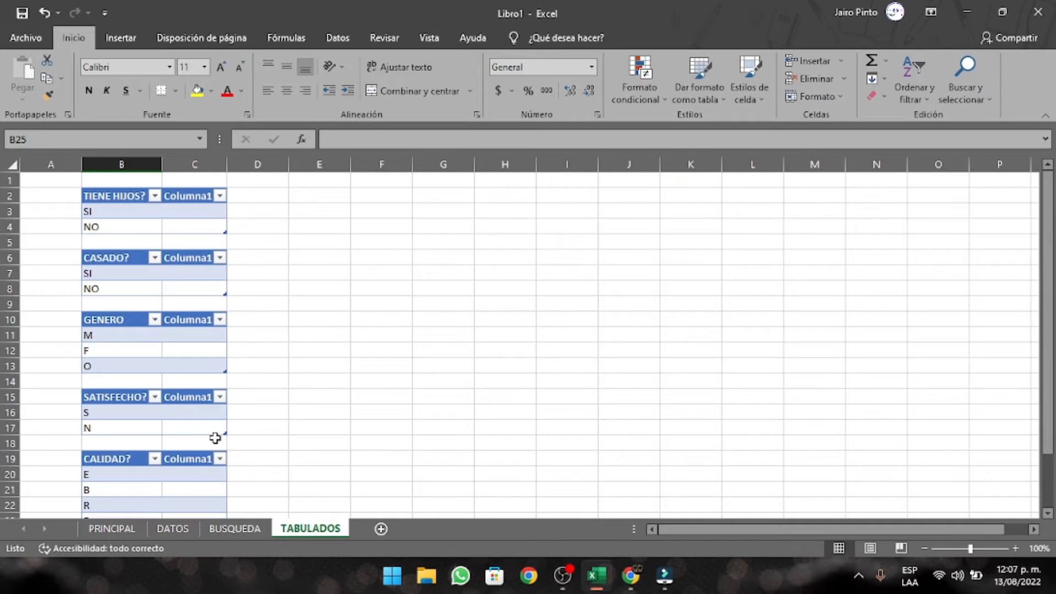
Step: Return to the PRINCIPAL sheet, widen the HIJOS? column and select its first data cell, G3
left_click(115, 526)
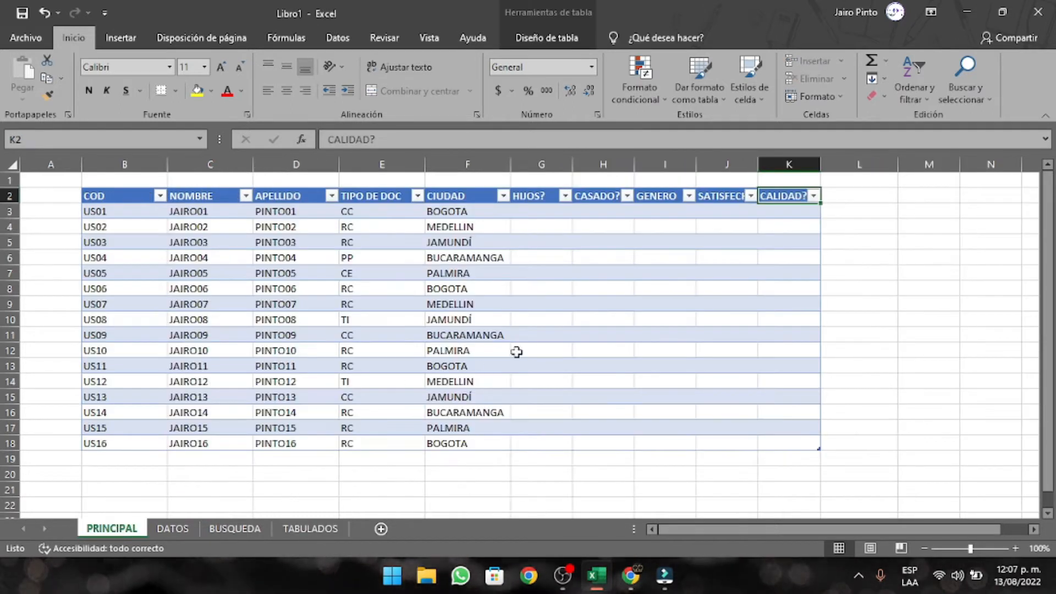
left_click(529, 349)
left_click_drag(573, 164, 600, 165)
left_click(553, 227)
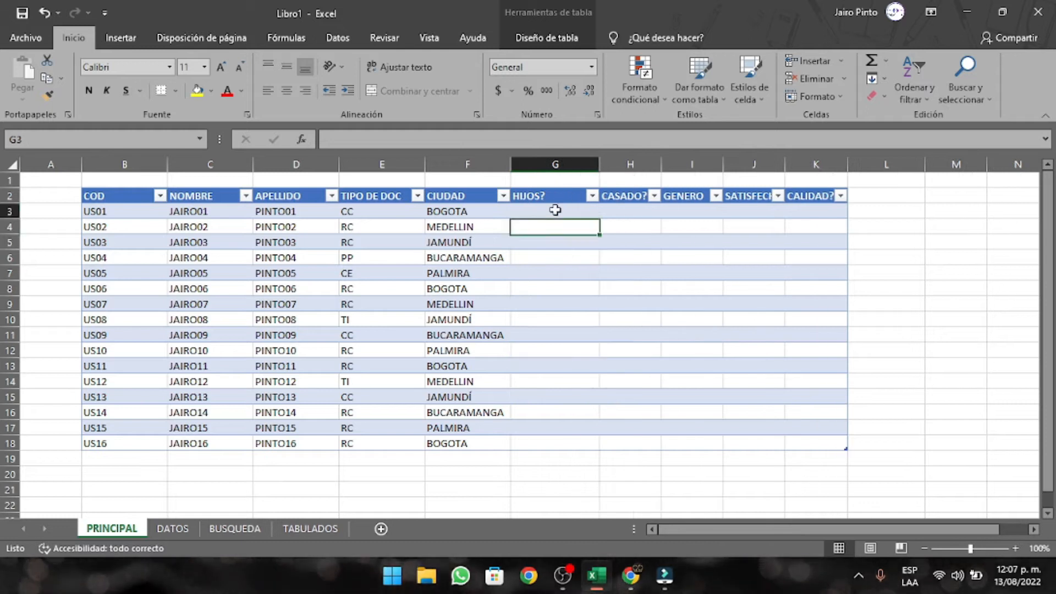
left_click(555, 210)
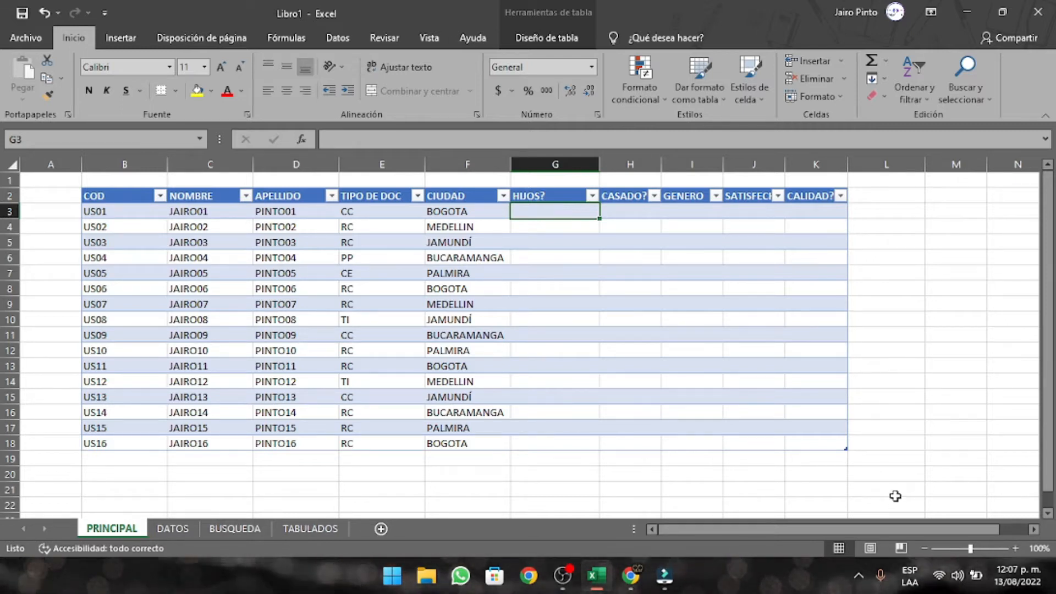
key("Right")
key("Right")
key("Down")
key("Right")
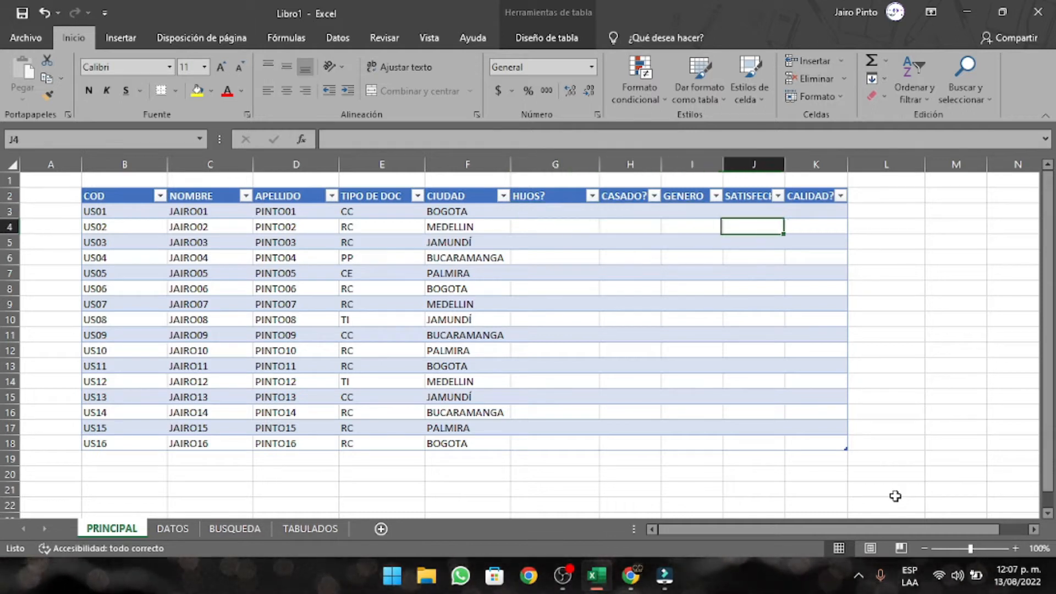
key("Down")
key("Right")
key("Down")
key("Right")
key("Left")
key("Left")
key("Left")
key("Left")
key("Left")
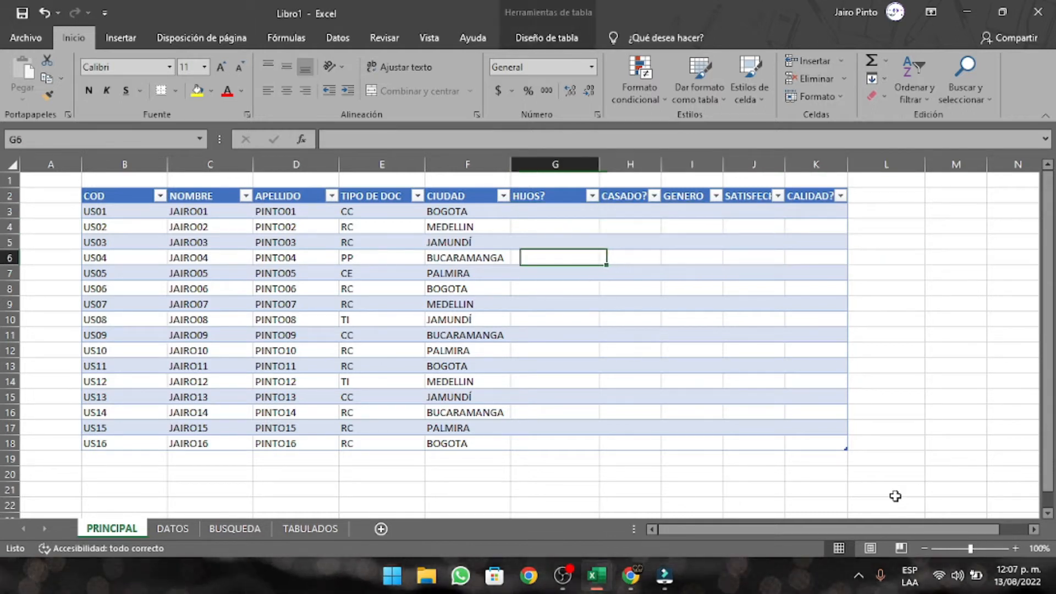
key("Right")
key("Right")
key("Right")
key("Down")
key("Down")
key("Left")
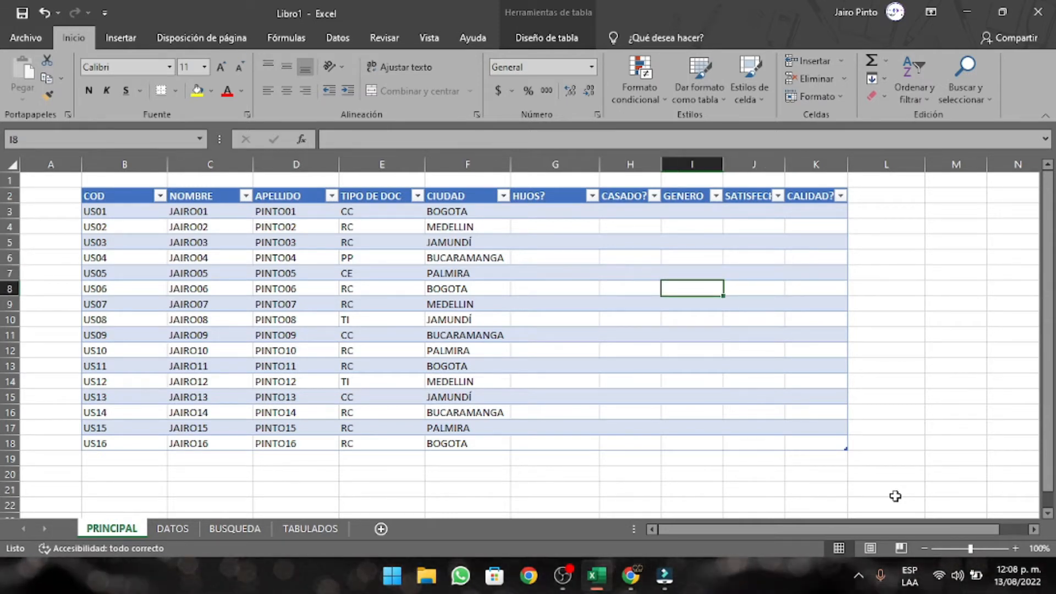
key("Down")
key("Down")
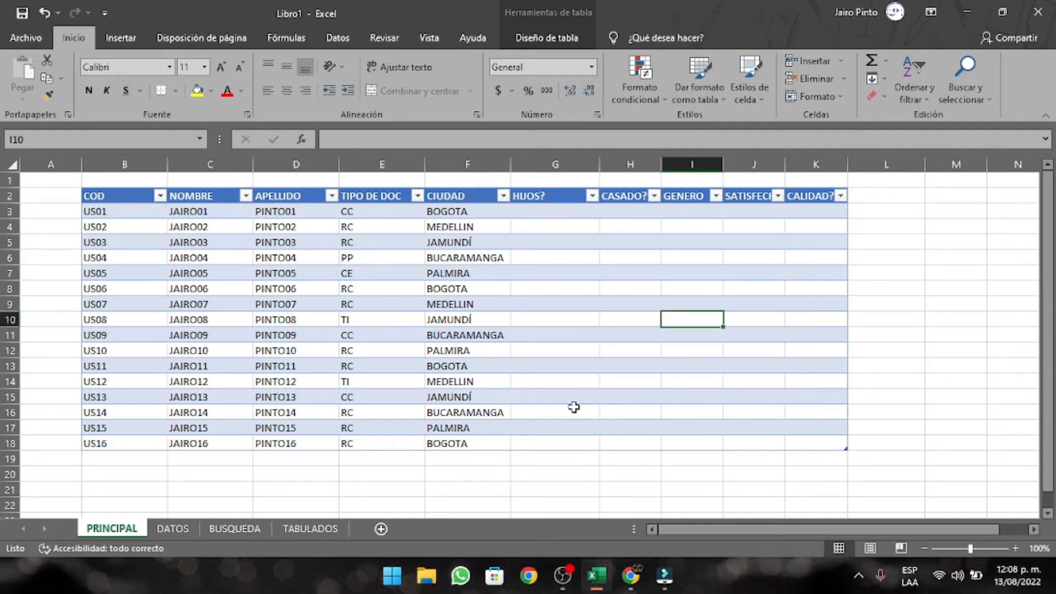
key("Right")
key("Right")
key("Right")
key("Right")
key("Right")
key("Right")
key("Up")
key("Up")
key("Up")
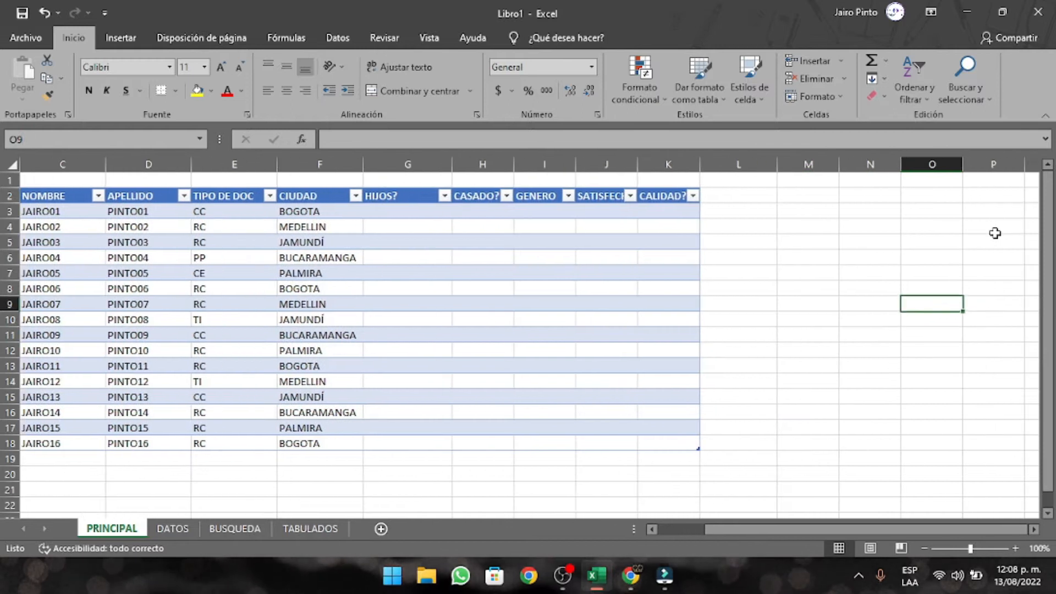
key("Up")
key("Left")
key("Left")
key("Up")
key("Right")
key("Right")
key("Up")
key("Right")
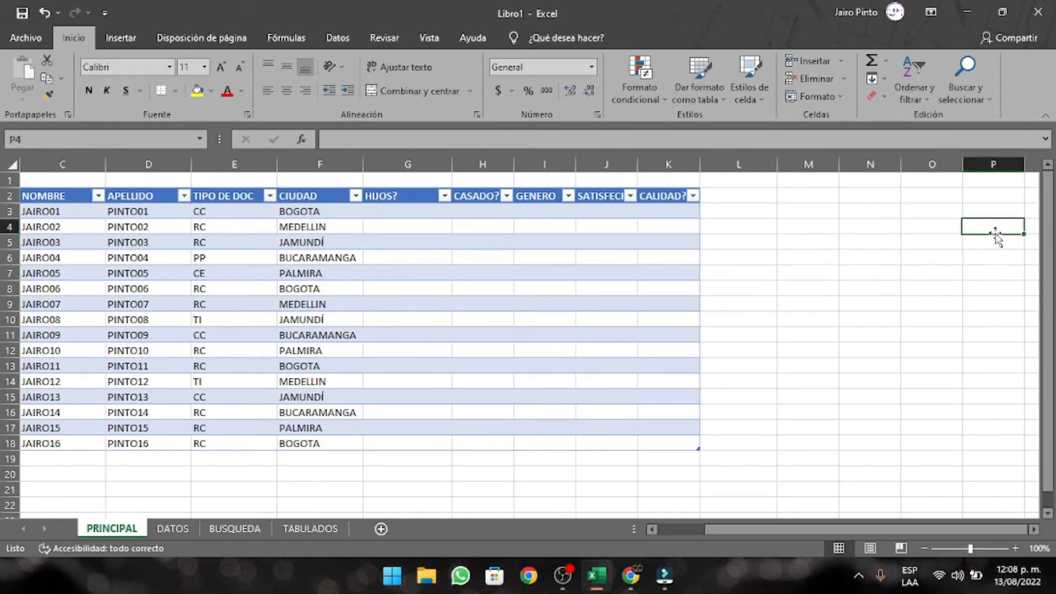
key("Right")
key("Right")
key("Right")
key("Left")
key("Left")
key("Left")
key("Left")
key("Left")
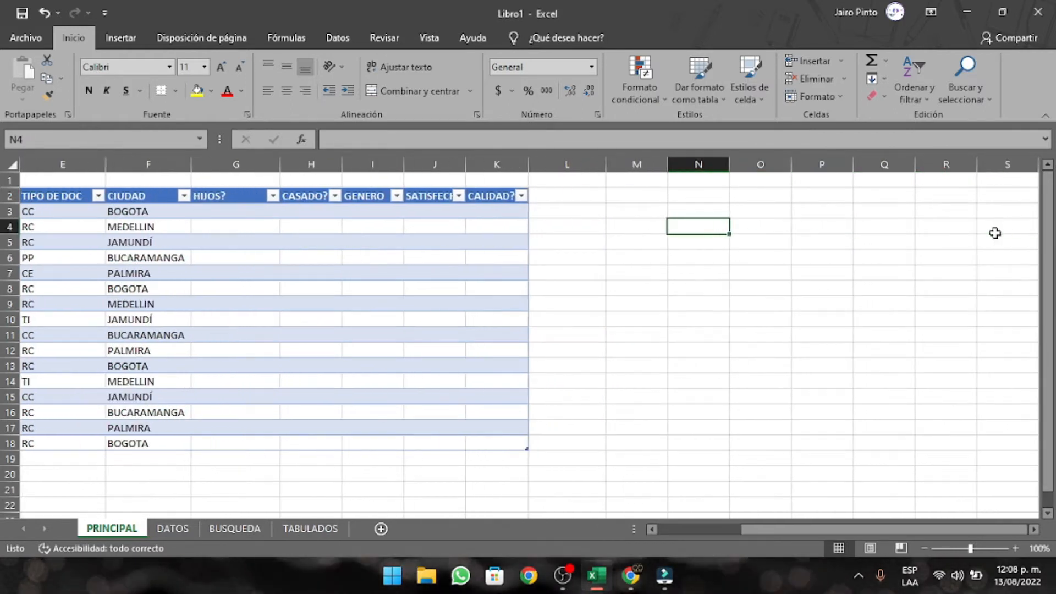
Step: Enter the formula =ALEATORIO.ENTRE(1;6) in cell M3, beside the PRINCIPAL table
key("Left")
key("Up")
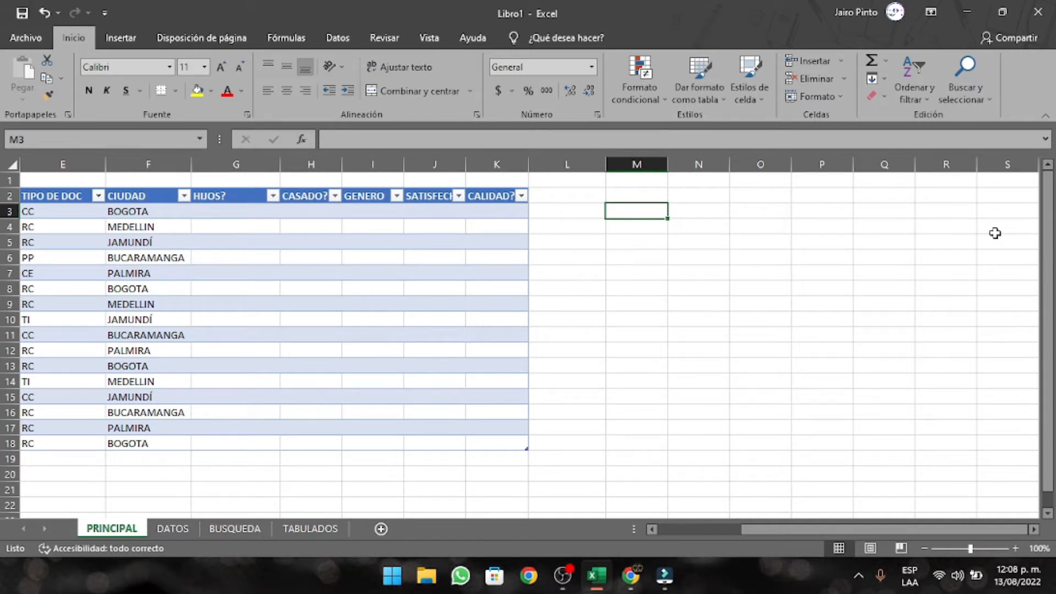
type("=A")
type("LEAT")
key("BackSpace")
type("ATORIO")
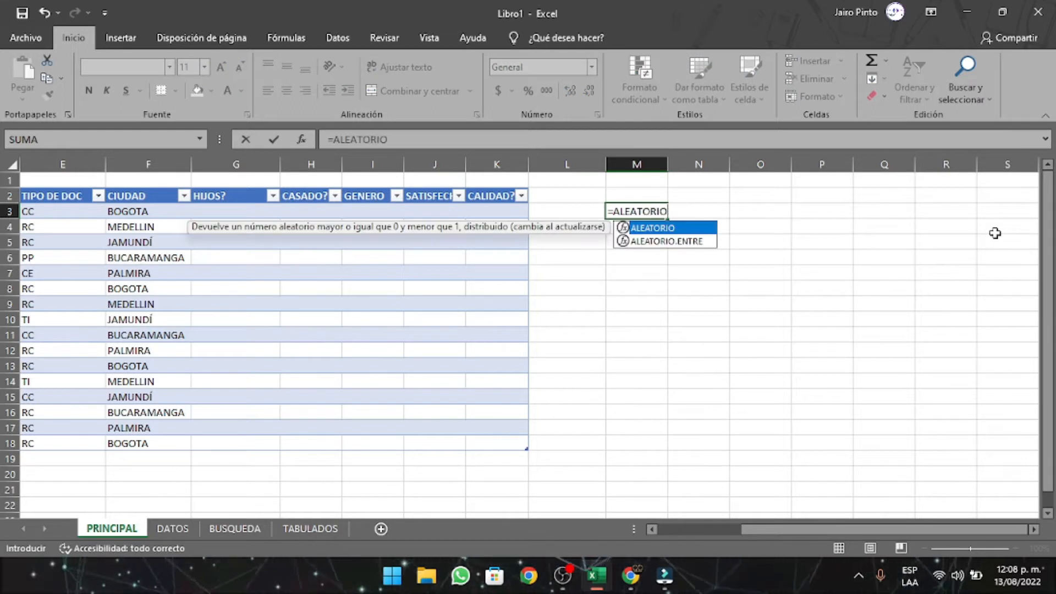
type(".ENTRE")
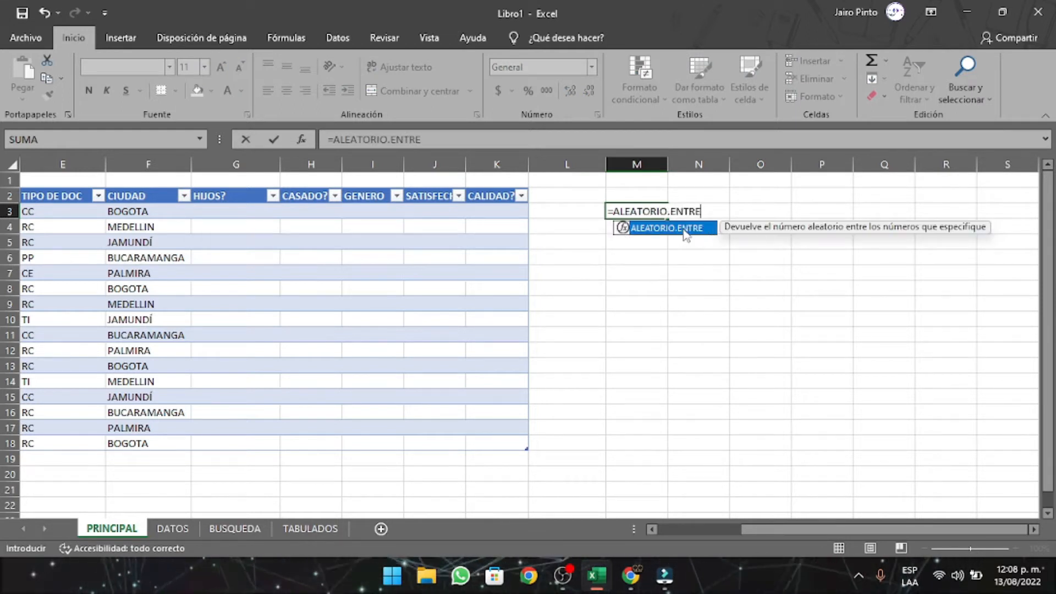
double_click(683, 234)
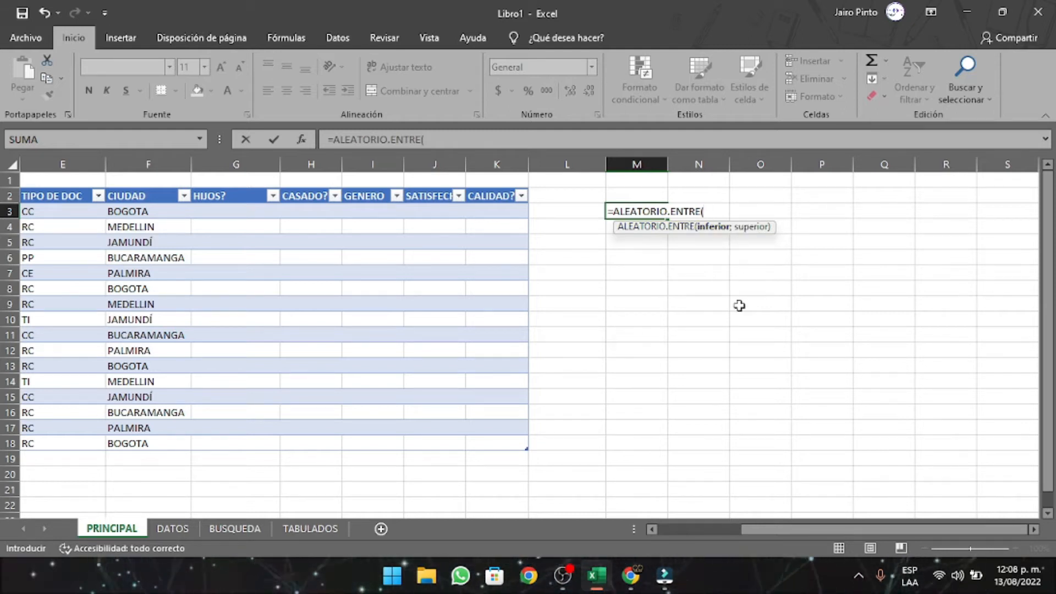
type("1;")
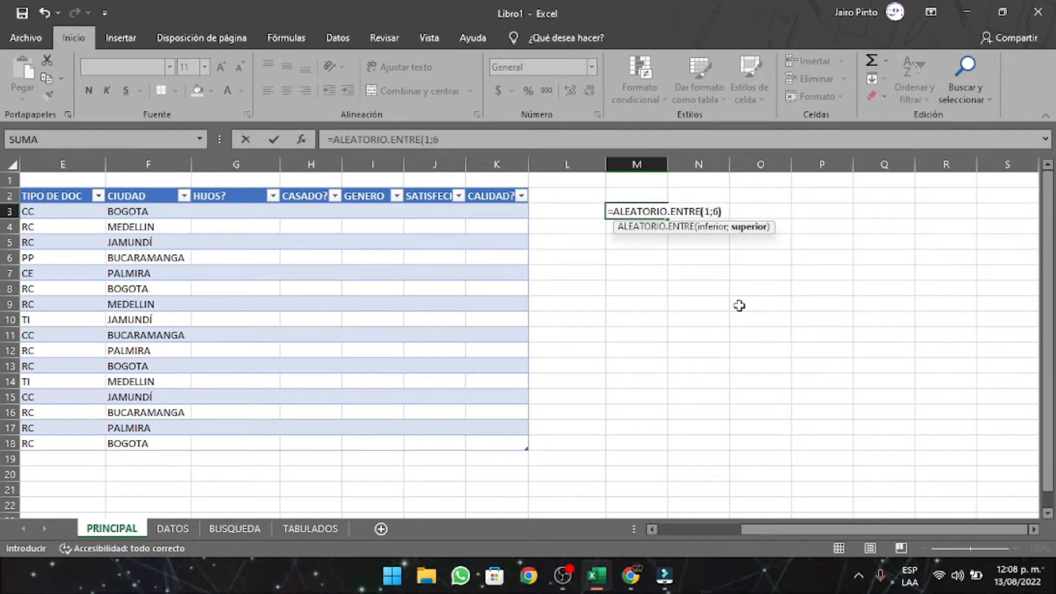
type("6)")
key("Return")
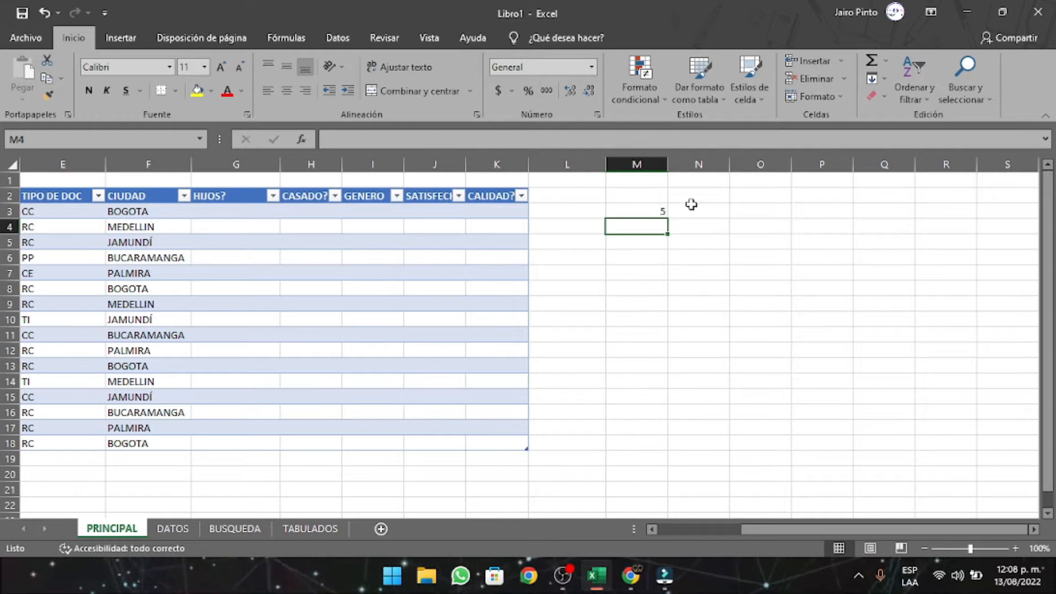
Step: Move the random-number formula from M3 to N3 and enter the label DADO 1 in M3
key("Up")
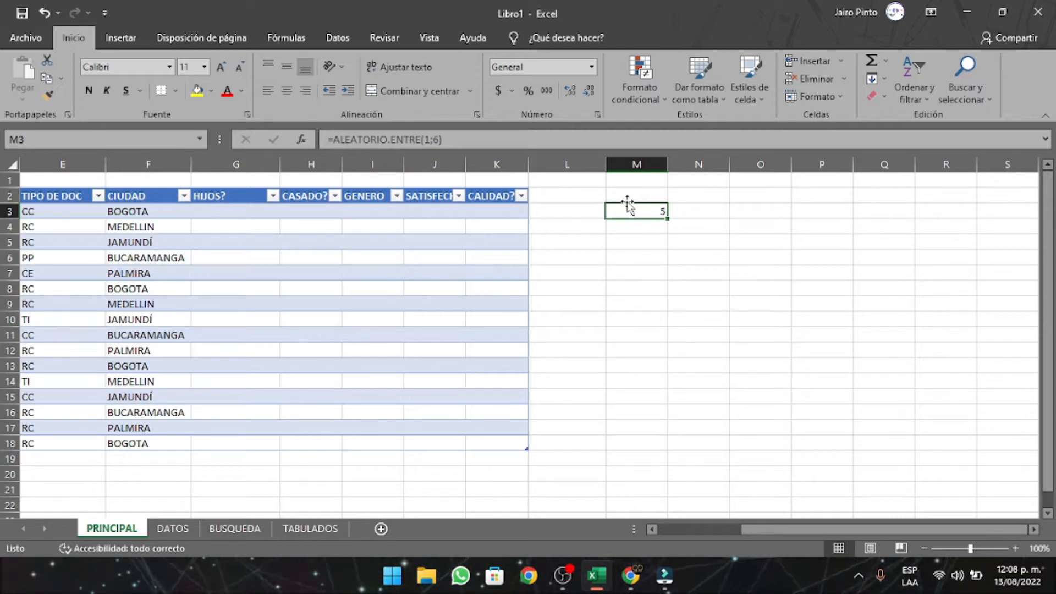
left_click_drag(630, 206, 682, 209)
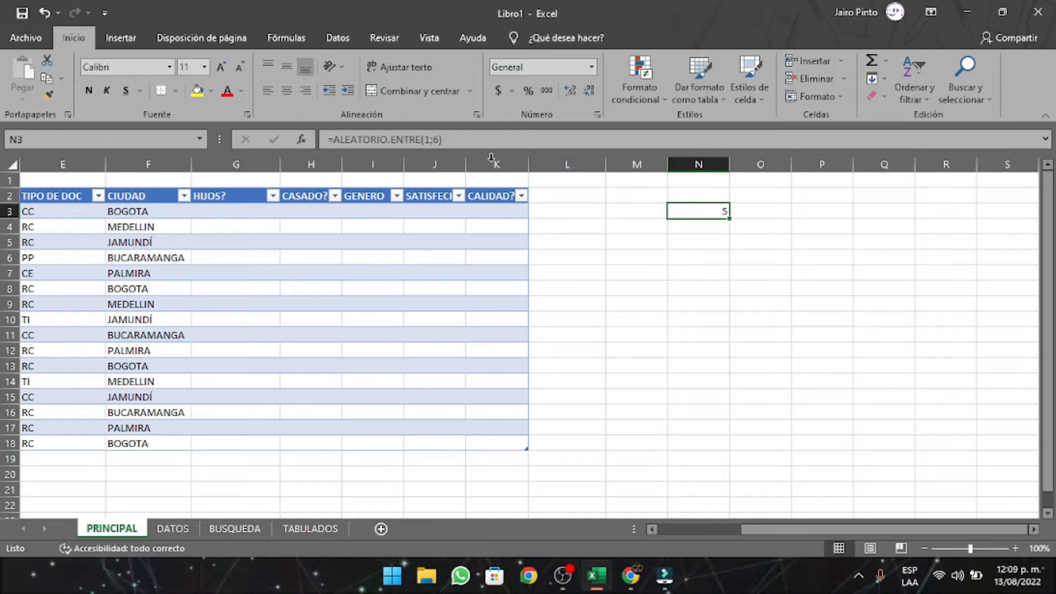
left_click(646, 210)
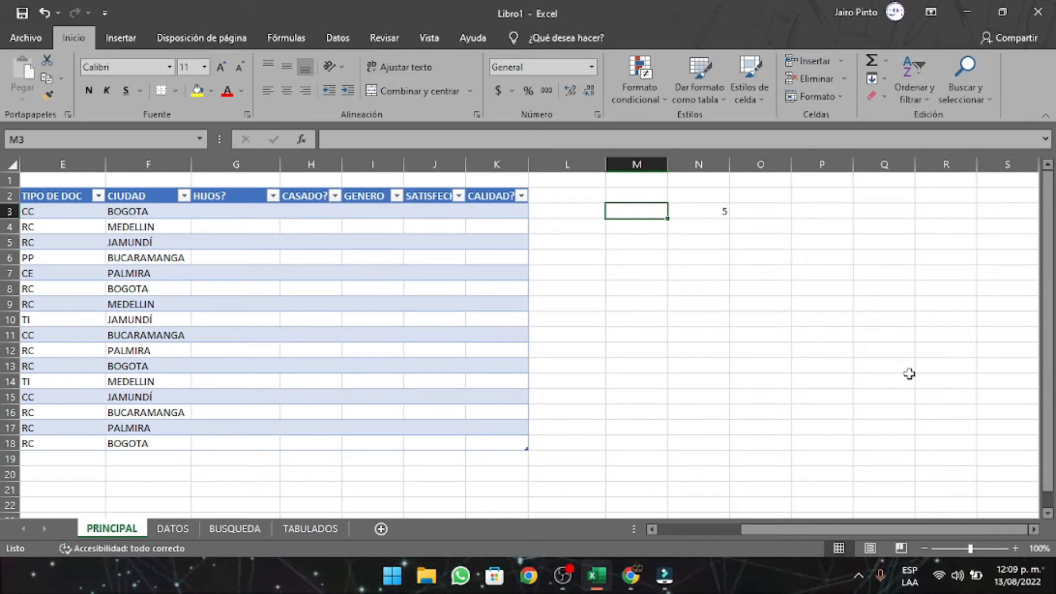
type("DADO 1")
key("Return")
Step: Enter the label DADO 2 in M4 and copy the random-number formula from N3 to N4
type("D")
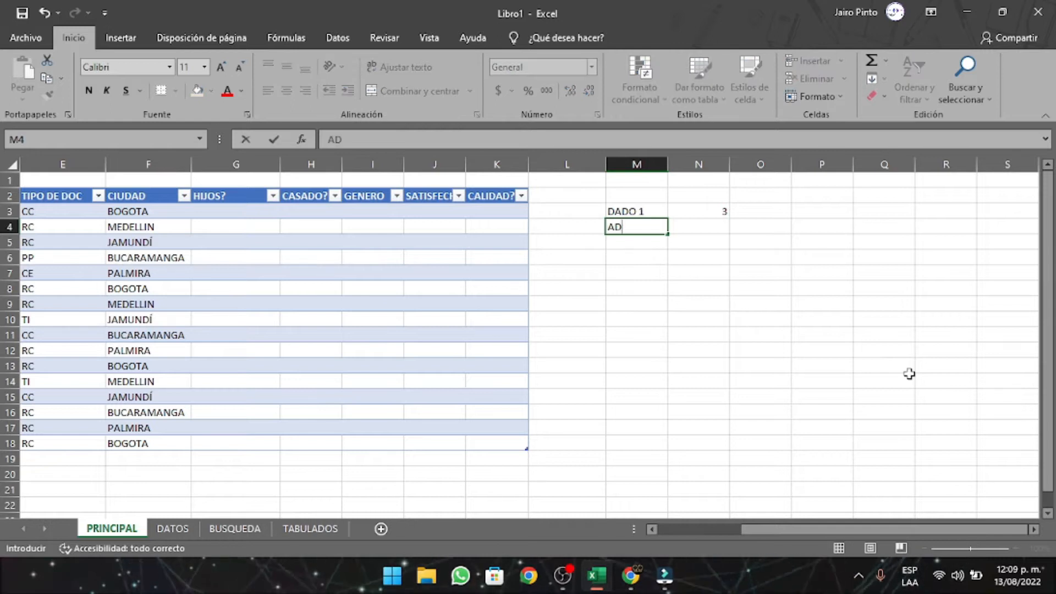
type("ADO 2")
key("Return")
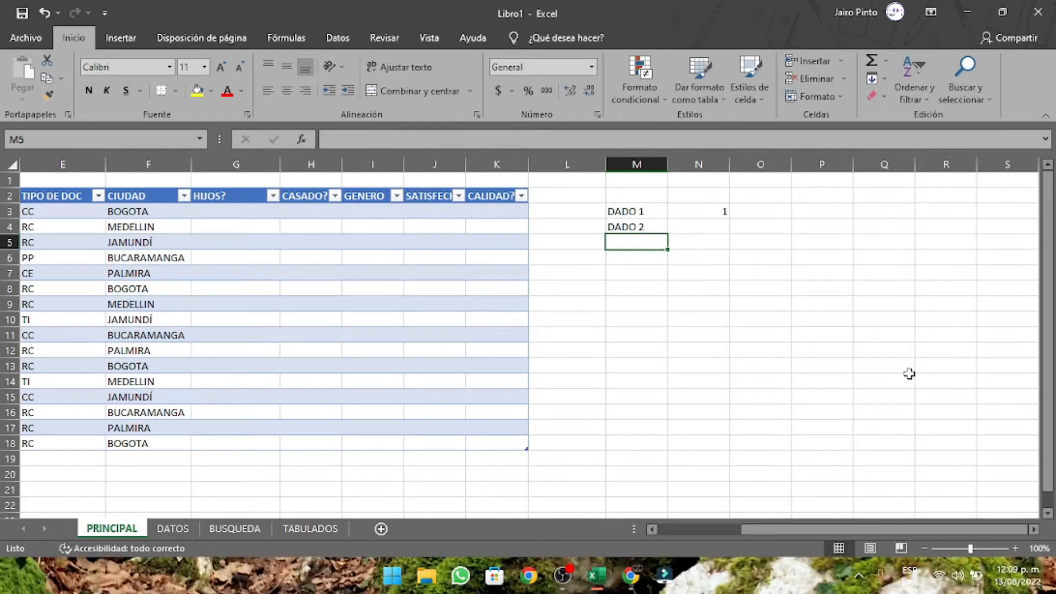
key("Right")
key("Up")
key("Up")
key("ctrl+c")
key("Down")
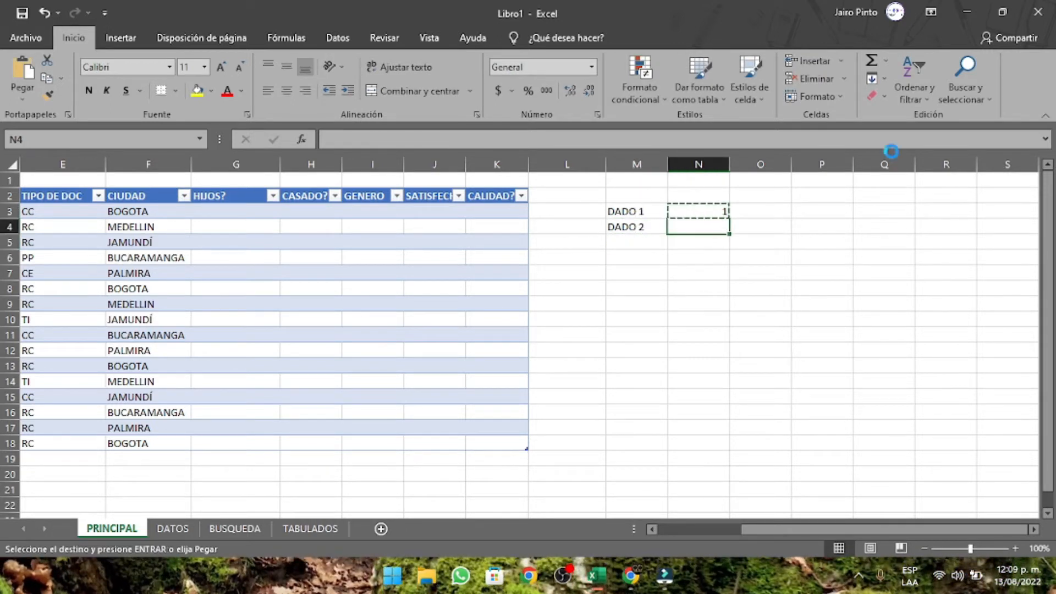
key("ctrl+v")
key("Right")
key("Escape")
Step: Enter the label TOTAL in M6, below the two dice, and select N6 beside it
key("Left")
key("Down")
key("Down")
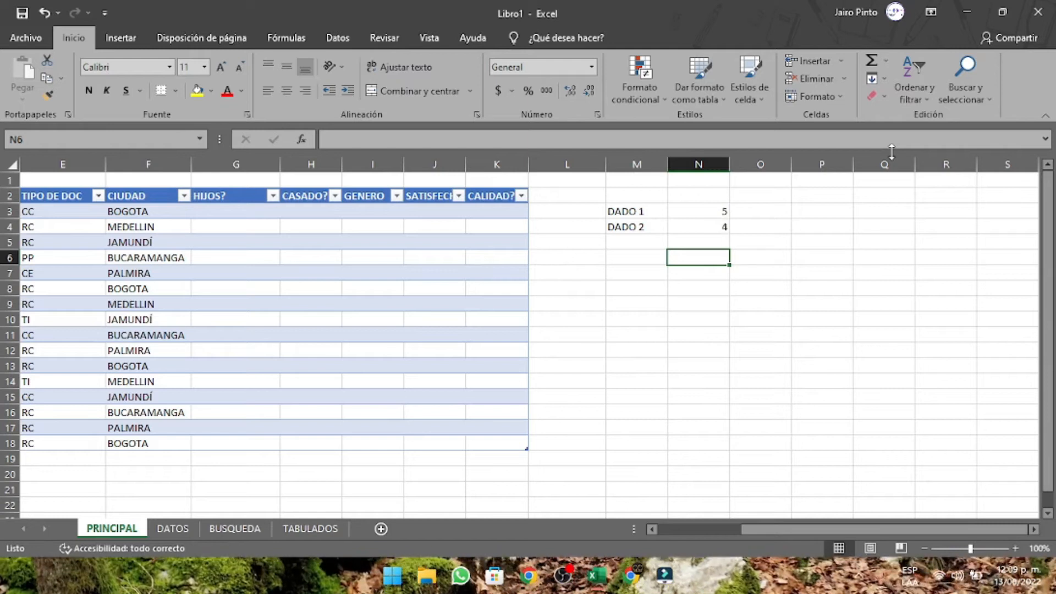
key("Left")
type("TOTA")
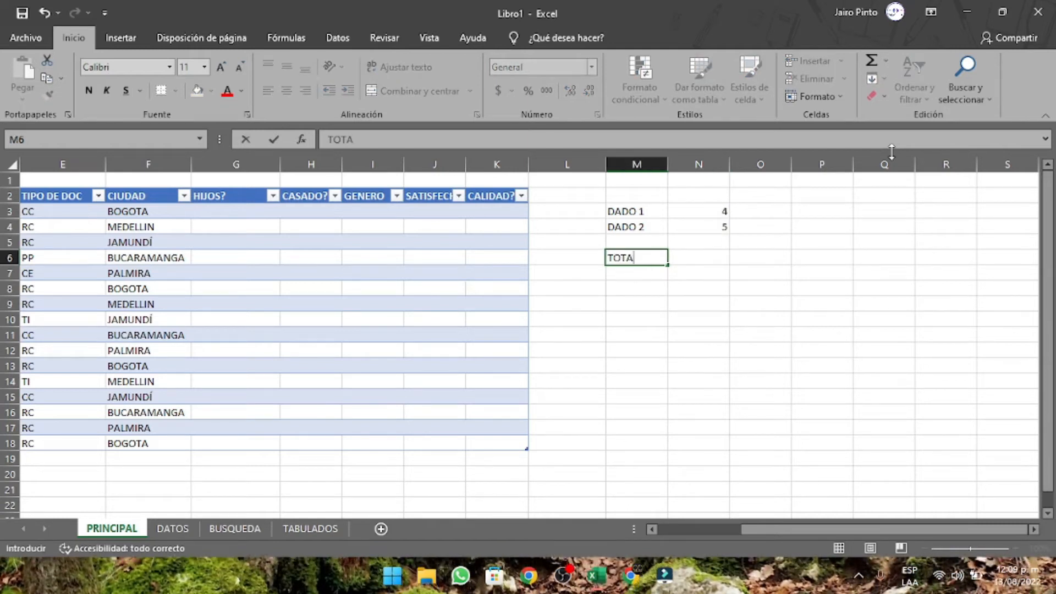
key("Return")
key("Right")
key("Up")
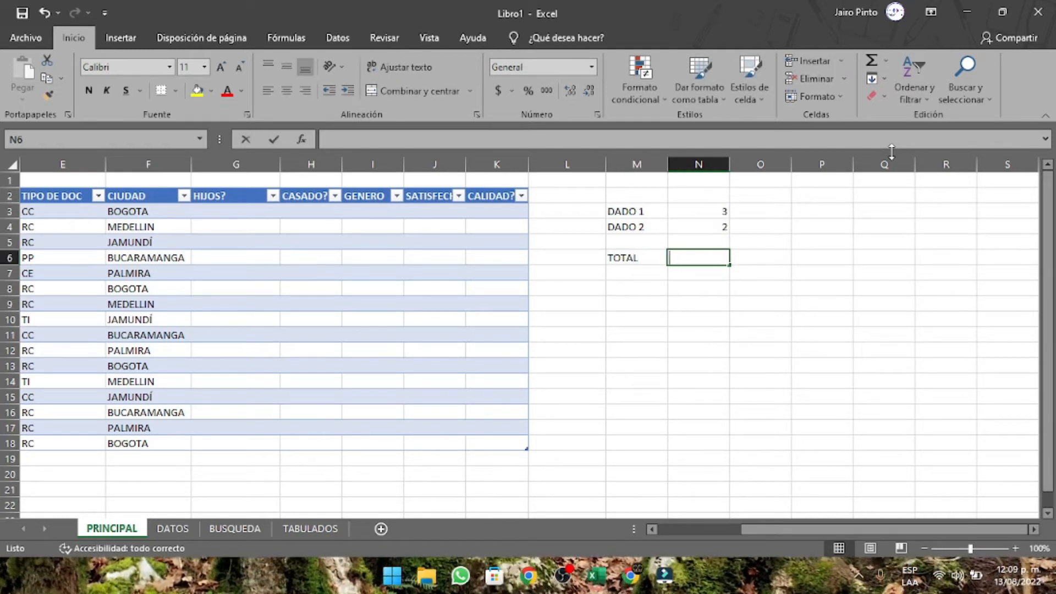
Step: Sum the two dice in N6 with the formula =SUMA(N3:N4)
type("=SUMANDO")
key("BackSpace")
key("BackSpace")
key("BackSpace")
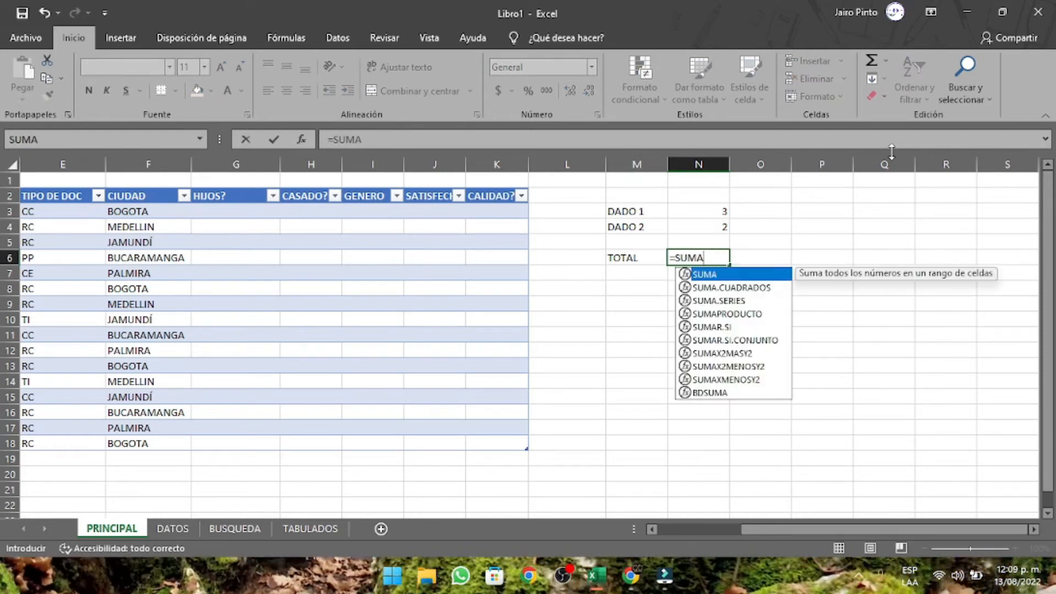
type("(")
key("Up")
key("Up")
key("Up")
key("shift+Down")
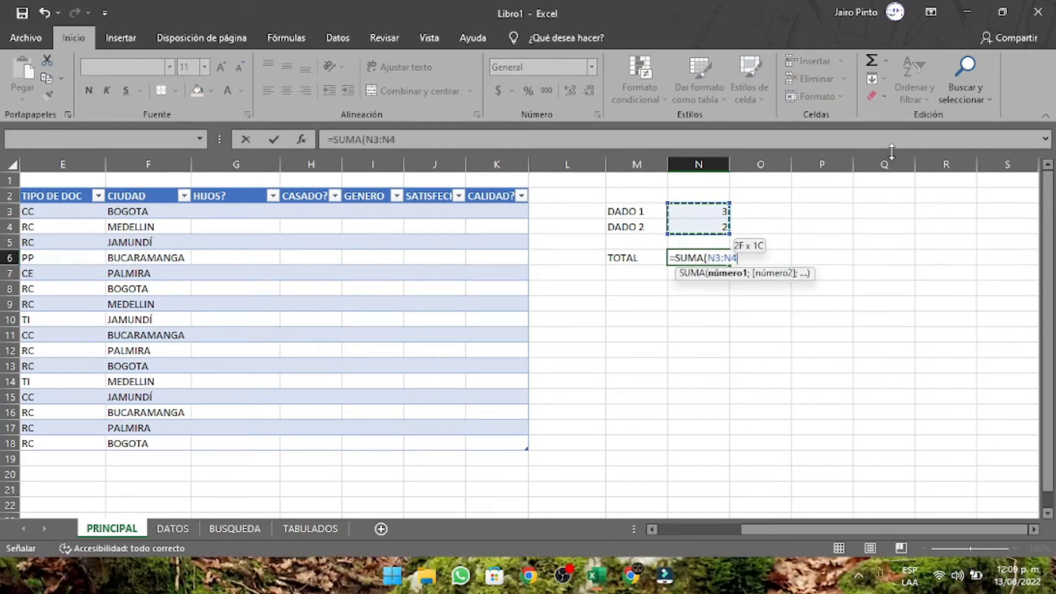
key("Return")
key("Up")
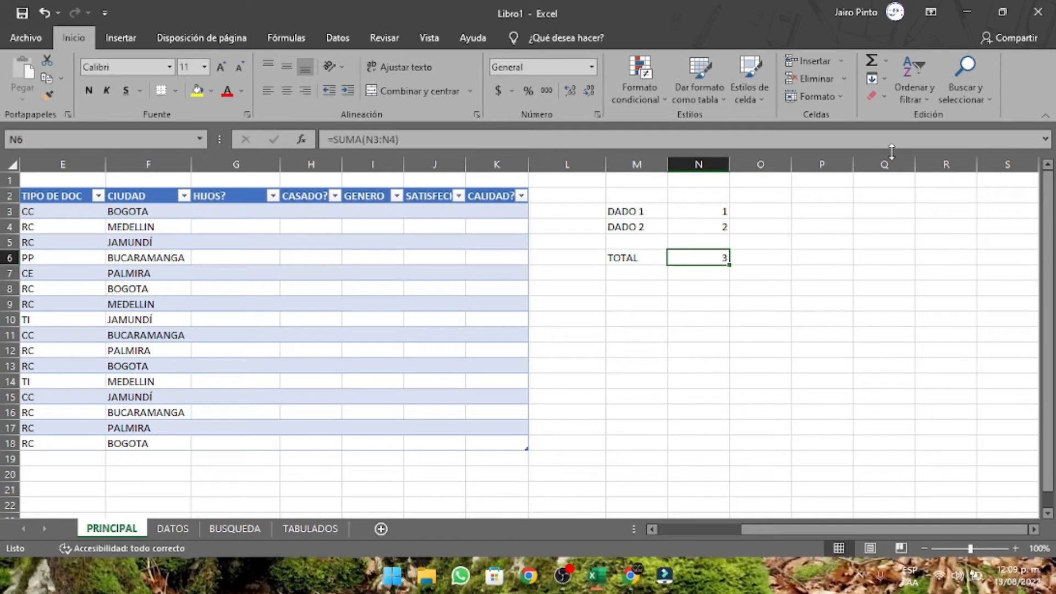
key("F2")
key("Escape")
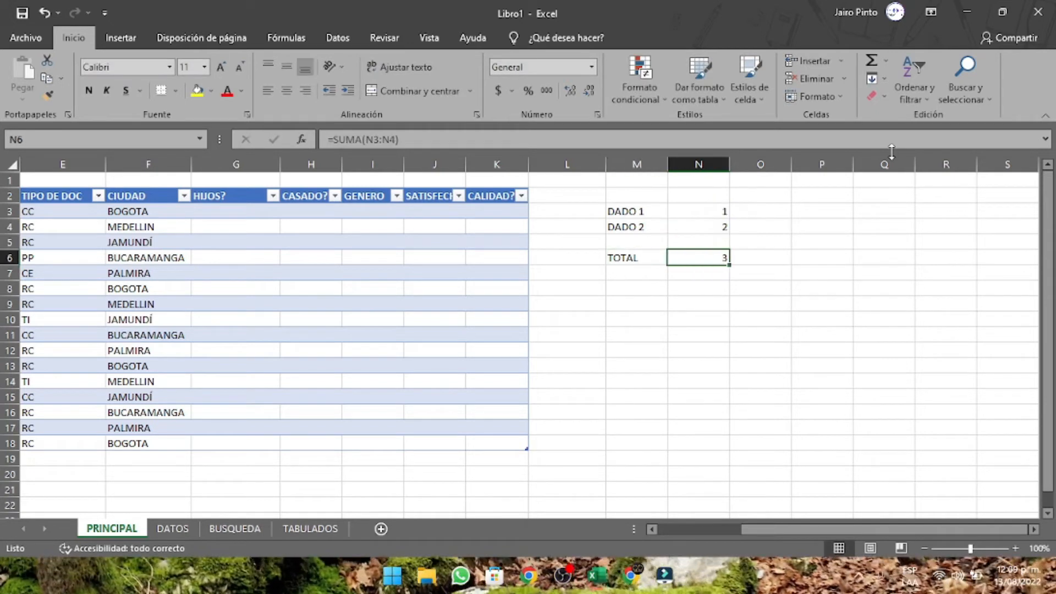
Step: Replace the range sum in N6 with =SUMA(N3;N4), listing the two dice cells as separate arguments
key("Delete")
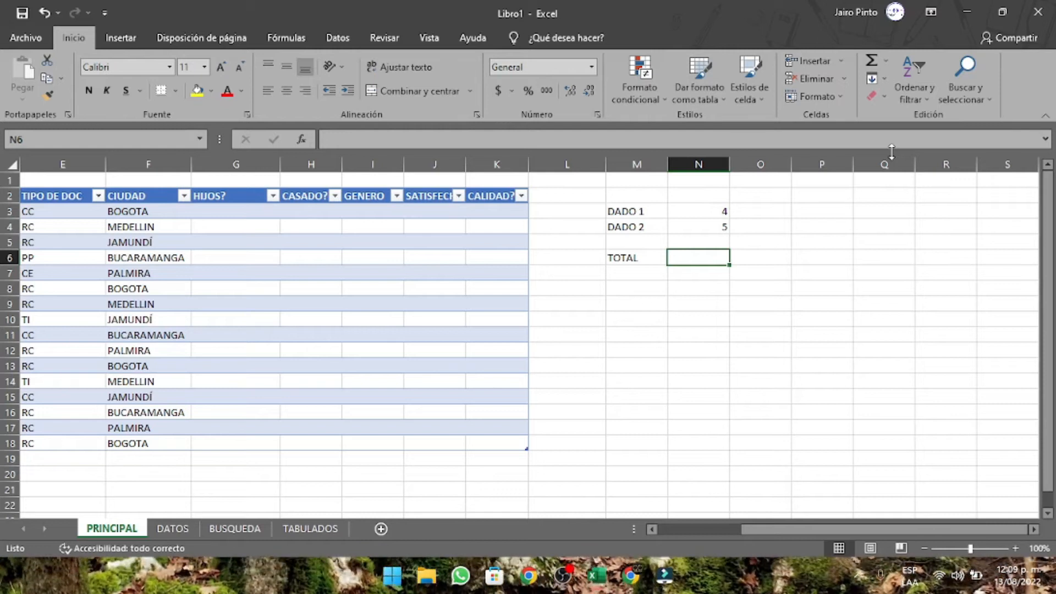
type("=SUMA(")
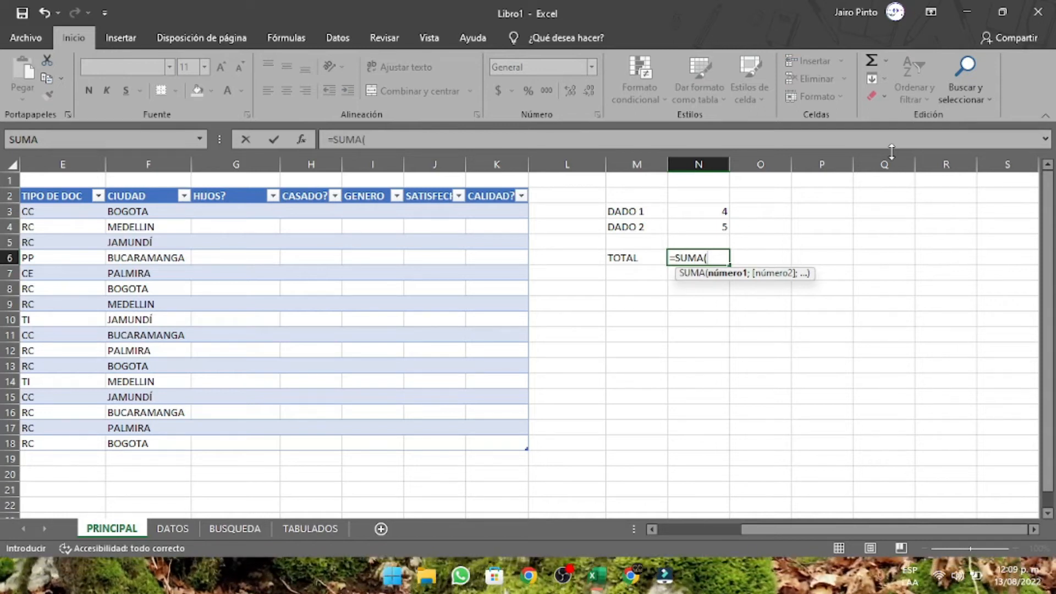
key("Up")
key("Up")
key("Up")
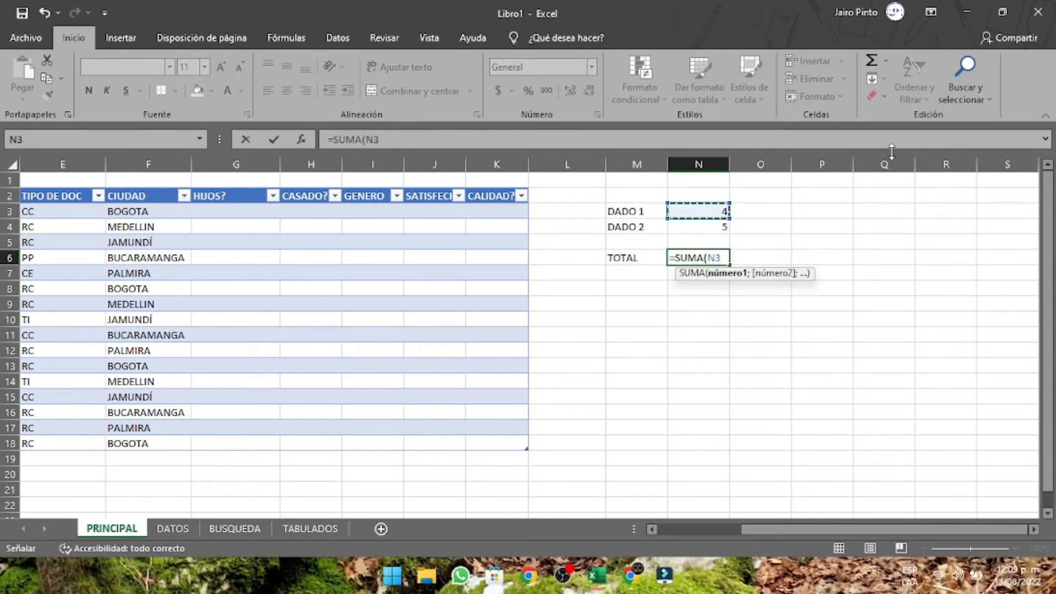
type(";")
key("Up")
key("Up")
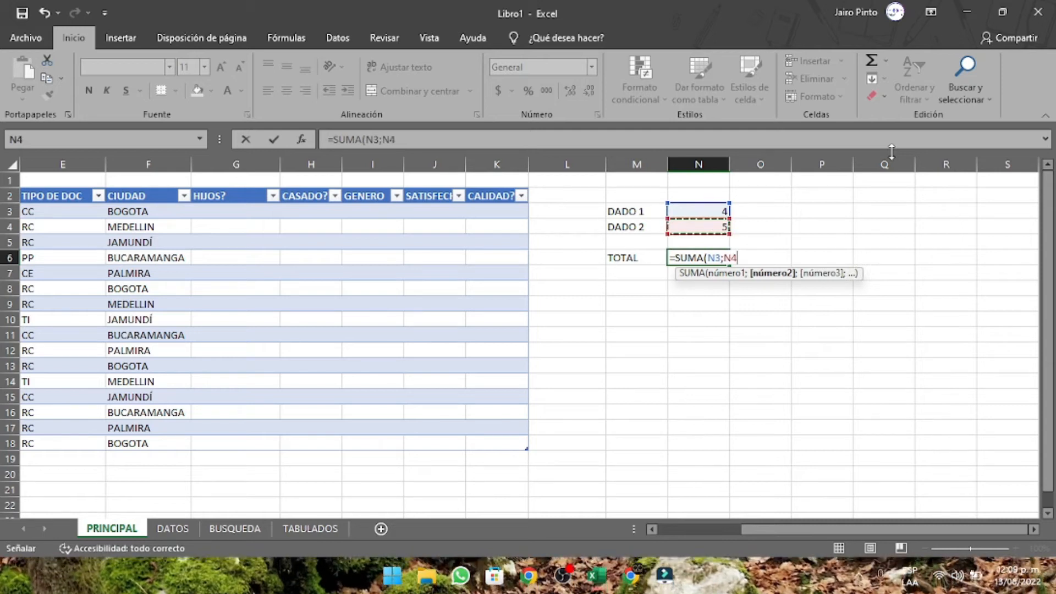
type(")")
key("Return")
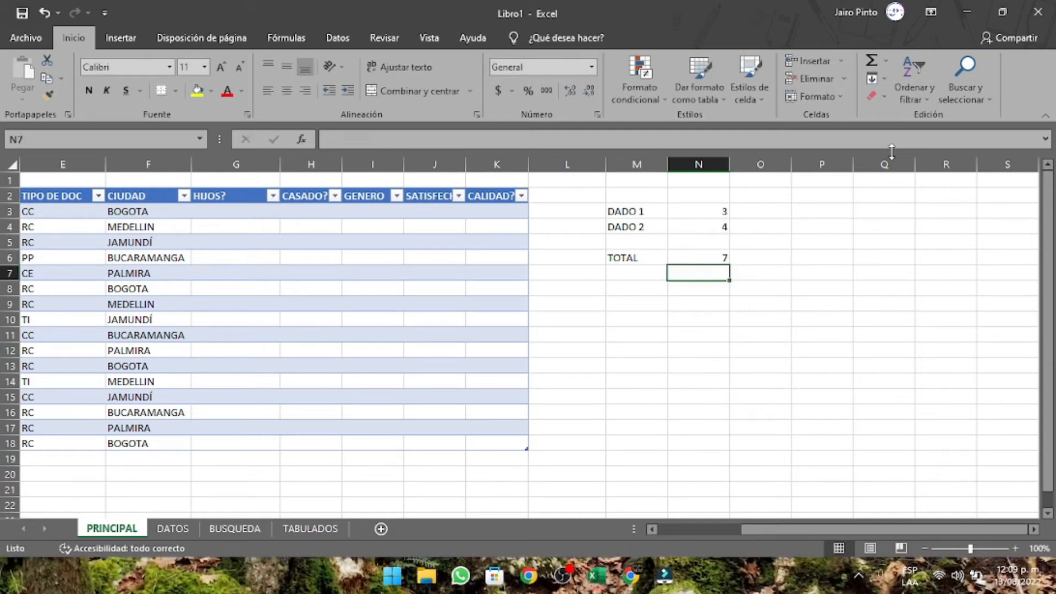
Step: Clear the sum formula in N6 and review the dice formulas in N3 and N4
key("Up")
key("Delete")
key("Up")
key("Up")
key("Up")
key("Down")
key("Up")
key("Down")
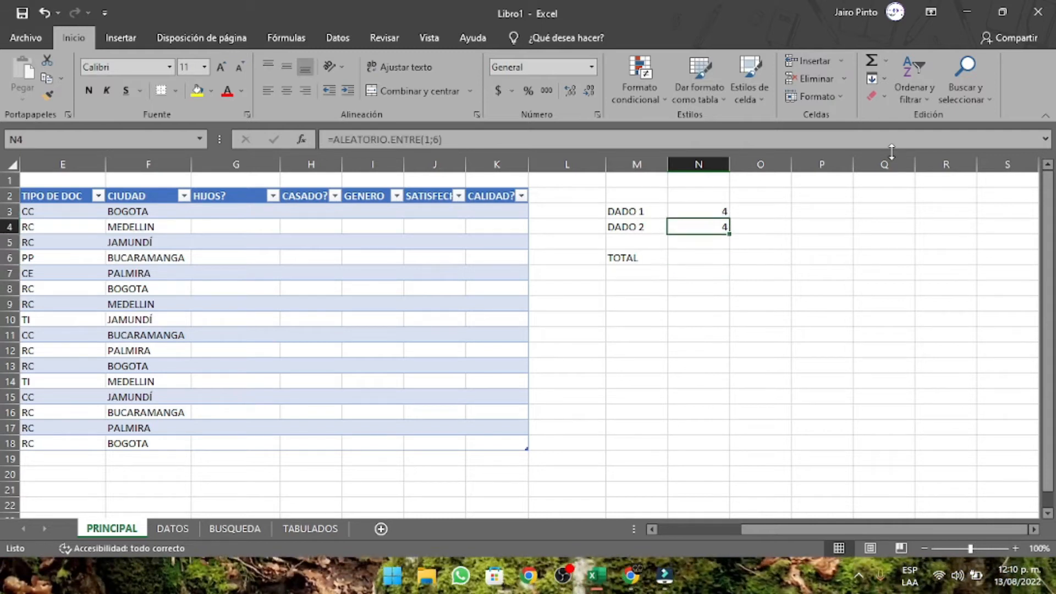
key("Up")
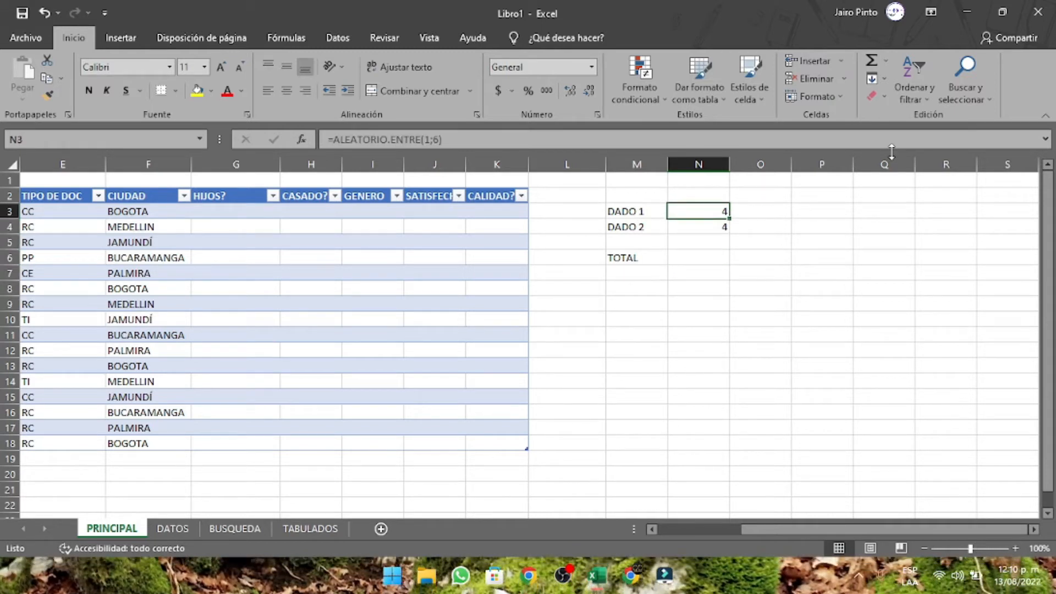
key("Down")
key("Up")
Step: Enter =SUMA(N3:N4) in N6 again to total both dice as a range
key("Down")
key("Down")
key("Down")
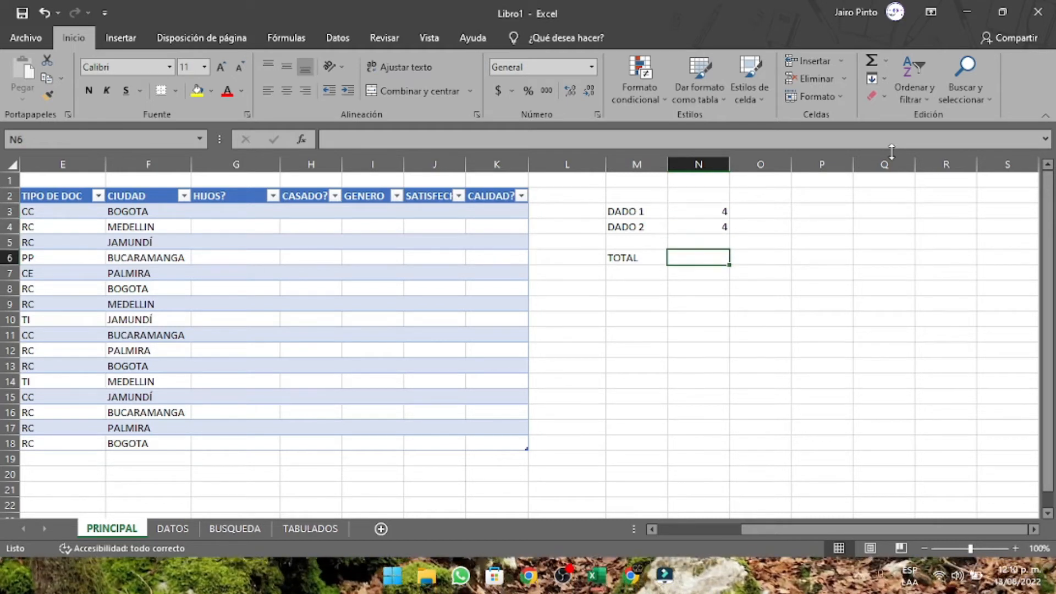
type("=")
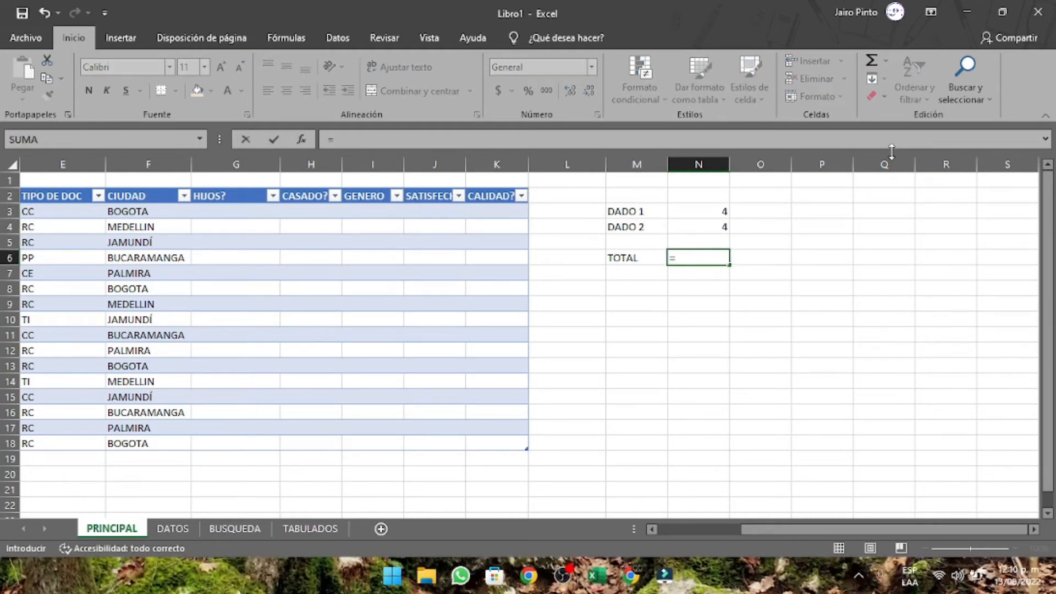
type("SUMA(")
key("Up")
key("Up")
key("Up")
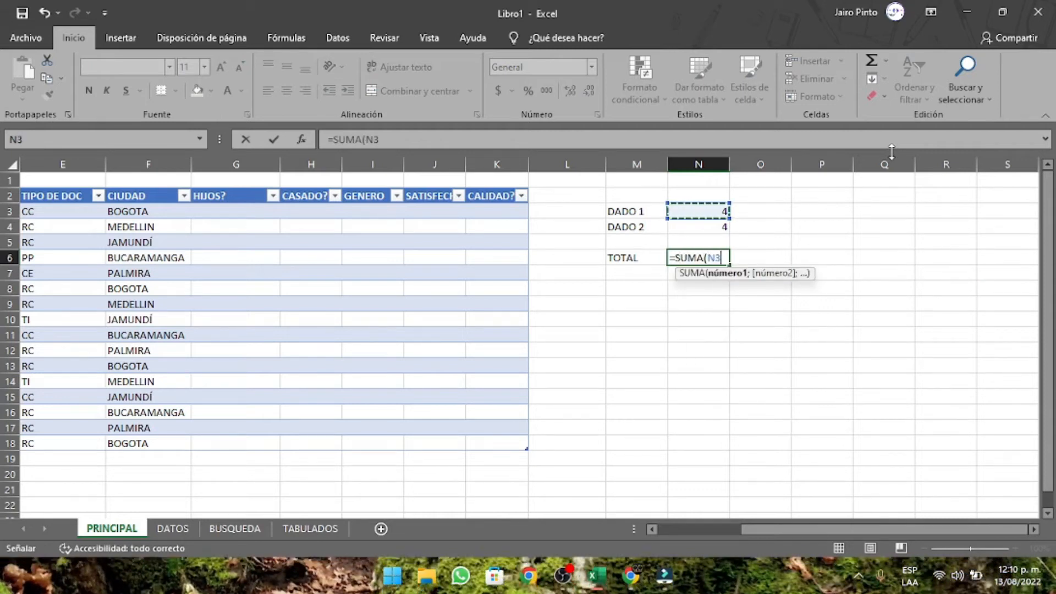
key("shift+Down")
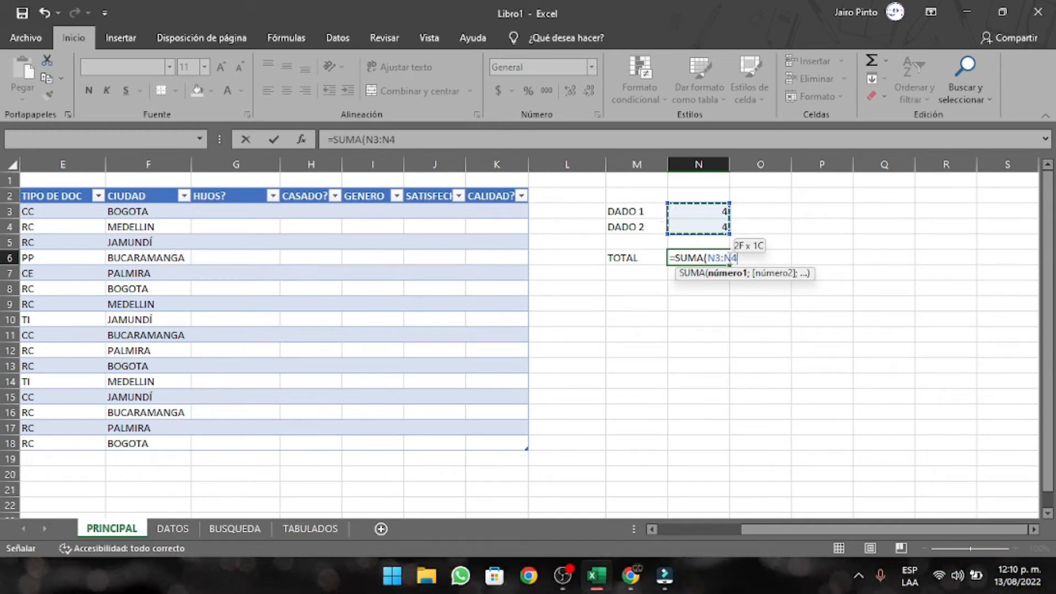
type(")")
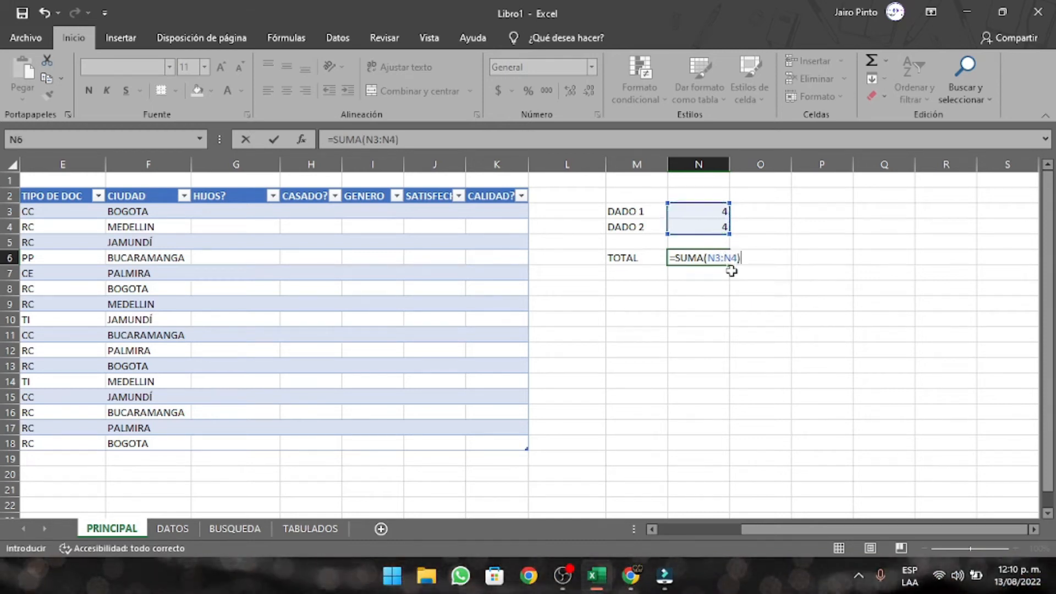
key("Return")
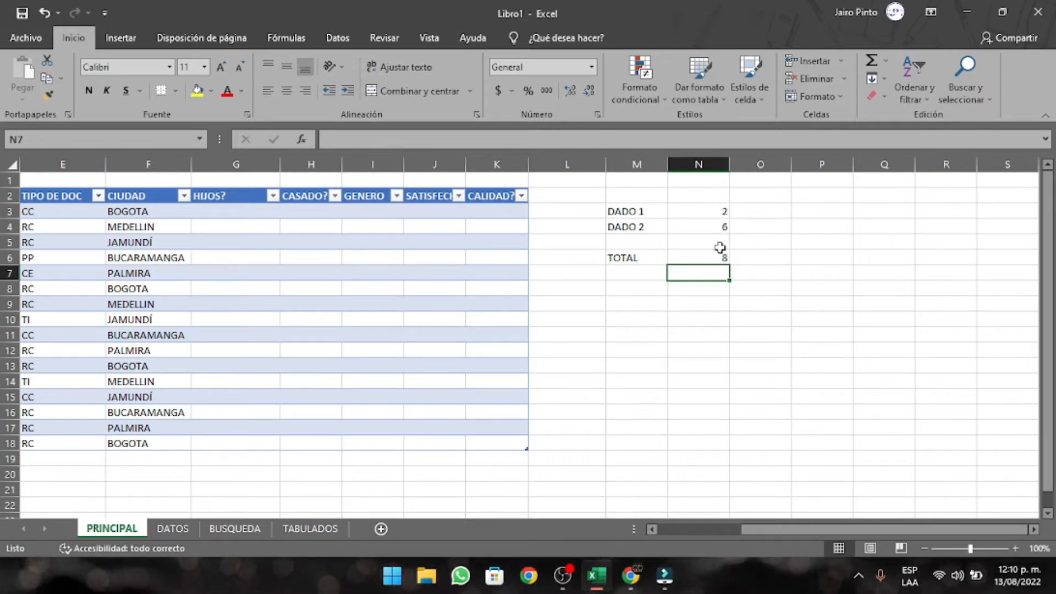
Step: Delete the whole dice example in M3:N6 beside the PRINCIPAL table
left_click_drag(649, 219, 718, 261)
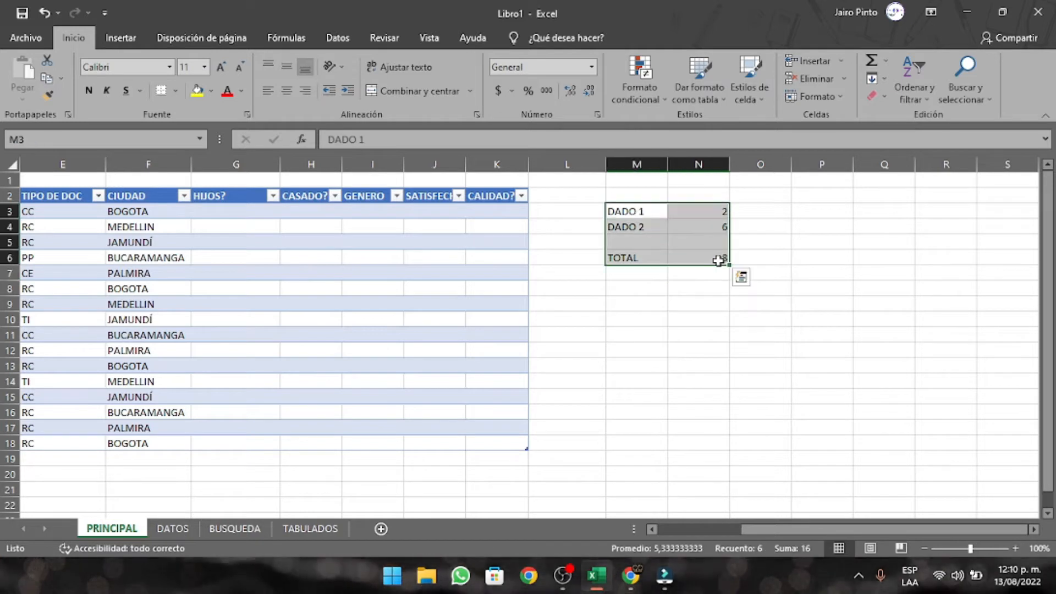
key("Delete")
left_click(648, 361)
Step: Look over the empty survey columns of the PRINCIPAL table from HIJOS? to GENERO, ending on cell G3
key("Left")
key("Left")
key("Left")
key("Left")
key("Left")
key("Left")
key("Left")
key("Left")
key("Left")
key("Left")
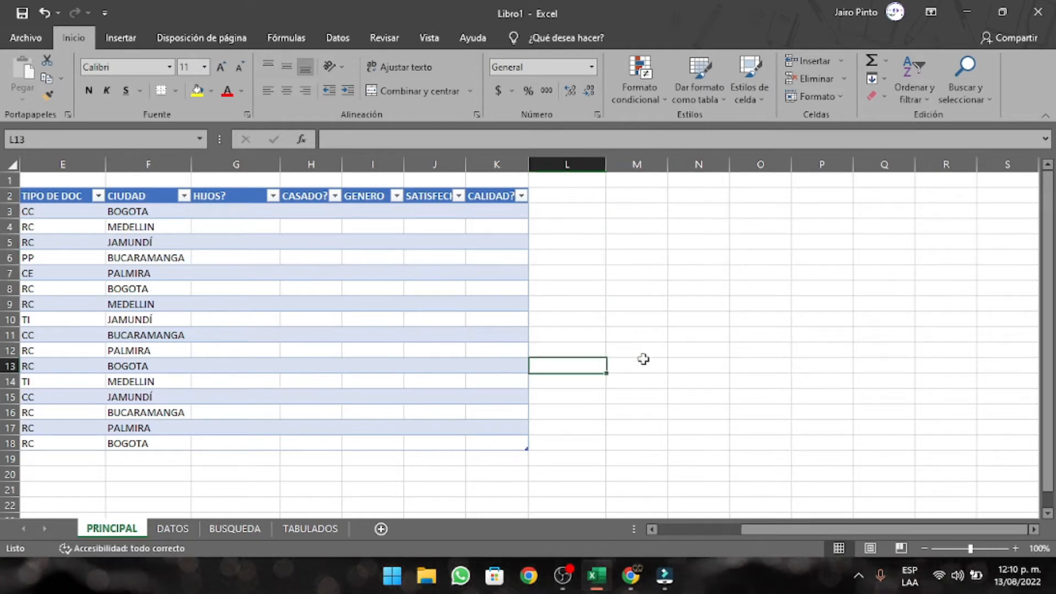
key("Right")
key("Right")
key("Right")
key("Right")
key("Right")
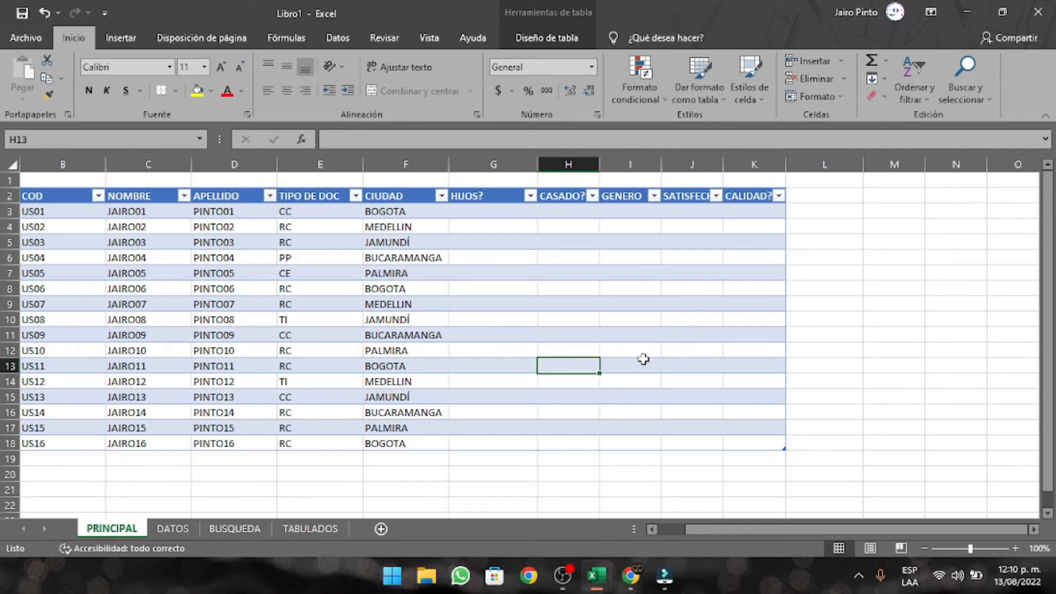
key("Up")
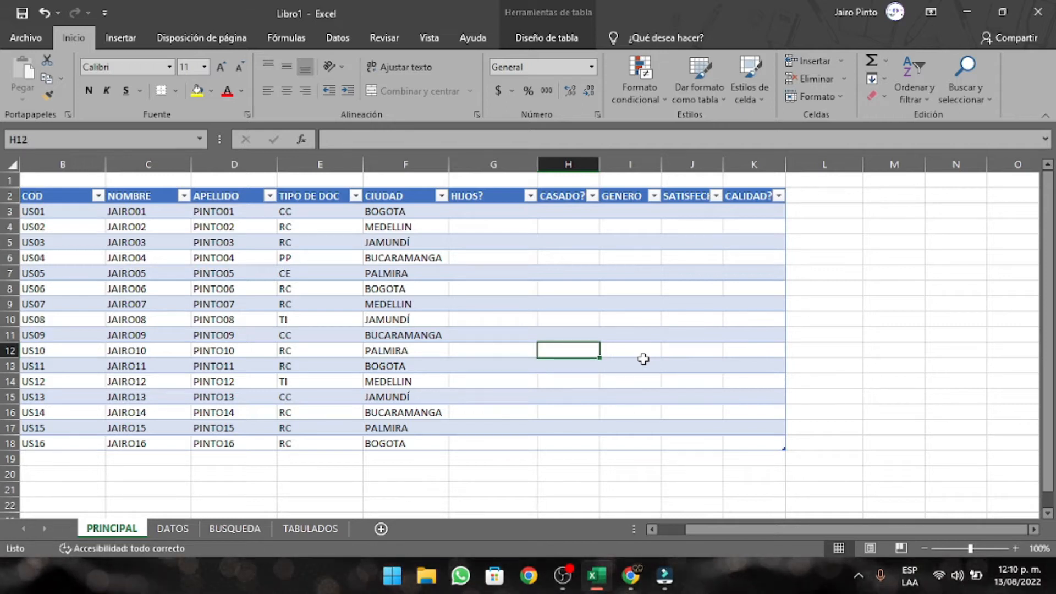
key("Up")
key("Up")
key("Left")
key("Up")
key("Up")
key("Left")
key("Up")
key("Up")
key("Up")
key("Right")
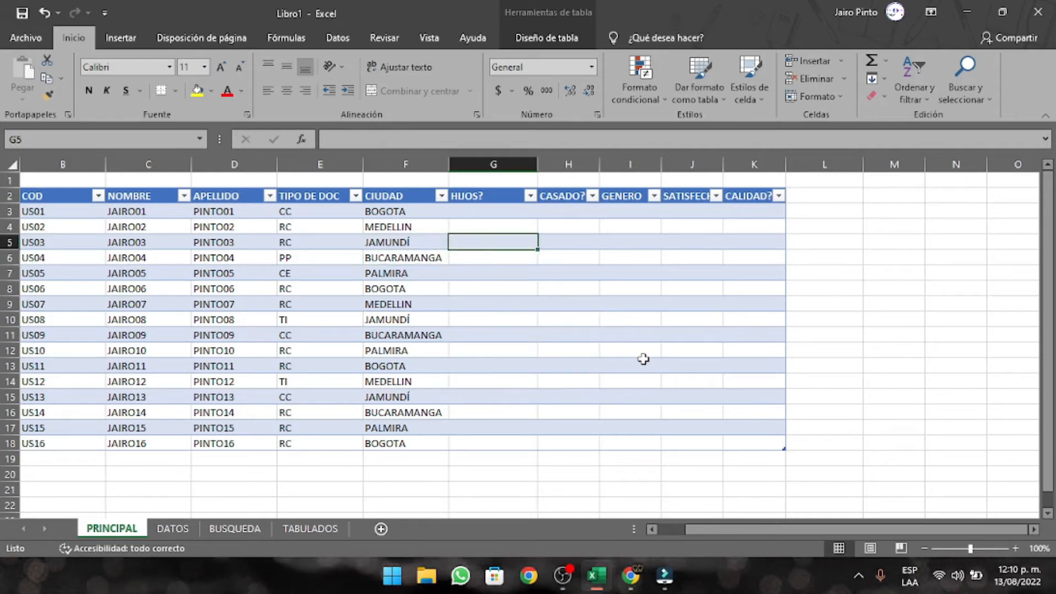
key("Up")
key("Up")
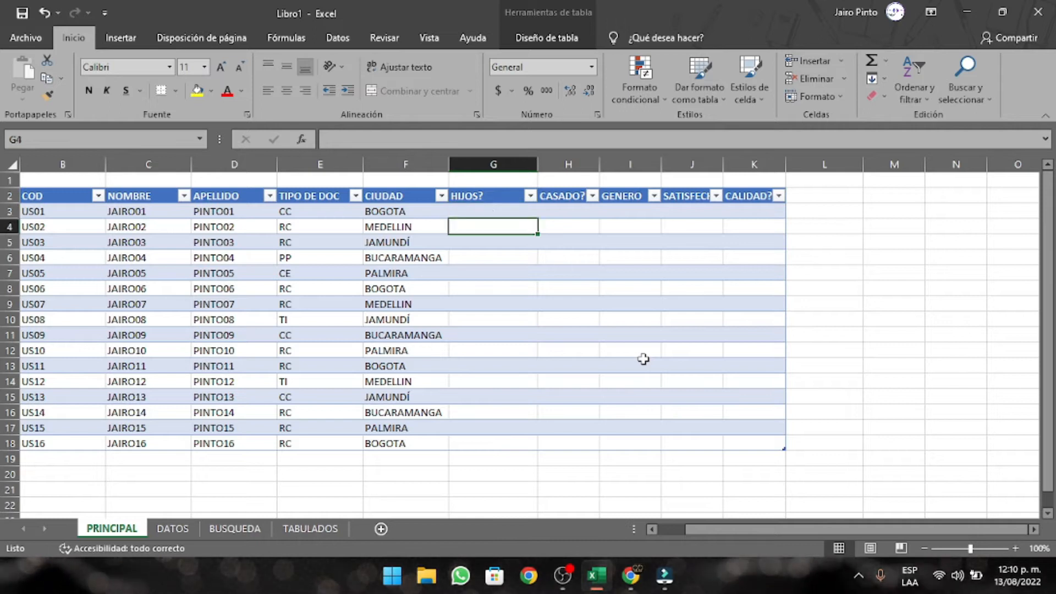
key("Down")
key("Right")
key("Right")
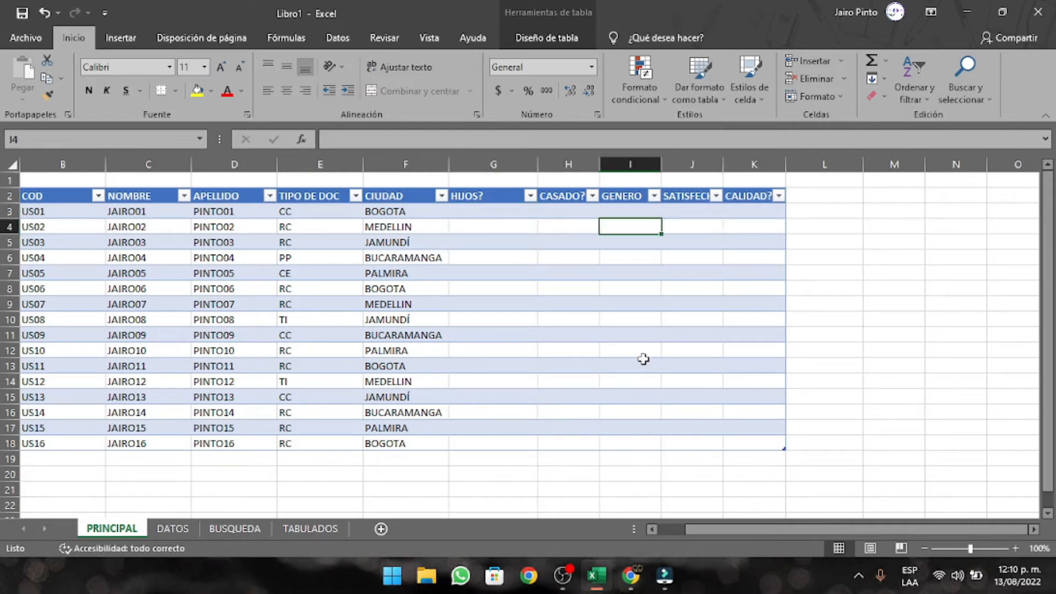
key("Left")
key("Left")
key("Up")
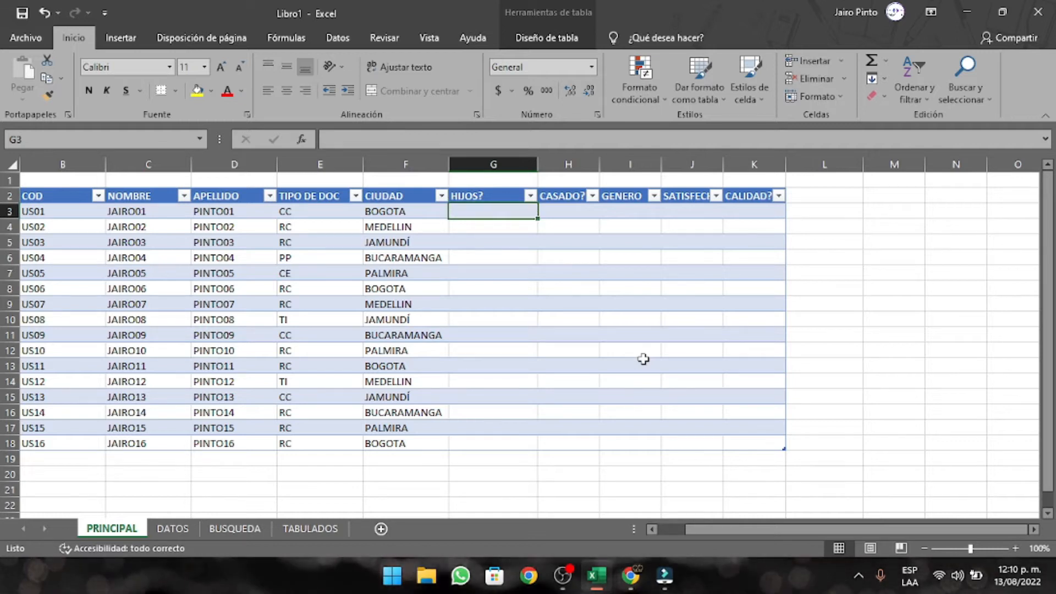
Step: Select the first GENERO cell, I3, check the GENERO list on the DATOS sheet, and return to PRINCIPAL
key("Right")
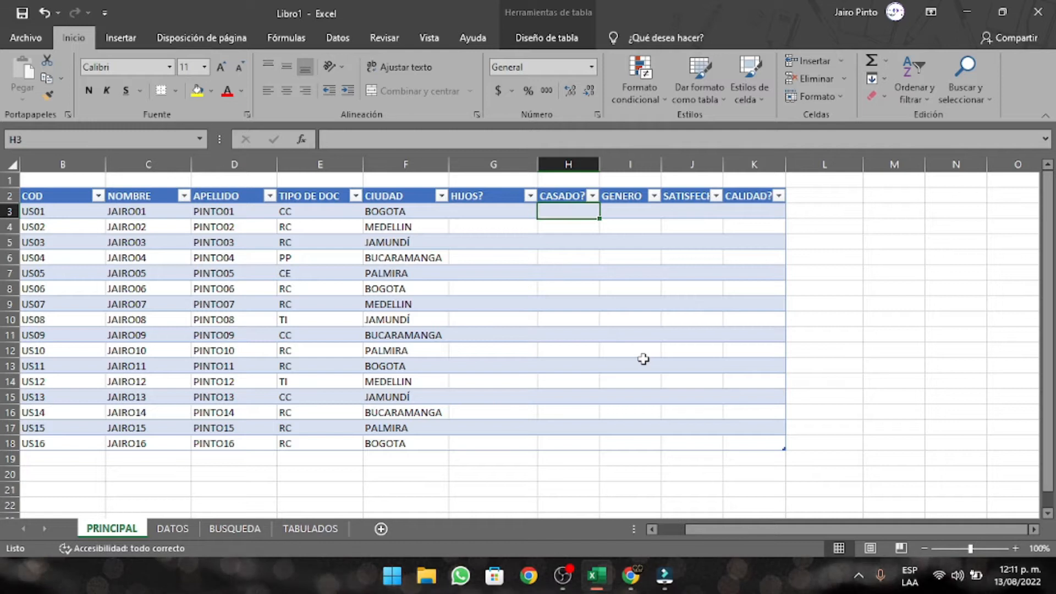
key("Right")
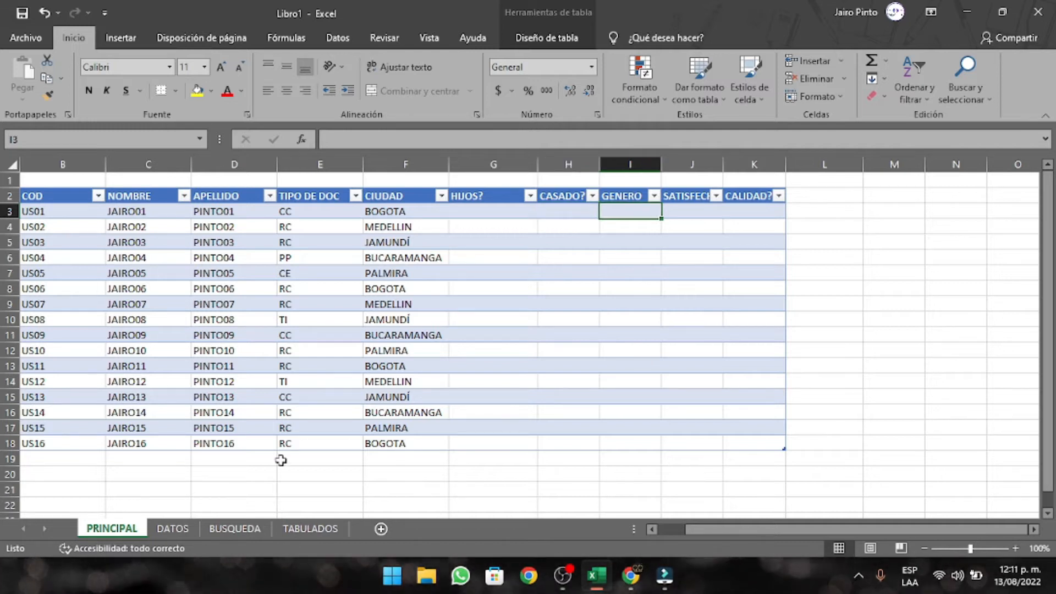
left_click(172, 528)
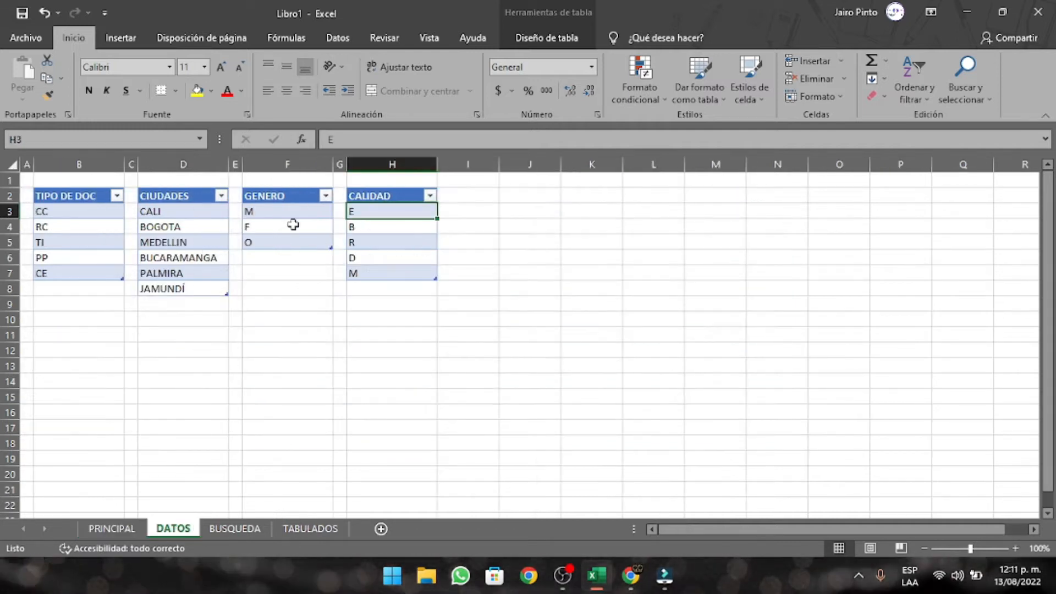
left_click(112, 528)
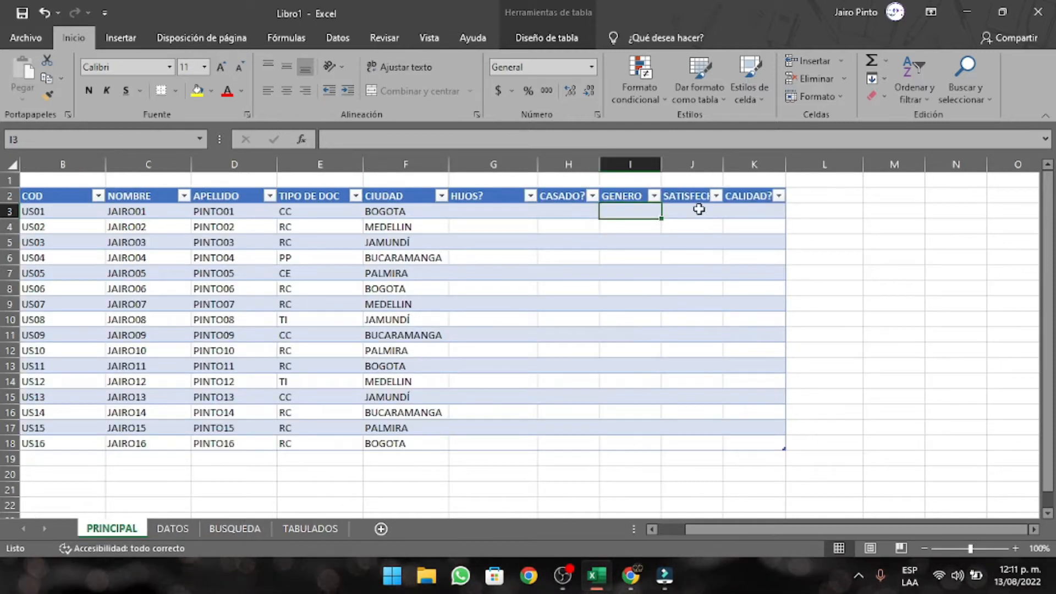
Step: Select the first CALIDAD? cell, K3, check the CALIDAD list on the DATOS sheet, and return to PRINCIPAL
left_click(759, 213)
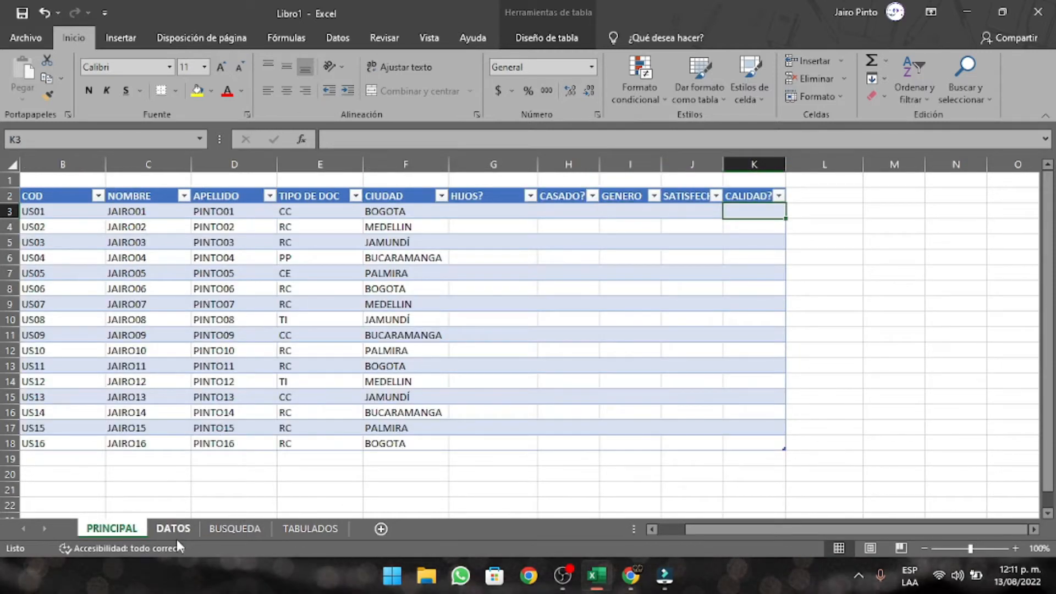
left_click(175, 529)
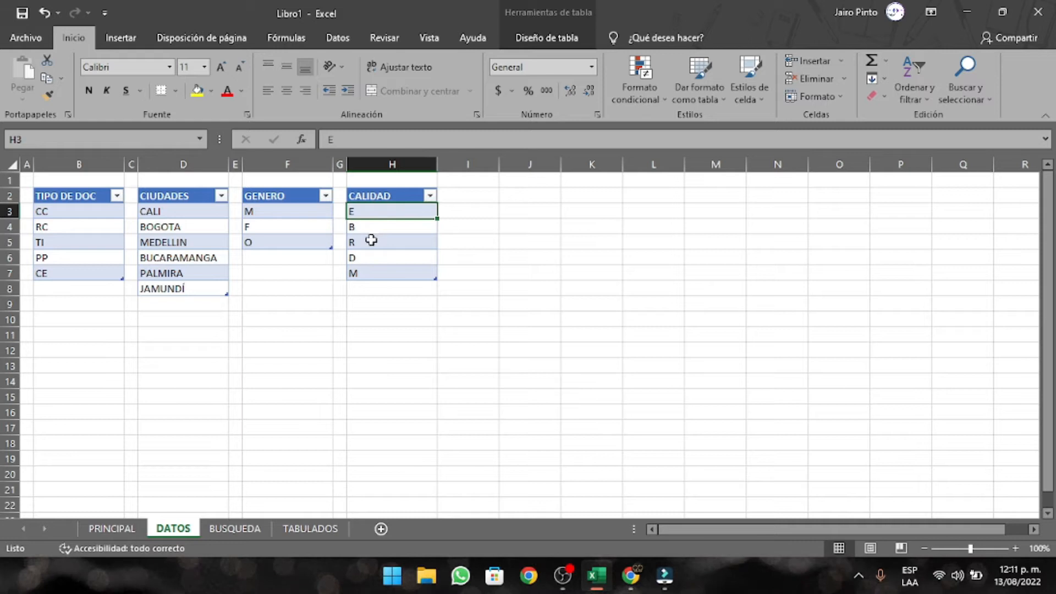
left_click(115, 529)
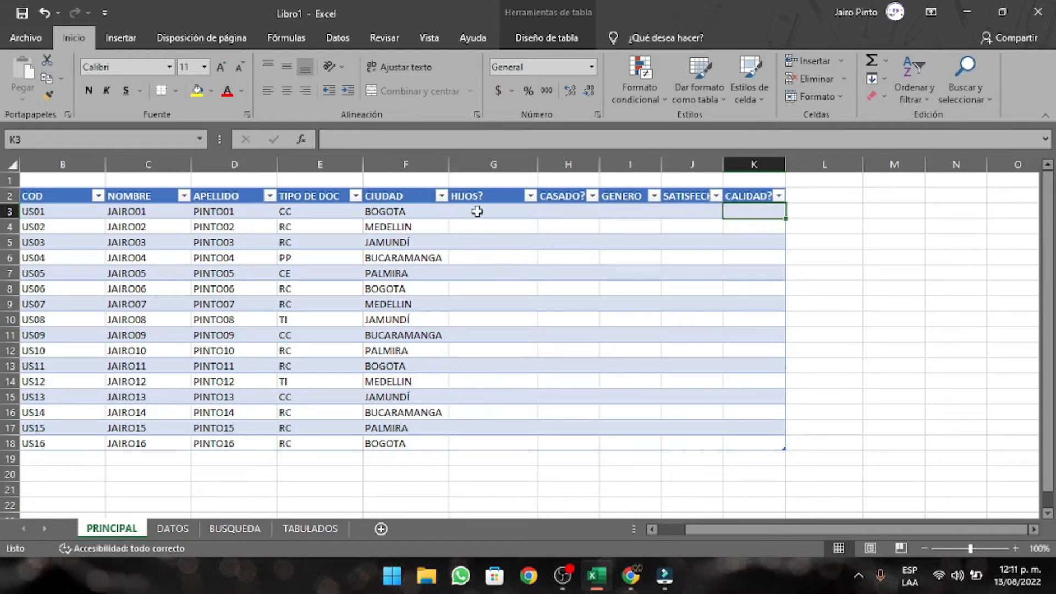
Step: Enter =SI(ALEATORIO.ENTRE(10;11)=10;"NO";"SI") in the first HIJOS? cell, G3, so the whole column is filled
left_click(459, 212)
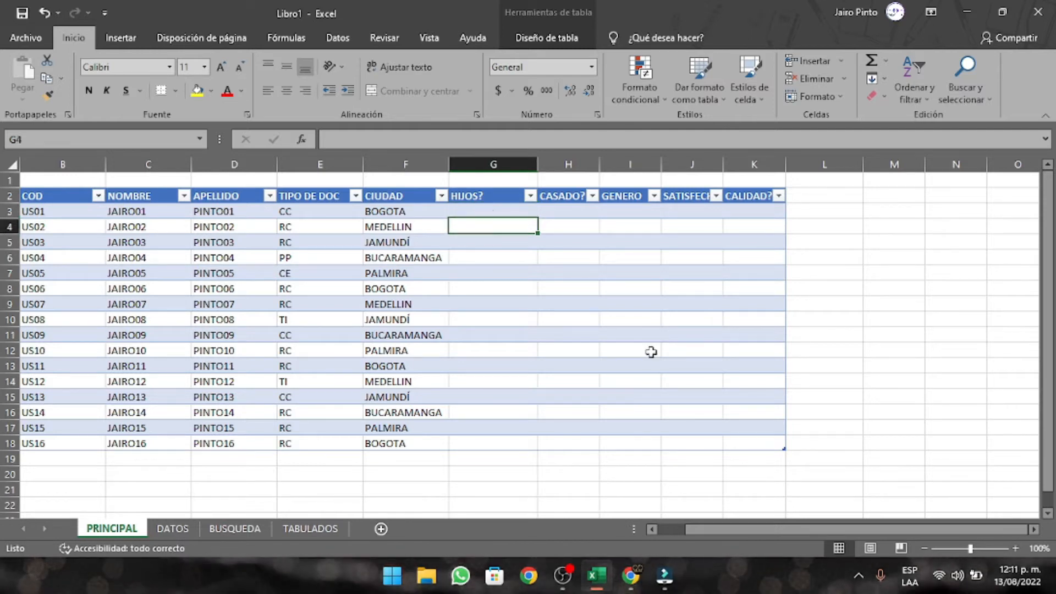
type("=")
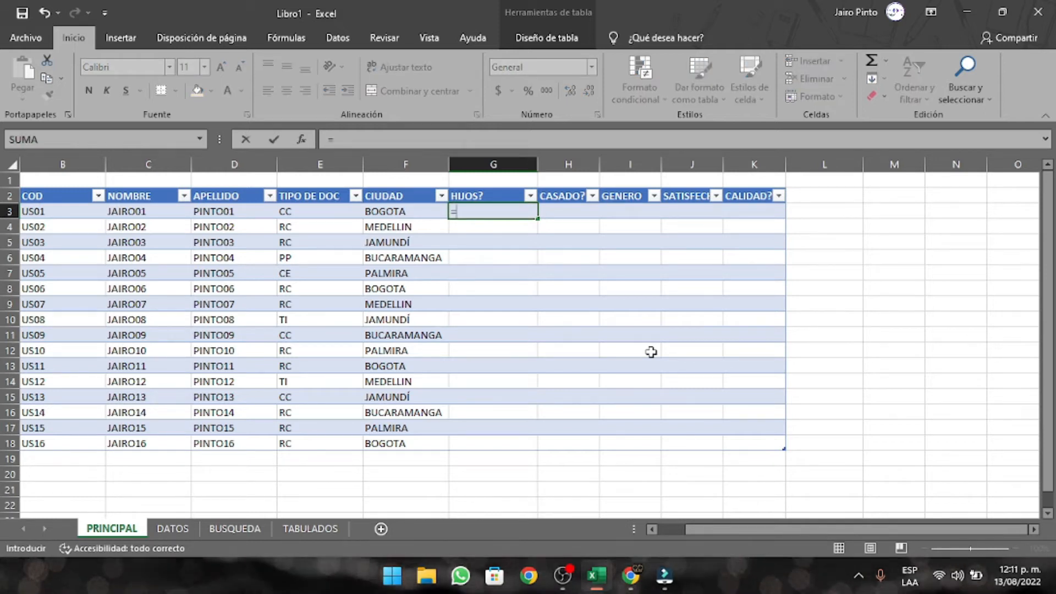
type("SI(")
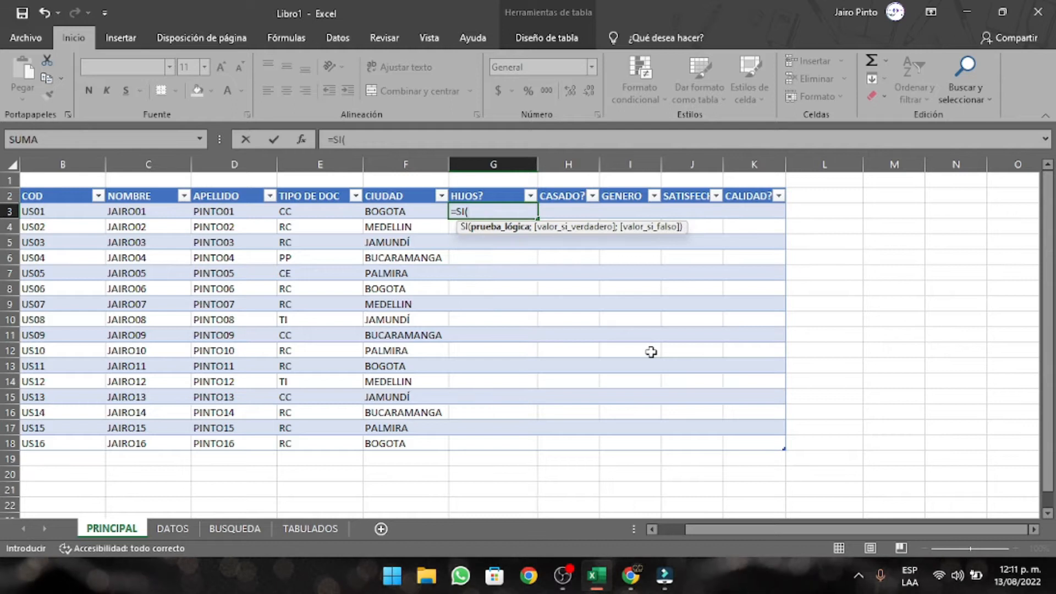
type("ALEATO")
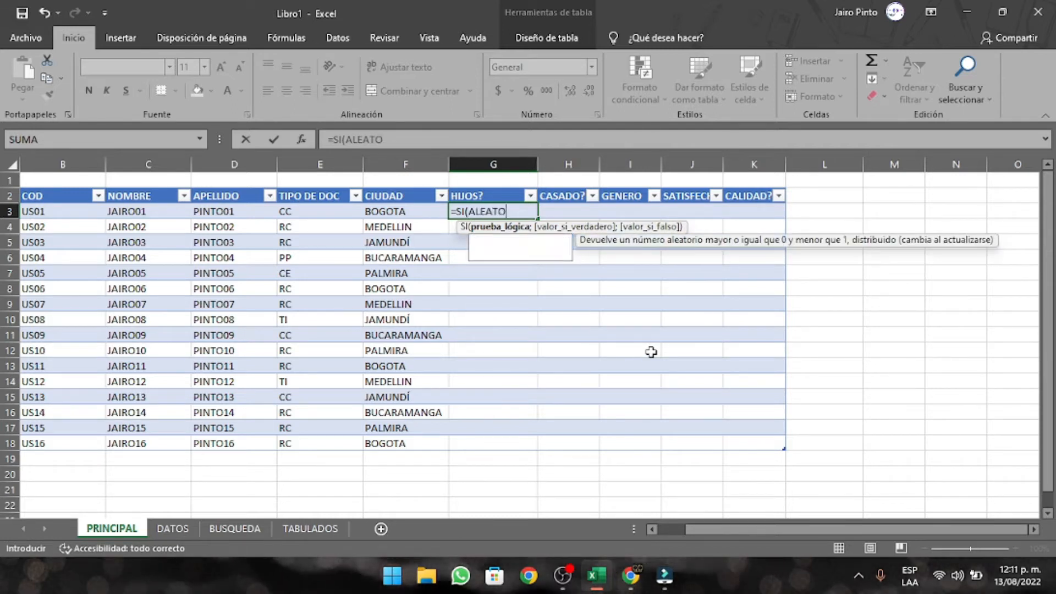
type("RIO.ENTRE")
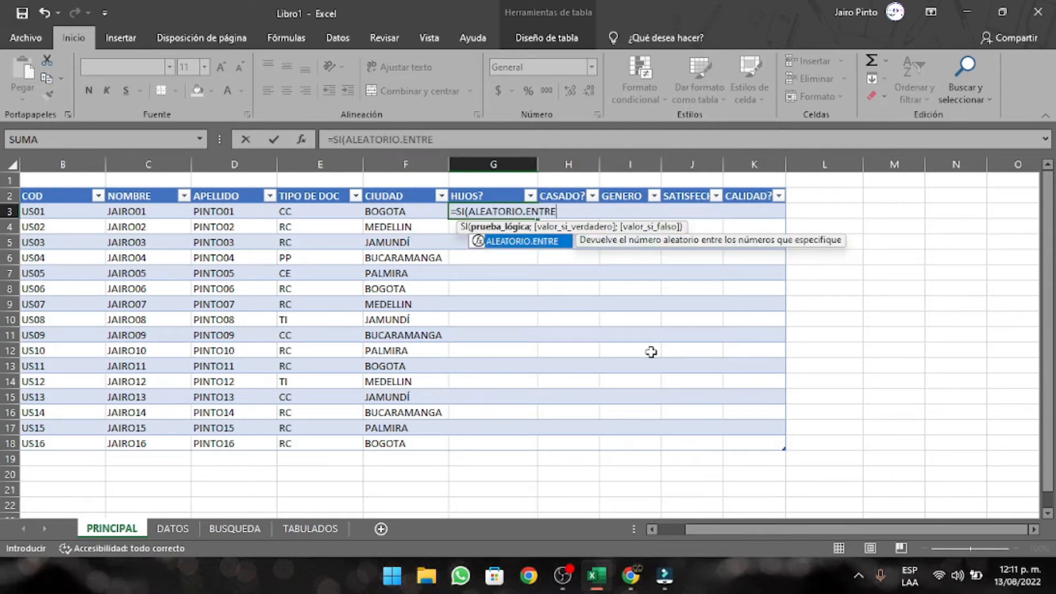
type("(")
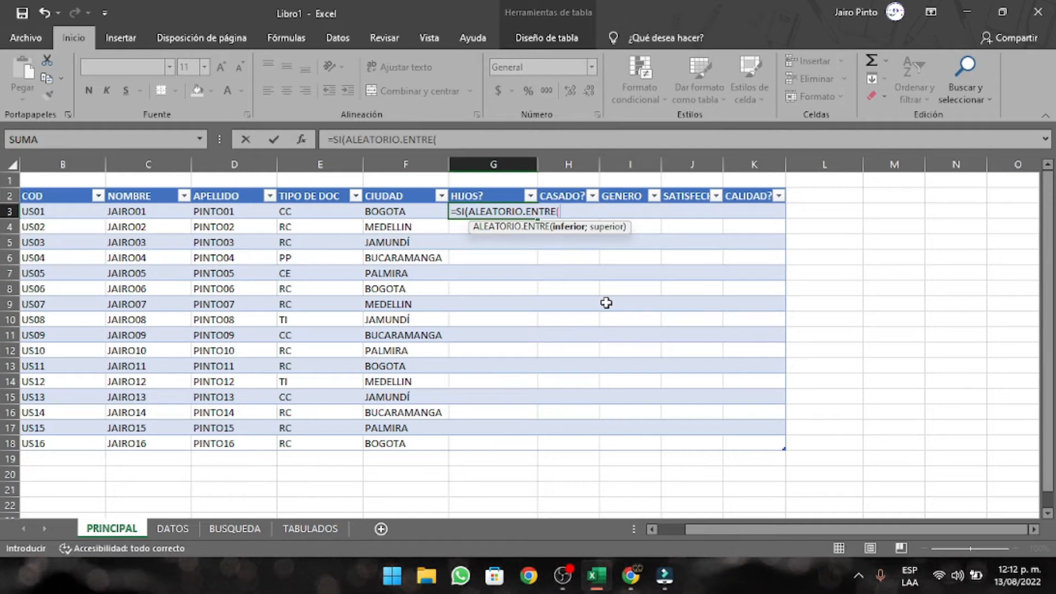
type("10;11")
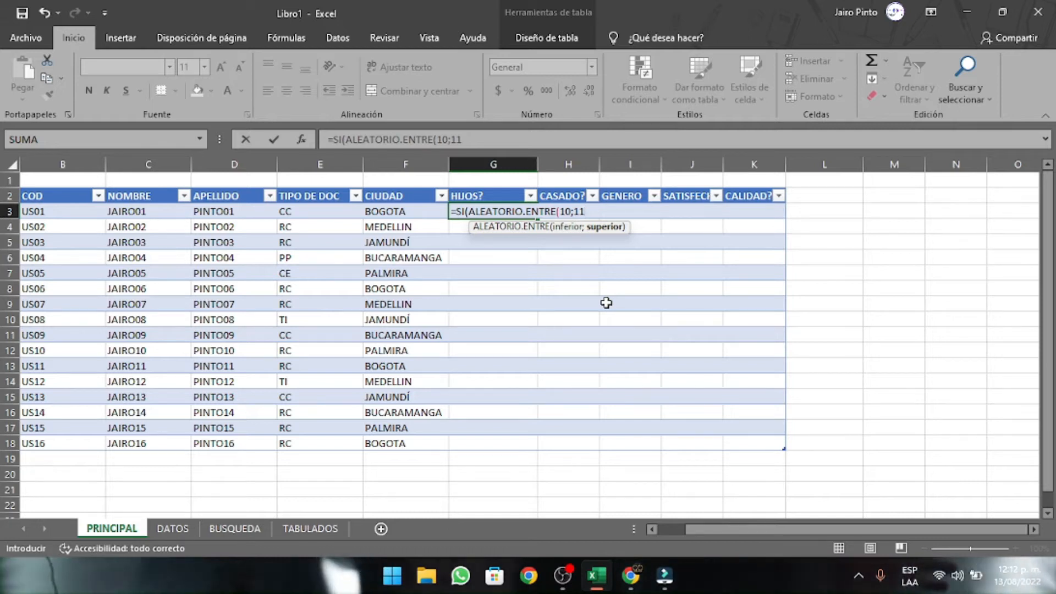
type(")")
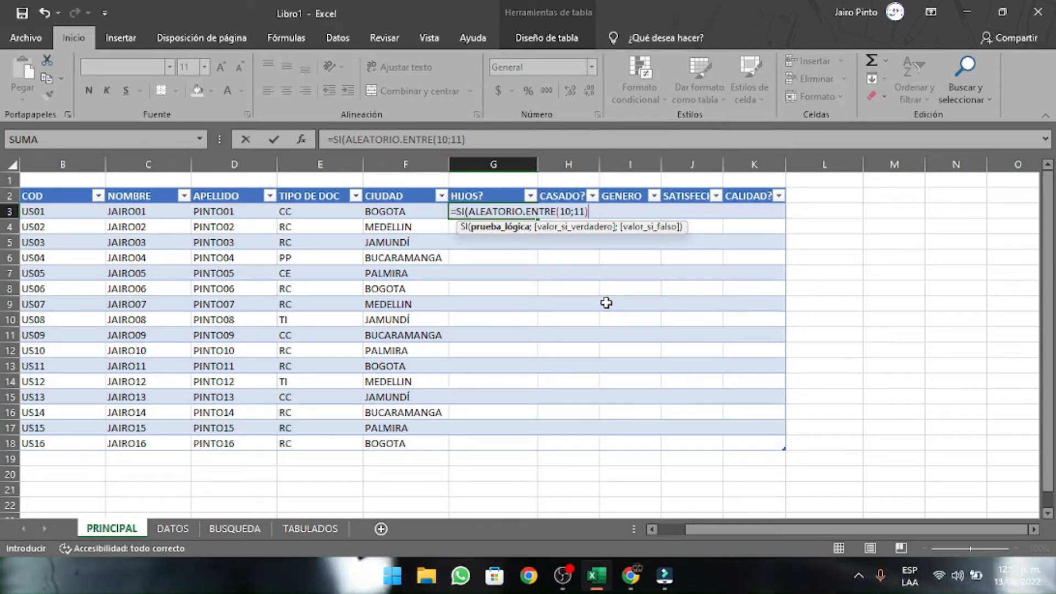
type("=")
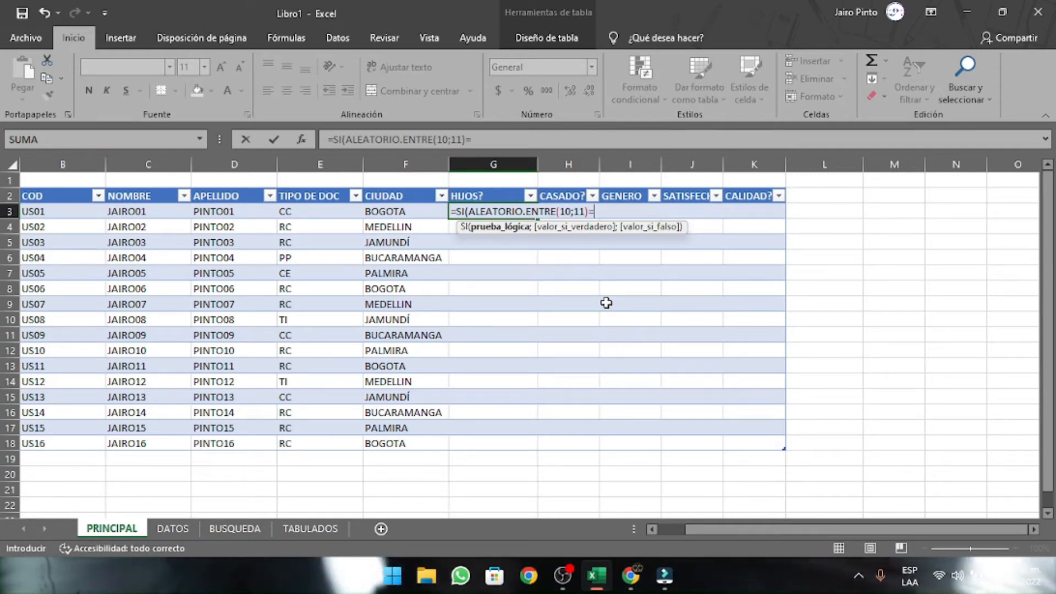
type("10")
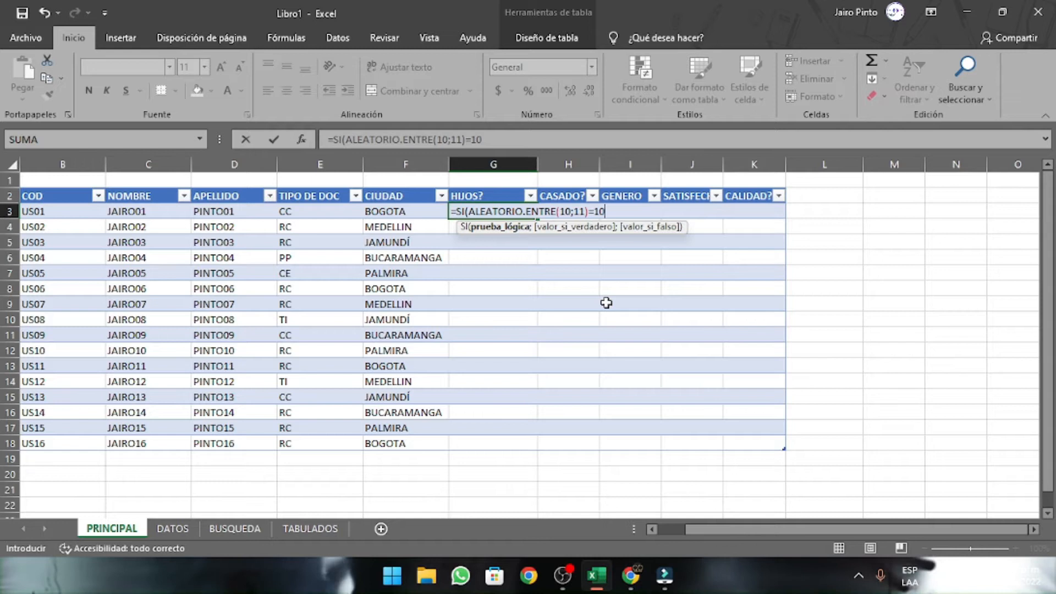
type(";")
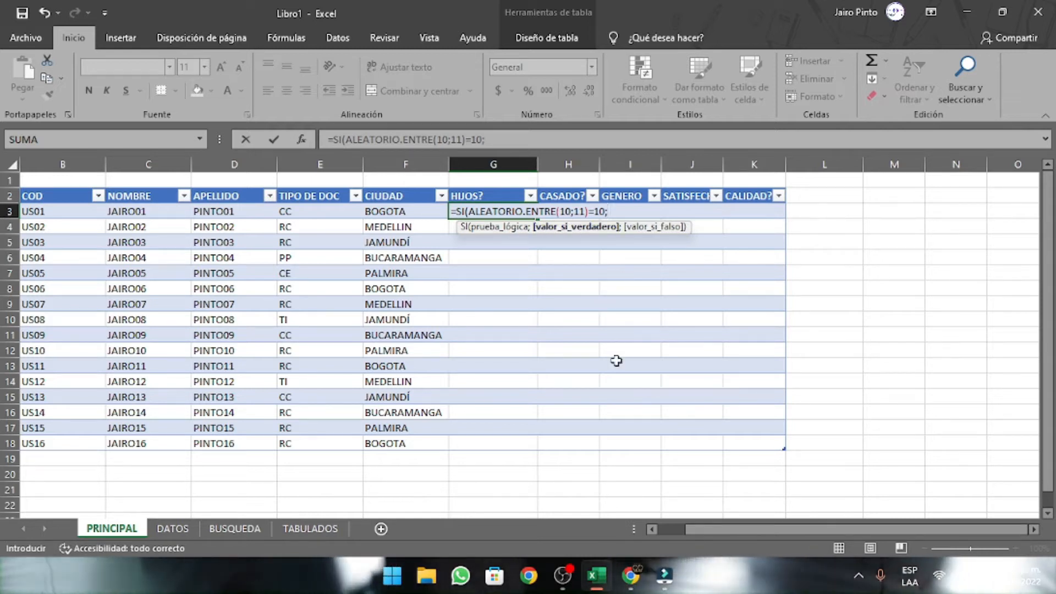
type("\"NO")
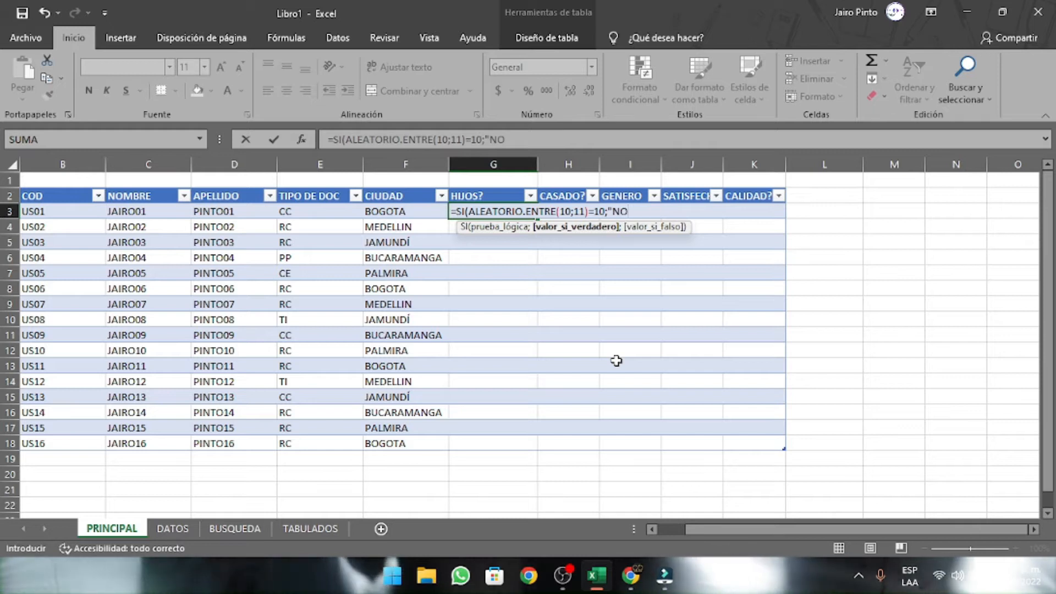
type("\";")
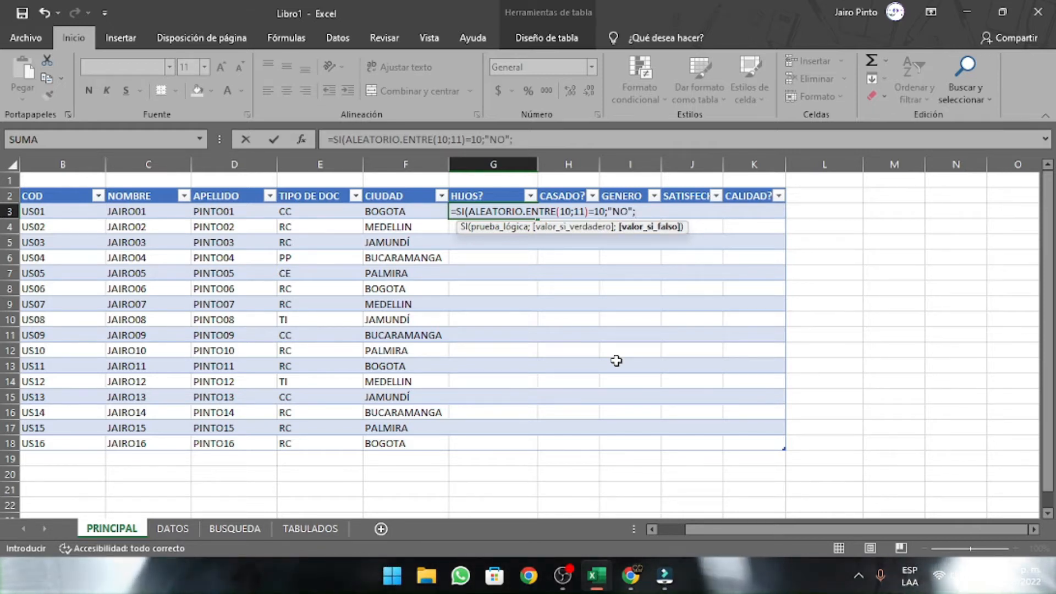
type("\"")
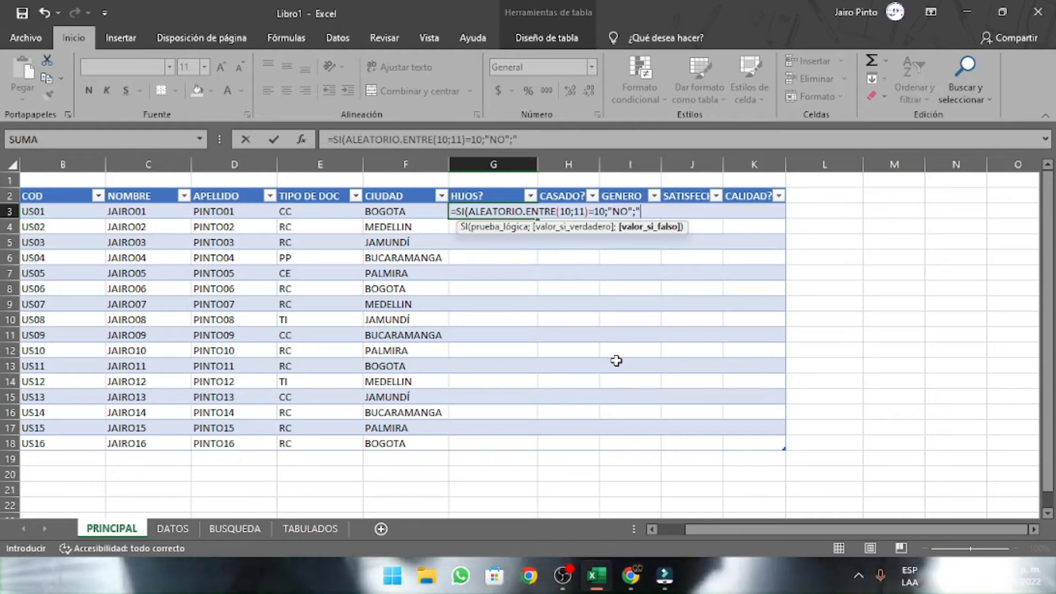
type("SI\"")
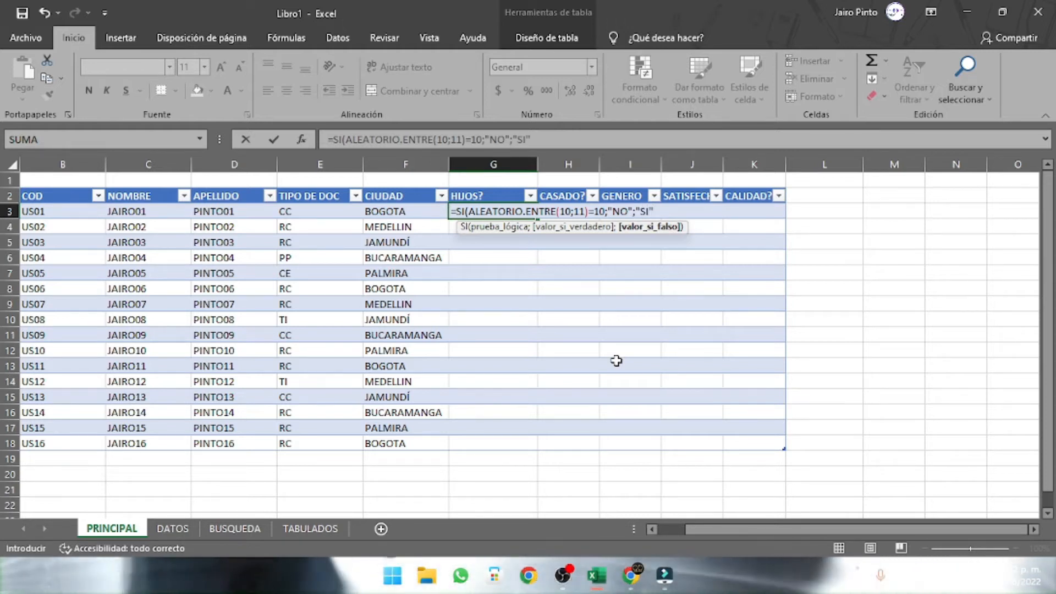
type(")")
key("Return")
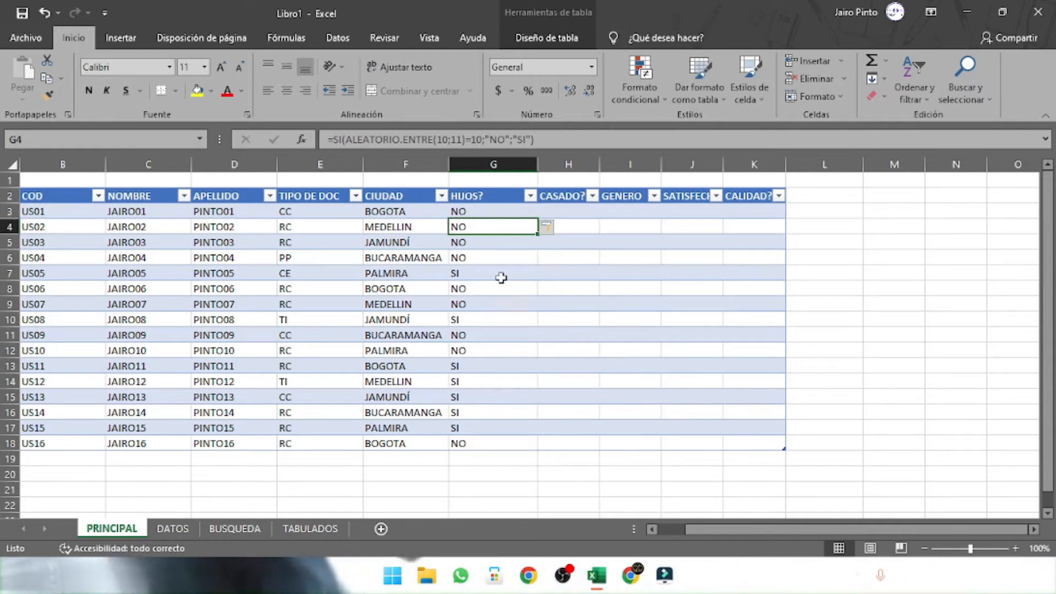
Step: Recalculate the sheet several times from an empty cell to watch the random HIJOS? answers change
left_click(636, 381)
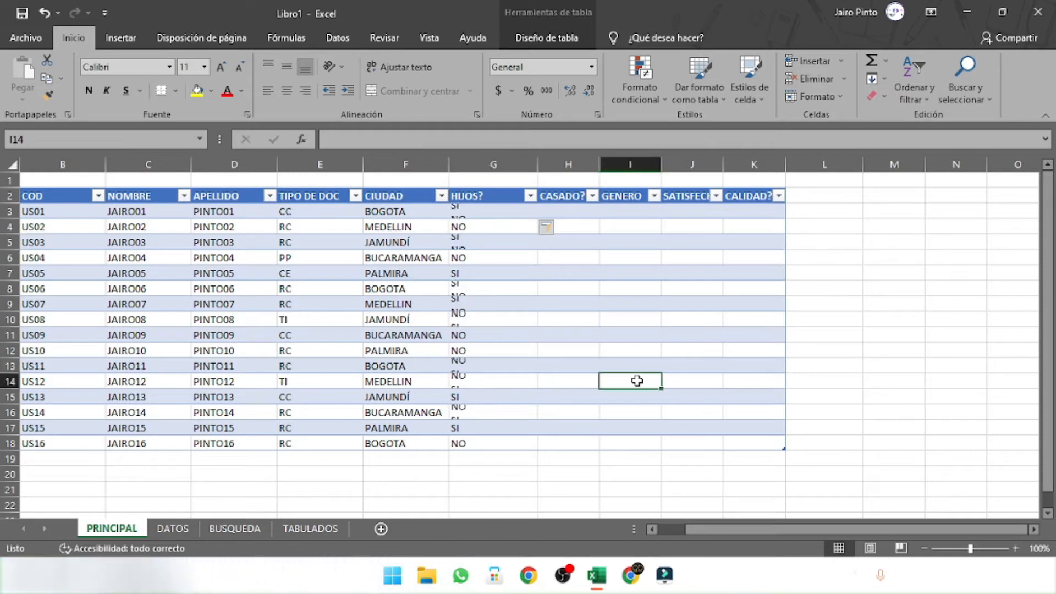
key("F9")
key("F9")
key("F9")
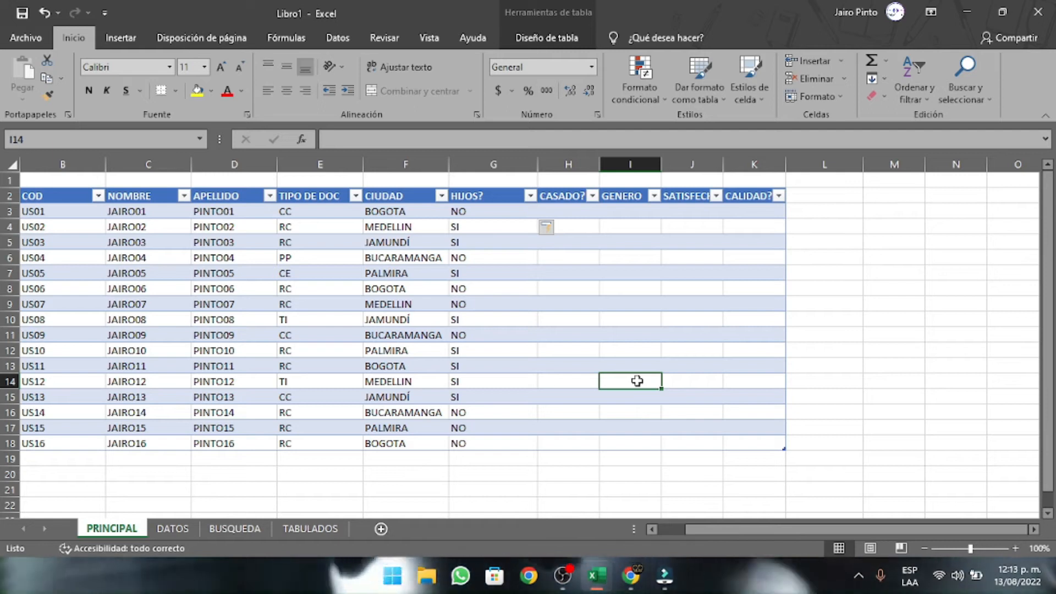
Step: Copy the HIJOS? formula from G3 into the first CASADO? cell, H3
left_click(491, 211)
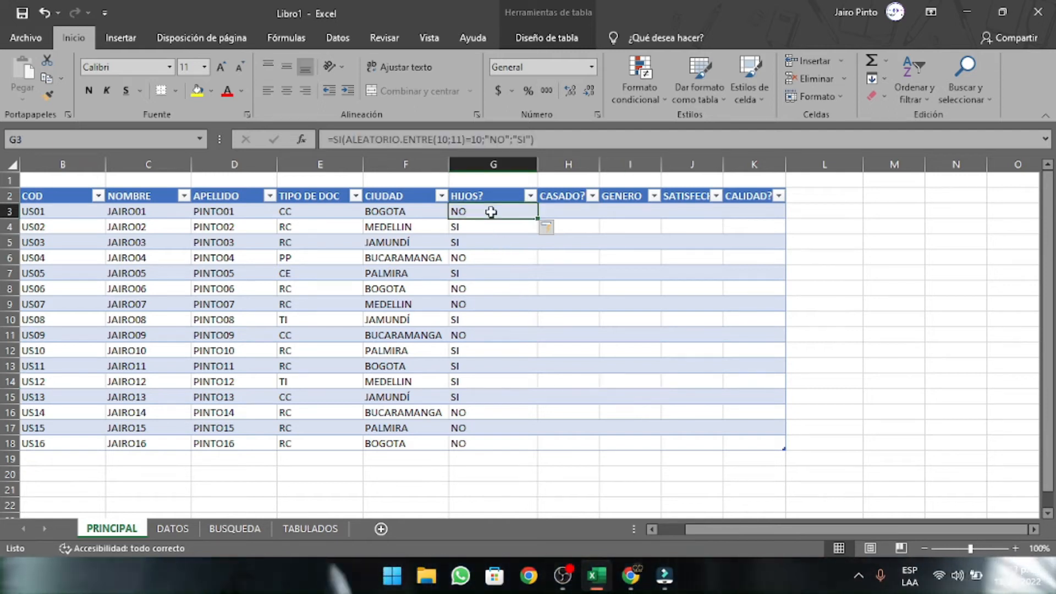
key("ctrl+c")
key("Right")
key("ctrl+v")
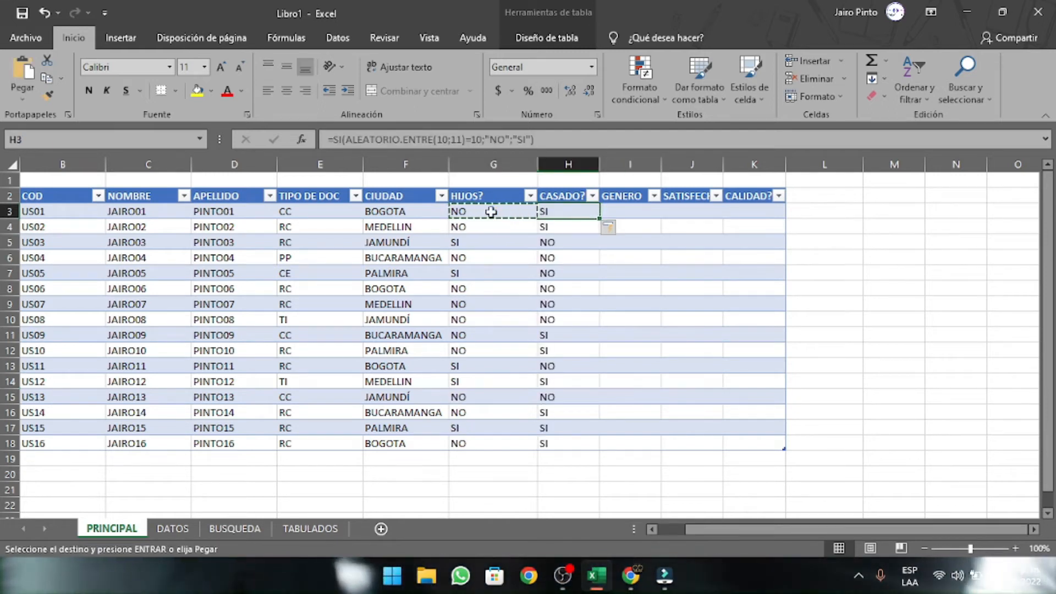
Step: Edit the CASADO? formula in H3 so that ALEATORIO.ENTRE uses the limits 0 and 1
key("F2")
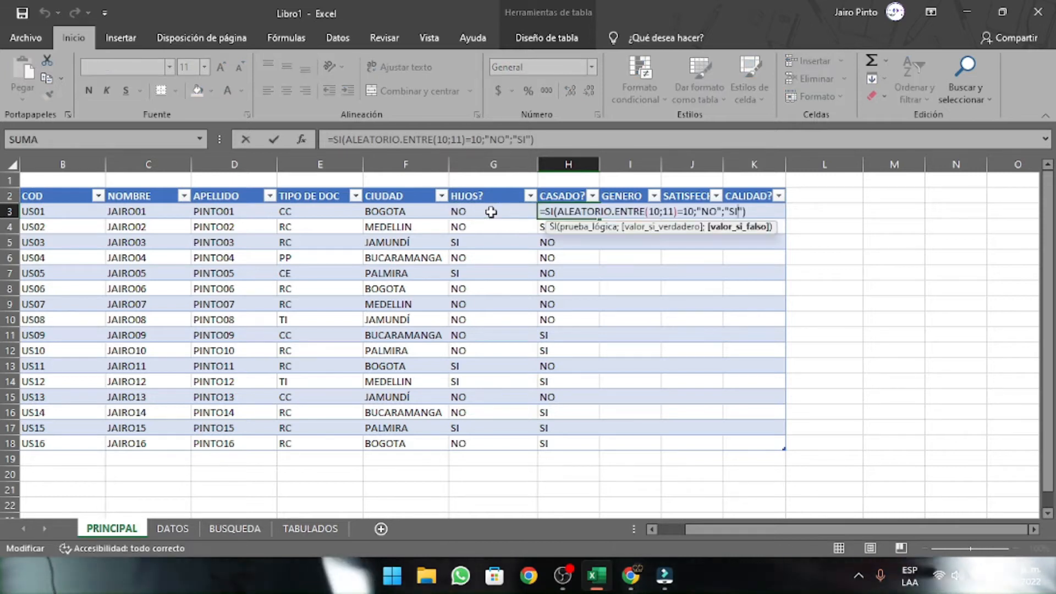
key("Left")
key("Left")
key("Left")
key("Left")
key("Left")
key("Left")
key("Left")
key("Left")
key("Left")
key("Left")
key("Left")
key("Left")
key("Left")
key("Left")
key("Left")
key("Left")
key("Left")
key("Left")
key("Delete")
key("Right")
key("Right")
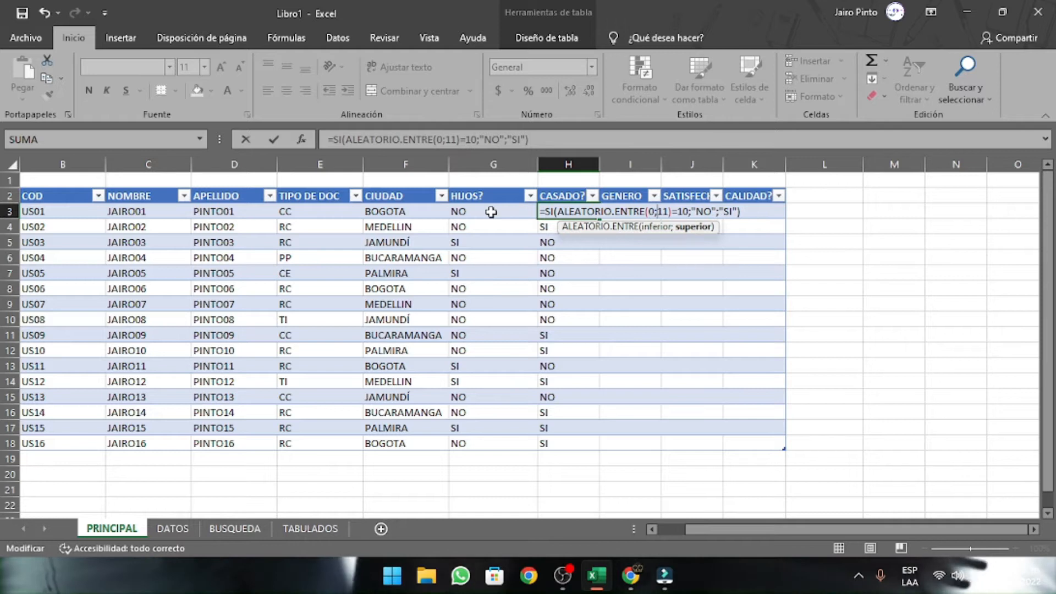
key("Delete")
Step: Set the comparison value in the H3 formula to 1, apply it to the CASADO? column, and recalculate the sheet twice
key("Right")
key("Right")
key("Right")
key("Right")
key("Right")
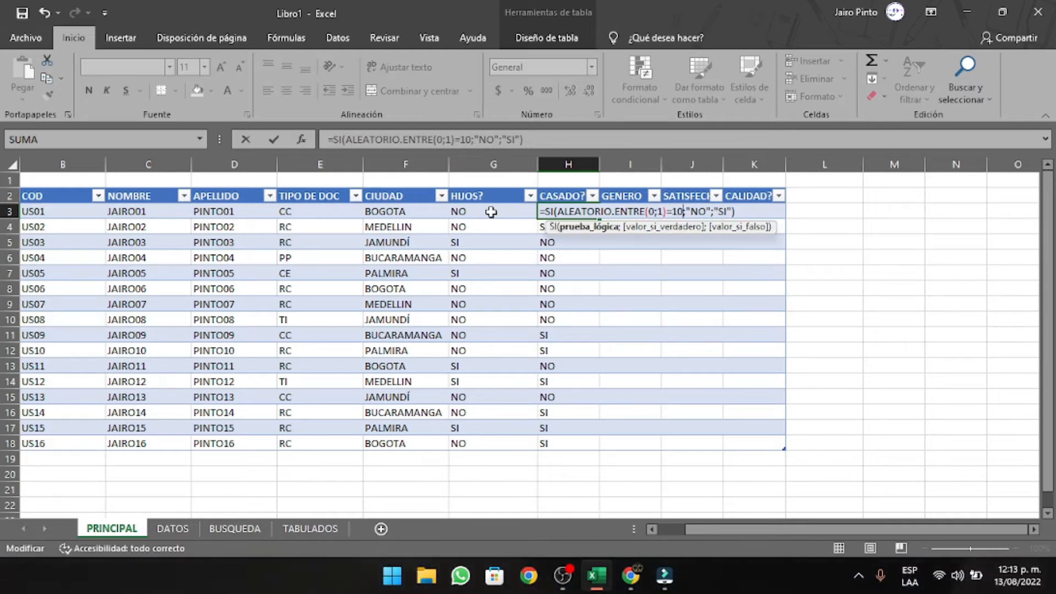
key("BackSpace")
key("Delete")
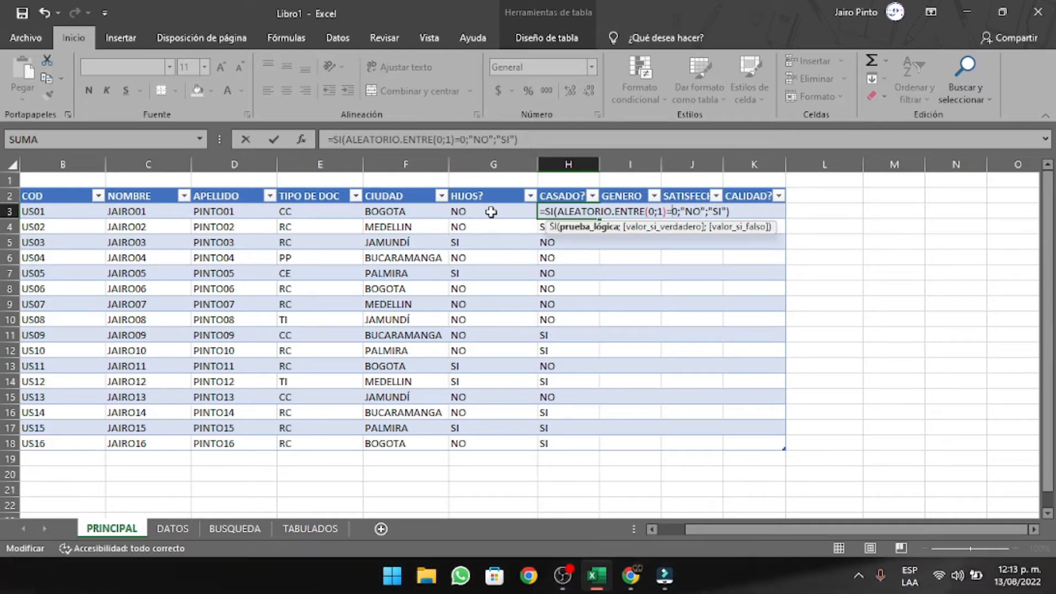
type("1")
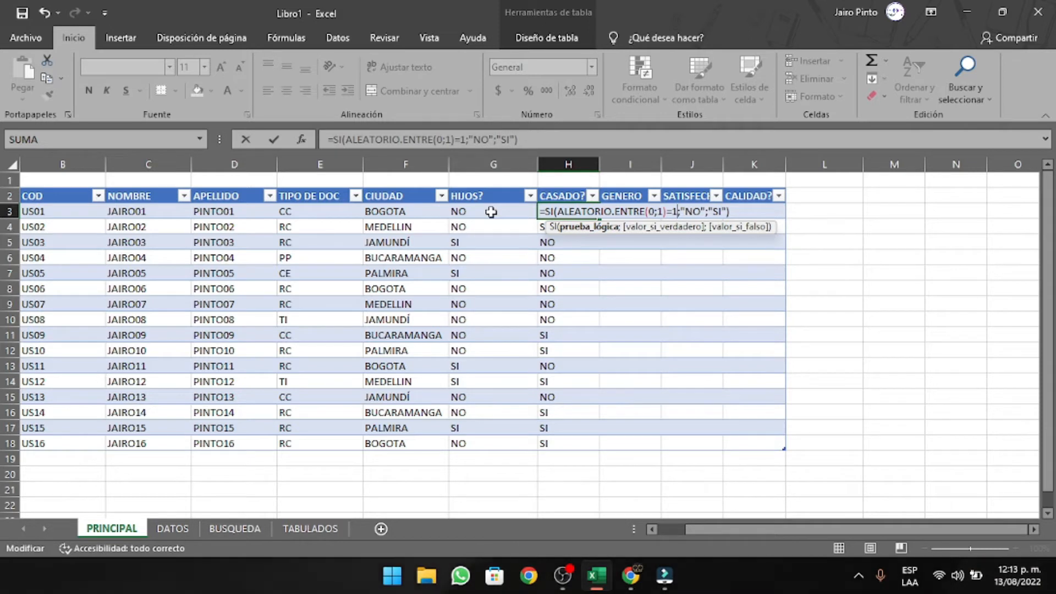
key("Return")
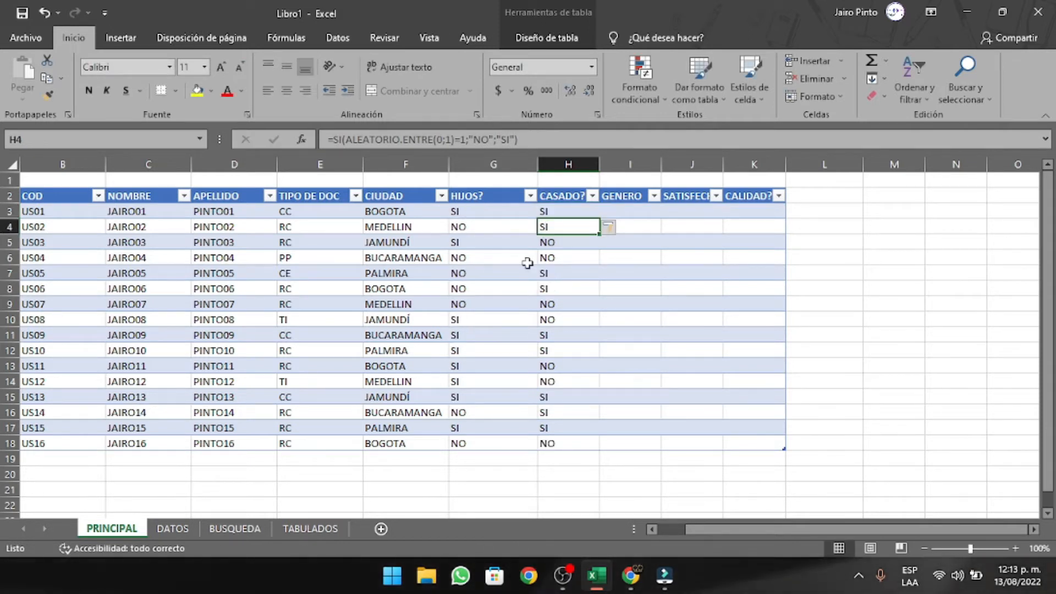
key("F9")
key("F9")
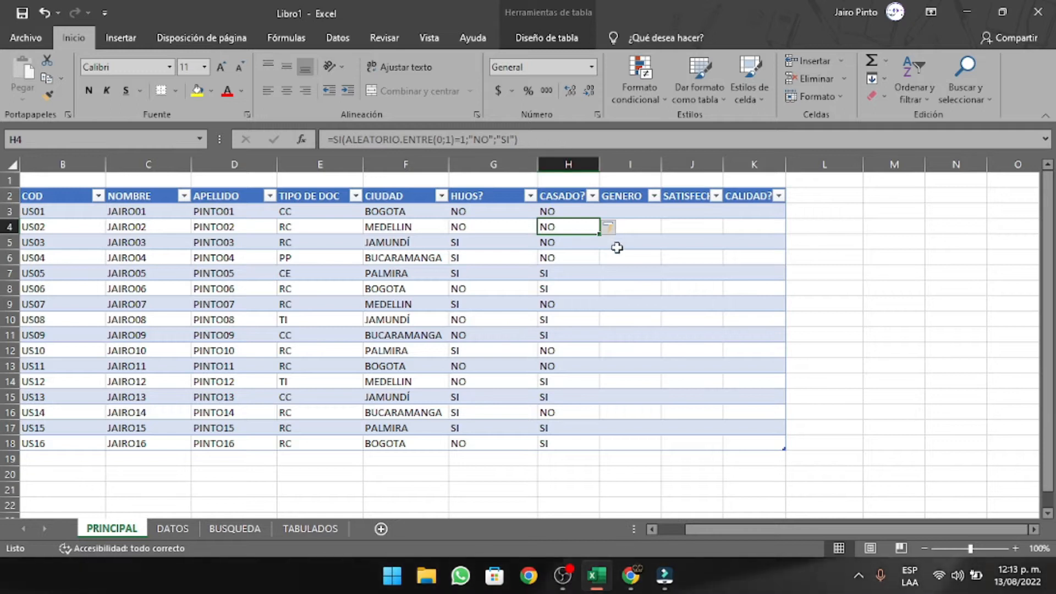
Step: Look along the first record from the GENERO cell, I3, back to NOMBRE and return to I3
left_click(636, 211)
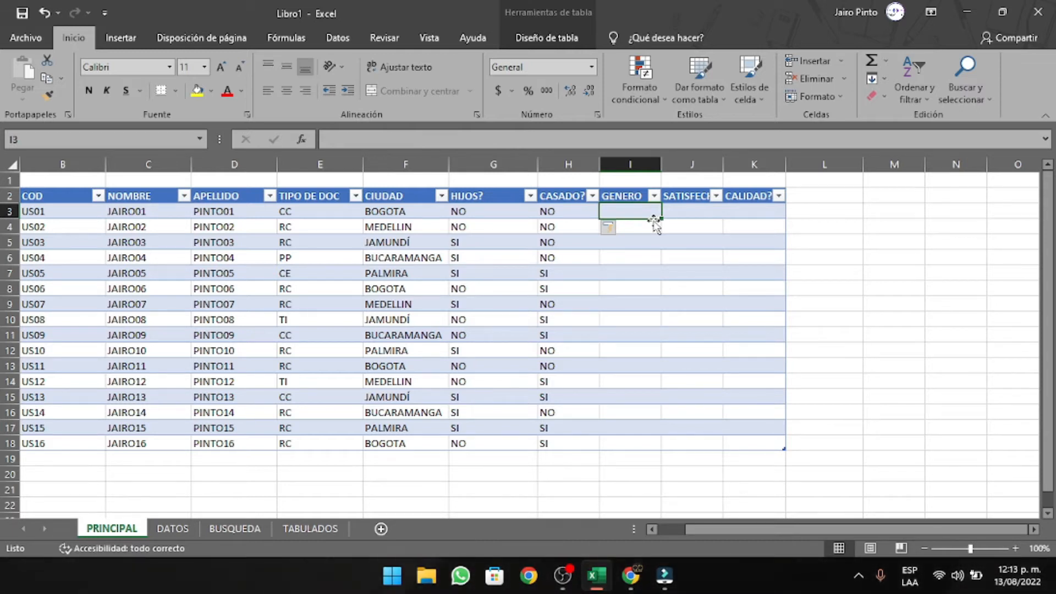
key("Left")
key("Left")
key("Left")
key("Left")
key("Left")
key("Left")
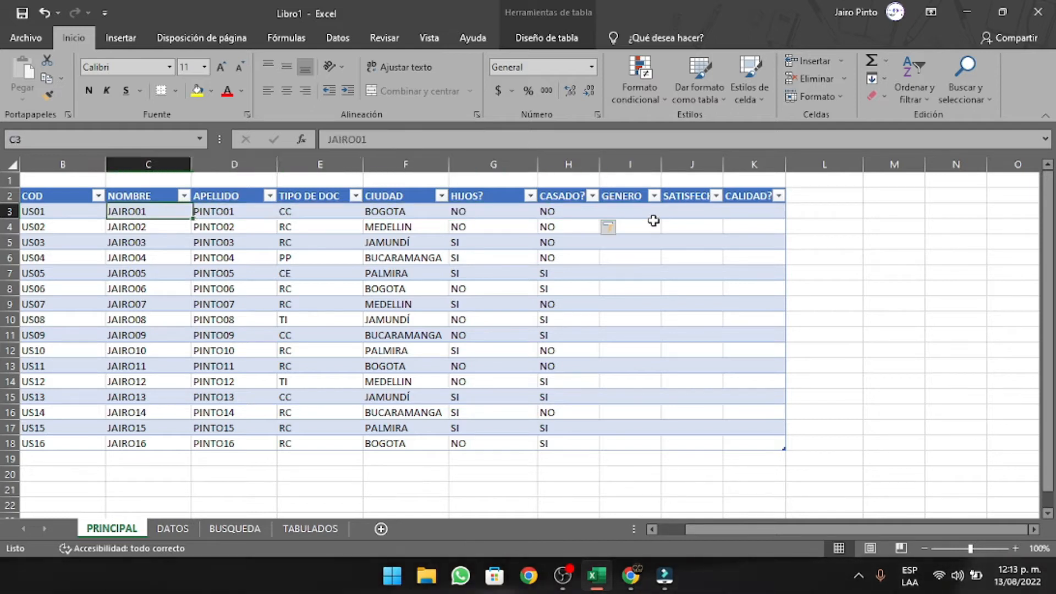
key("Right")
key("Right")
key("Right")
key("Right")
key("Right")
key("Right")
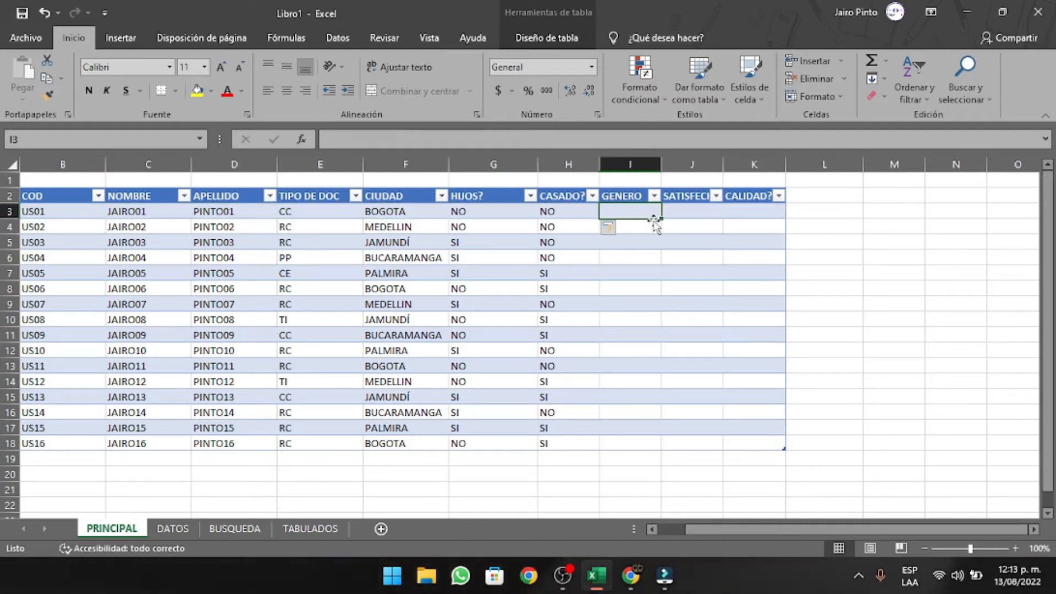
Step: Begin the GENERO formula in I3 with SI, testing ALEATORIO.ENTRE(1;3)=1 and returning "M" when true
key("F2")
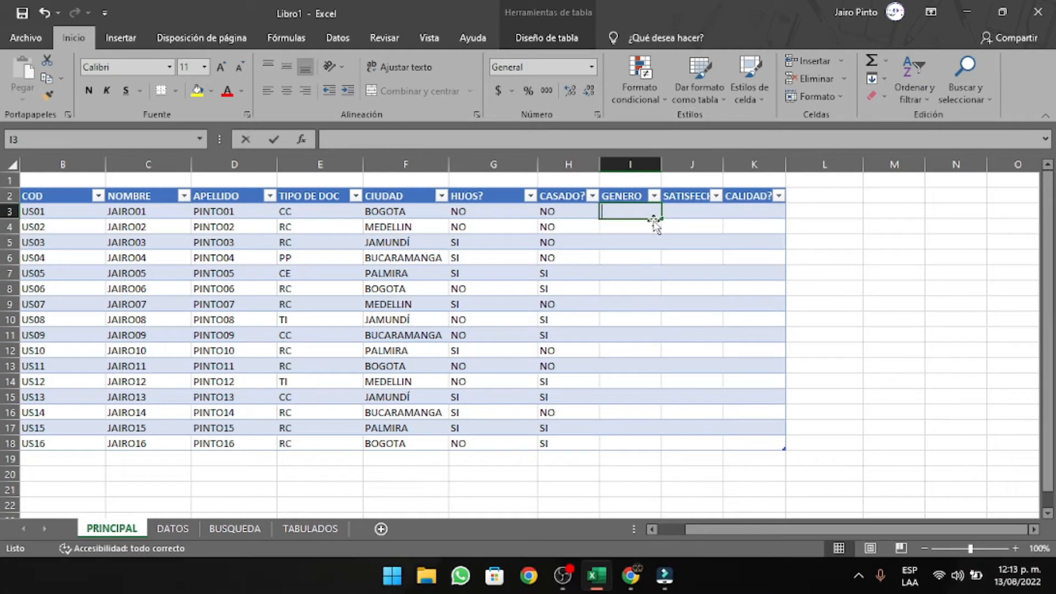
type("=SI(")
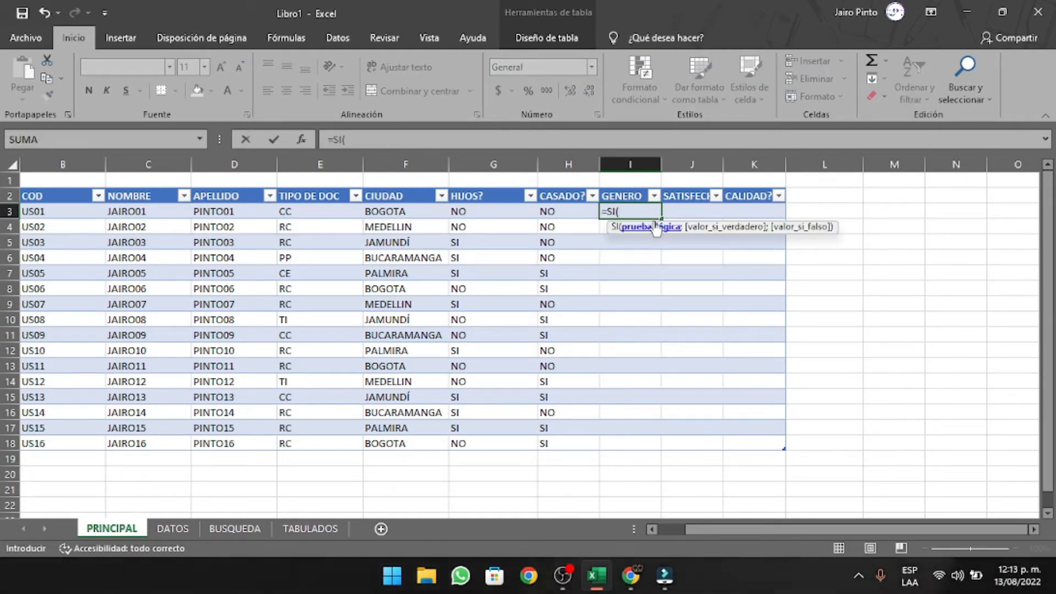
type("ALEA")
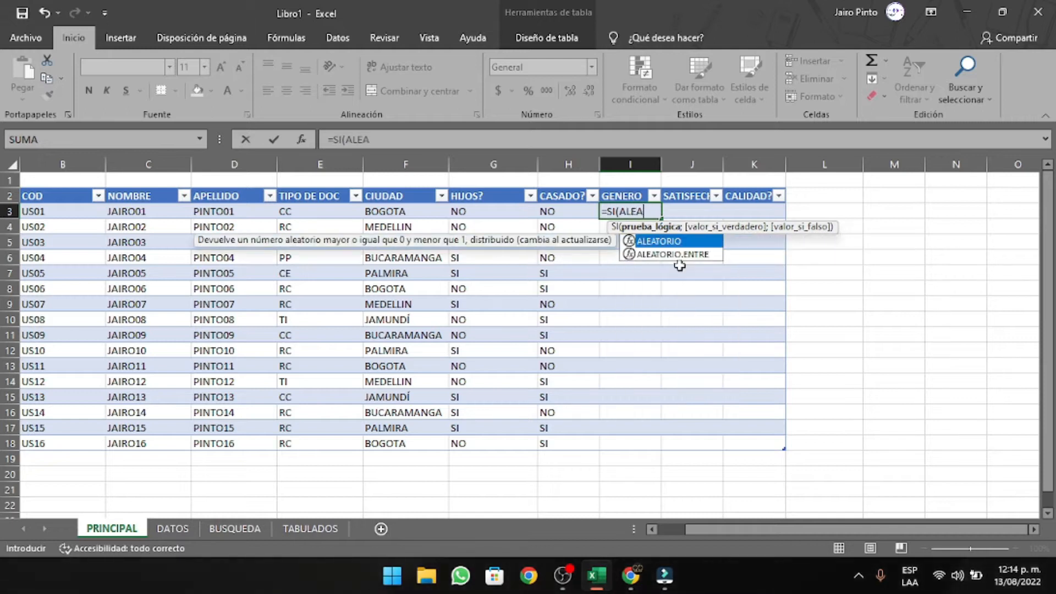
type("TORIO.ENTRE(")
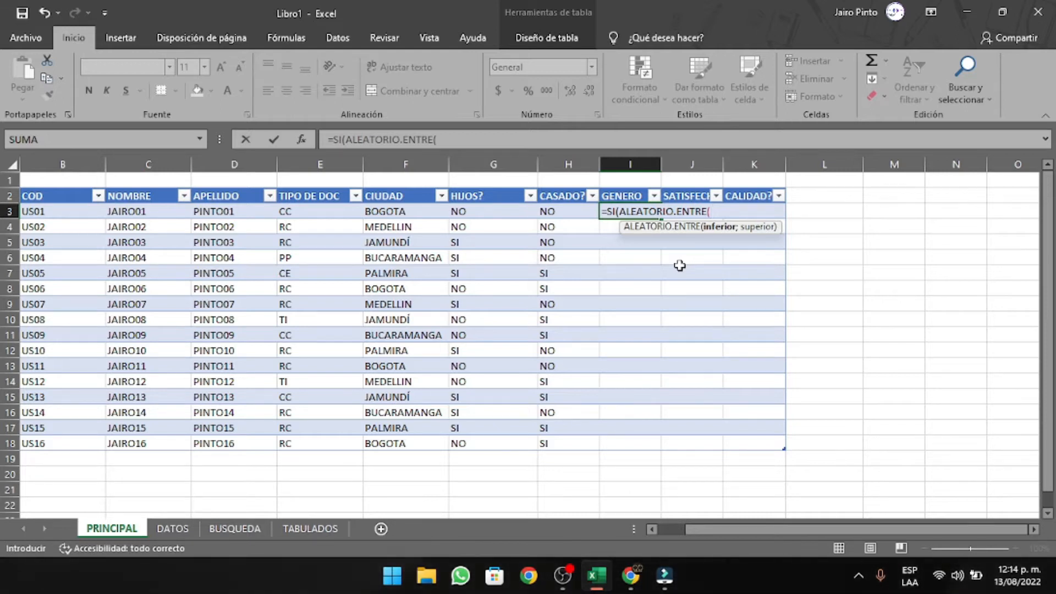
type("1;3")
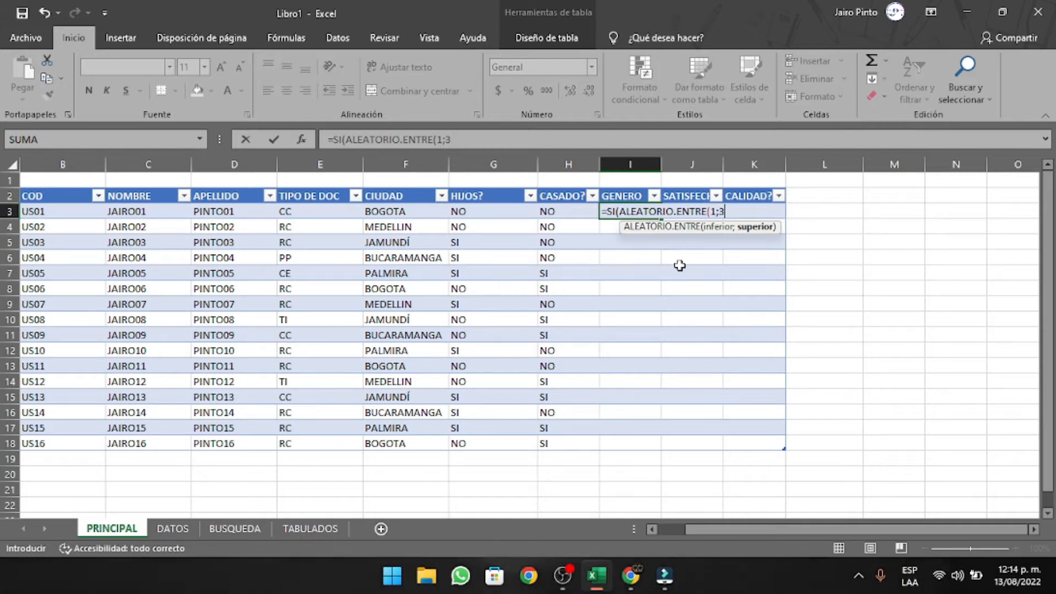
type(")=1;")
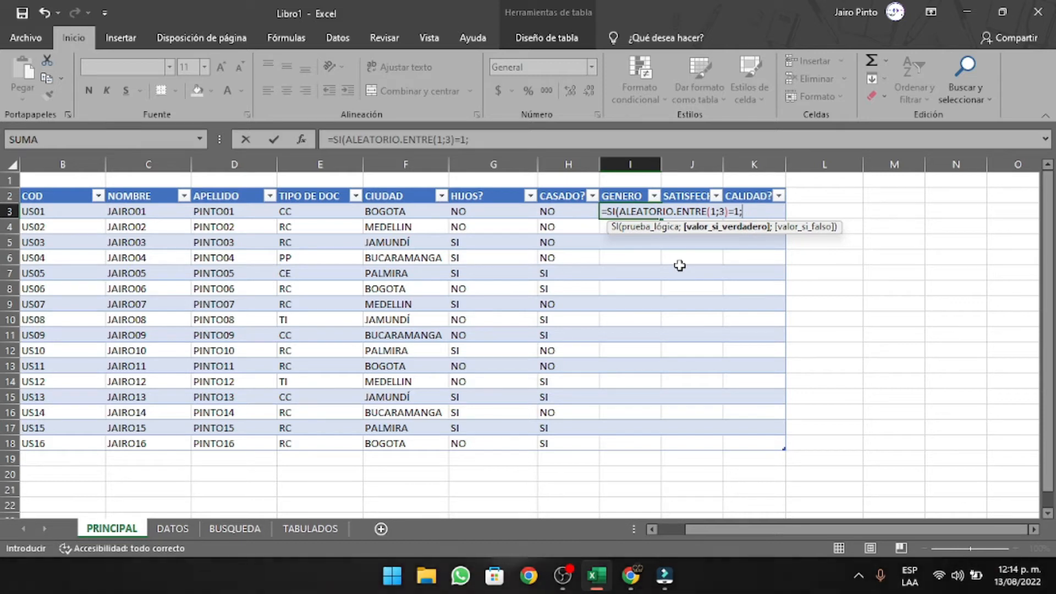
type("\"")
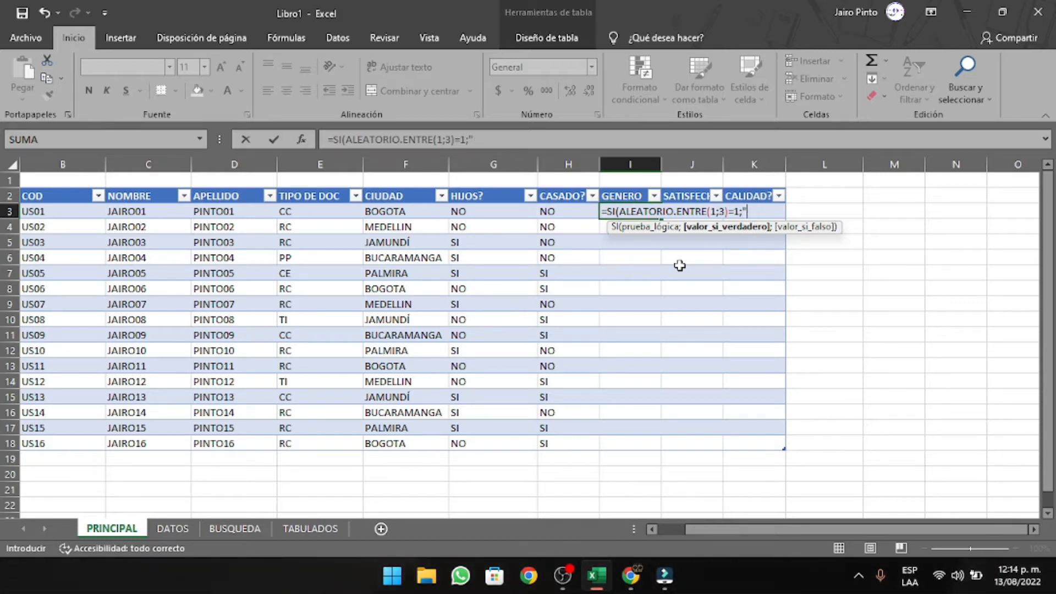
type("m\";")
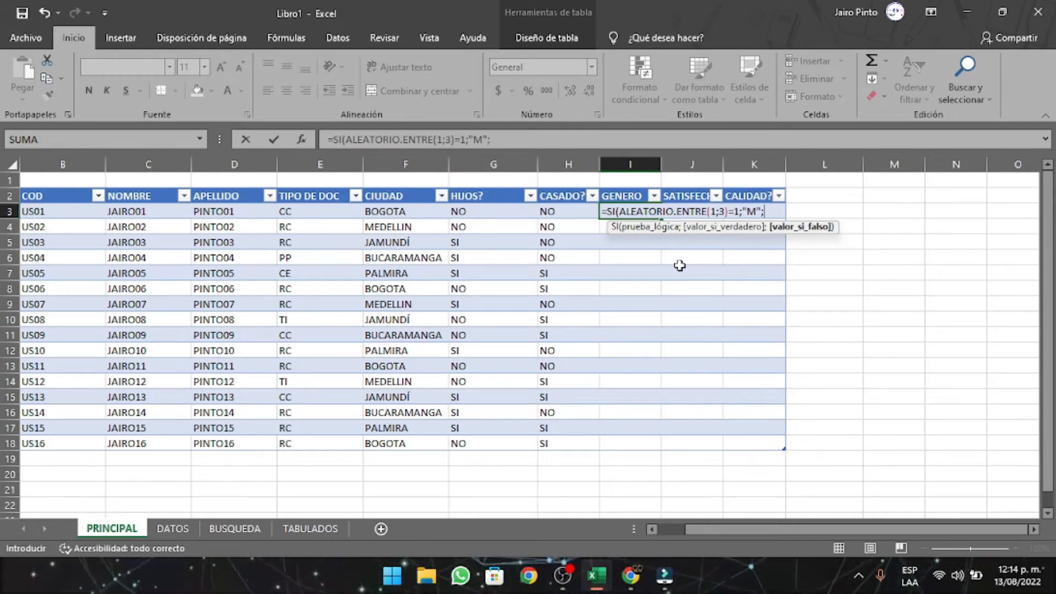
Step: Nest SI(ALEATORIO.ENTRE(2;3)=2;"F";"O") as the false value of the I3 formula and apply it to the GENERO column
type("SI(A")
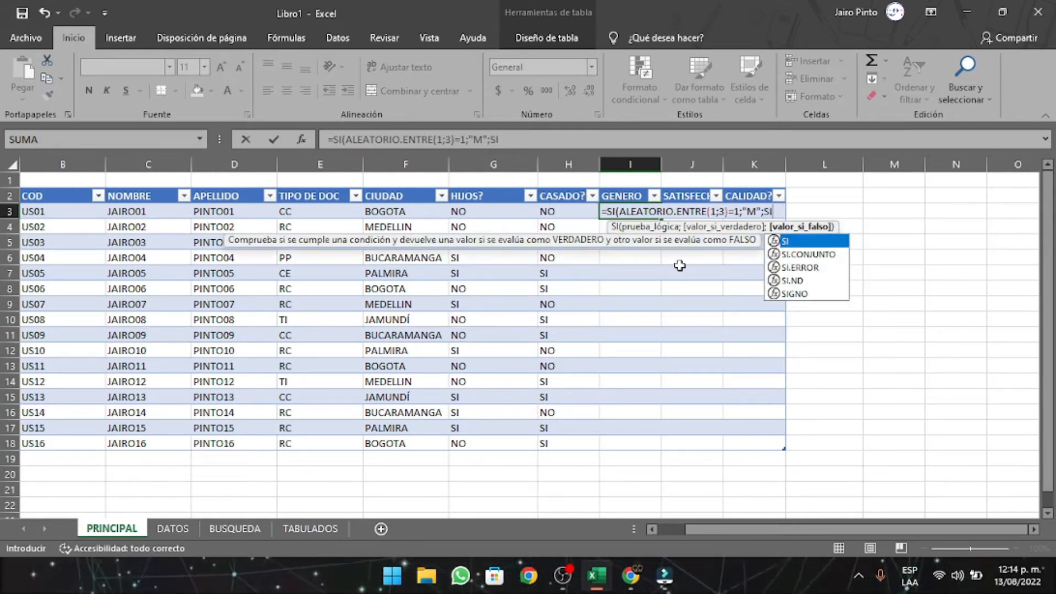
type("LEATORIO")
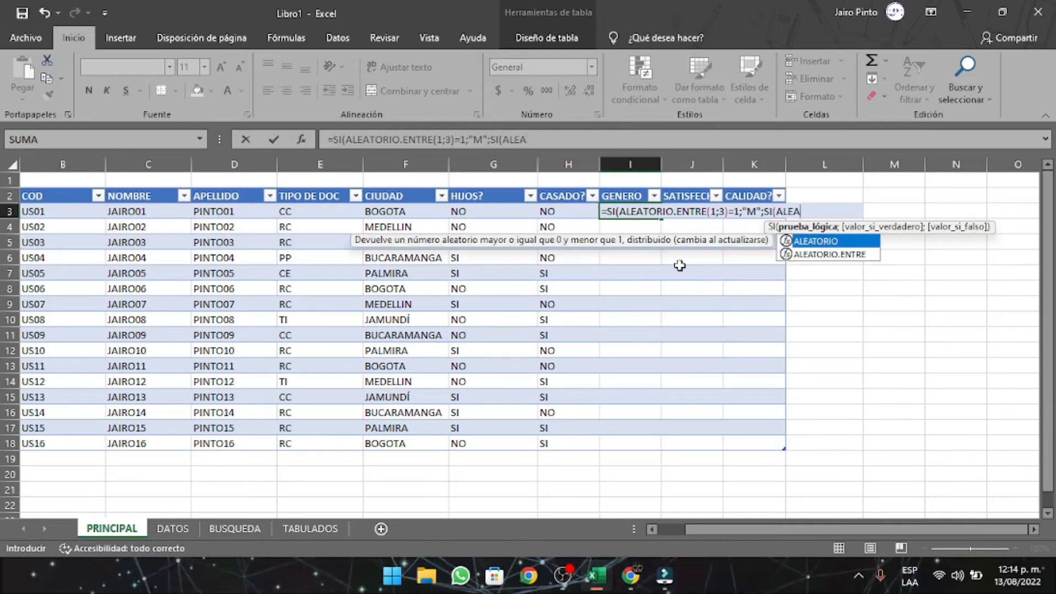
type(".ENTRE(")
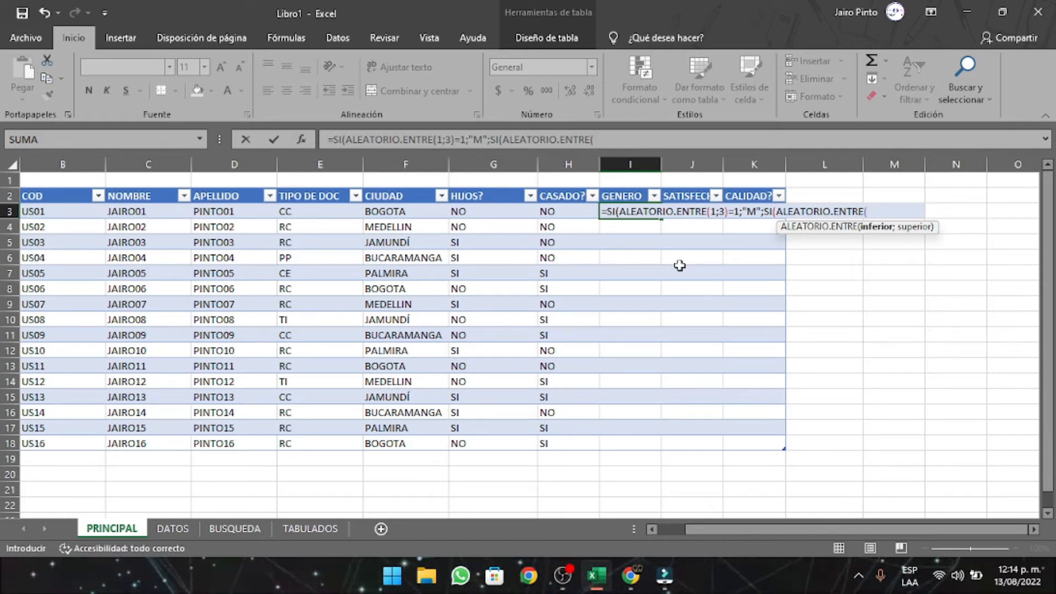
type("2;3)=2")
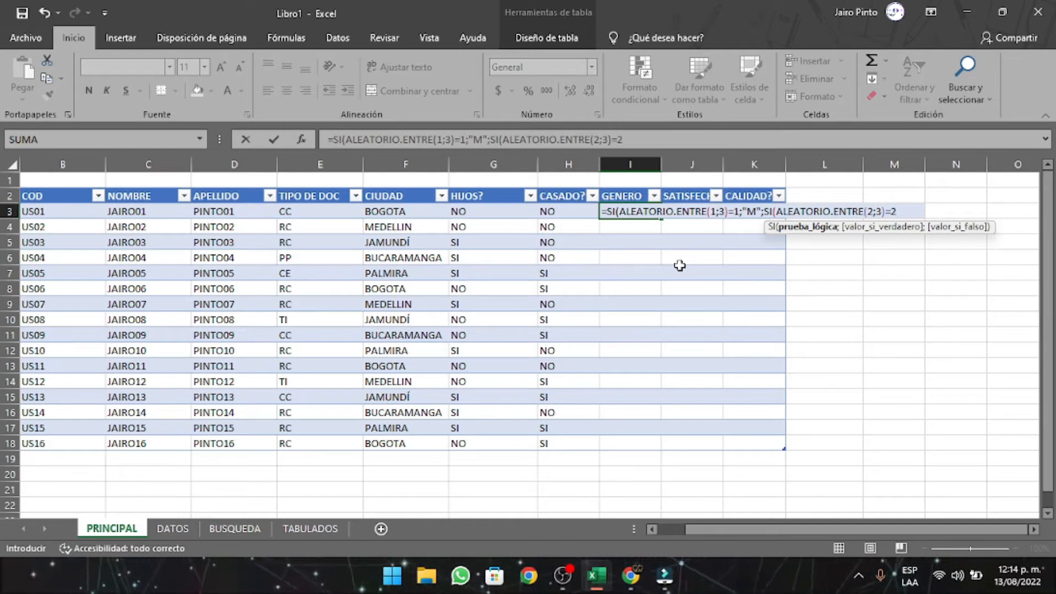
type(";\"F")
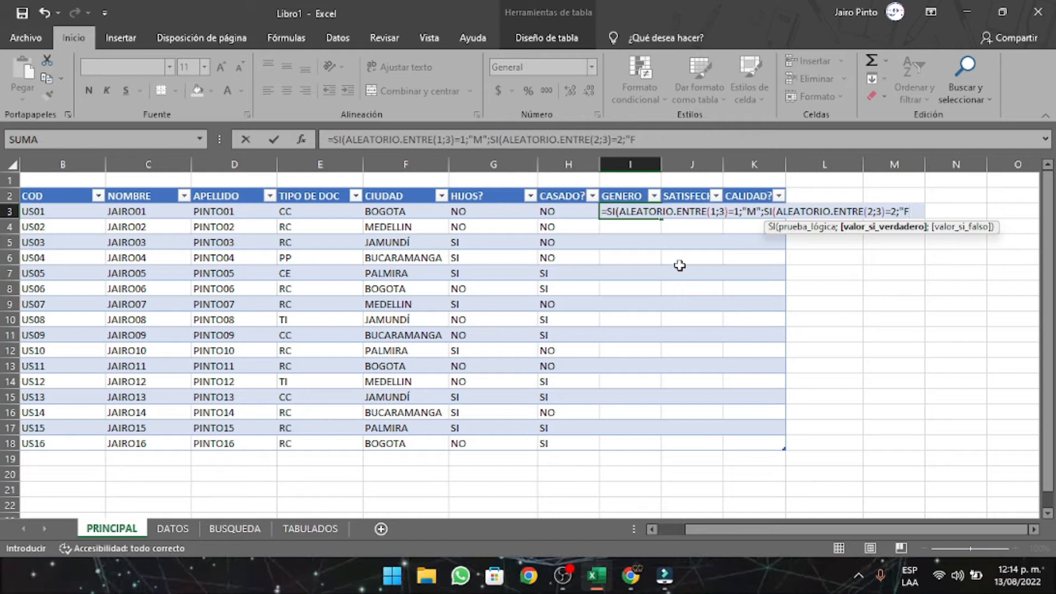
type(";\"o")
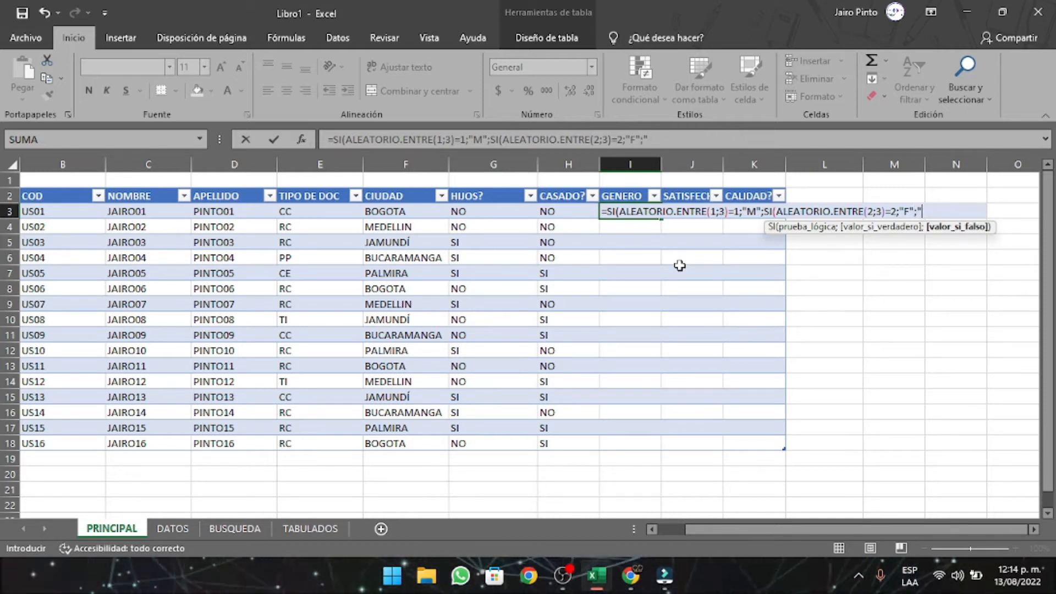
type("\"")
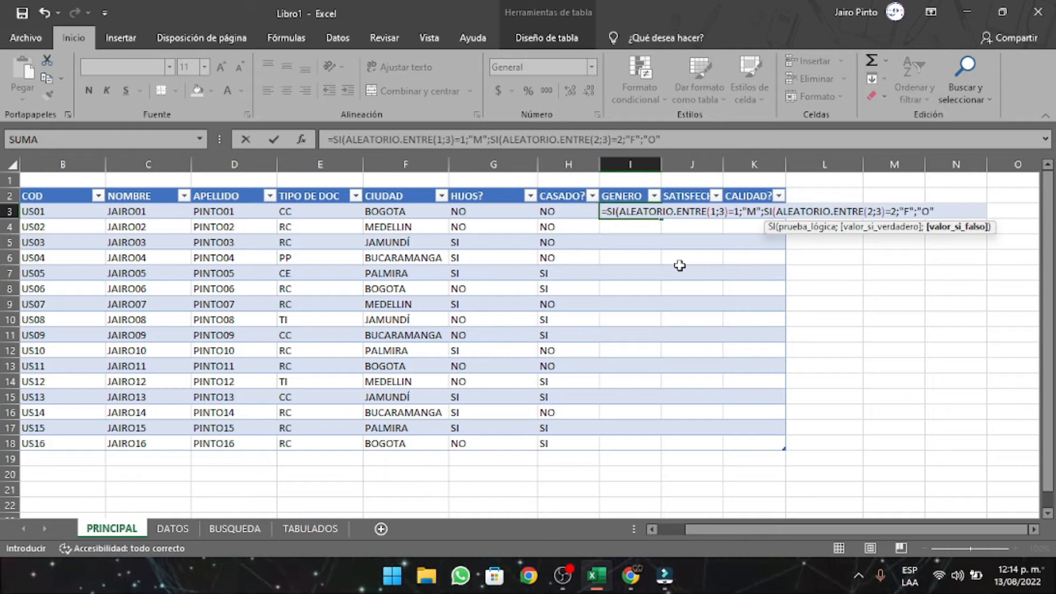
type("))")
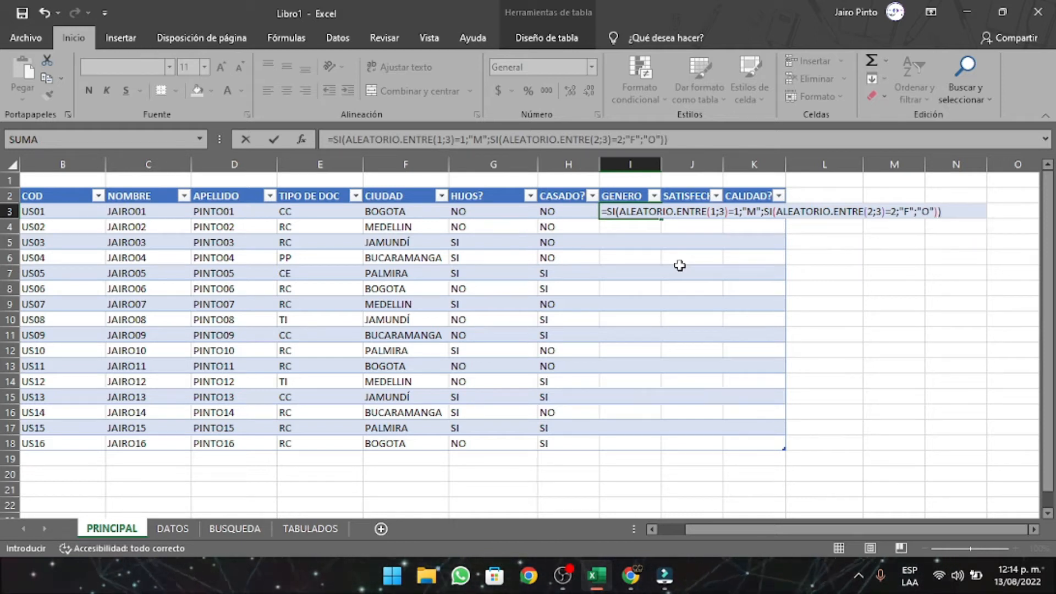
key("Return")
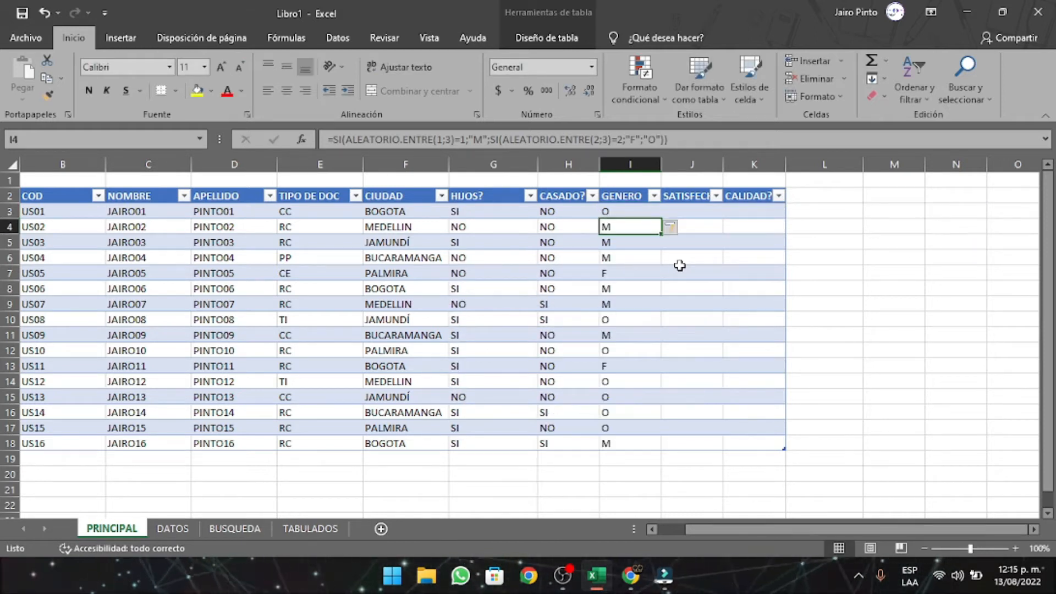
Step: Examine the generated GENERO values and their formula down to the last record, I18
key("Down")
key("Down")
key("Down")
key("Down")
key("Down")
key("Down")
key("Down")
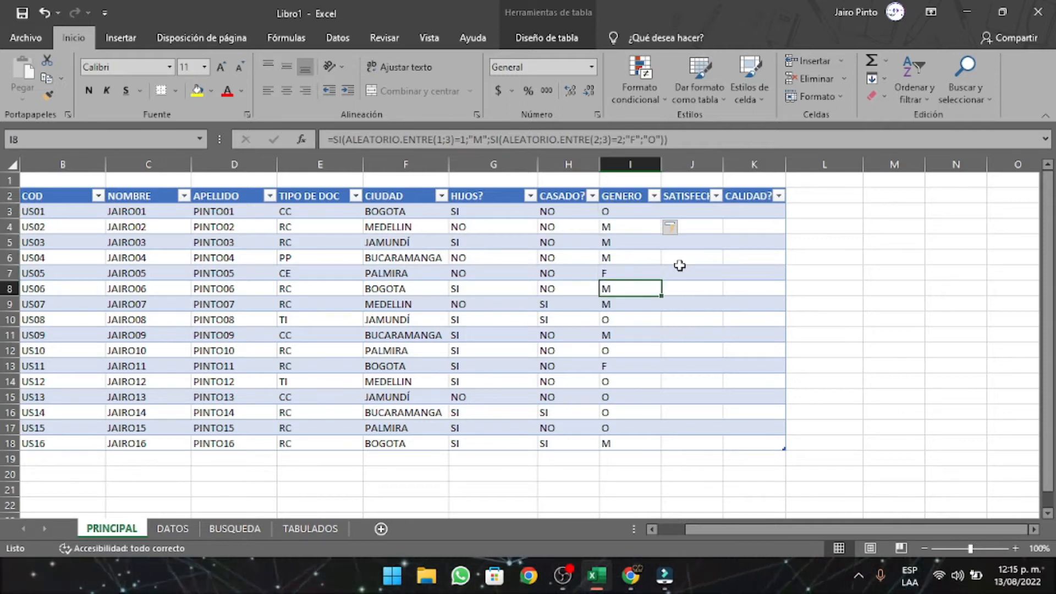
key("Up")
key("Up")
key("Down")
key("Down")
key("Down")
key("Down")
key("Down")
key("Down")
key("Down")
key("Down")
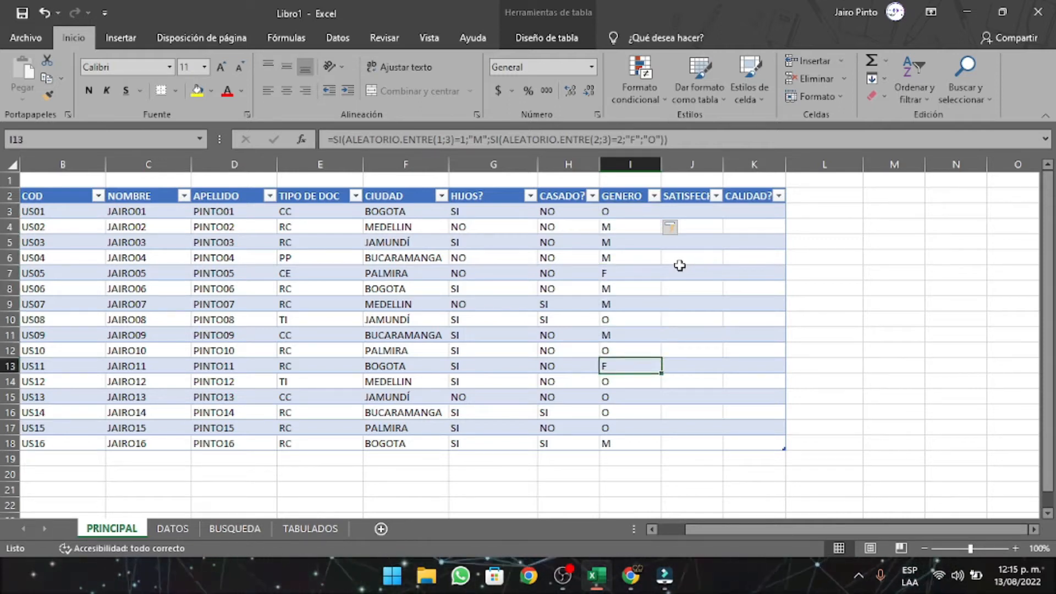
key("Down")
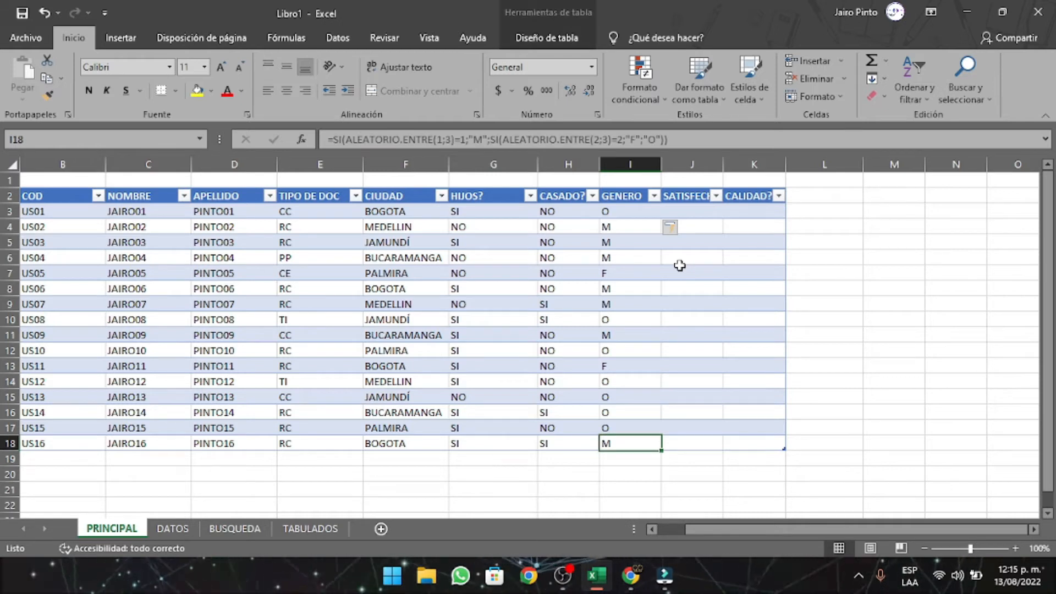
Step: Recalculate the sheet several times to check the random GENERO values
key("F9")
key("F9")
key("F9")
key("F9")
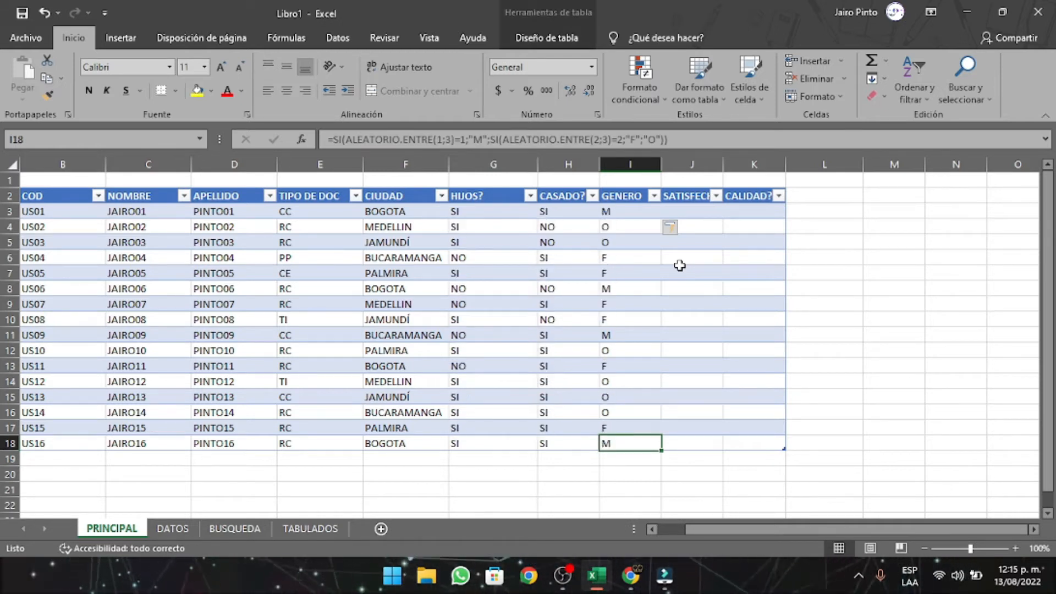
Step: Copy the CASADO? formula from H3 into the first cell of the satisfaction column, J3
left_click(703, 211)
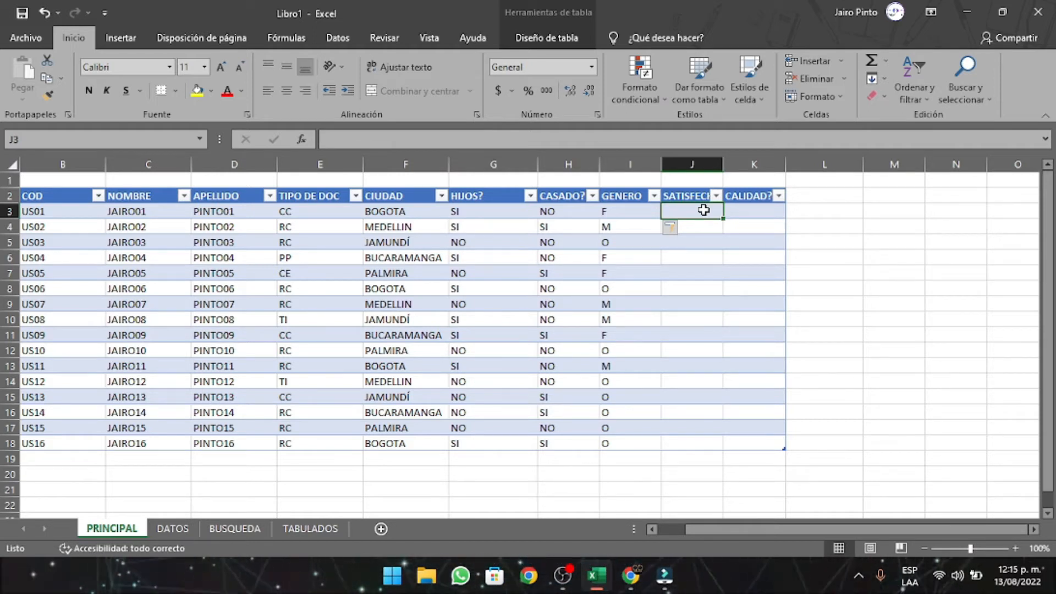
key("Left")
key("Left")
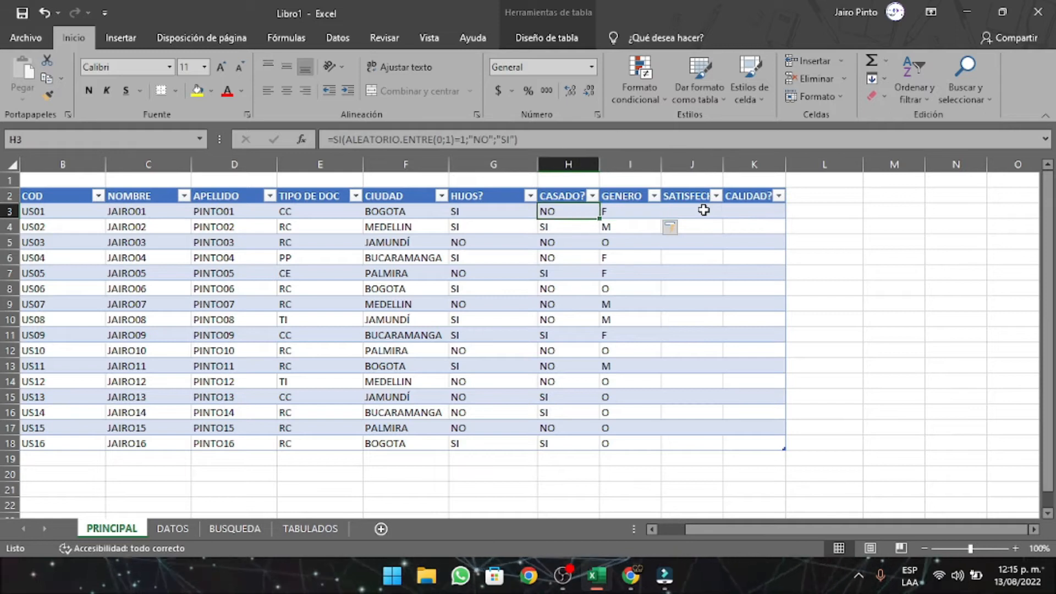
key("ctrl+c")
key("Right")
key("Right")
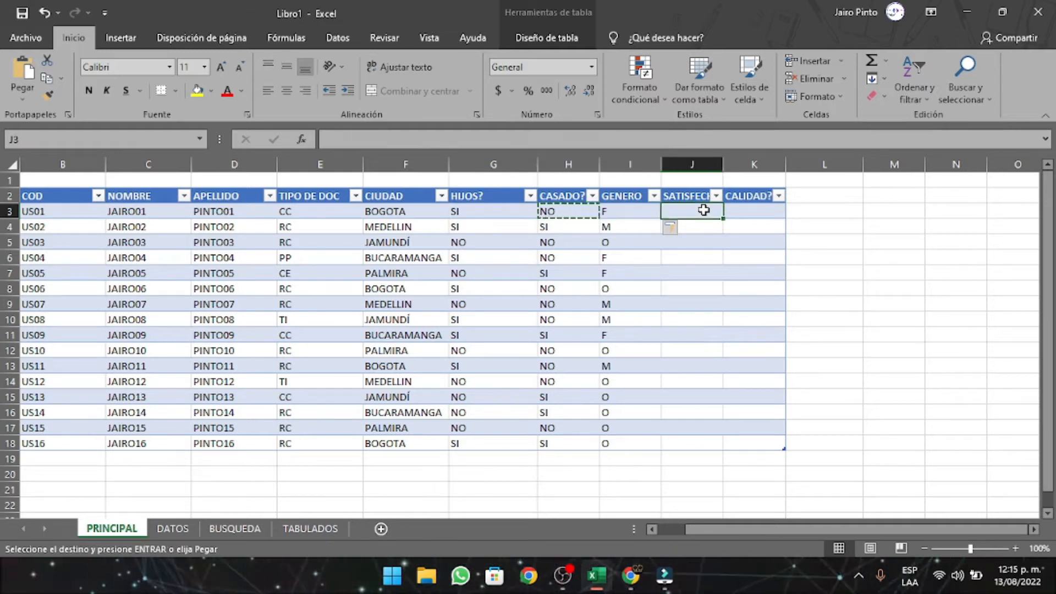
key("ctrl+v")
Step: Check the satisfaction column down to J6, end the copy mode, and recalculate the sheet three times
key("Down")
key("Down")
key("Down")
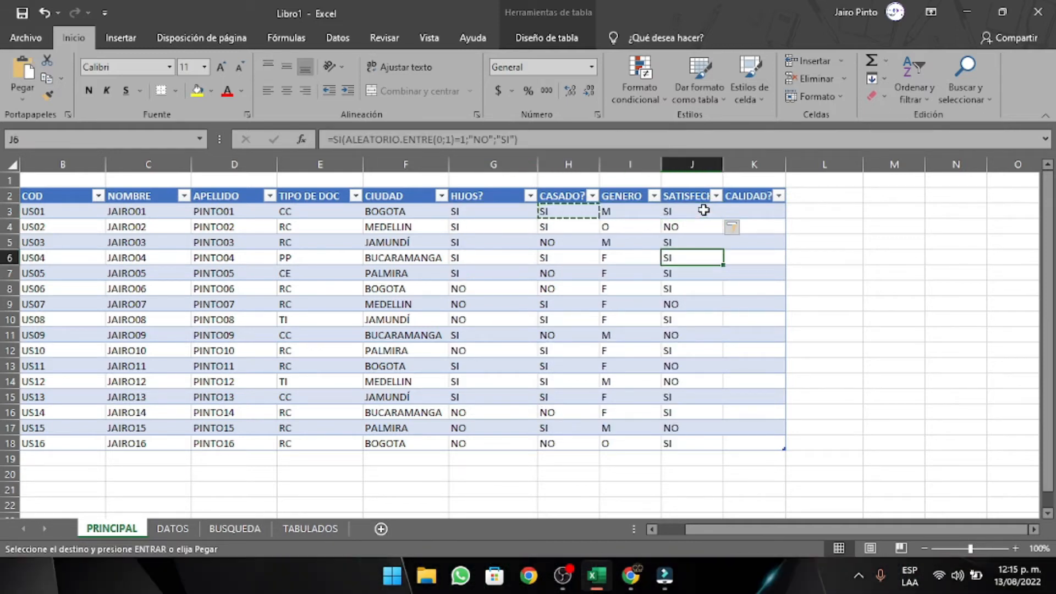
key("Return")
key("F9")
key("F9")
key("F9")
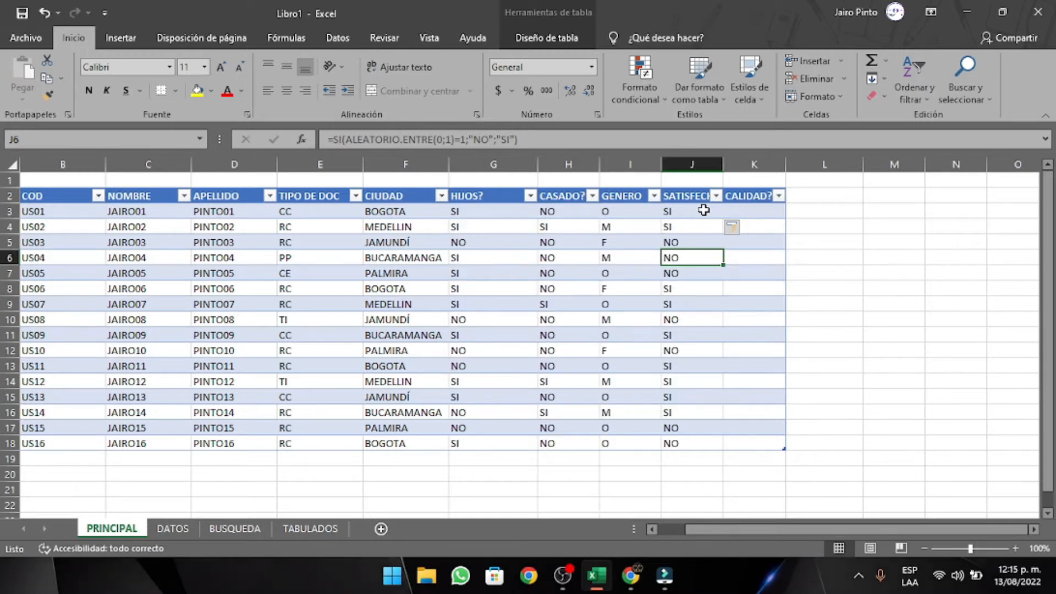
Step: Begin the CALIDAD? formula in K3 with SI, testing ALEATORIO.ENTRE(1;5)=1 and returning "E" when true
key("Right")
key("Up")
key("Up")
key("Up")
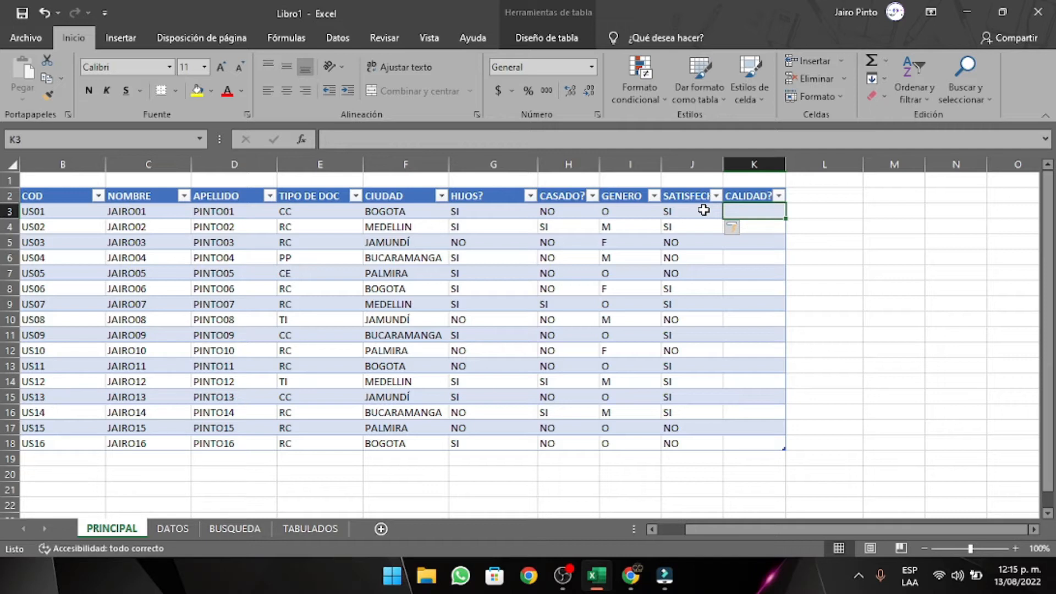
type("=SI(")
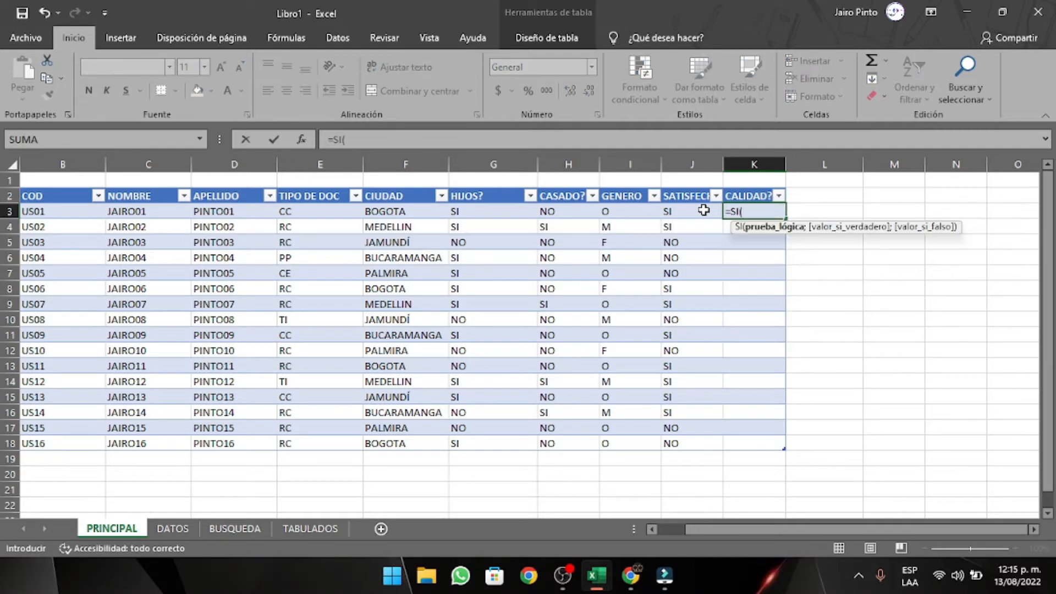
type("ALEA")
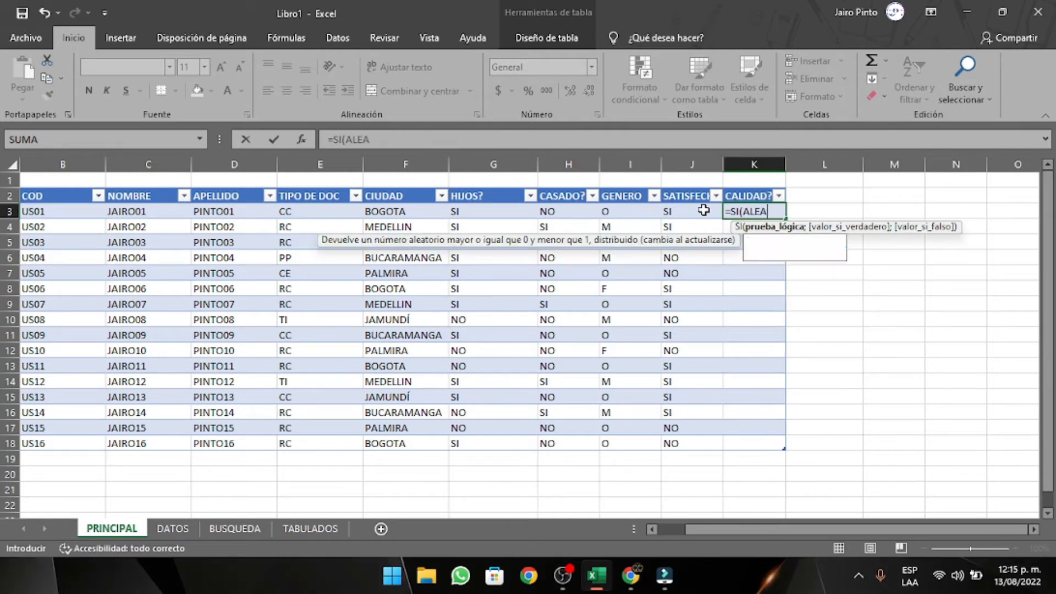
type("TORIOÑ")
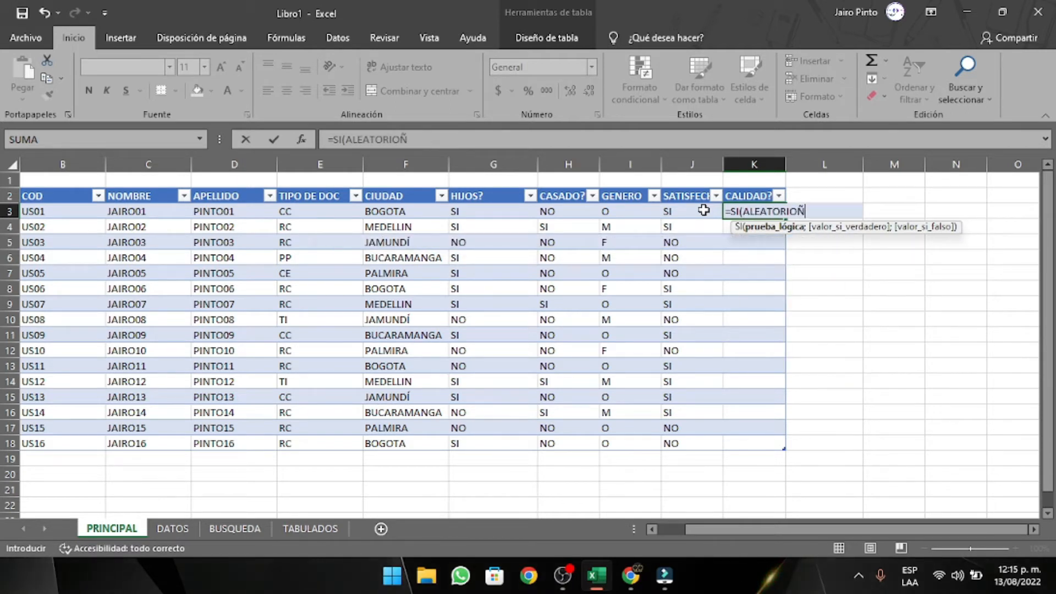
key("BackSpace")
type(".ENTRE(")
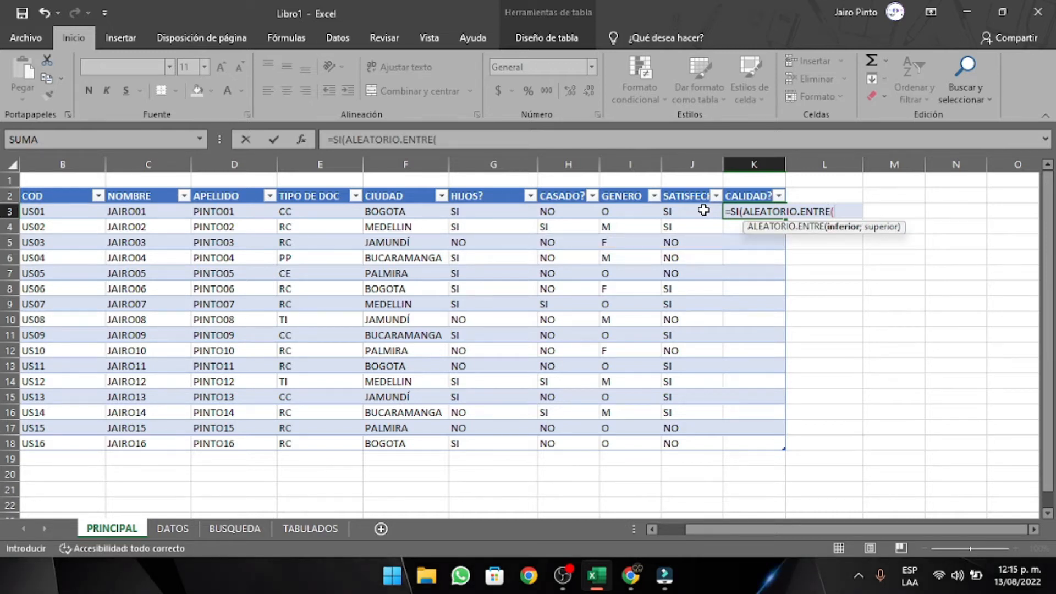
type("1;5)")
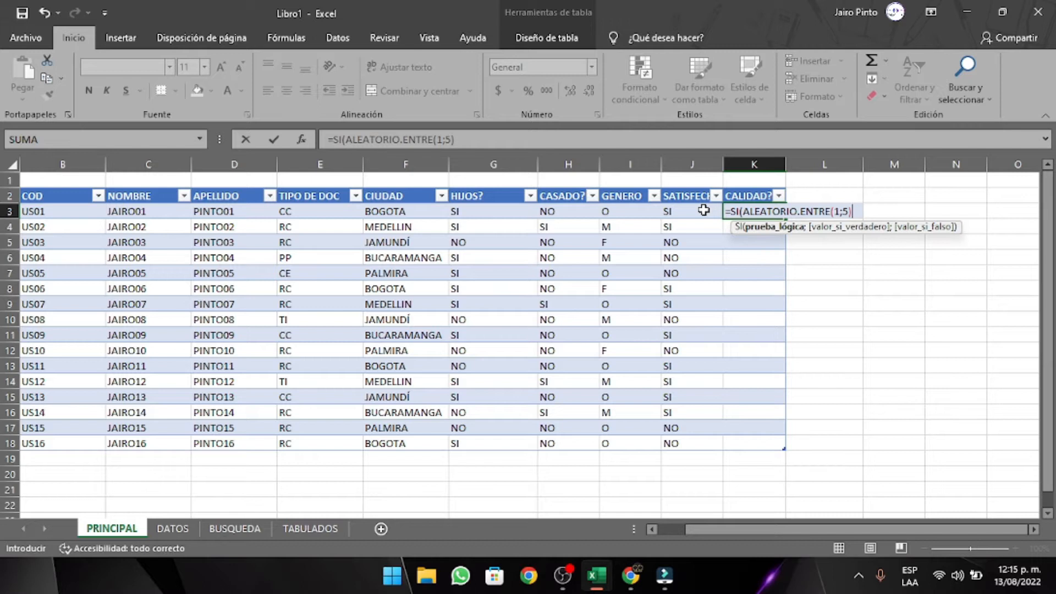
type("=1;\"E")
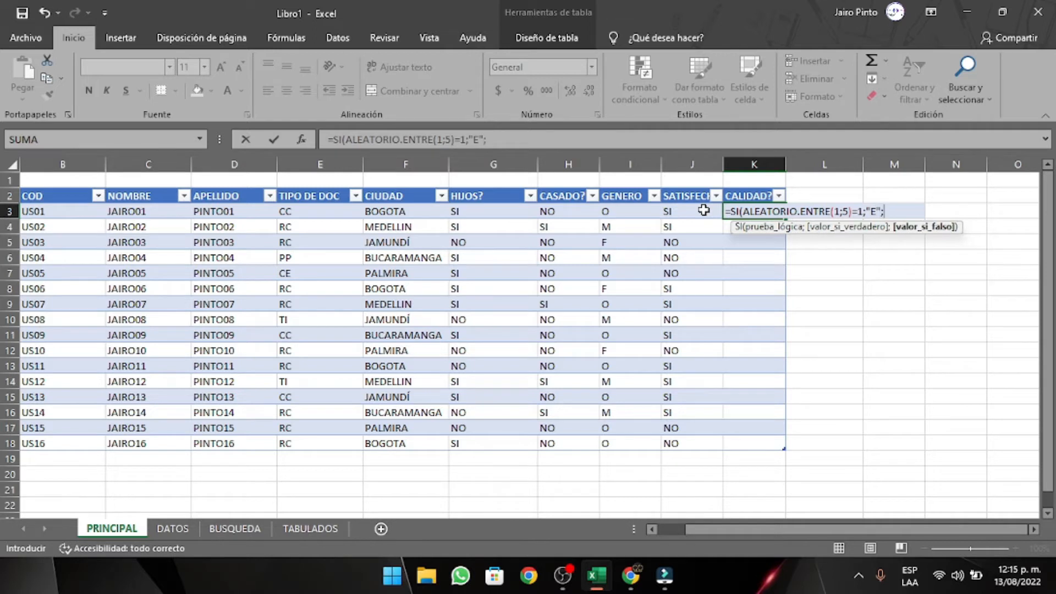
Step: Continue the CALIDAD? formula in K3 with a nested SI testing ALEATORIO.ENTRE(2;5)=2 and returning "B" when true
type("SI(ALEA")
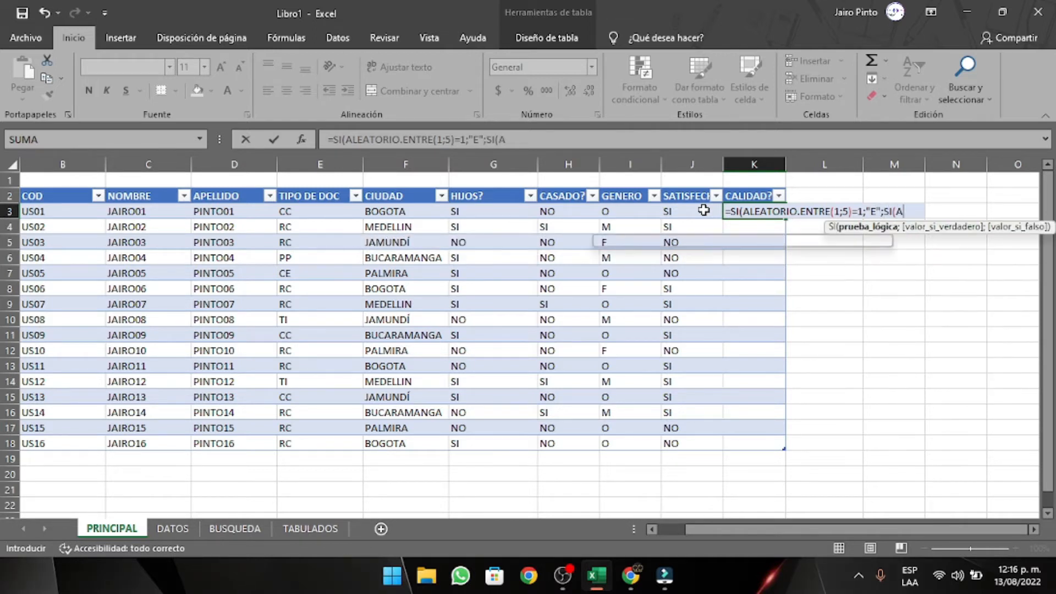
type("TORIO")
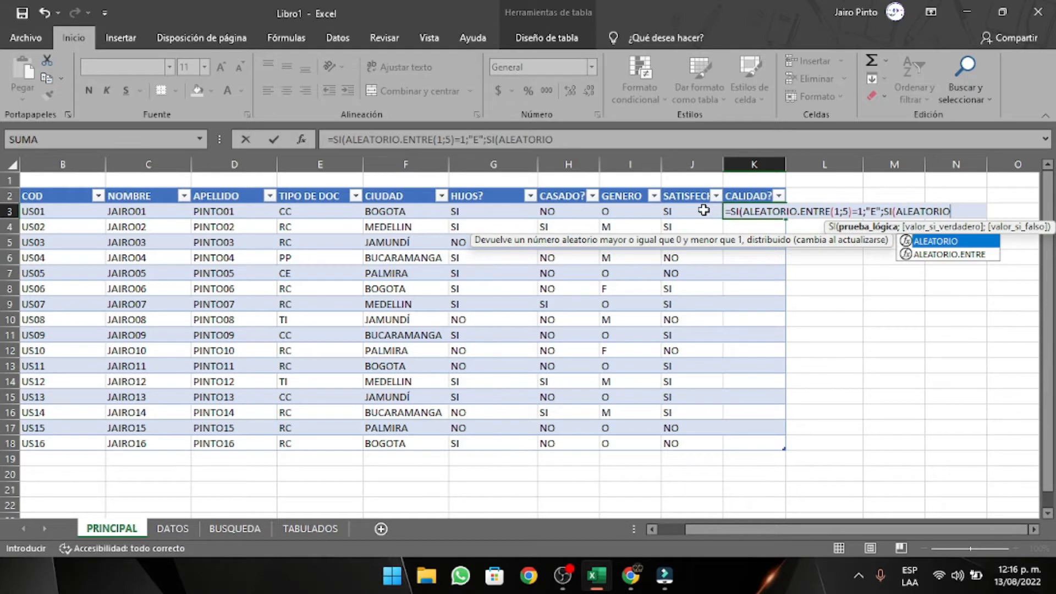
type(".ENTRE(2;5")
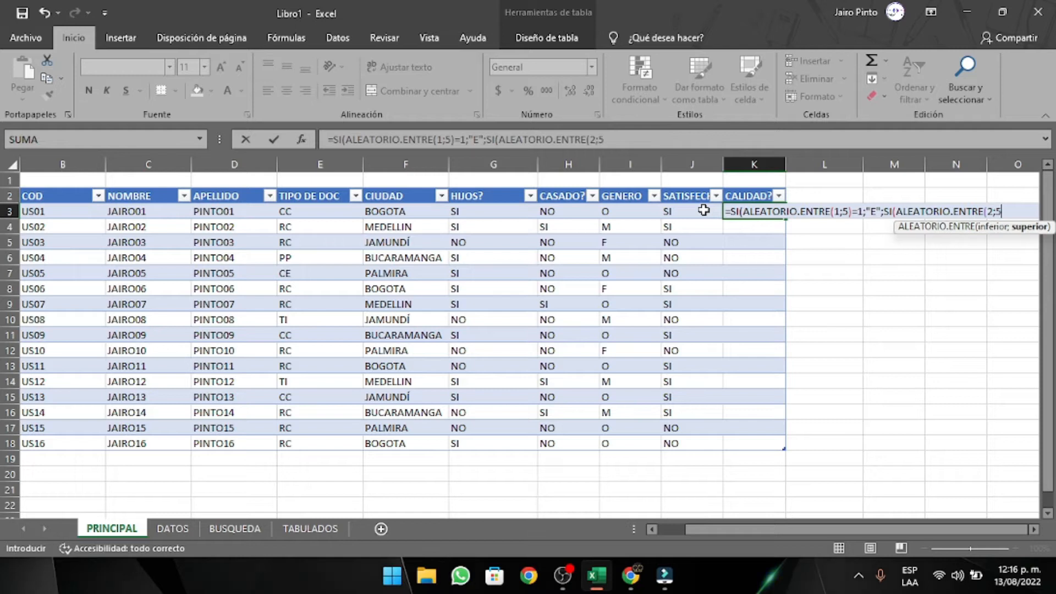
type(")=2;\"B")
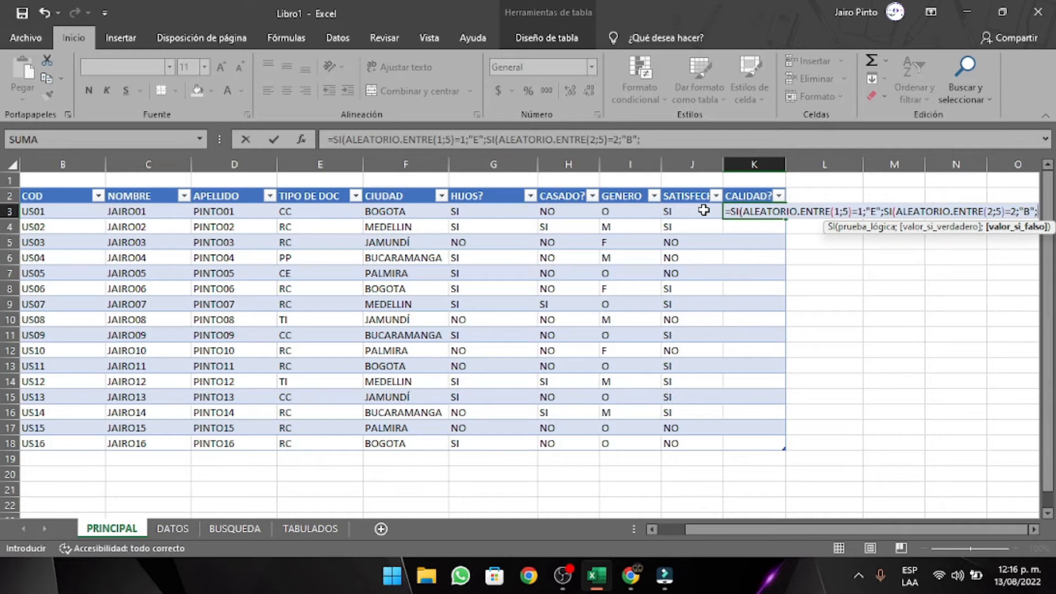
Step: Add a third nested SI to the K3 formula, testing ALEATORIO.ENTRE(3;5)=3 and returning "R" when true
type("SI(")
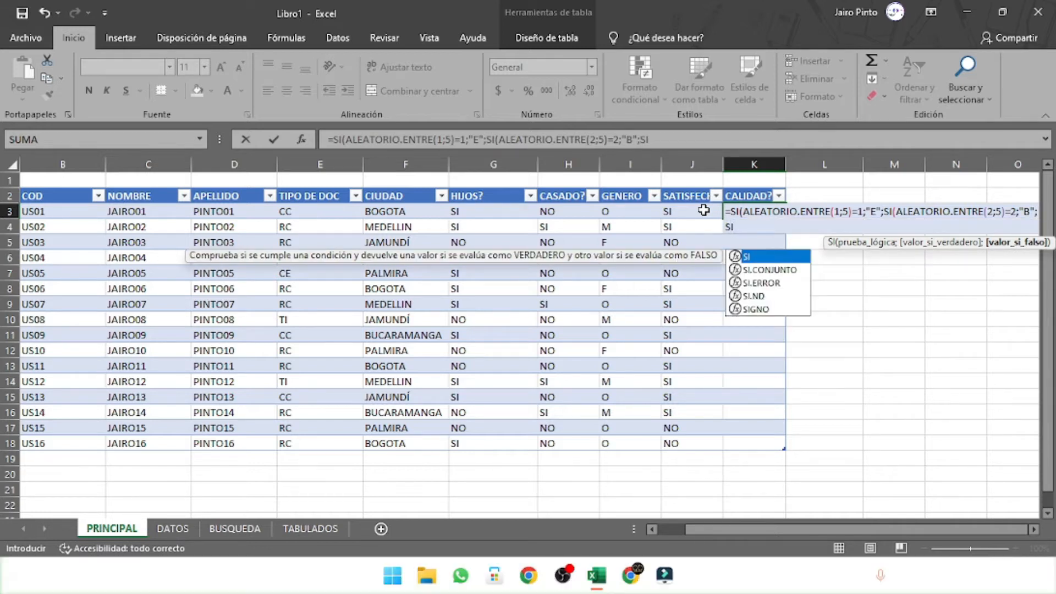
type("ALEATORIO")
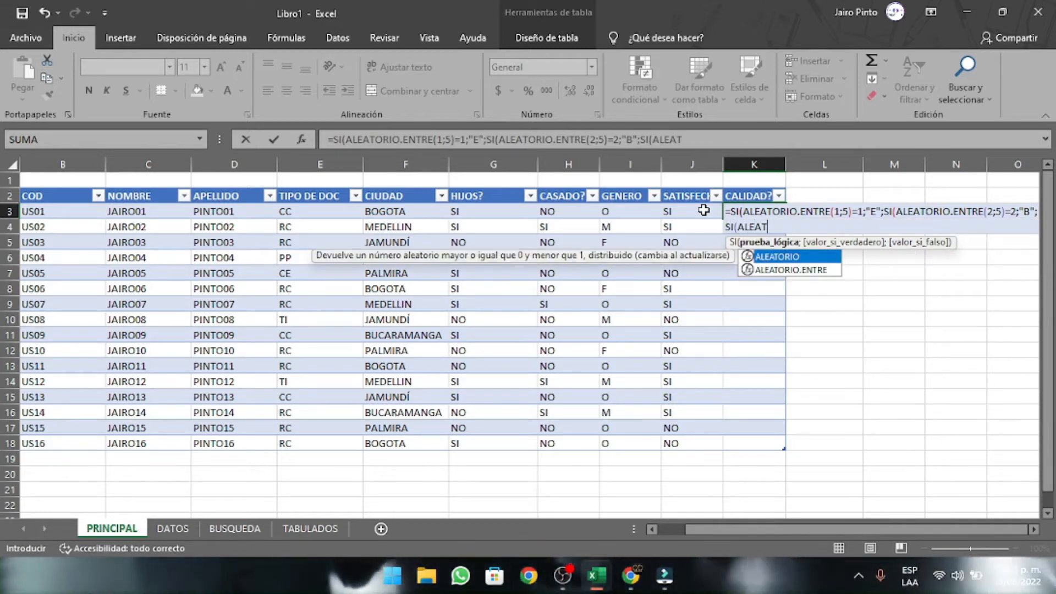
type(".ENTRE(")
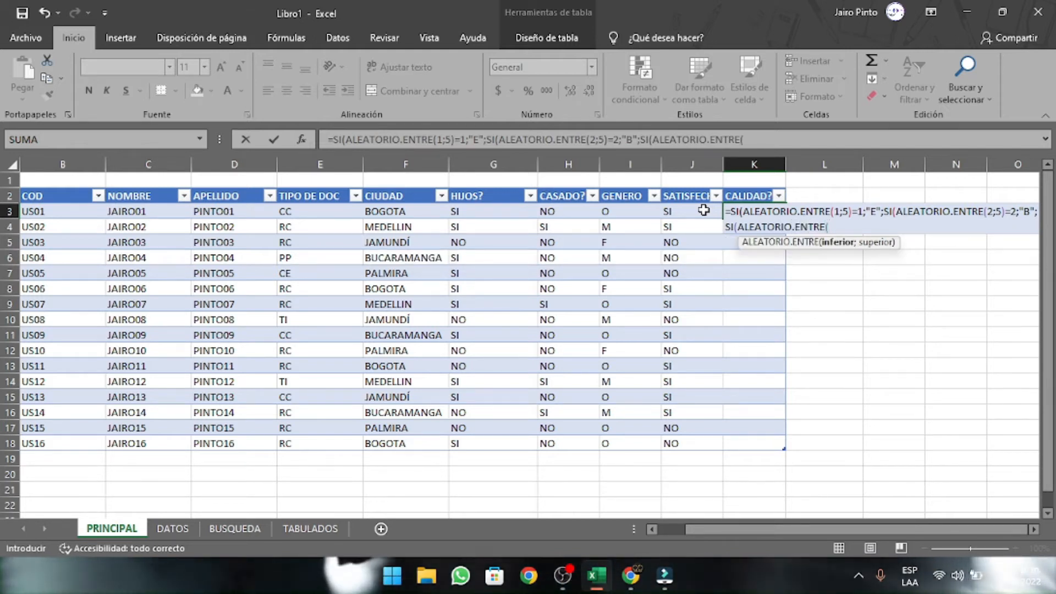
type("3;5")
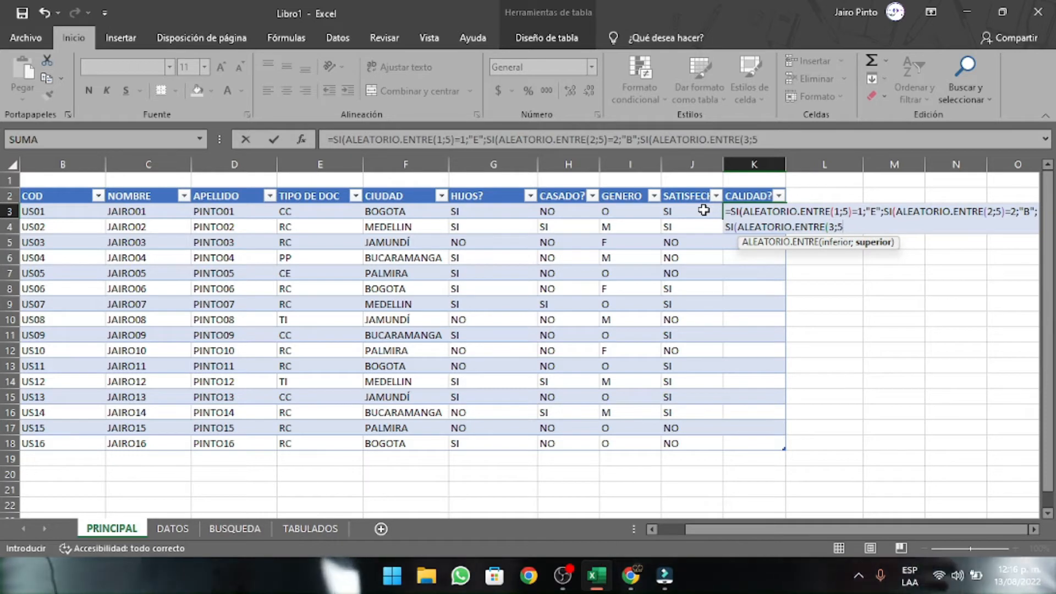
type(")=3")
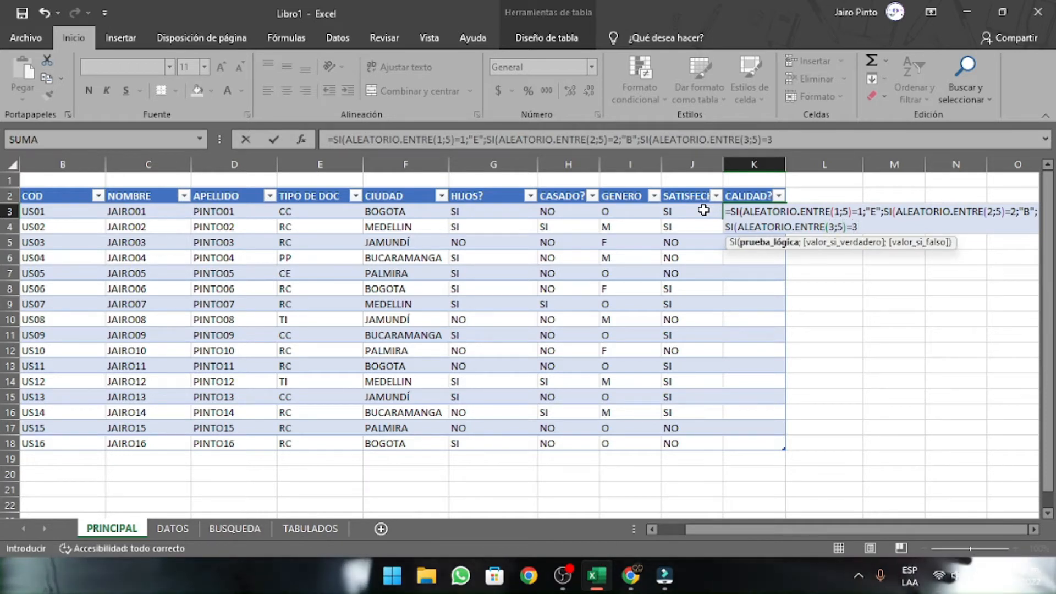
type(";")
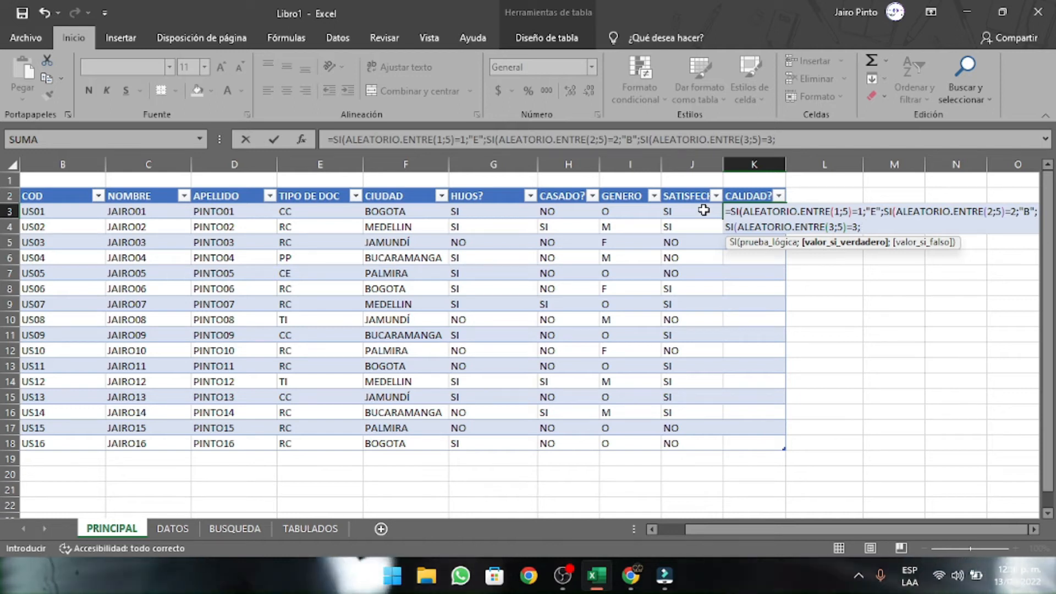
type("\"R\"")
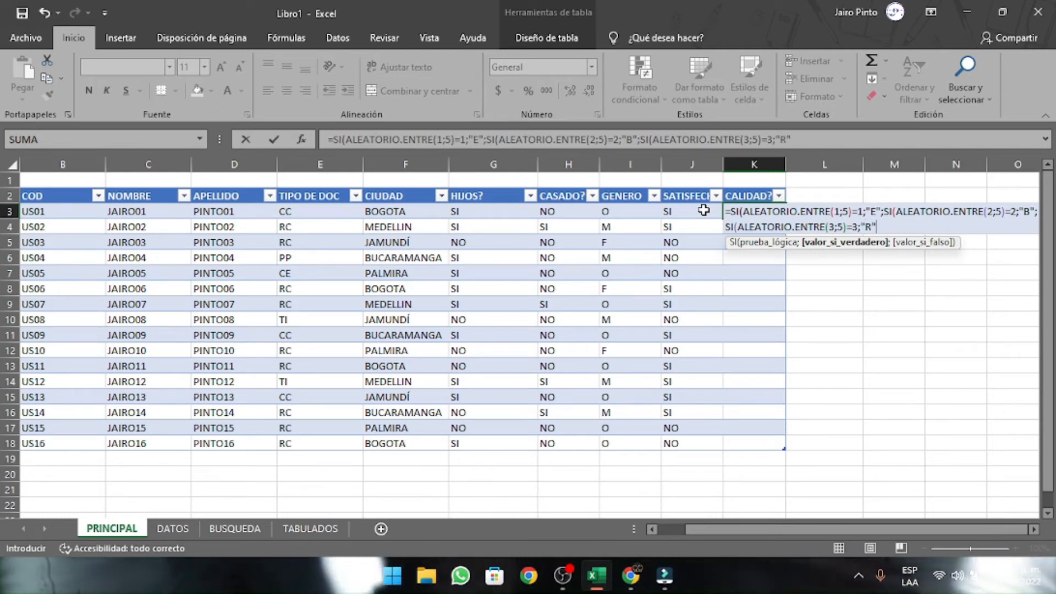
type("R\";")
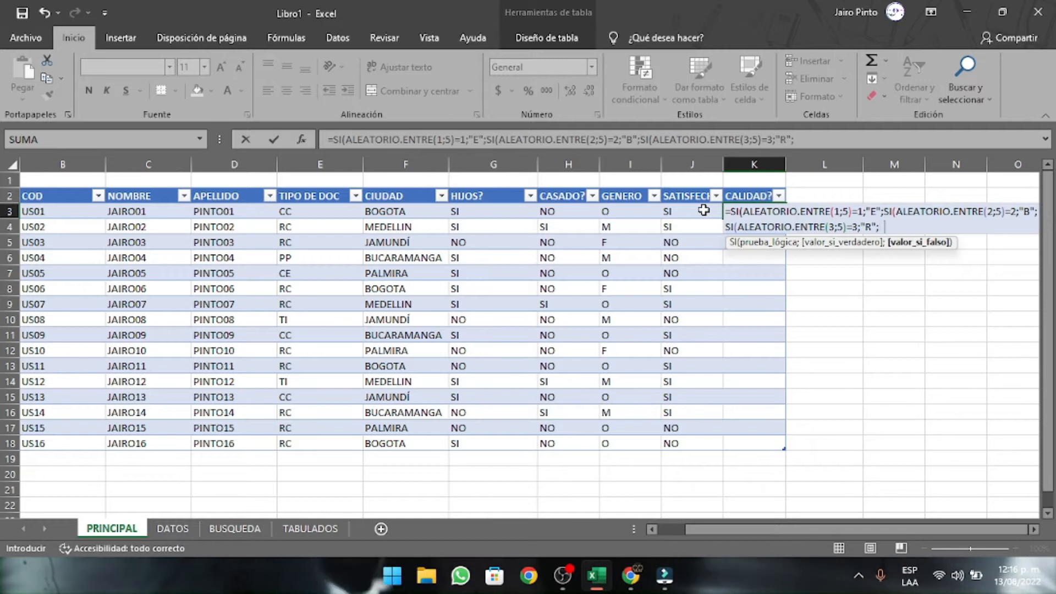
Step: Add a fourth nested SI to the K3 formula, testing ALEATORIO.ENTRE(4;5)=4 and returning "D" when true
type("SI(")
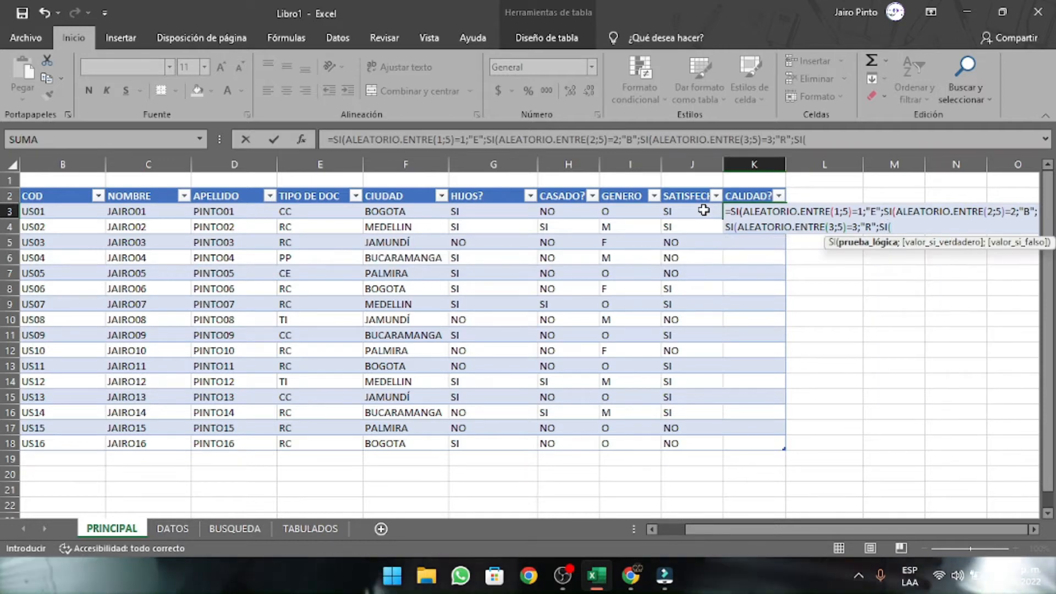
type("ALEATOR")
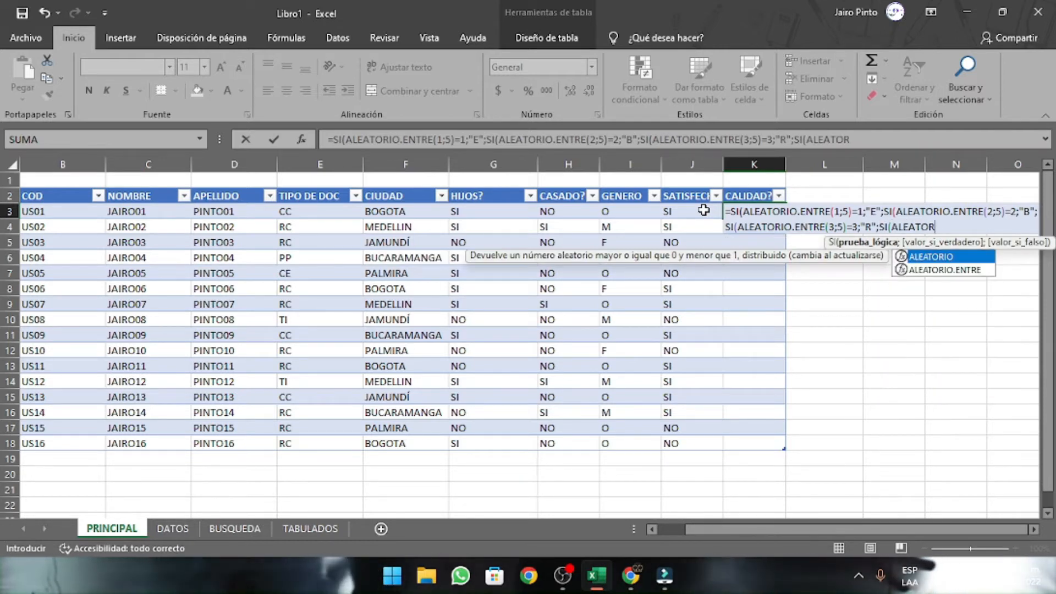
type("IO.ENTRE(")
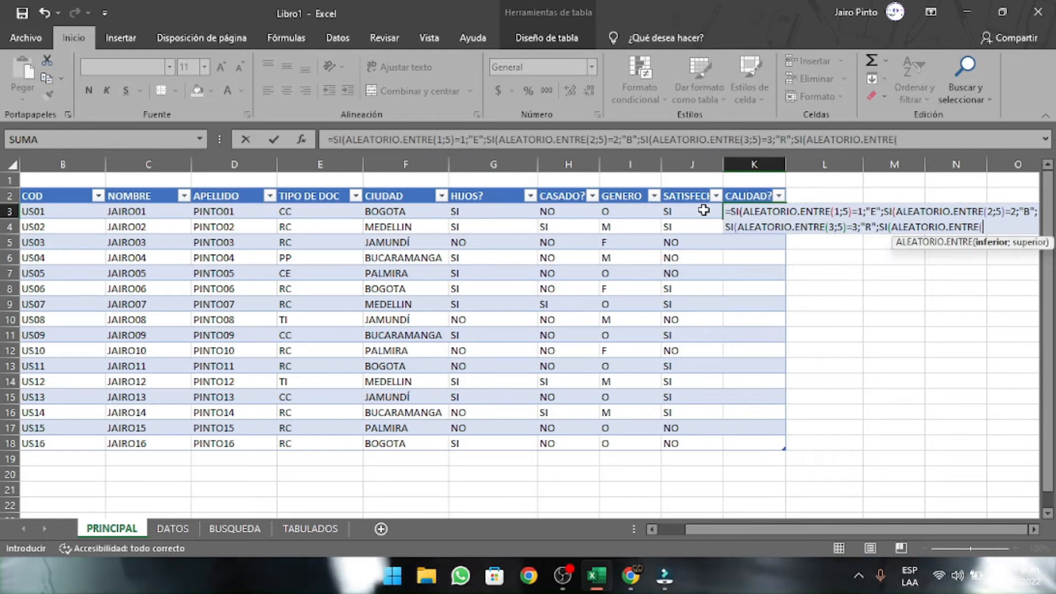
type("4;")
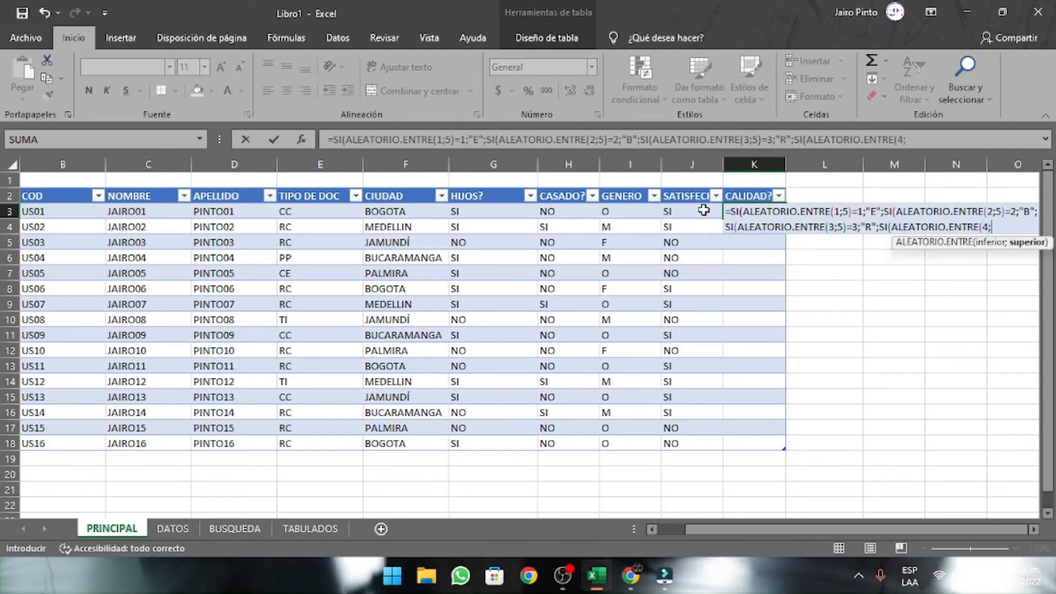
type("5)")
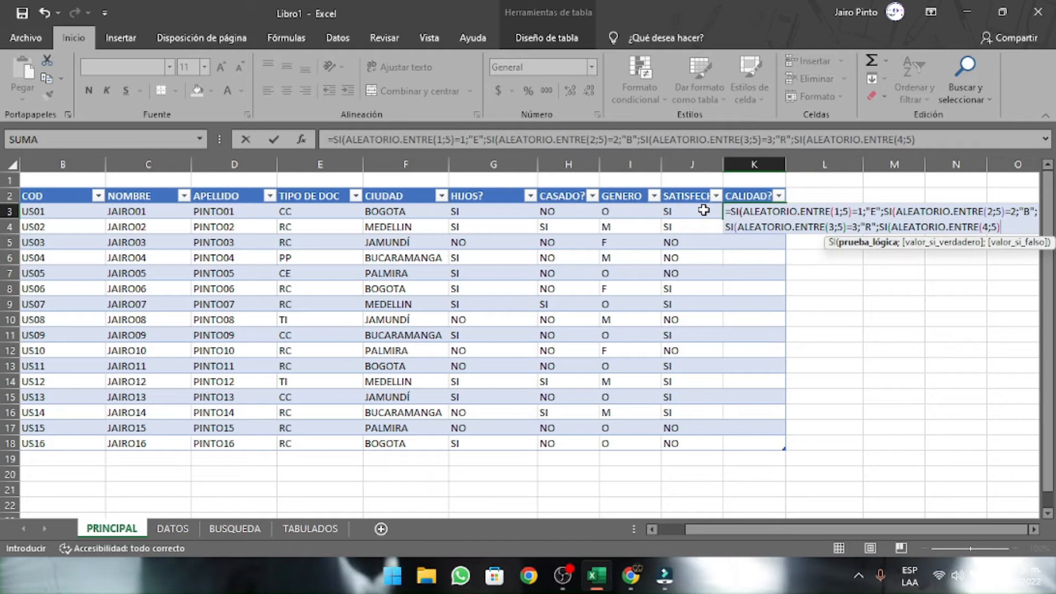
type("=")
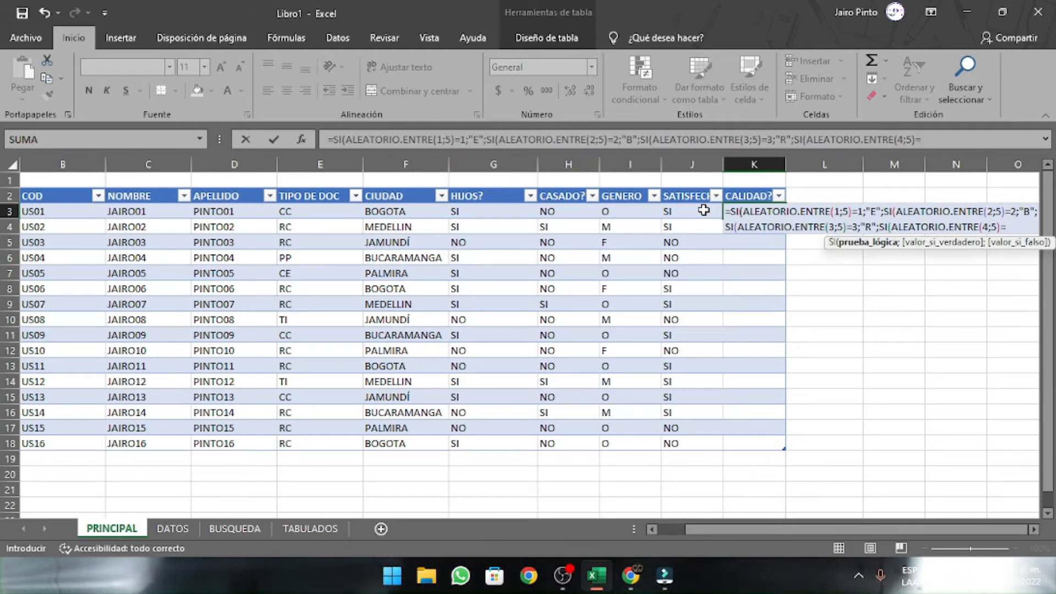
type("4;")
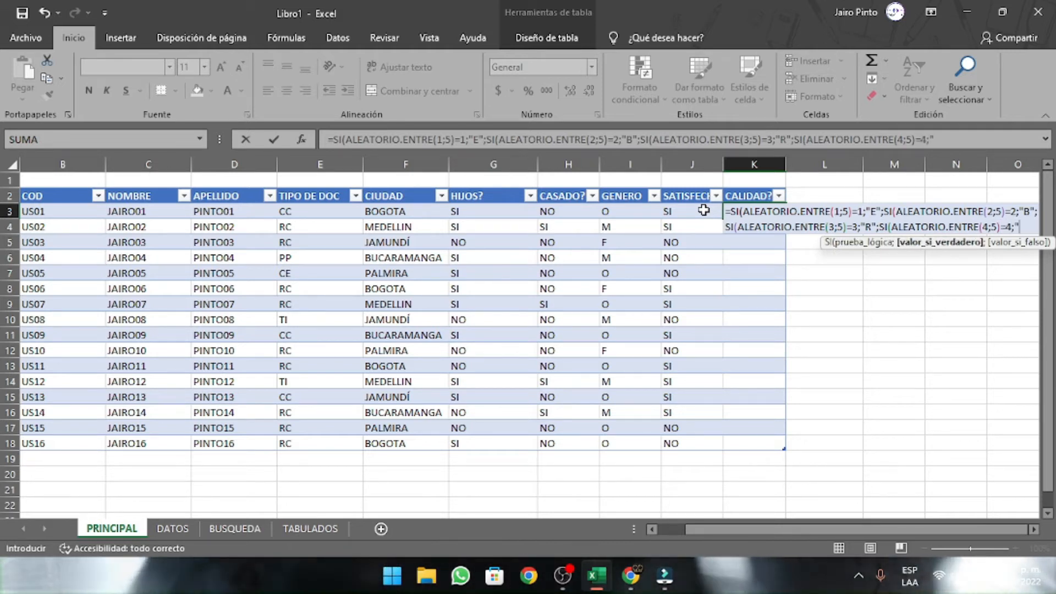
type("\"D\"")
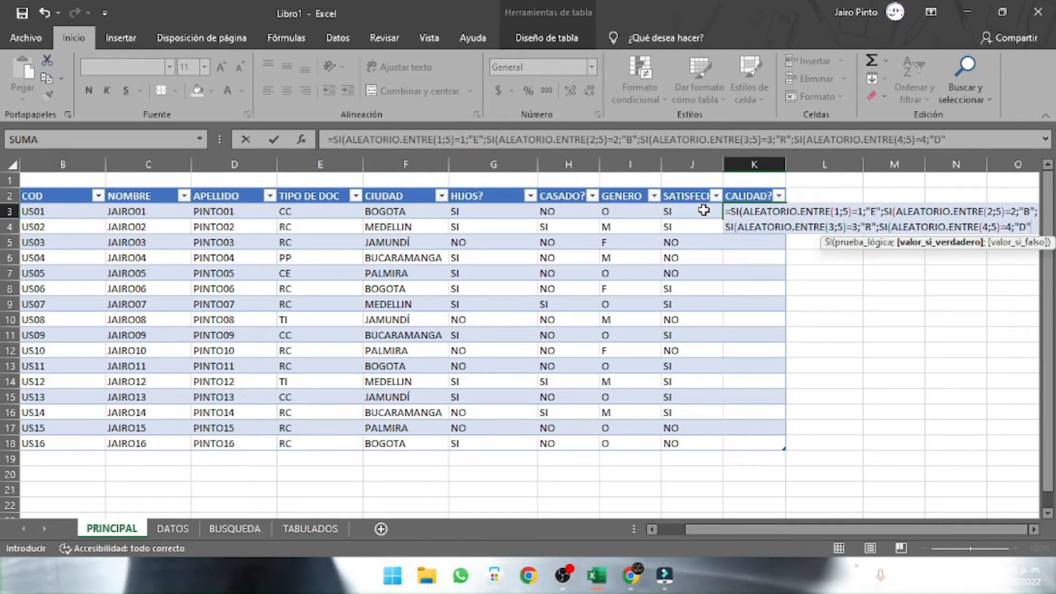
Step: Finish the K3 formula with "M" as the final false value, close all nested SI functions, and enter it
type(";")
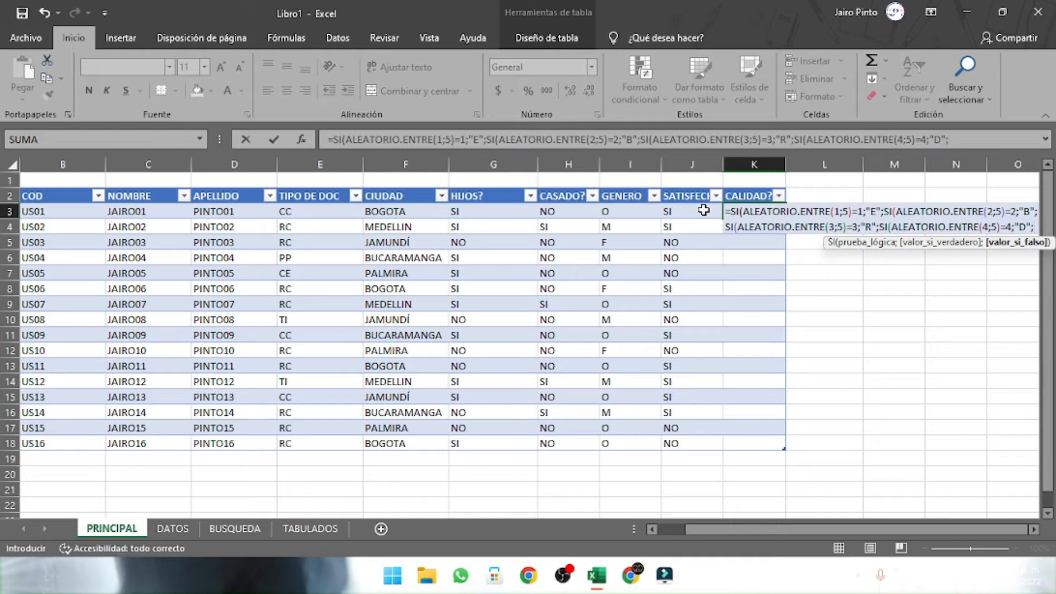
type("\"M")
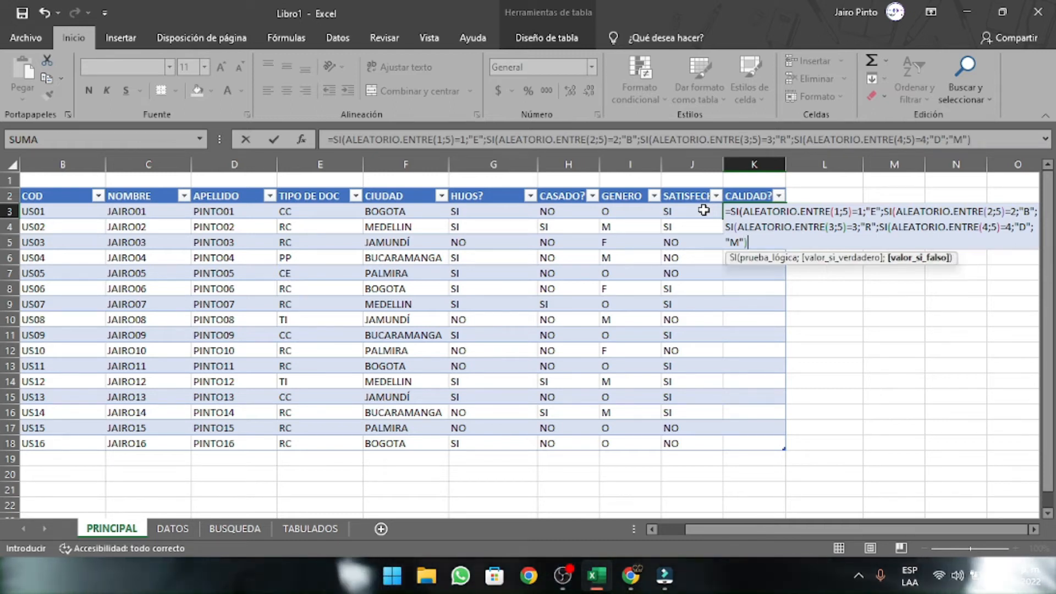
type("))")
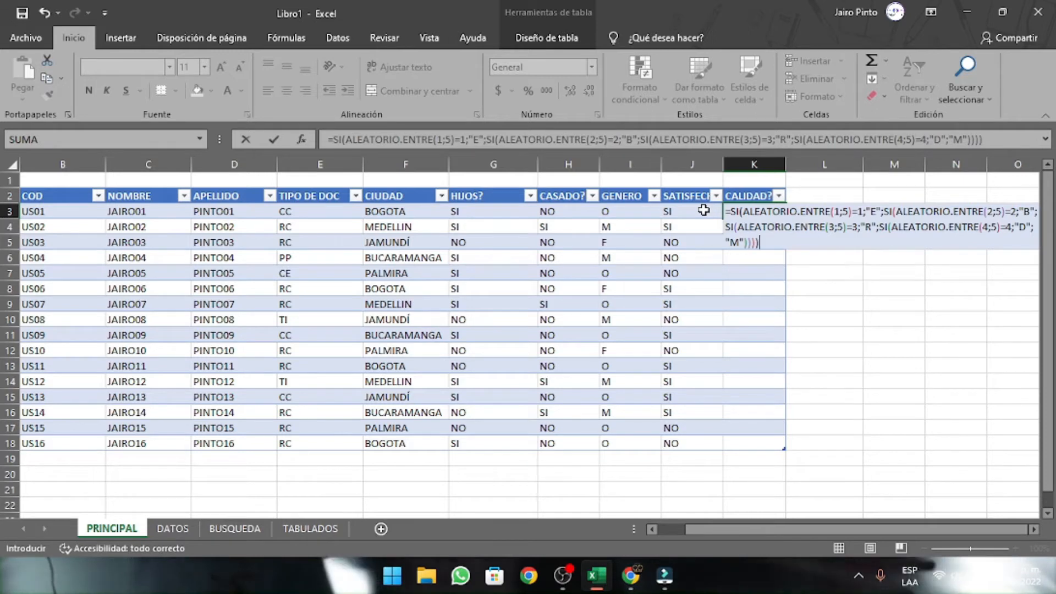
key("Return")
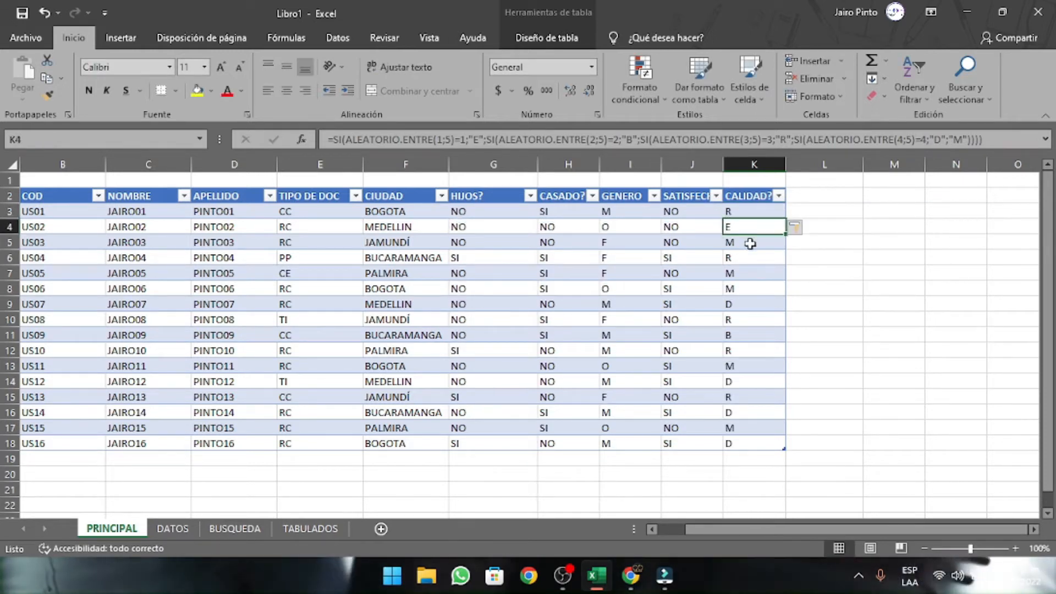
Step: Check the formulas down the CALIDAD? column and recalculate the sheet repeatedly to test the random answers
left_click(751, 269)
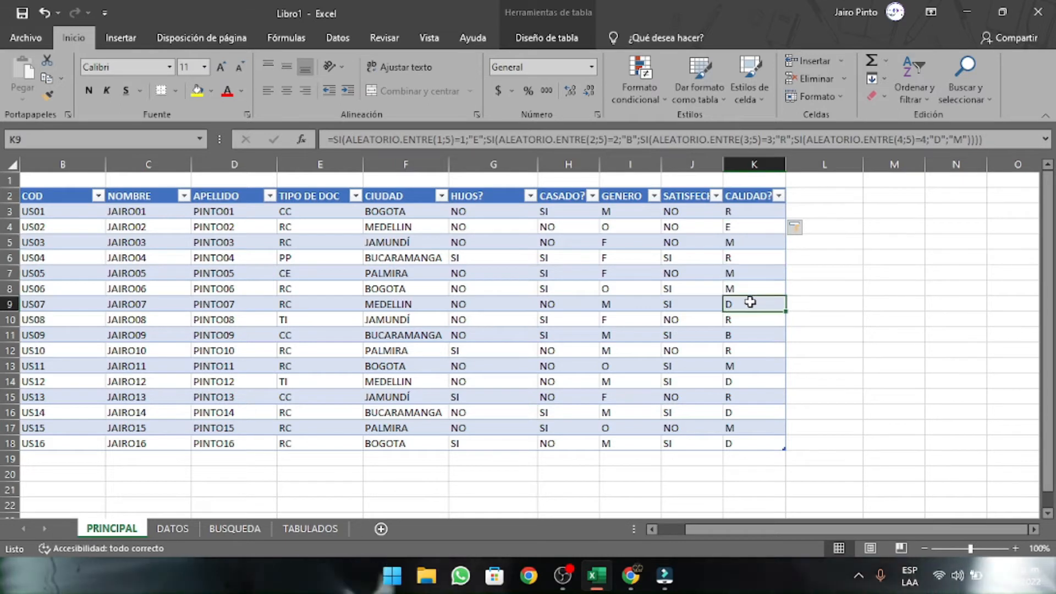
left_click(748, 324)
left_click(897, 366)
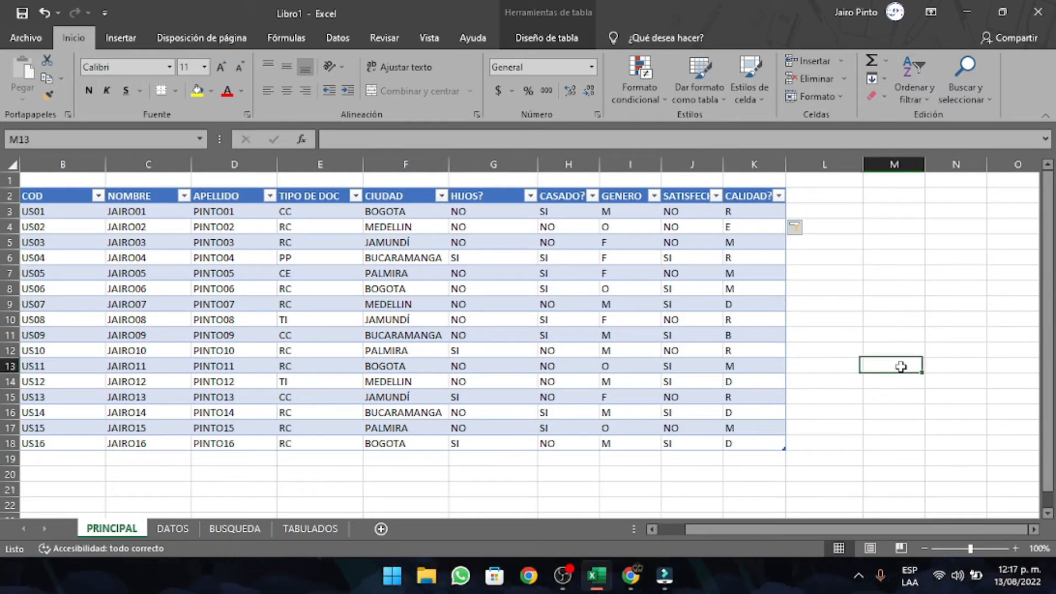
key("F9")
key("F9")
key("F9")
key("F9")
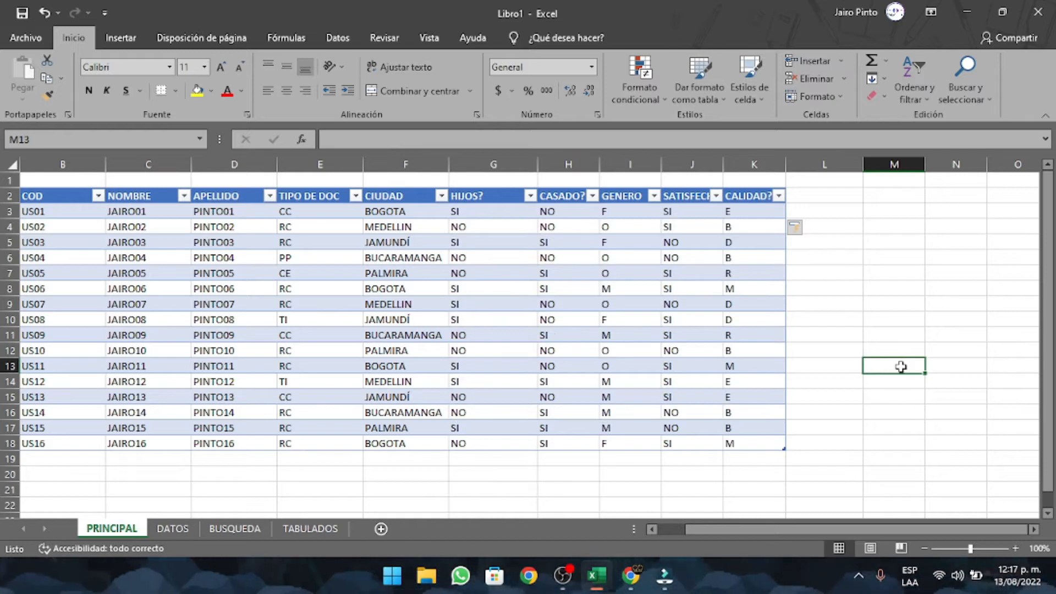
key("F9")
key("F9")
key("F9")
key("F9")
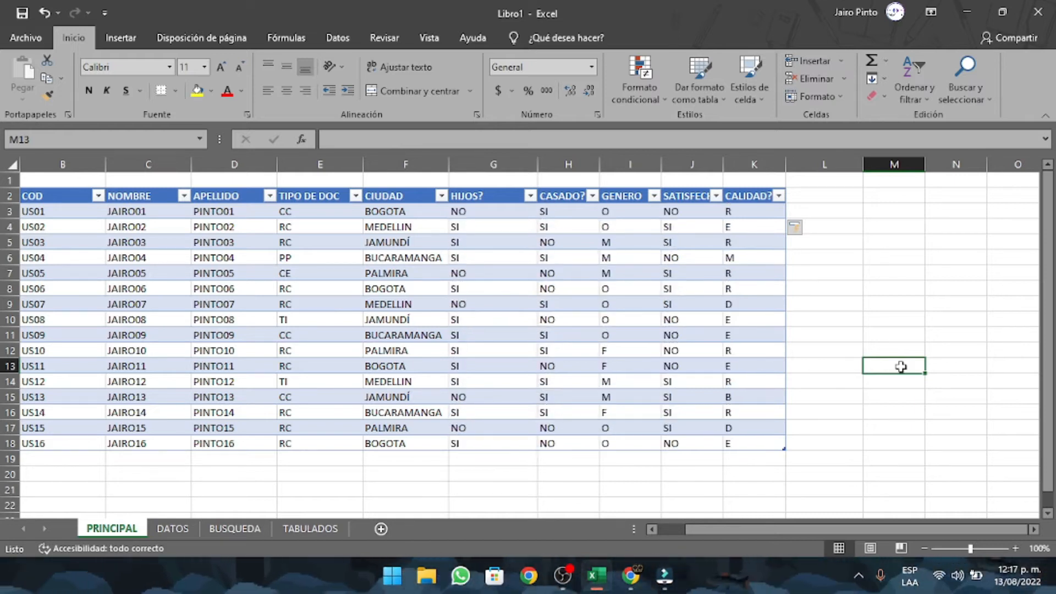
key("F9")
key("F9")
key("F9")
key("F9")
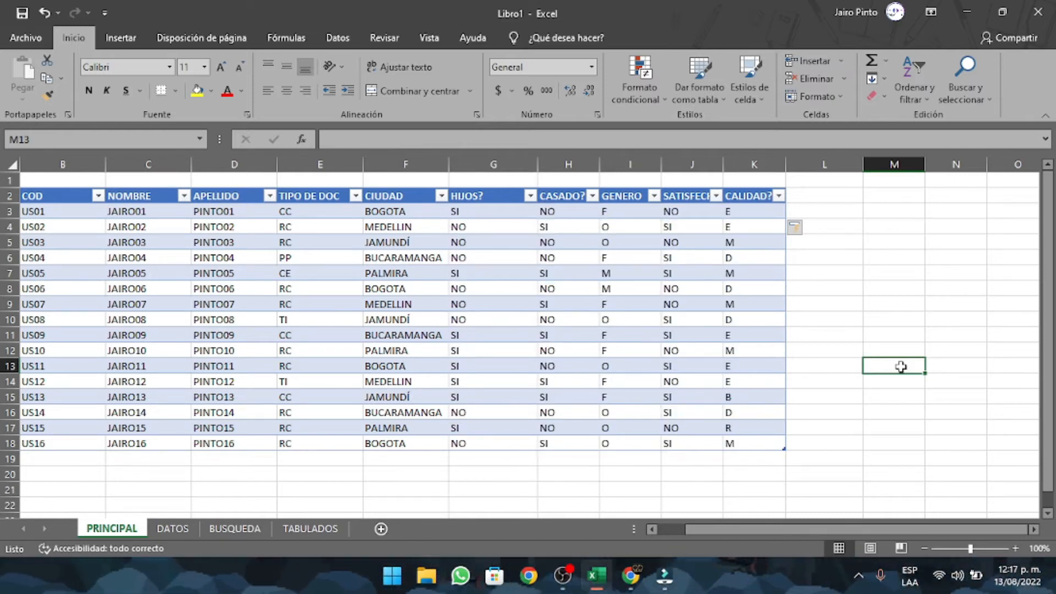
left_click(886, 337)
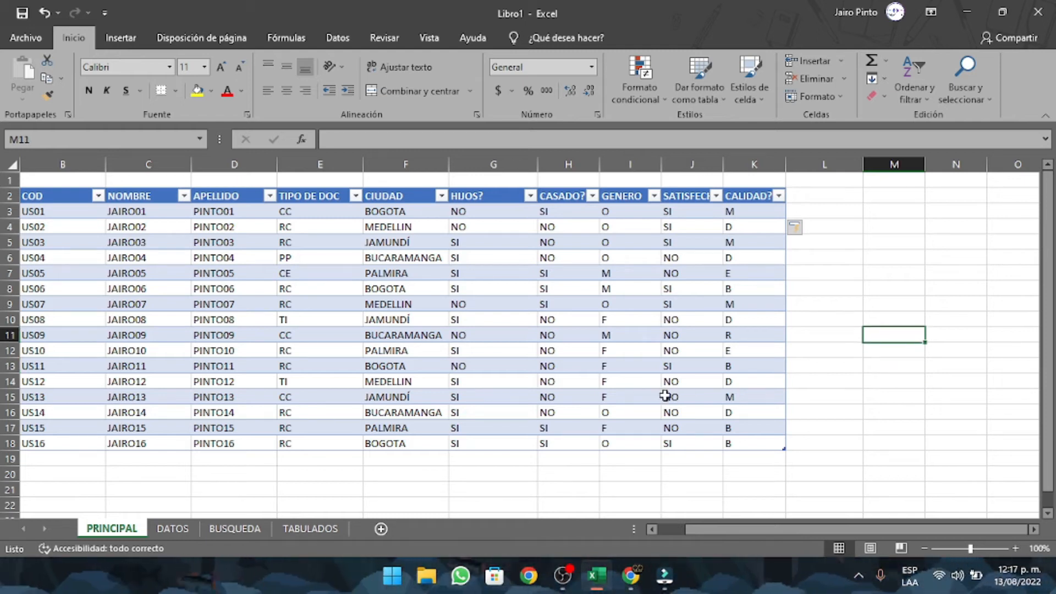
Step: Review the random answers from HIJOS? through CALIDAD? by highlighting G3:K17, then deselect the range
scroll(678, 526, "left", 1)
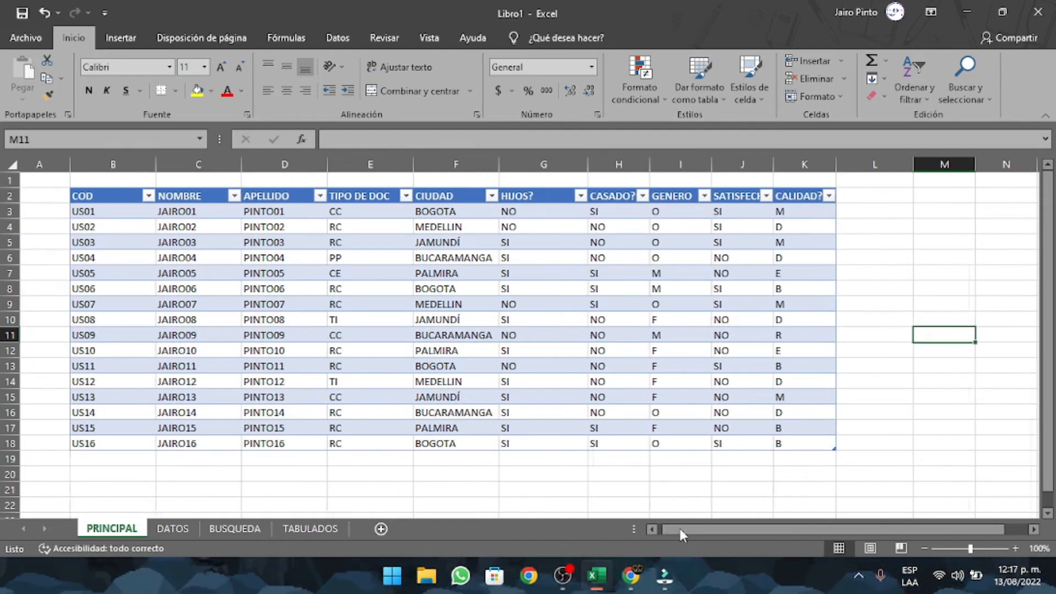
left_click_drag(570, 214, 804, 440)
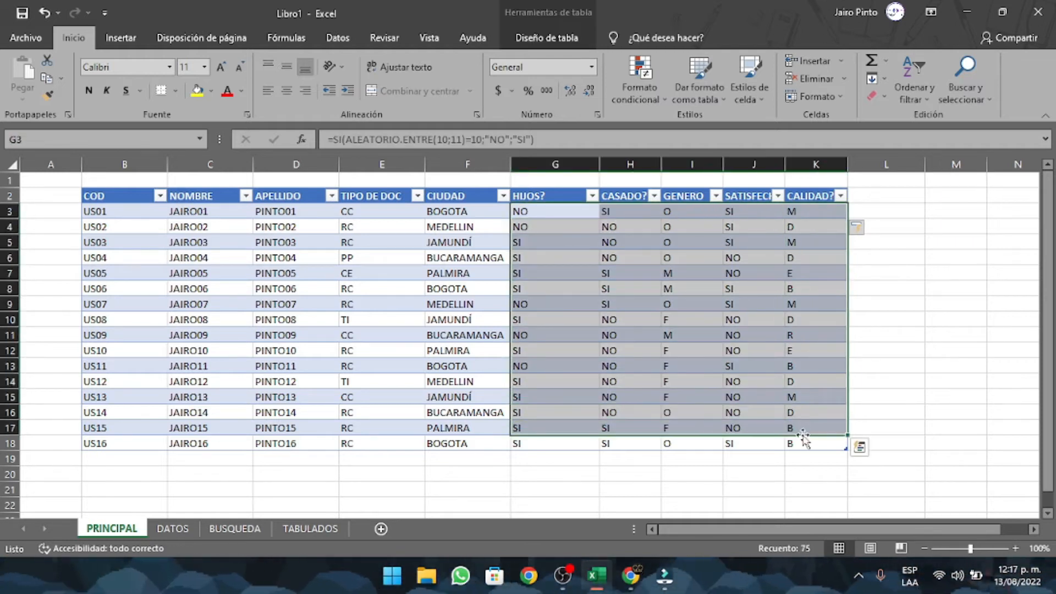
left_click(804, 443)
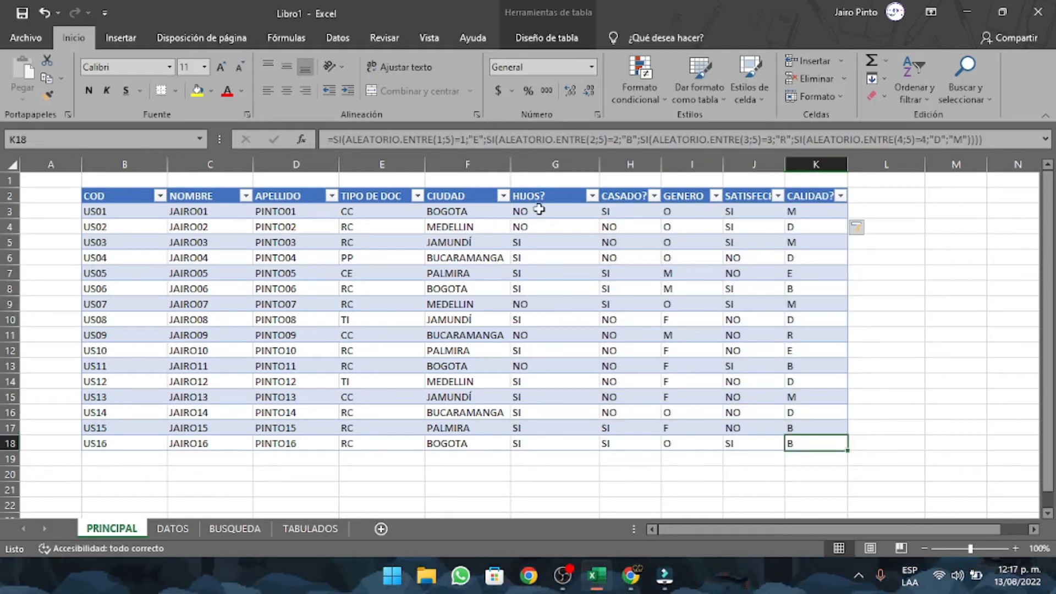
left_click(909, 376)
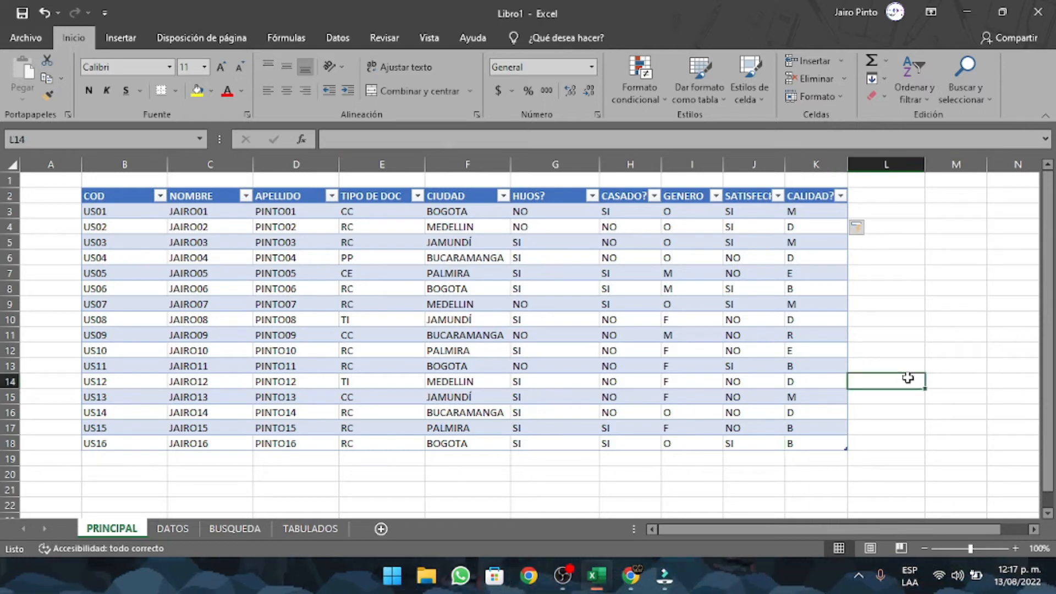
left_click(941, 382)
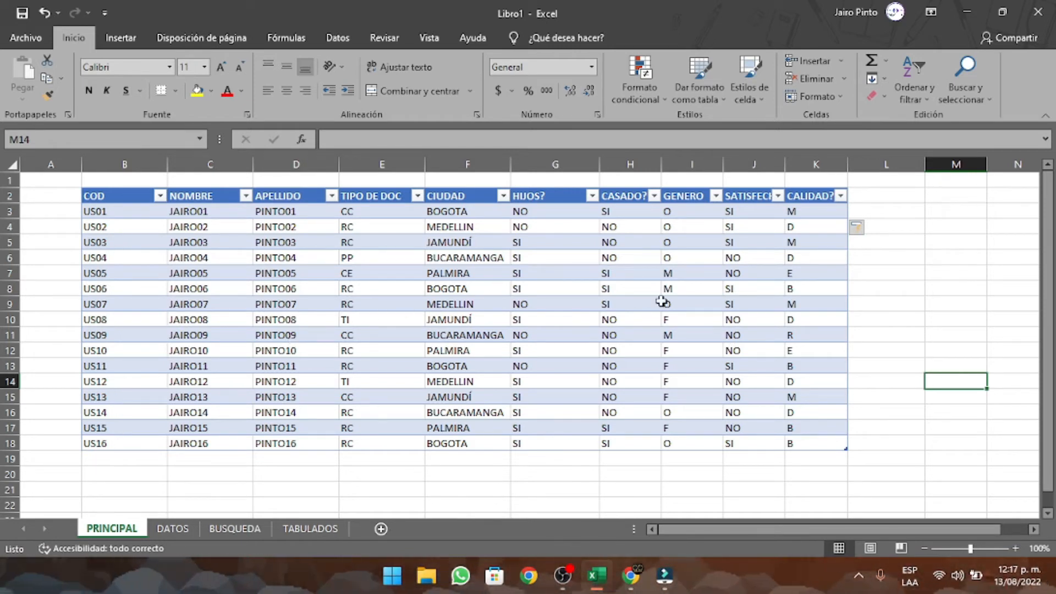
Step: Look over the answer tables on the TABULADOS sheet and return to the PRINCIPAL sheet
left_click(811, 447)
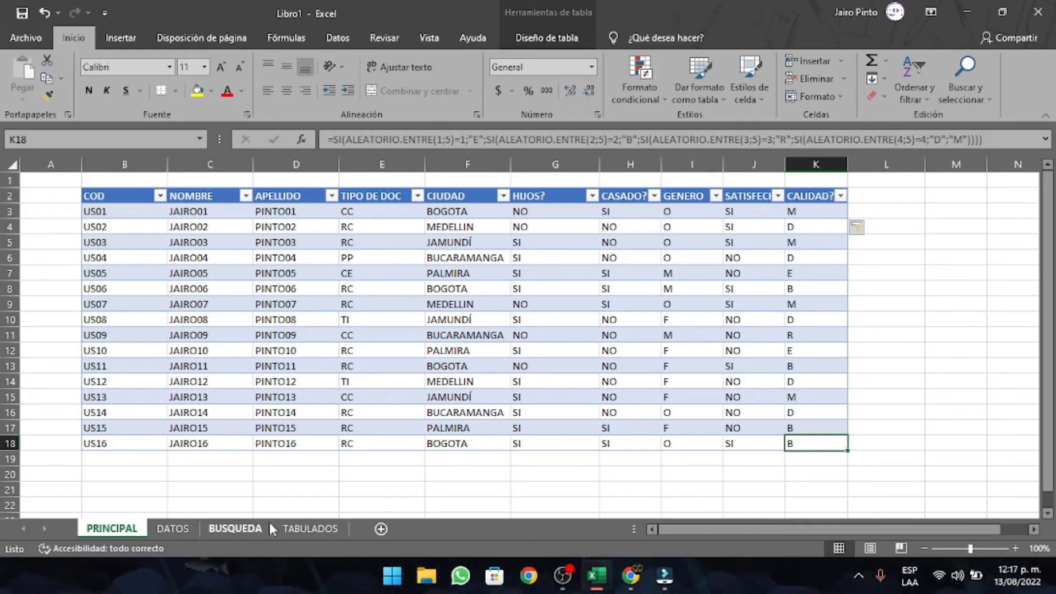
left_click(299, 528)
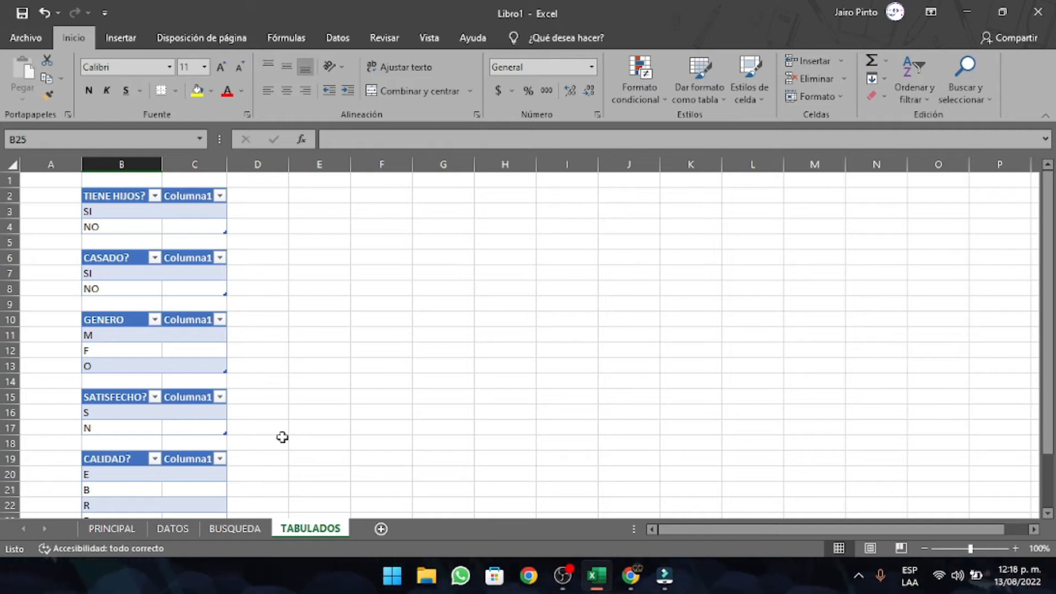
left_click(393, 366)
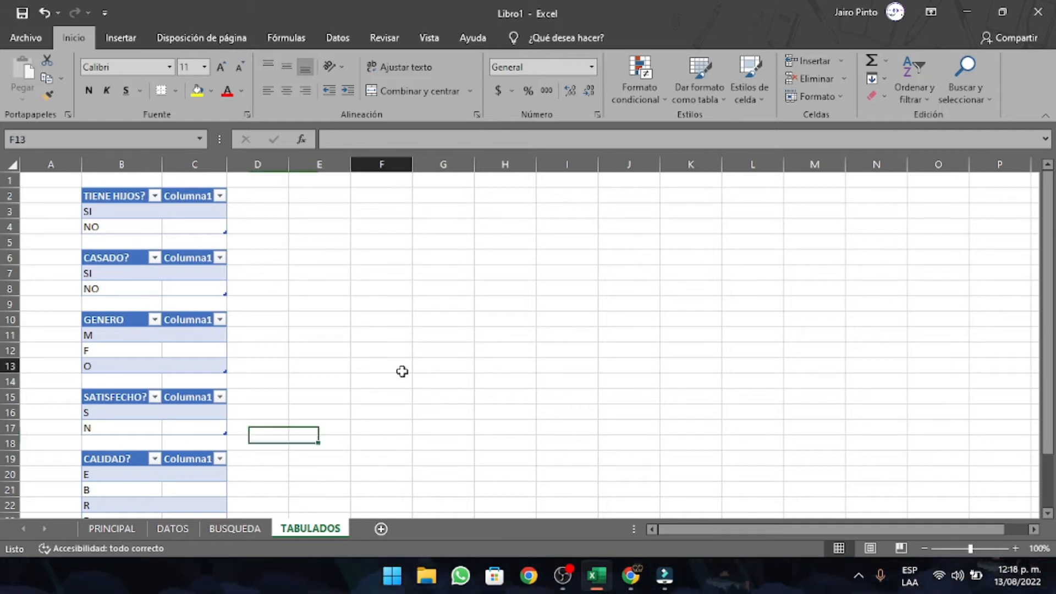
left_click(391, 215)
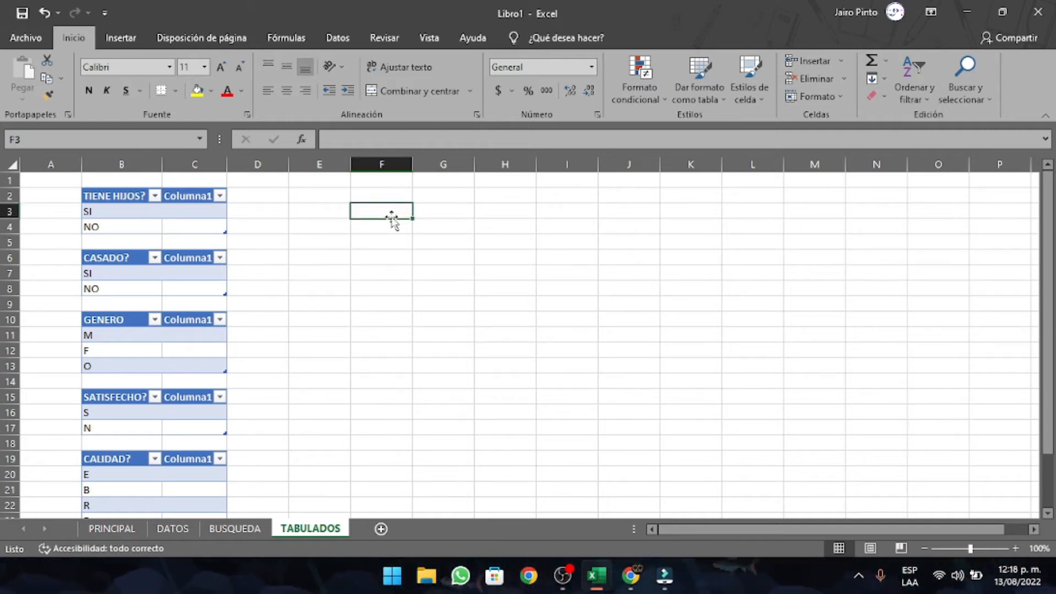
left_click(133, 530)
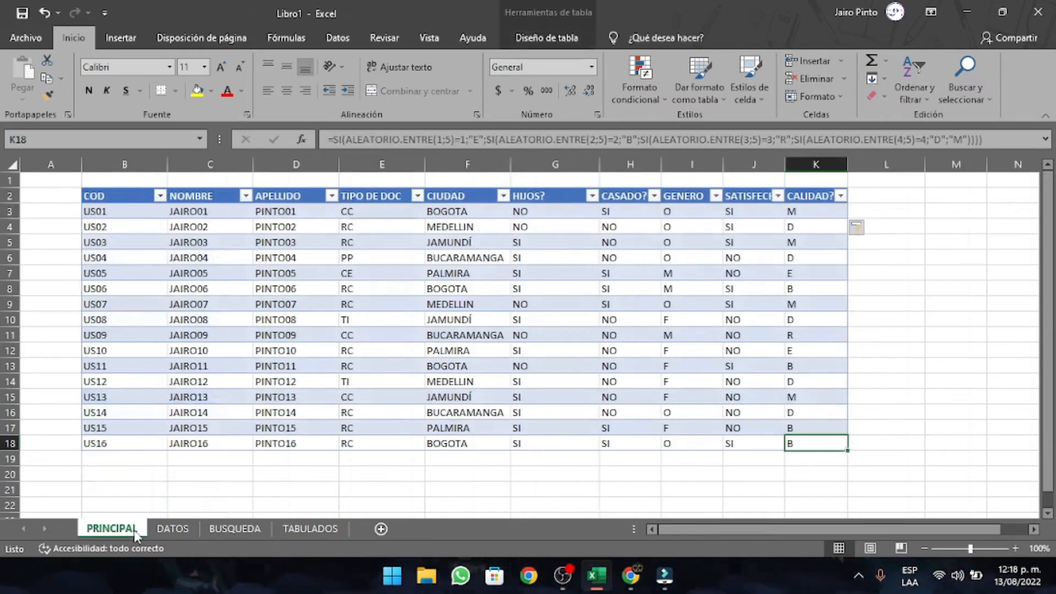
Step: On the BUSQUEDA sheet, set the COD in B3 to US08
left_click(234, 529)
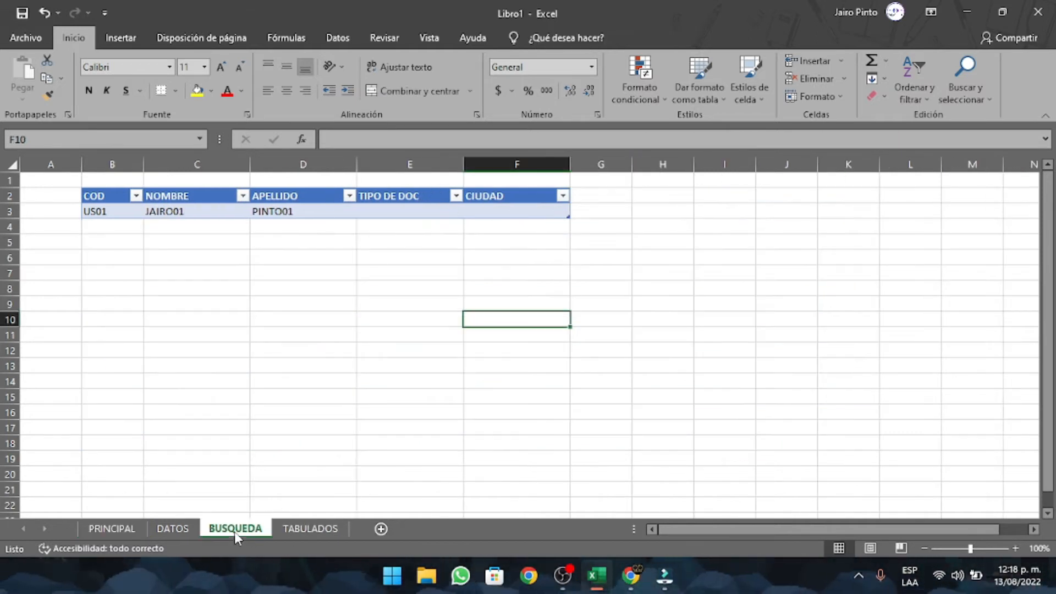
left_click(111, 209)
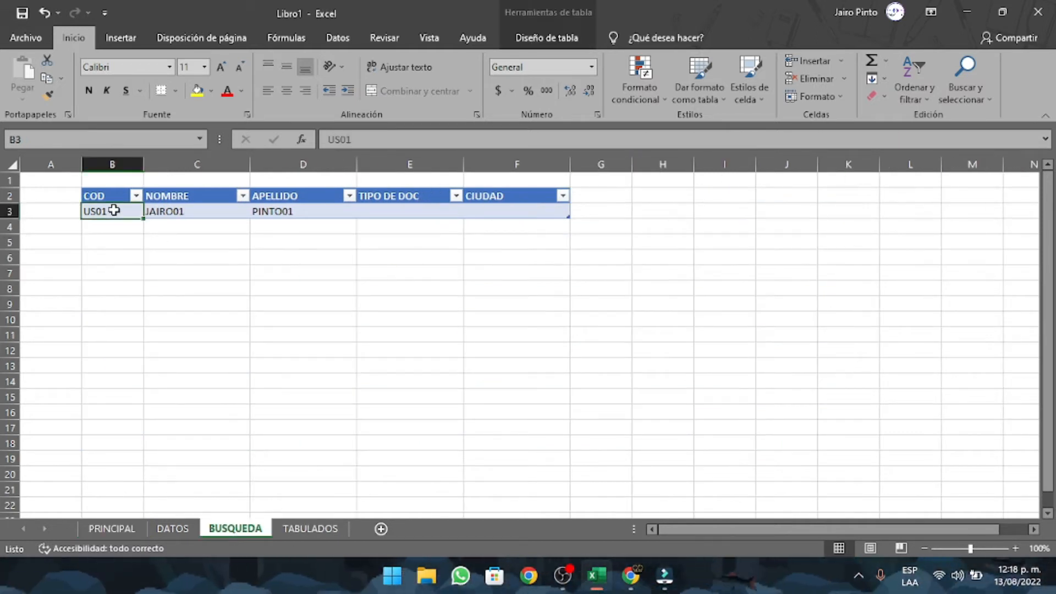
type("US08")
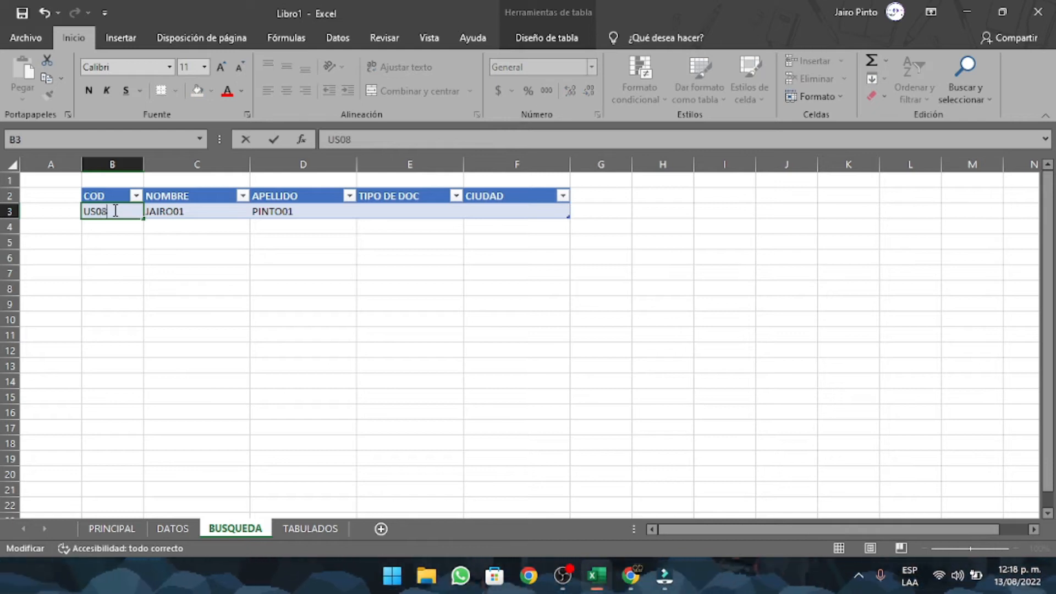
key("Return")
key("Right")
key("Right")
key("Up")
key("Right")
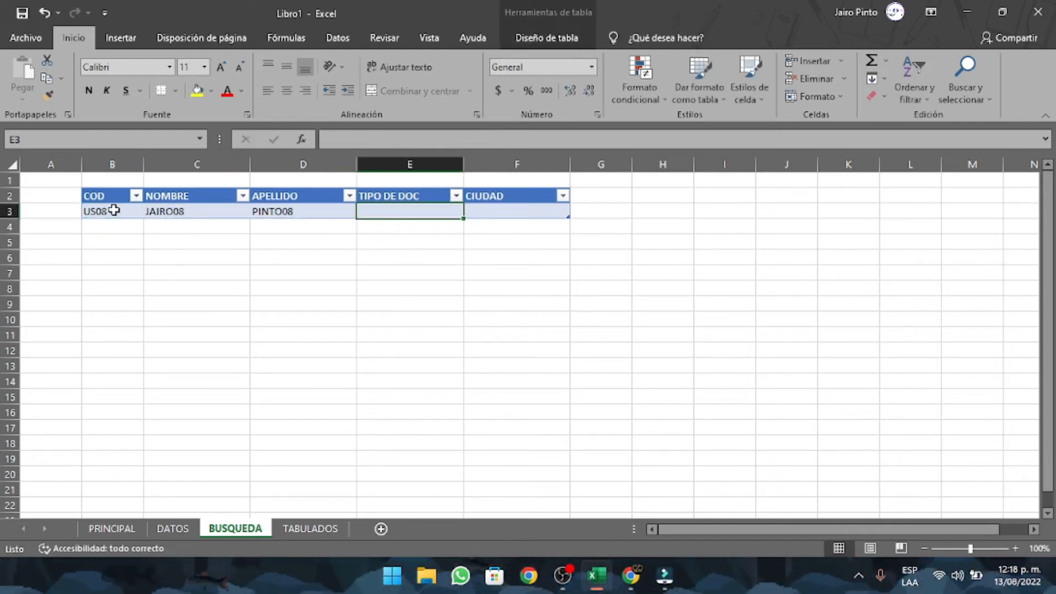
Step: Inspect the existing APELLIDO formula in D3 of the BUSQUEDA table without changing it
key("Left")
key("Right")
key("Right")
key("Left")
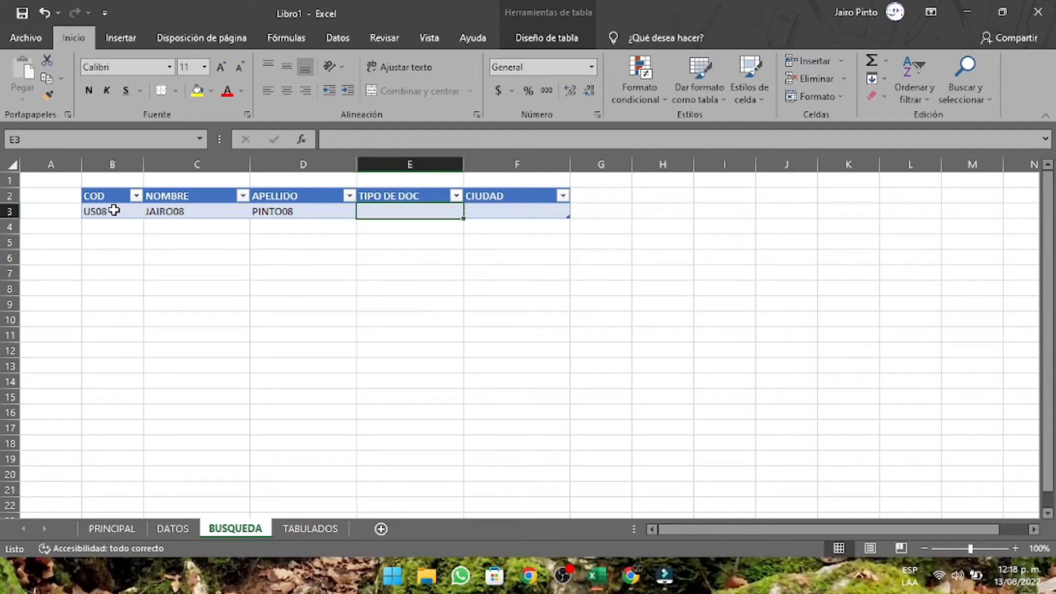
key("Left")
key("F2")
key("Escape")
key("Right")
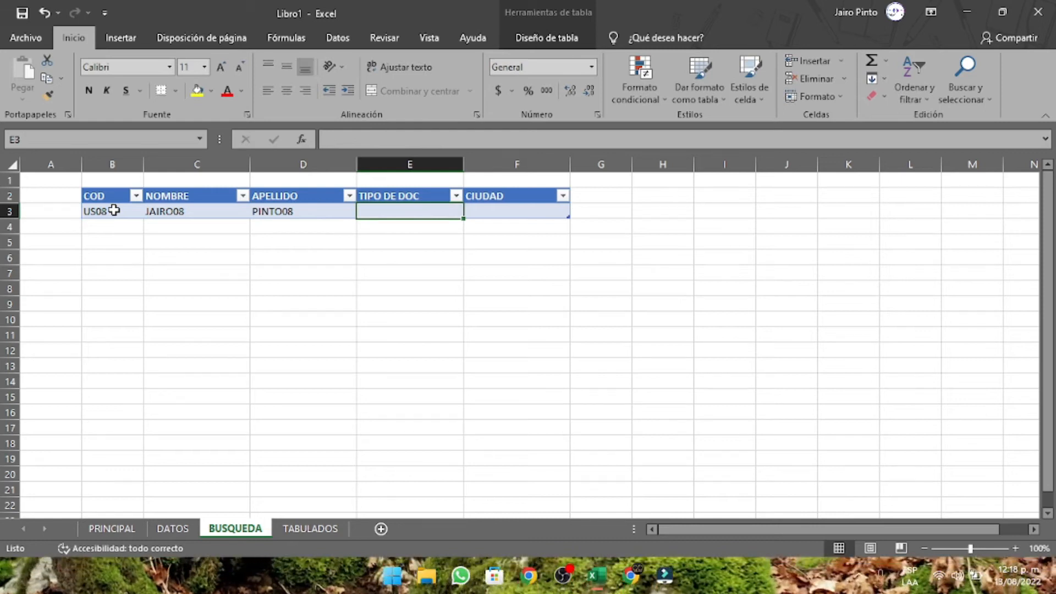
type("=")
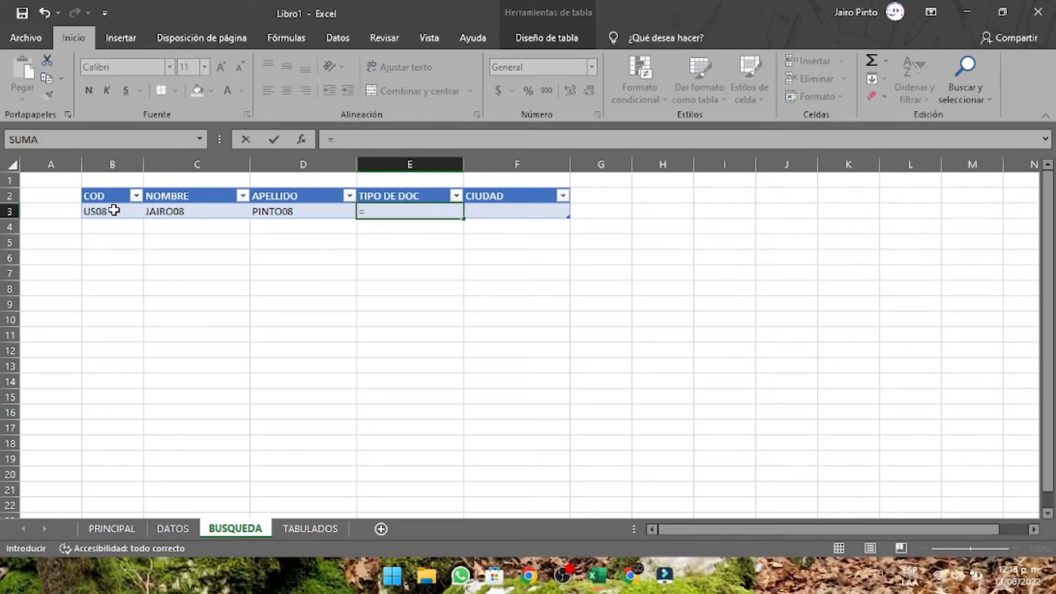
type("BUSCARV(")
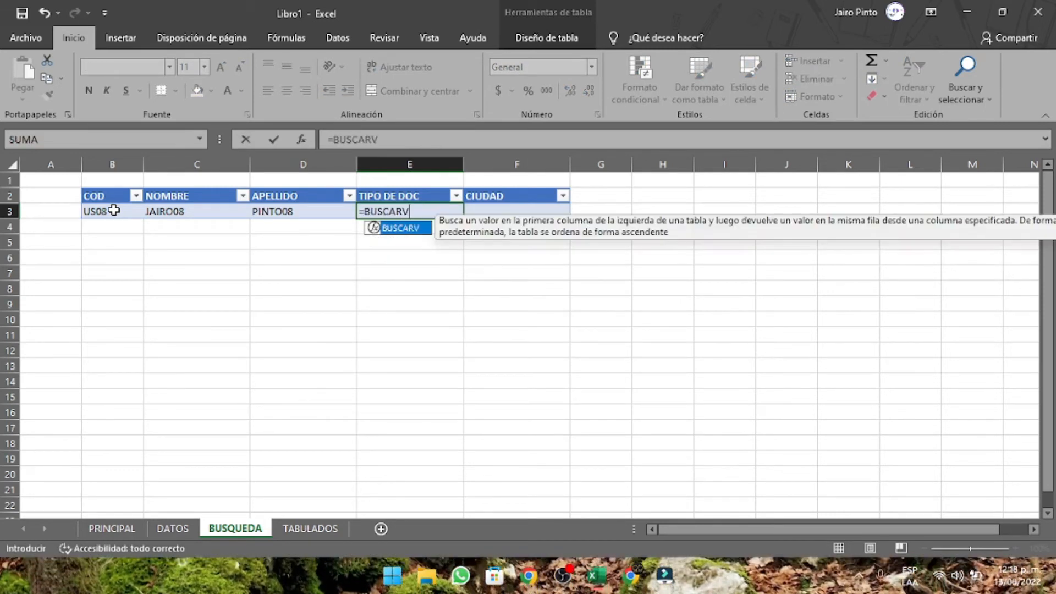
key("Left")
key("Left")
key("Left")
type(";")
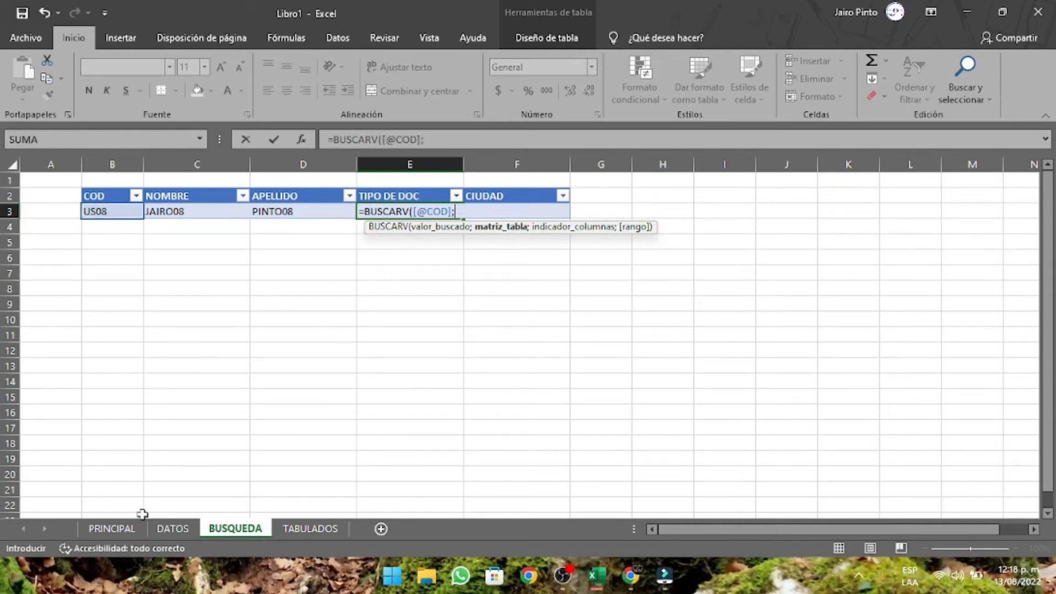
Step: Complete the E3 formula with the USUARIOS table from PRINCIPAL, column index 4 and exact match FALSO, and enter it
left_click(112, 528)
left_click(82, 186)
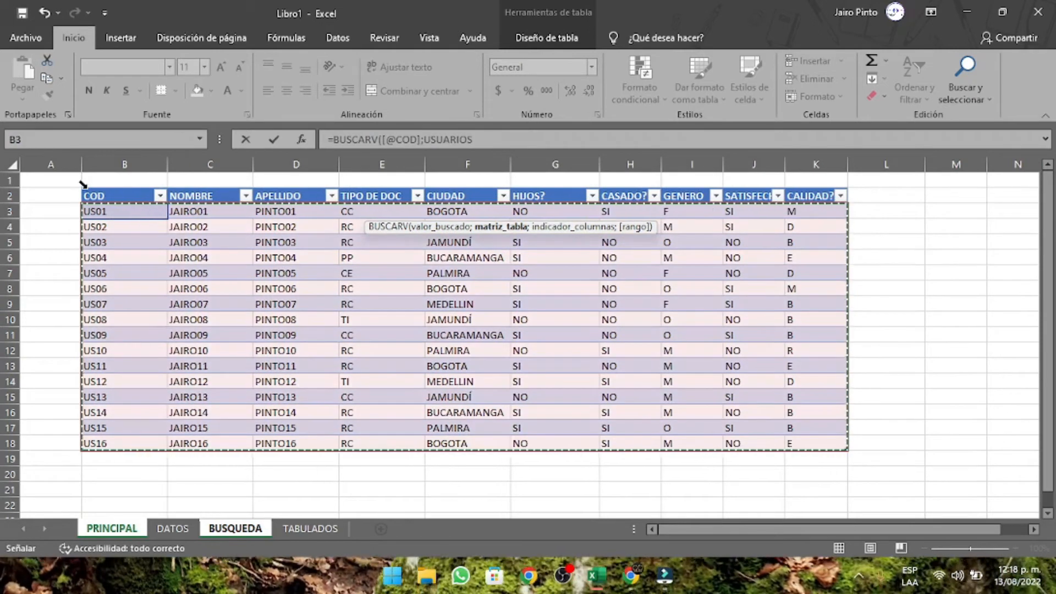
type(";")
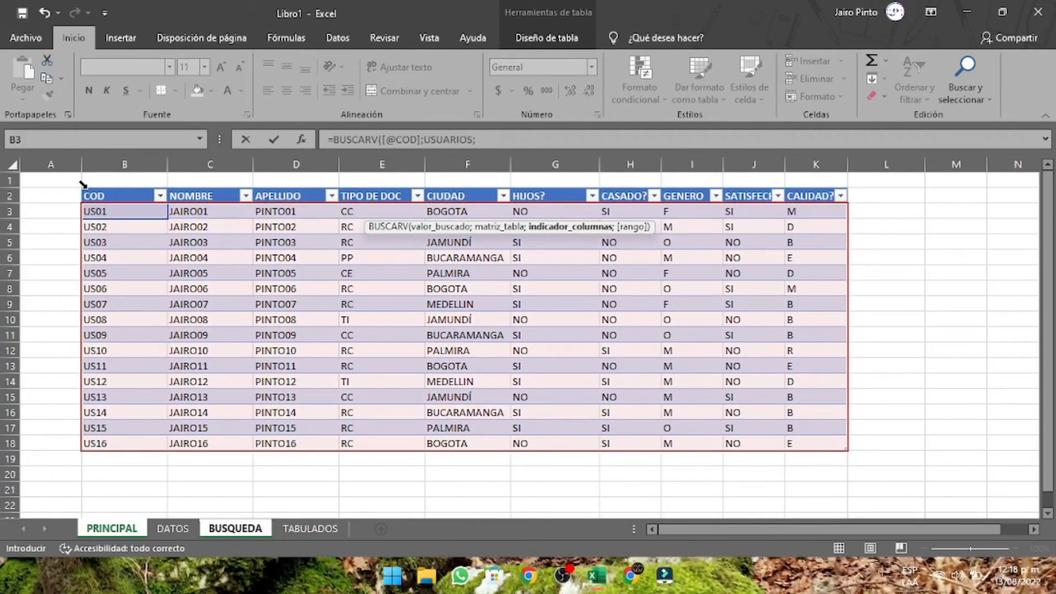
type("4")
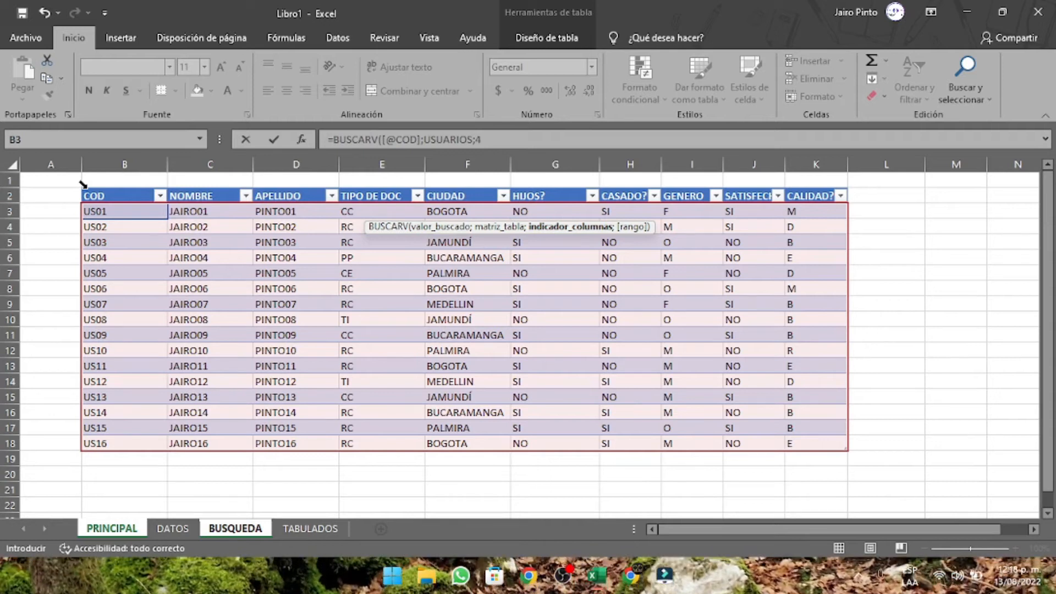
type(";0)")
key("Return")
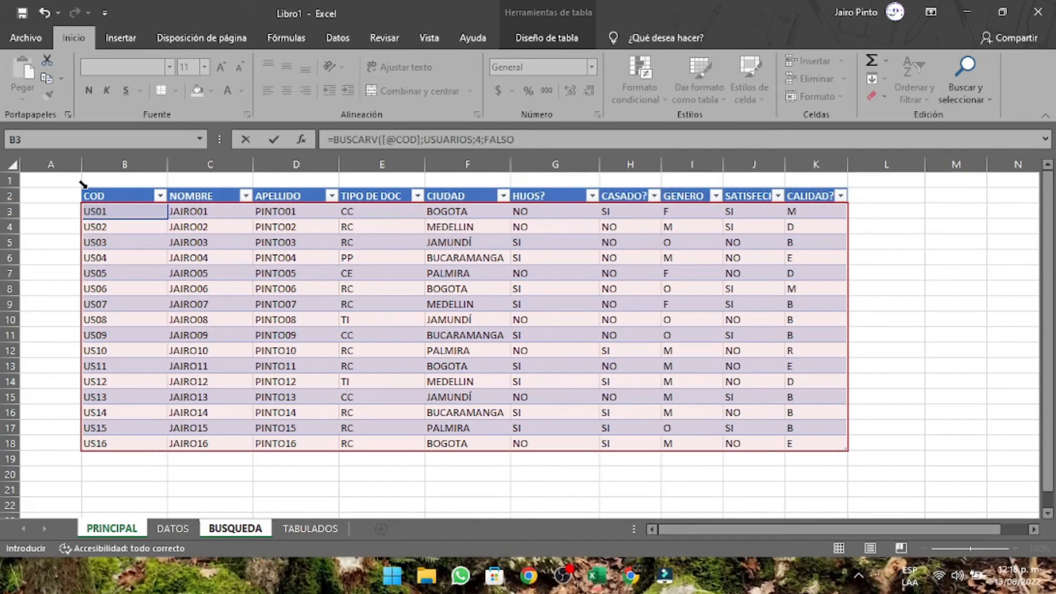
Step: Copy the TIPO DE DOC formula from E3 to F3 under CIUDAD and set its column index to 5
left_click(484, 211)
left_click(426, 214)
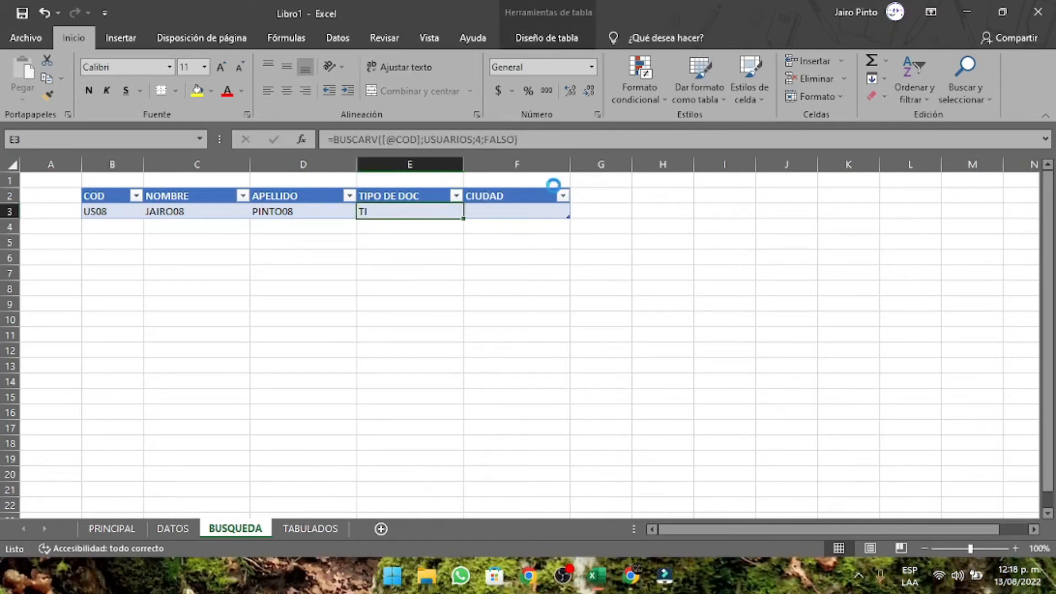
key("ctrl+c")
key("Right")
key("ctrl+v")
key("F2")
key("Left")
key("Left")
key("Left")
key("Left")
key("Left")
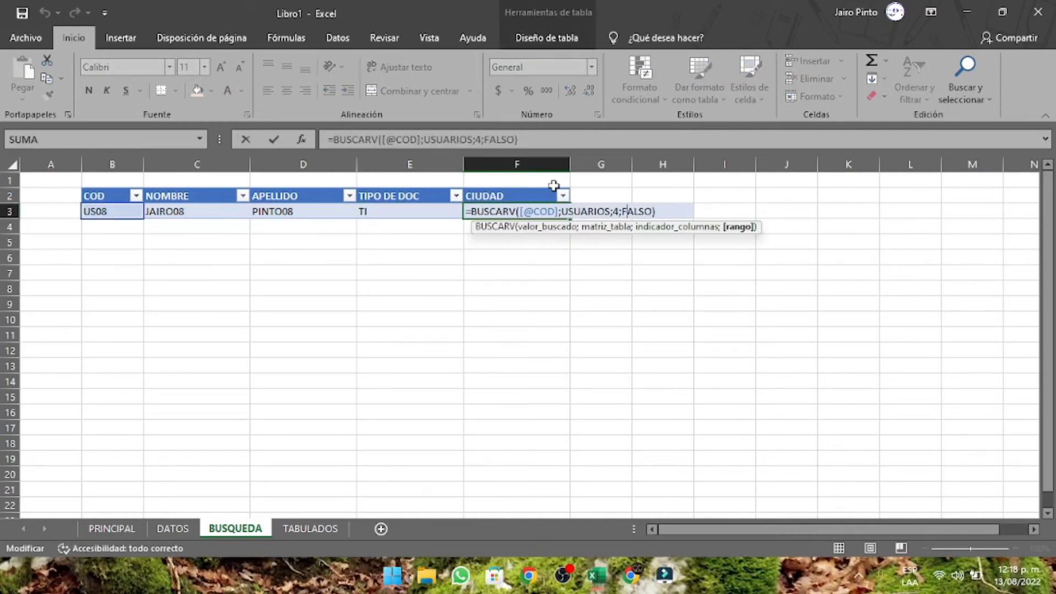
type("5")
key("Return")
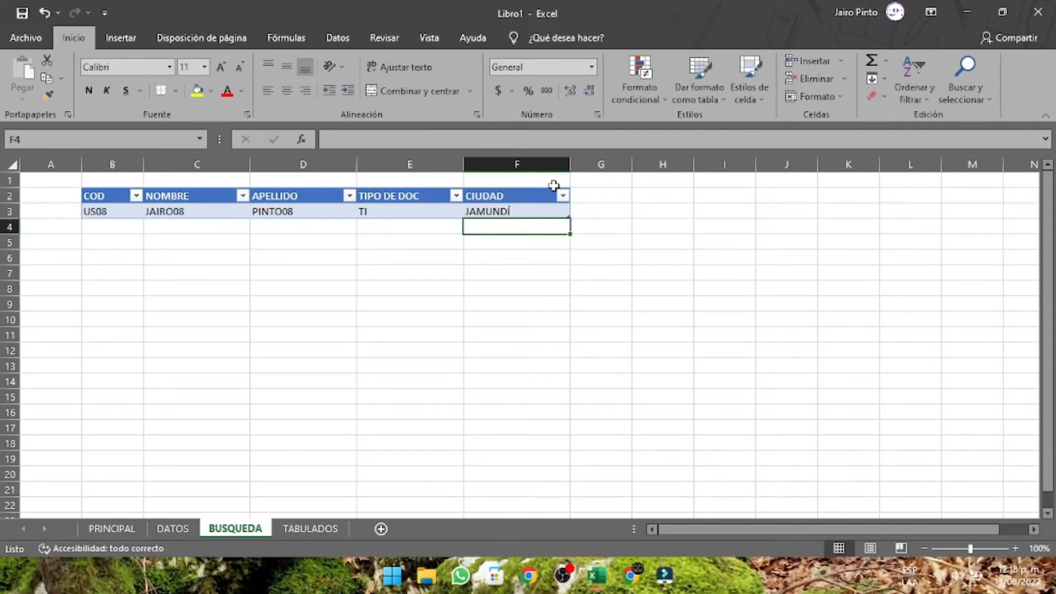
Step: Extend the BUSQUEDA table down to row 14 and enter the code US08 in B4
left_click(659, 237)
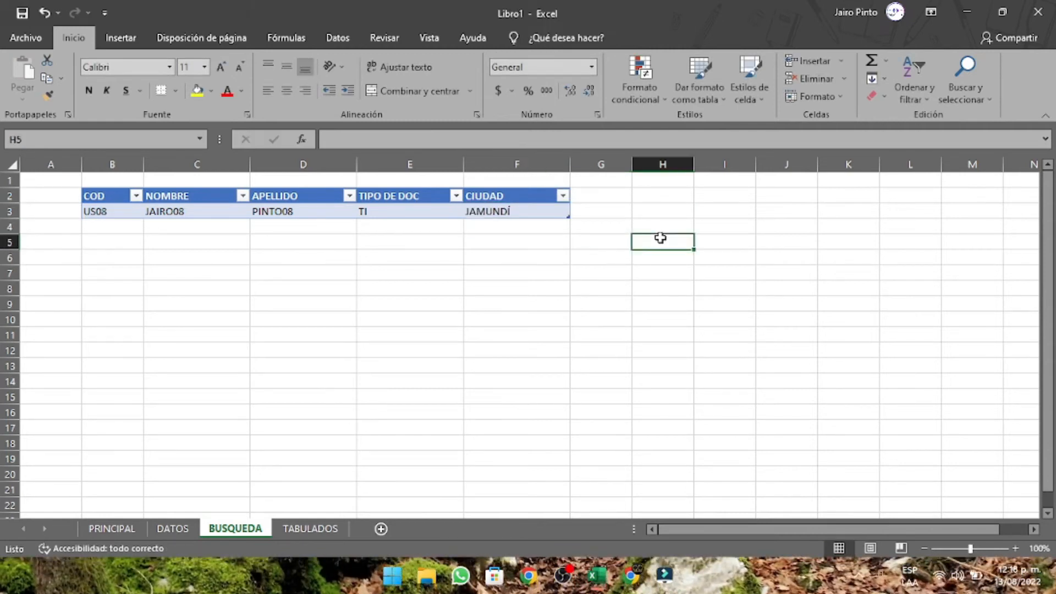
left_click_drag(568, 216, 565, 382)
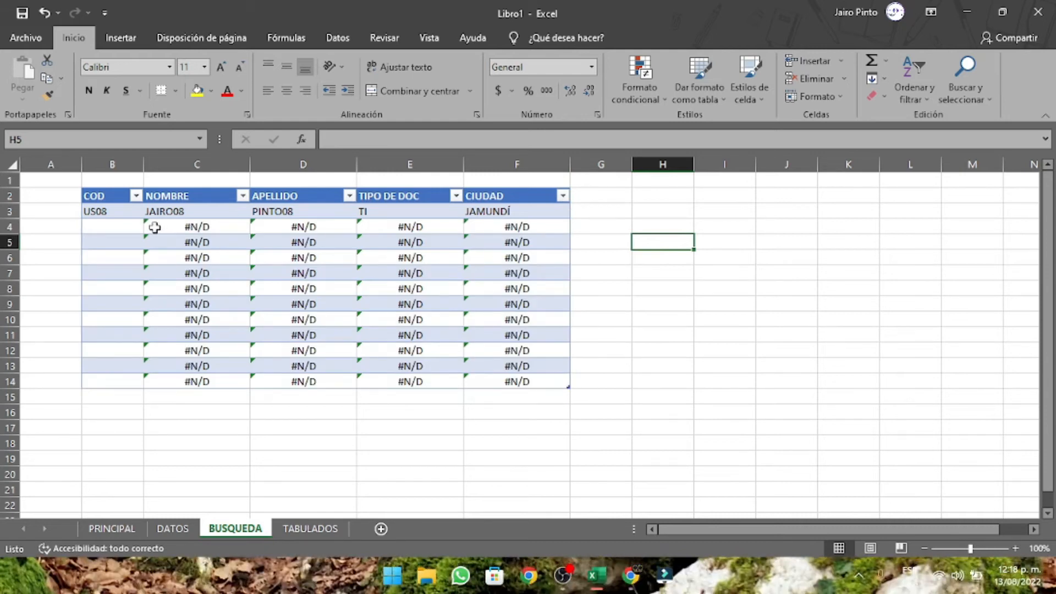
left_click(118, 223)
type("US08")
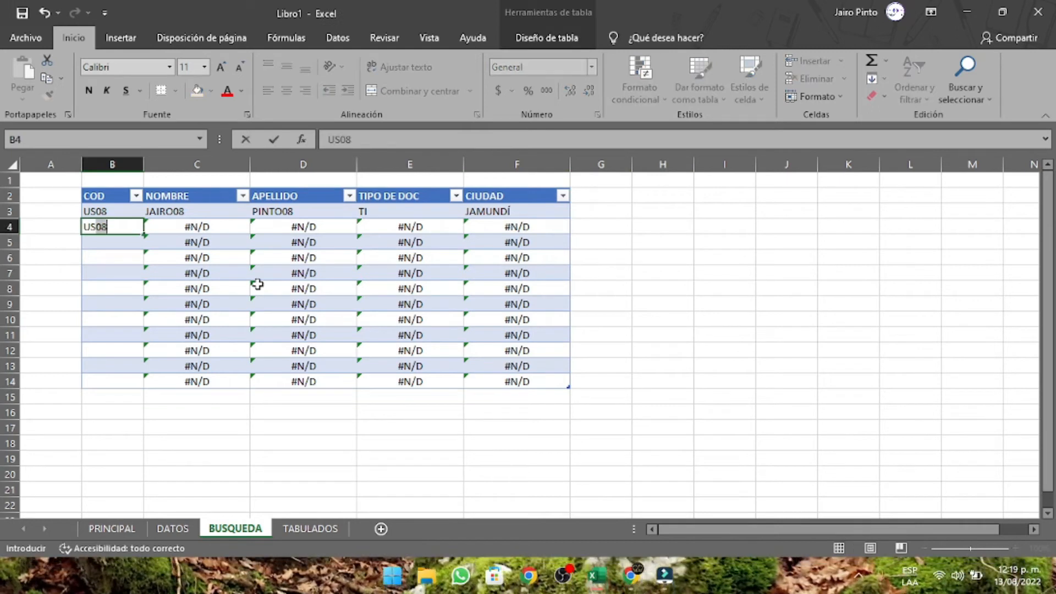
key("Return")
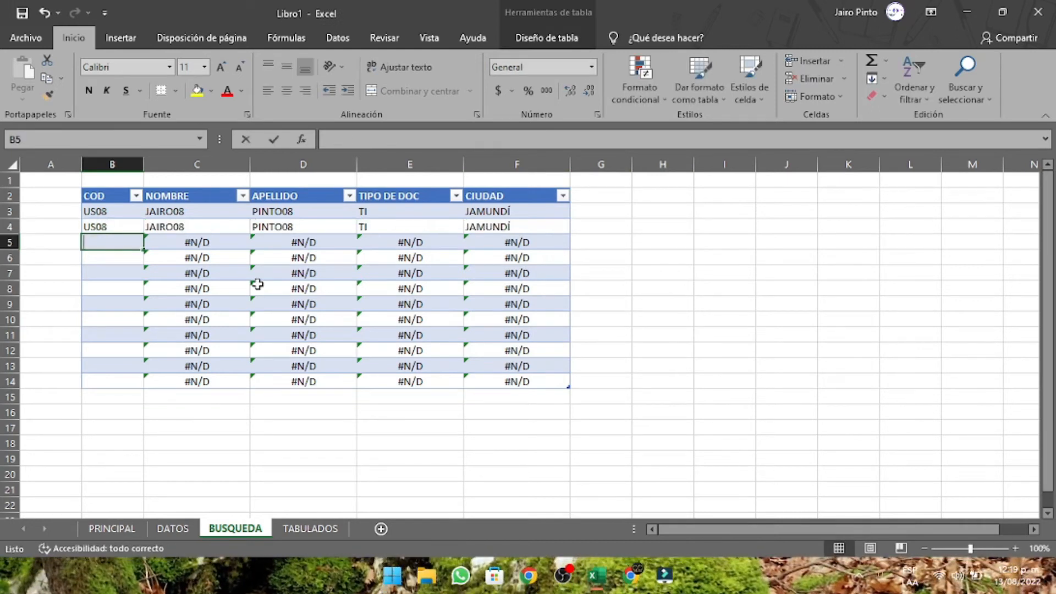
Step: Enter a code in B5 and correct it to US04
type("US")
key("Return")
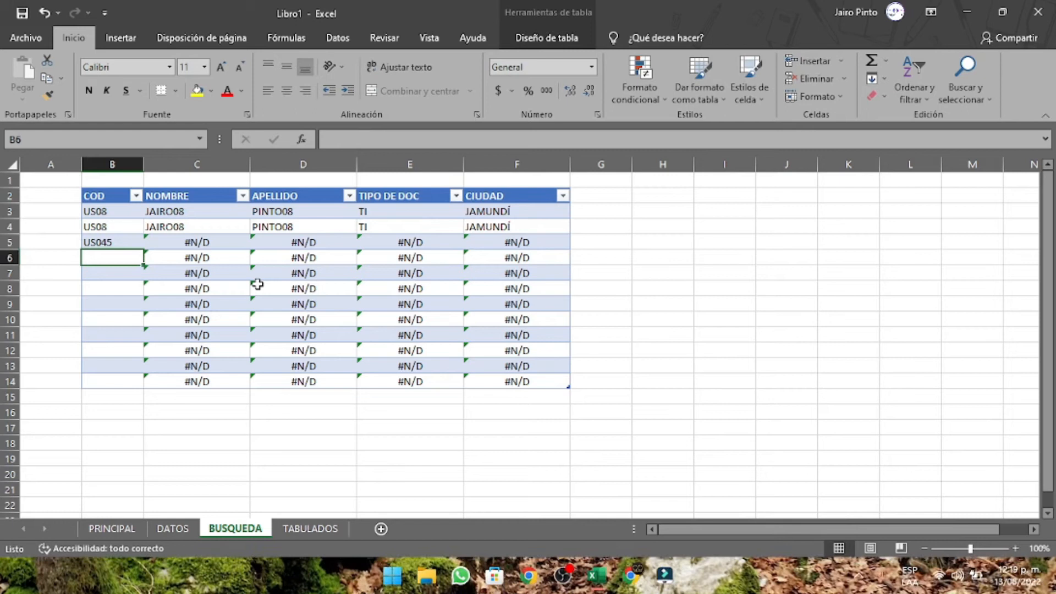
key("Up")
key("F2")
key("BackSpace")
key("Return")
Step: Enter the codes US06, US12 and US11 in B6, B7 and B8 to test the lookups
type("US")
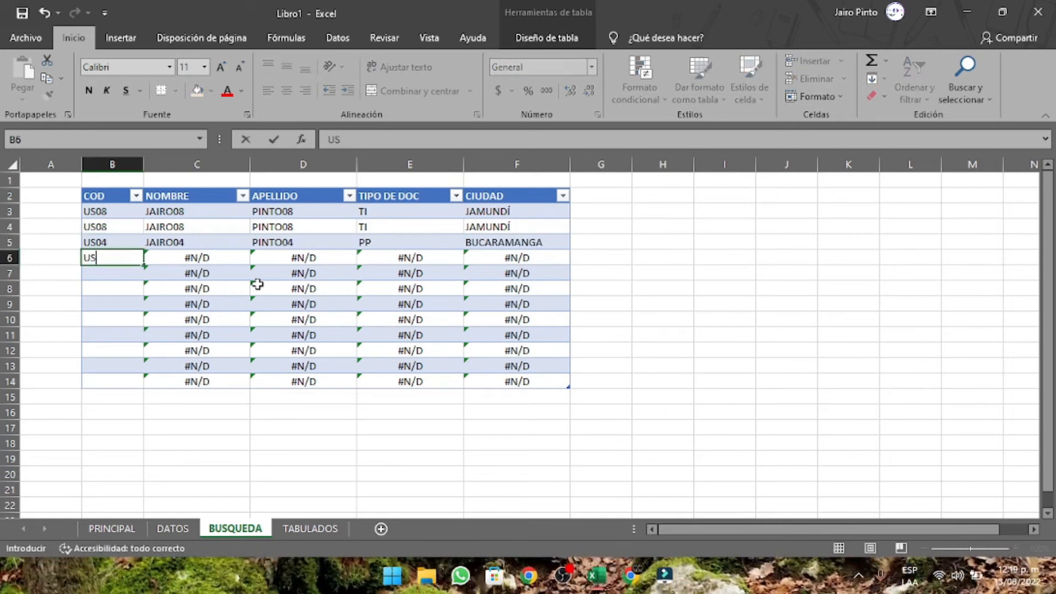
type("8")
key("Return")
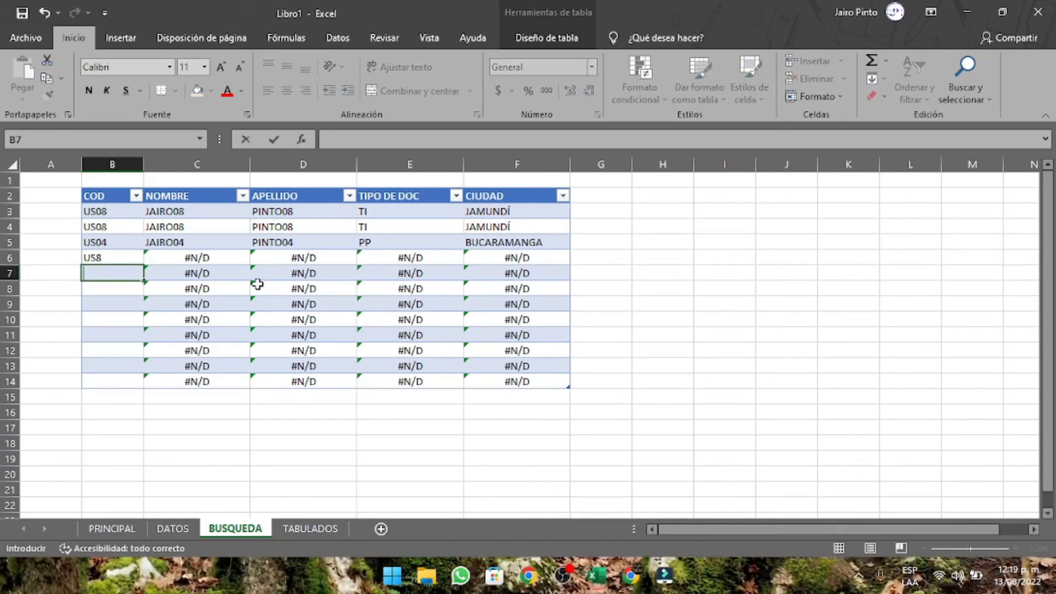
key("Up")
key("F2")
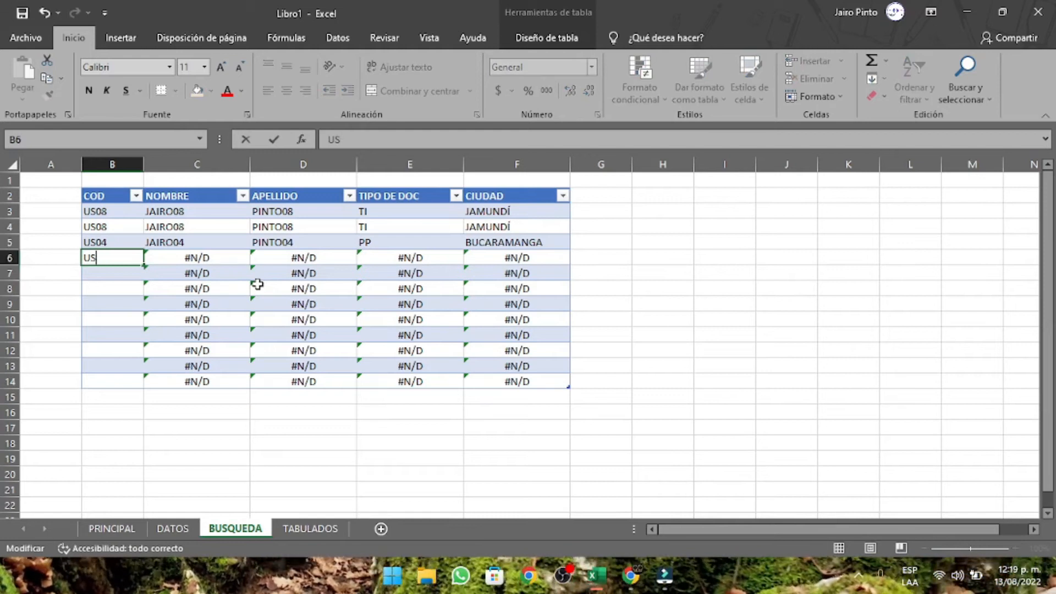
type("US12")
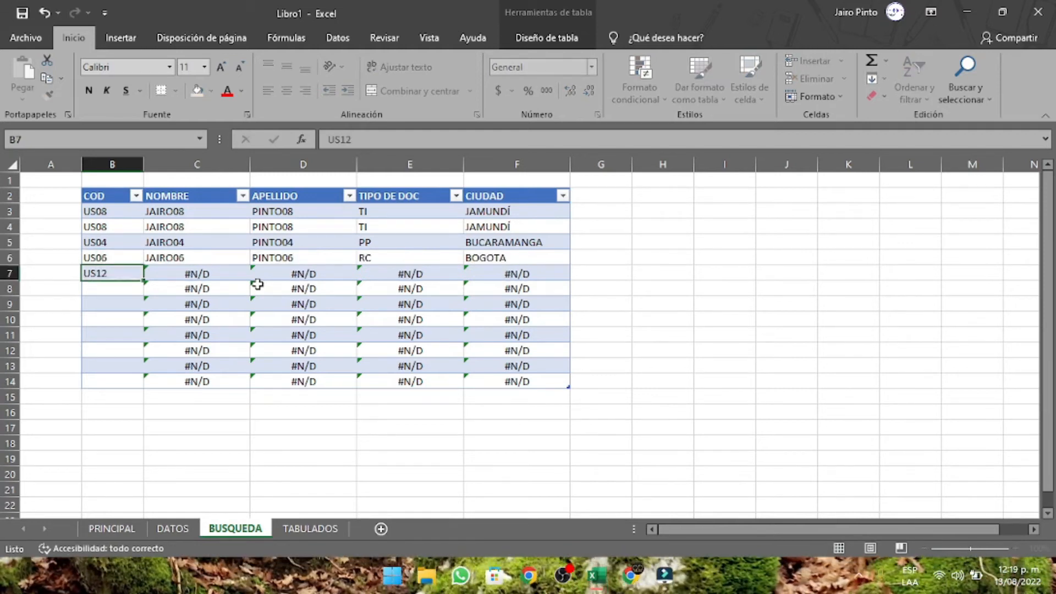
key("Return")
type("E")
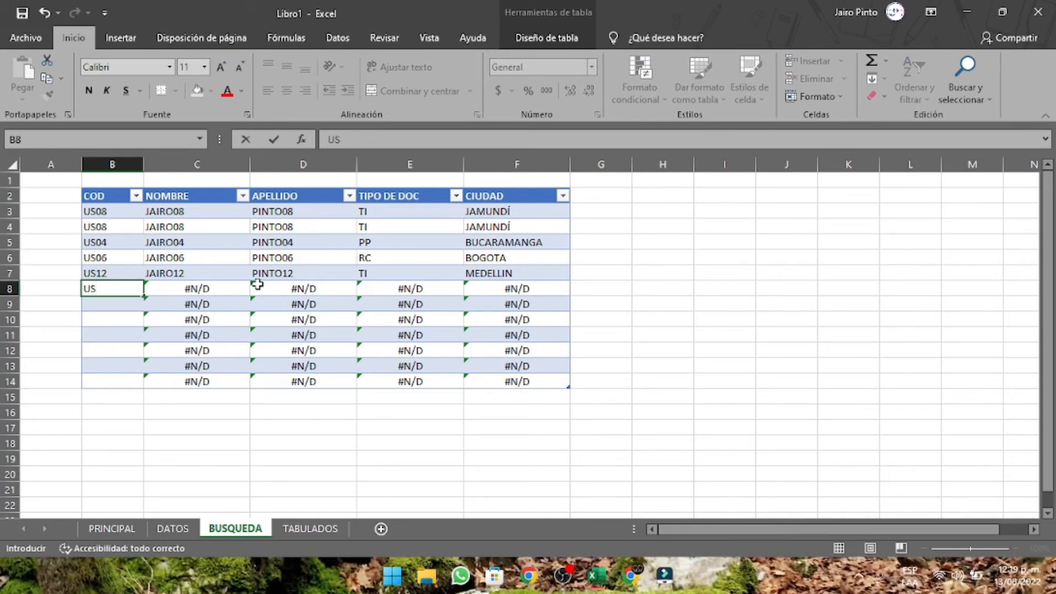
key("Return")
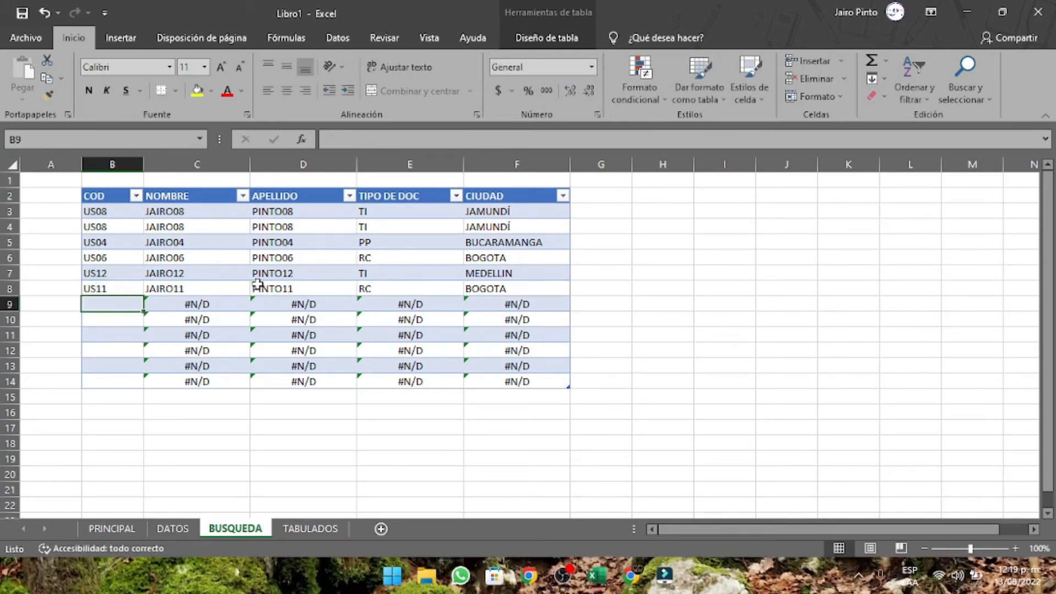
Step: On the TABULADOS sheet, narrow column A and select B3 in the TIENE HIJOS? table
left_click(295, 528)
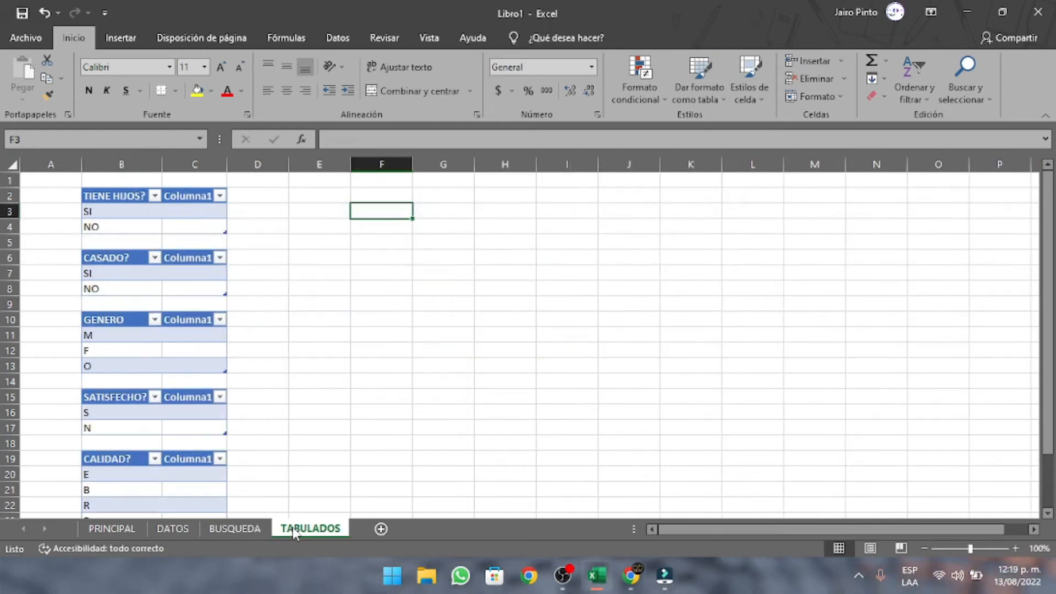
left_click(259, 209)
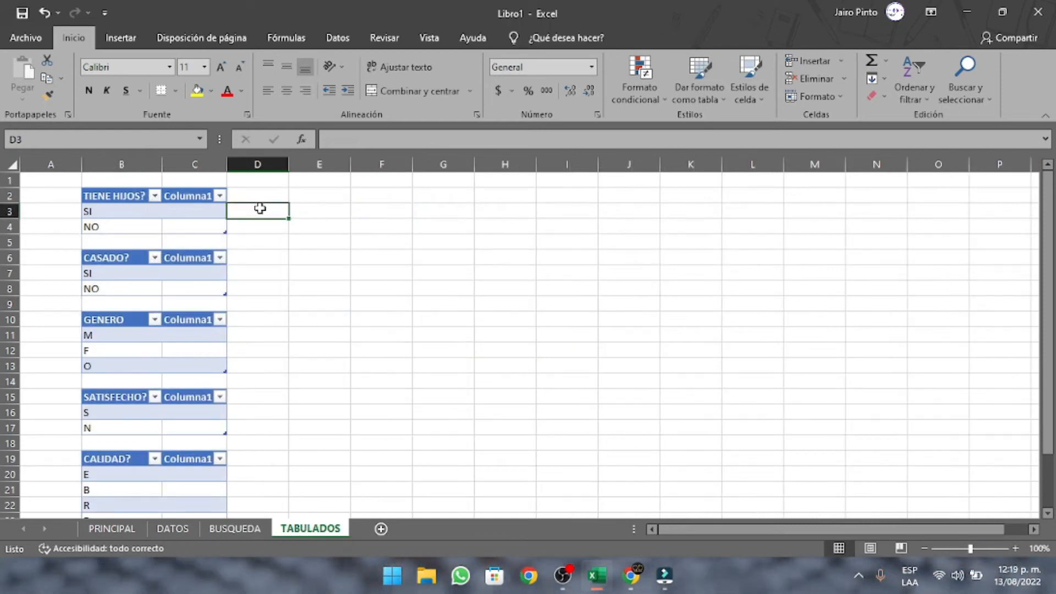
left_click_drag(80, 170, 35, 165)
left_click(140, 199)
left_click(107, 211)
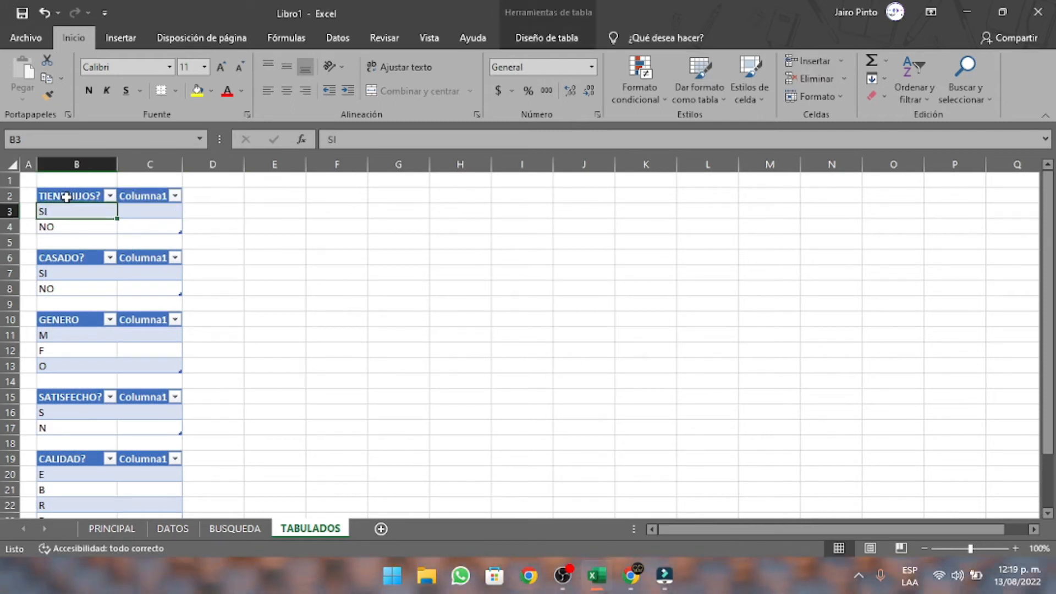
Step: Start a CONTAR.SI formula in C3 of the TIENE HIJOS? table, using the HIJOS? column on PRINCIPAL as the range
left_click(166, 216)
type("=")
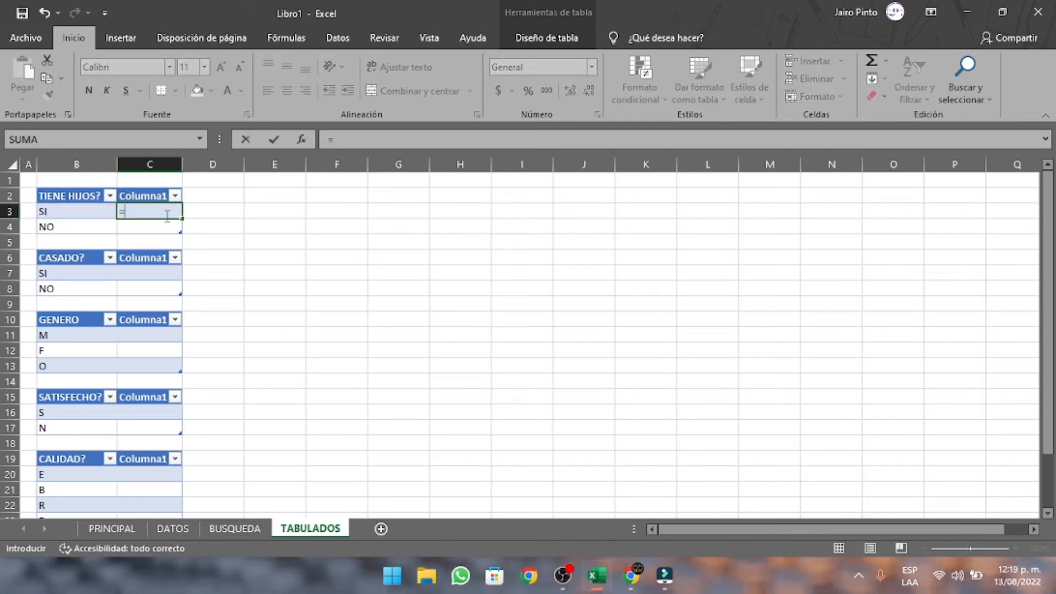
type("CONTAR.SI")
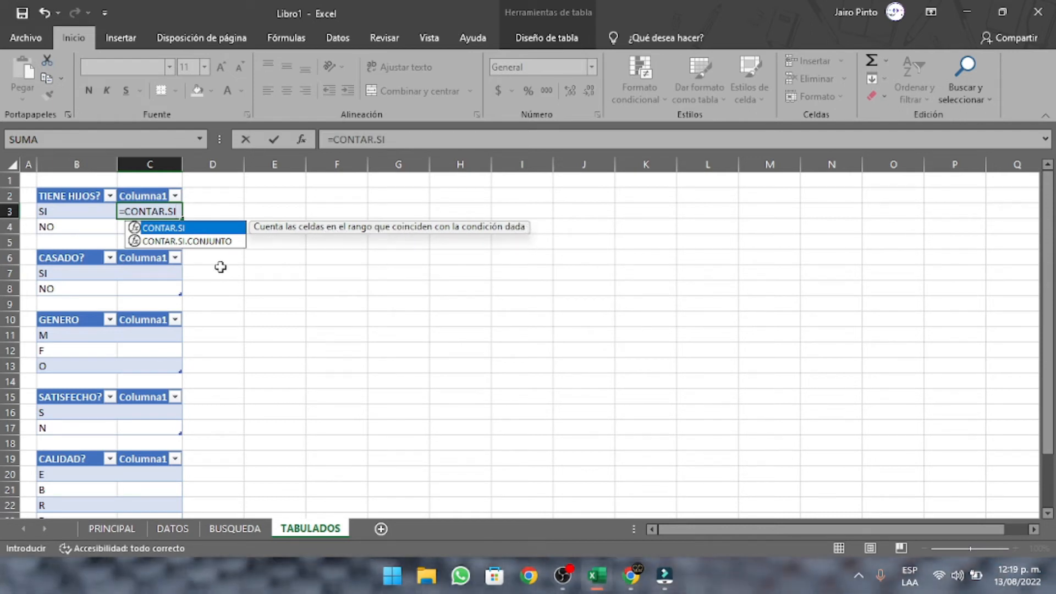
key("Tab")
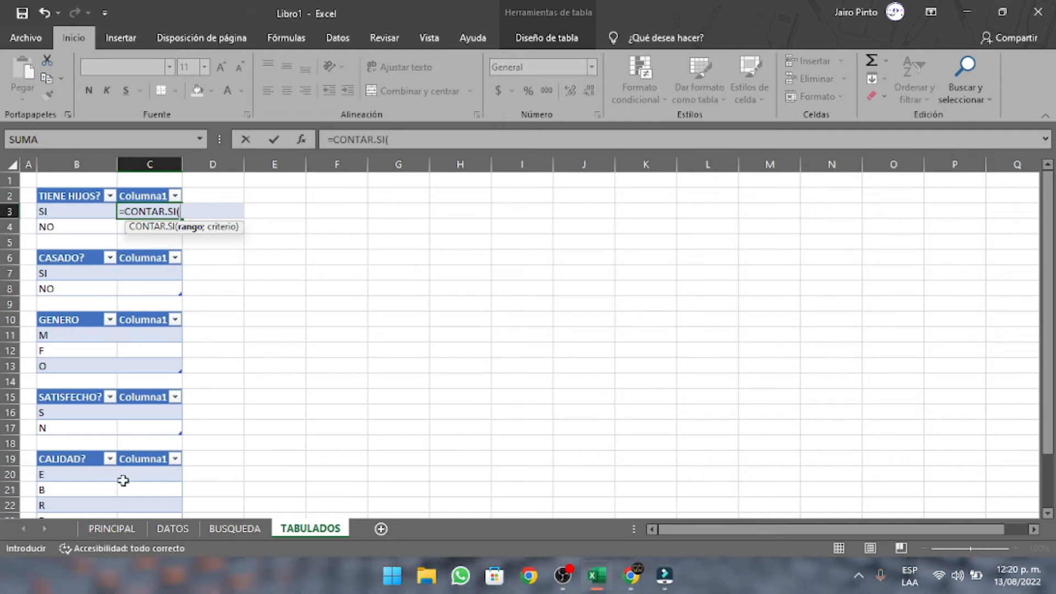
left_click(108, 529)
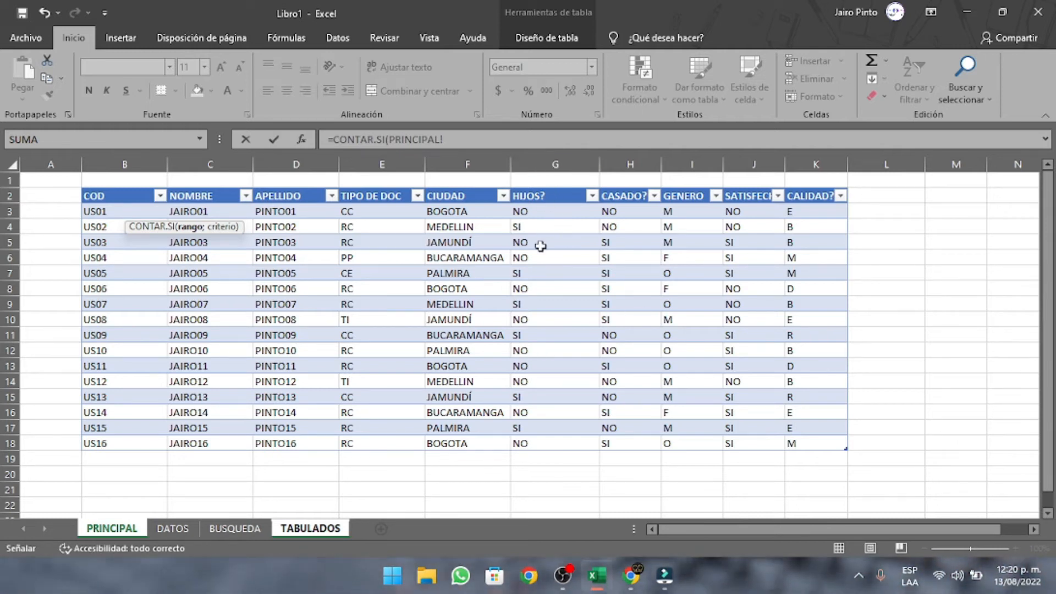
left_click(547, 187)
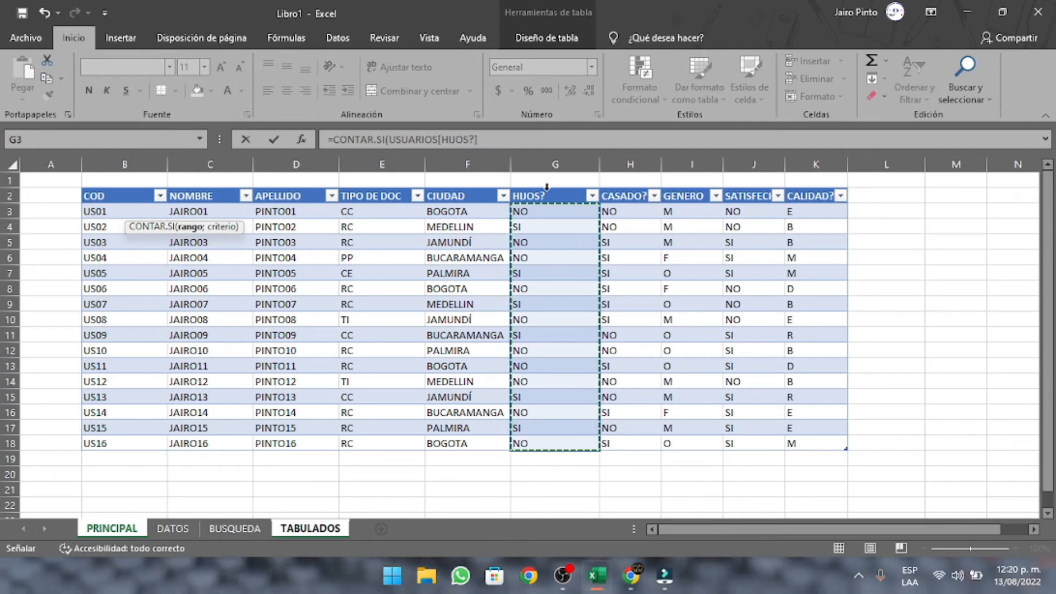
left_click(546, 188)
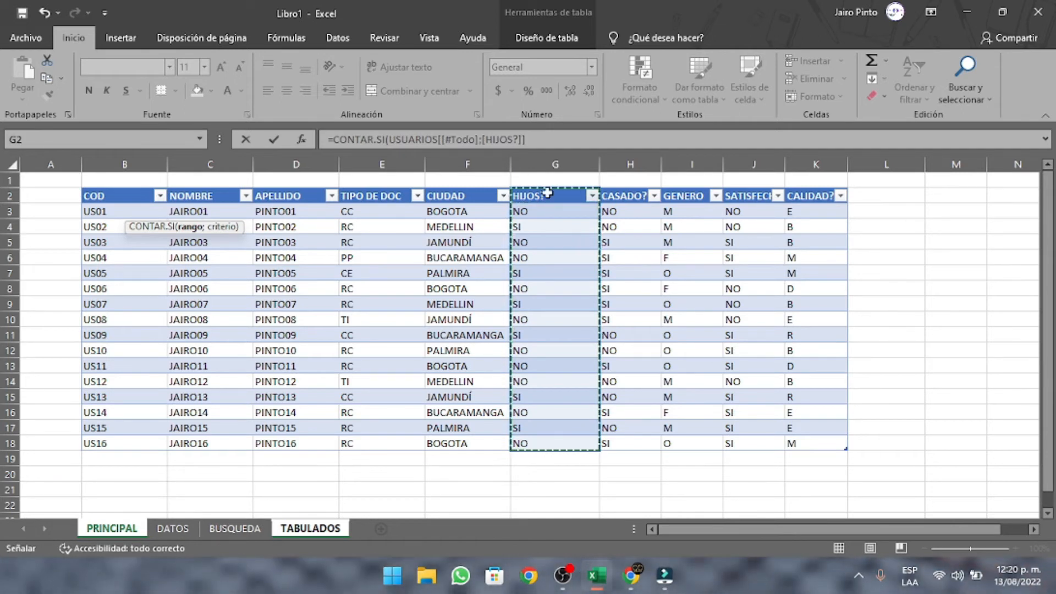
left_click(547, 193)
left_click(547, 187)
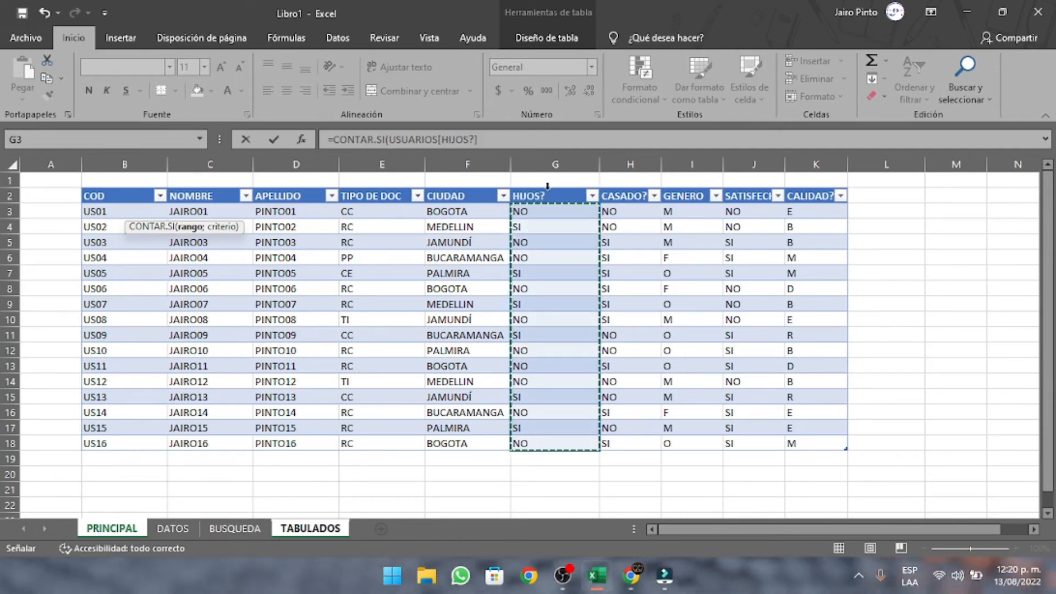
Step: Complete the CONTAR.SI formula with the SI answer in B3 of TABULADOS as the criterion and check the filled-in counts
type(";")
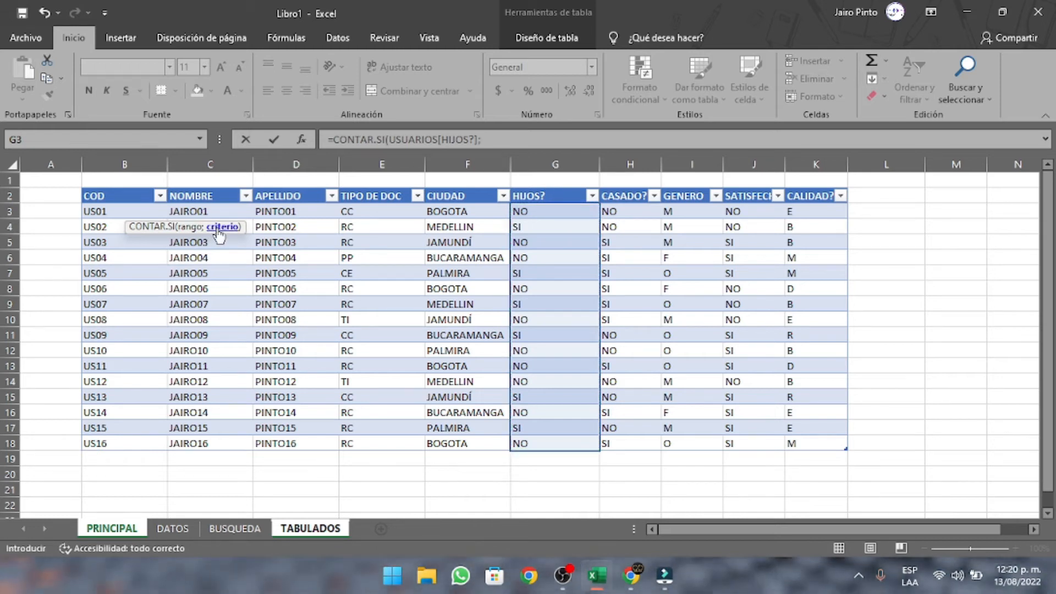
left_click(289, 529)
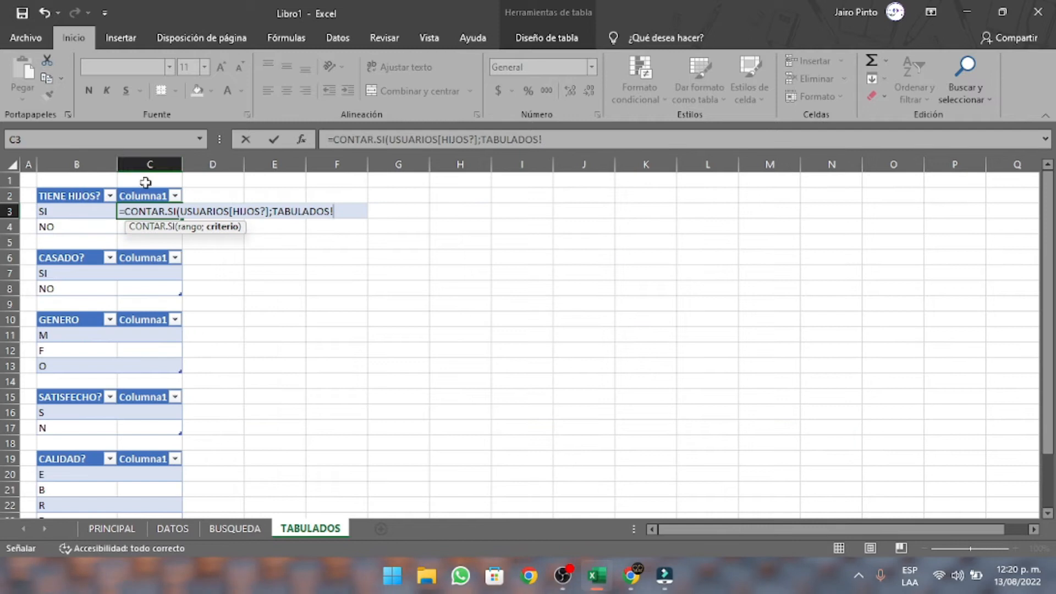
left_click(76, 211)
key("Return")
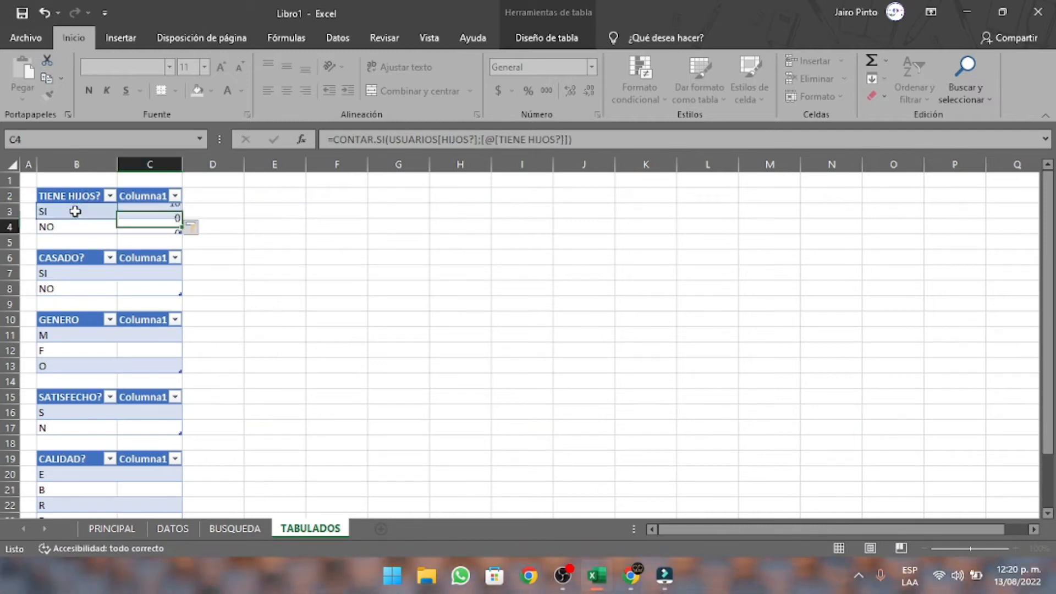
left_click(172, 212)
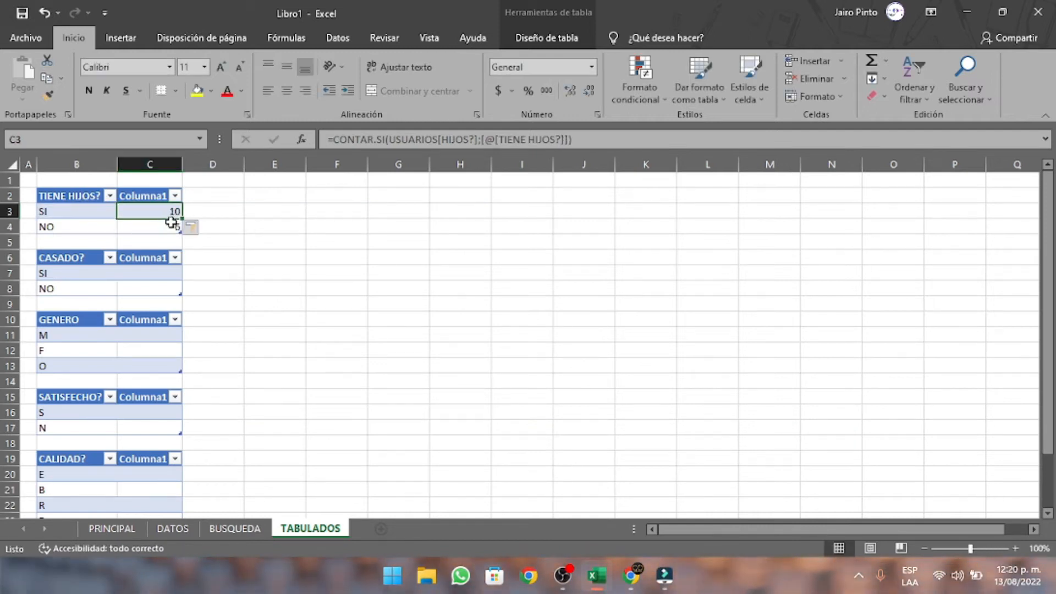
left_click(313, 274)
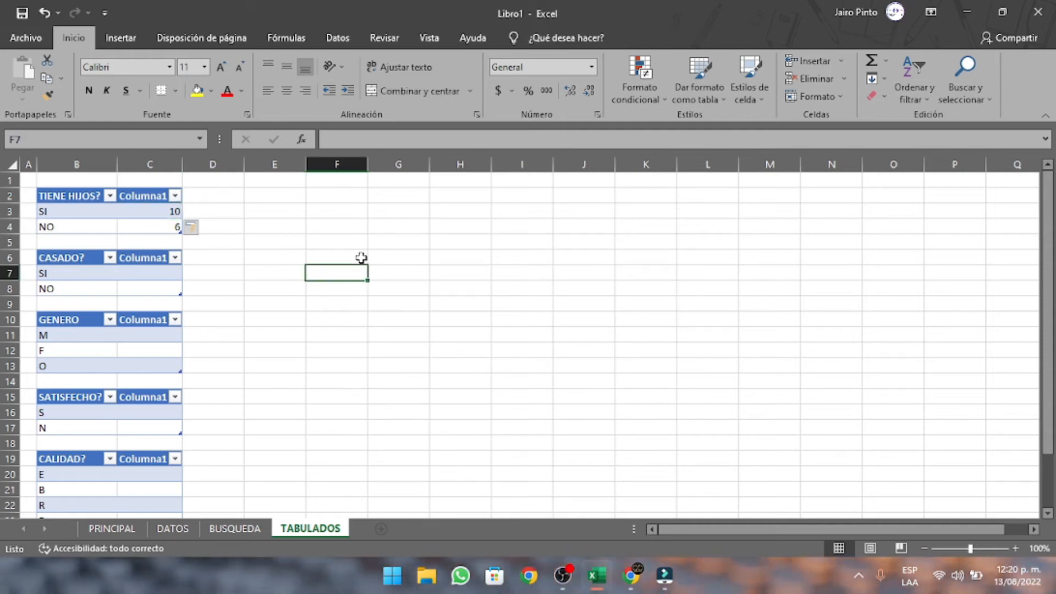
left_click(473, 317)
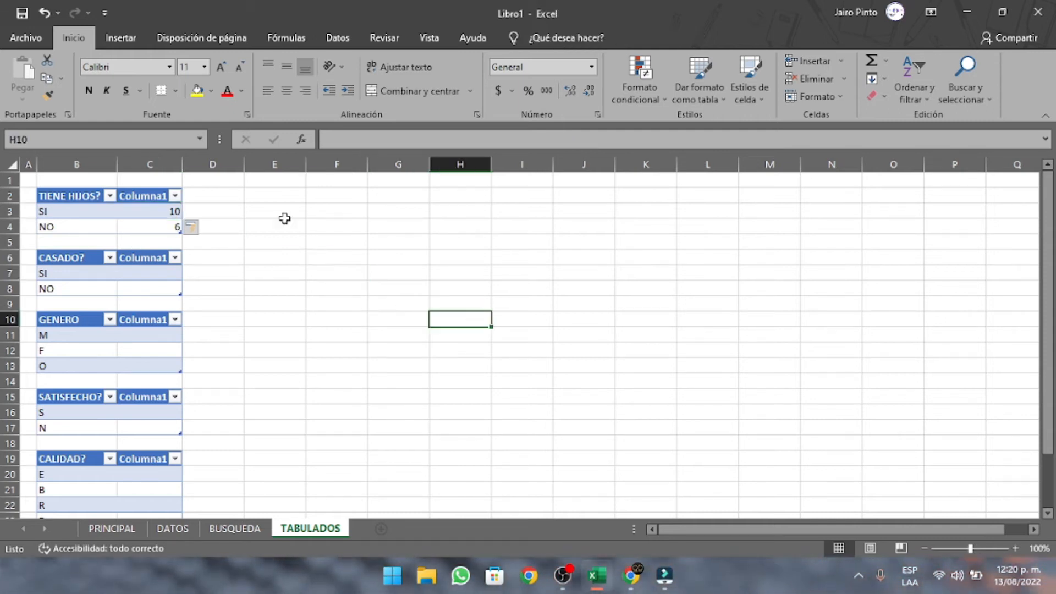
Step: Try to re-enter the CONTAR.SI formula in C3 with PRINCIPAL's HIJOS? column as the range and B3 as the criterion
left_click(135, 212)
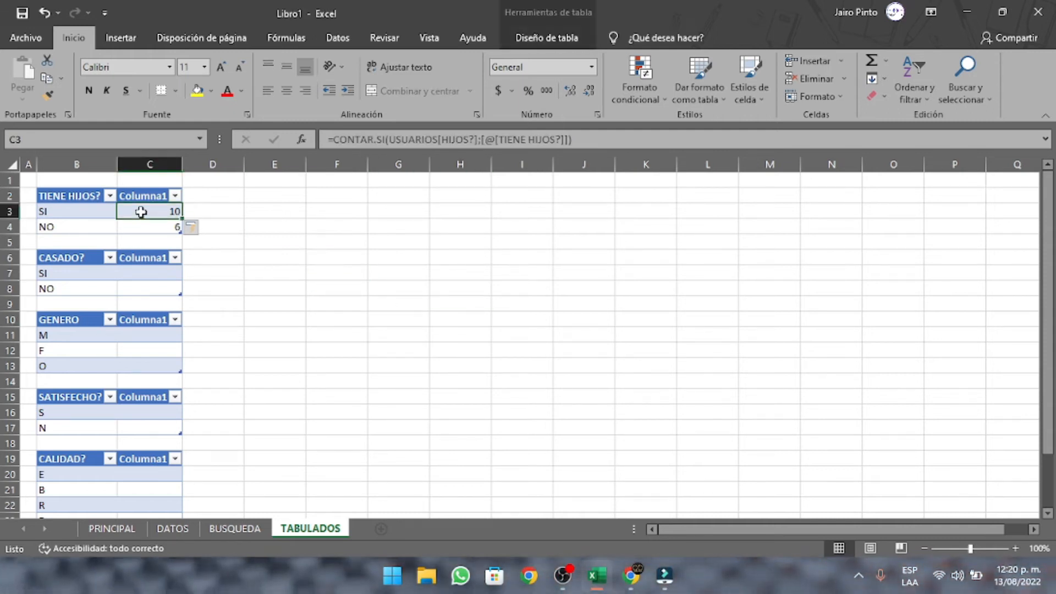
type("=")
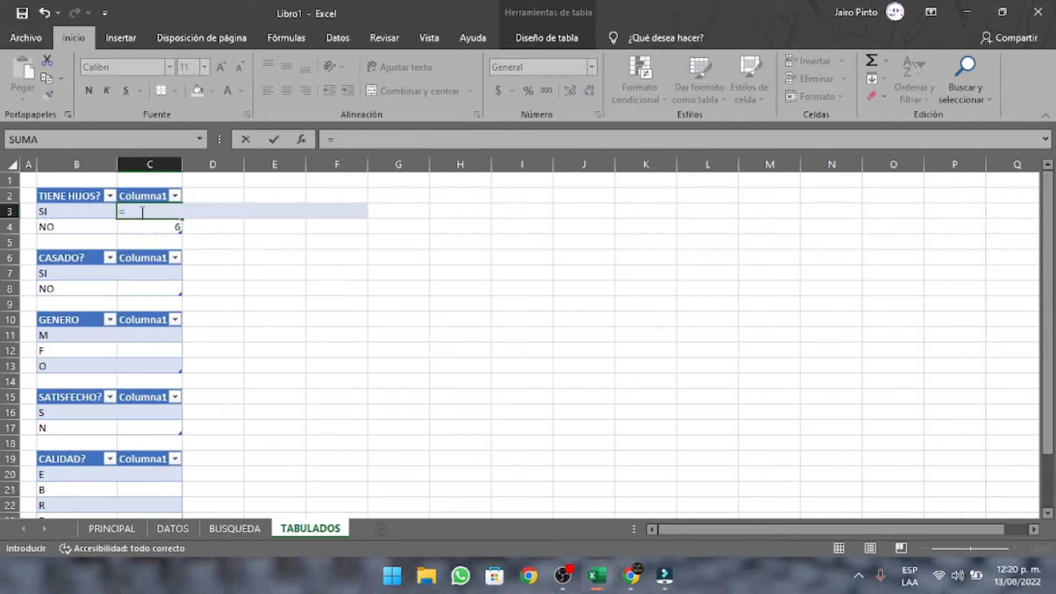
type("CONTAR.SI(")
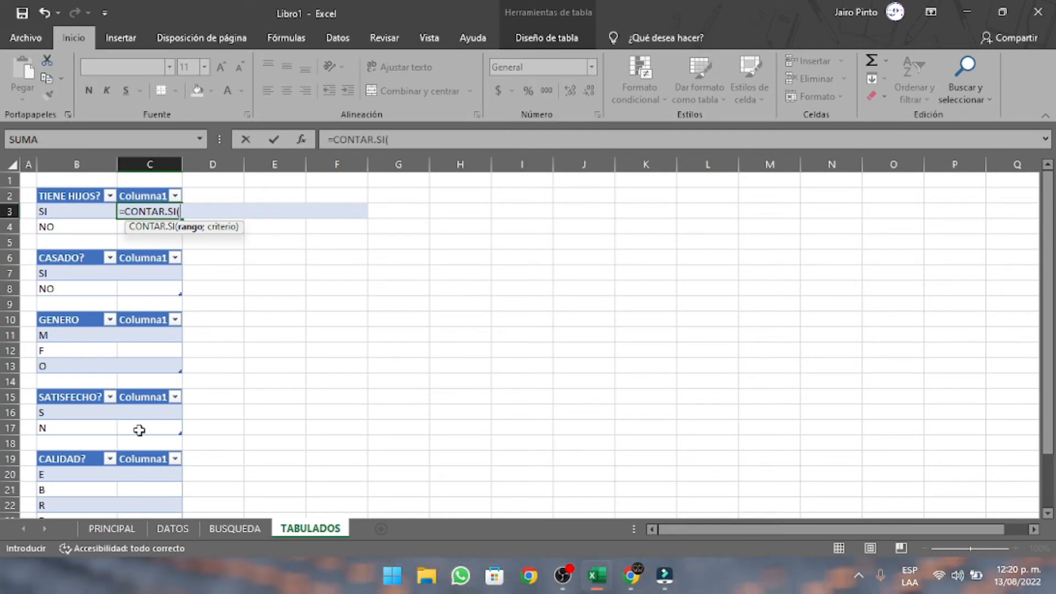
left_click(109, 529)
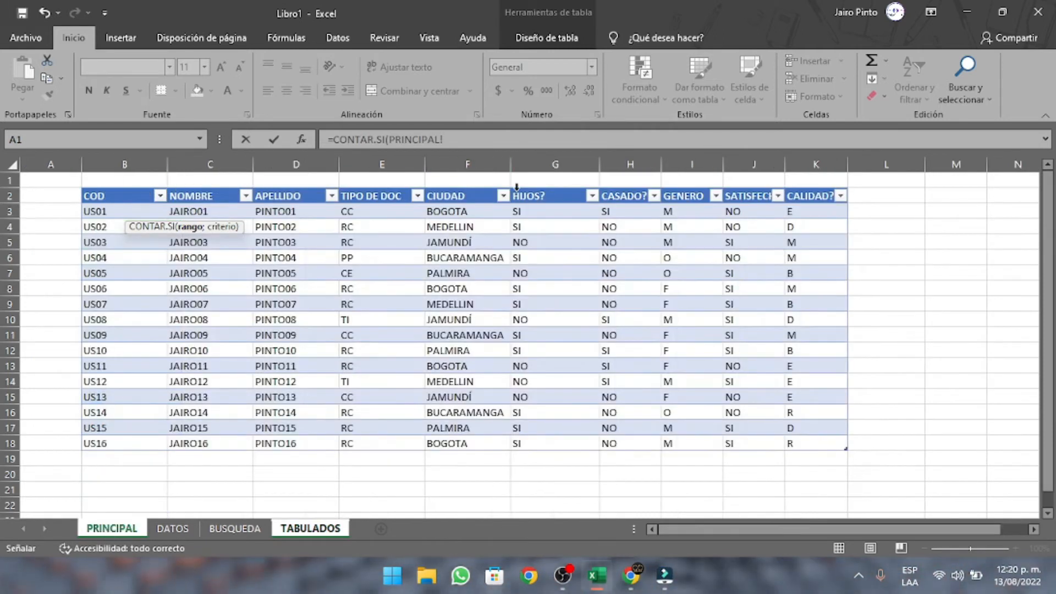
left_click(544, 187)
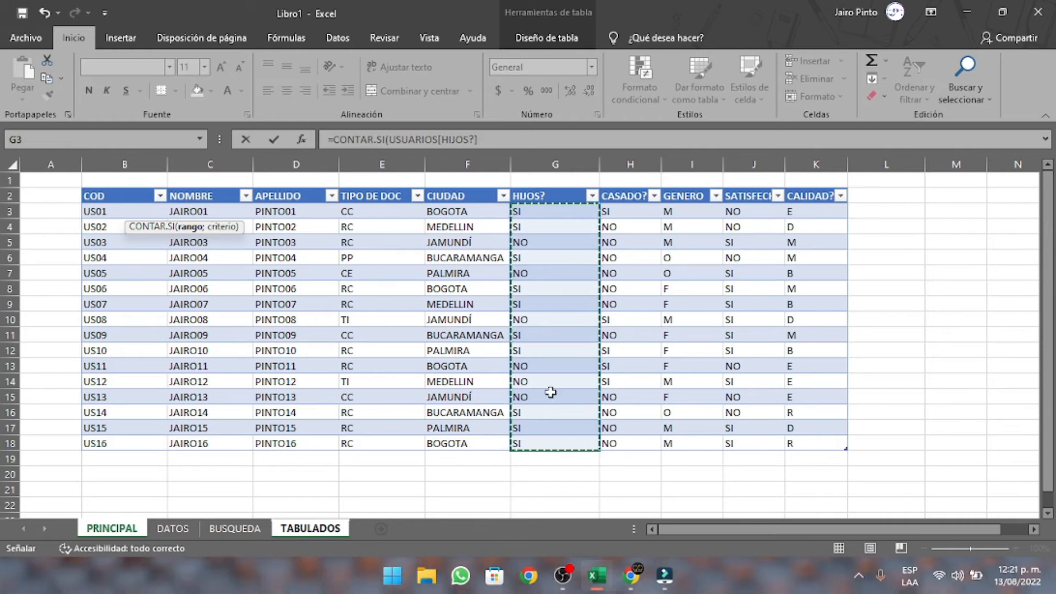
left_click(300, 527)
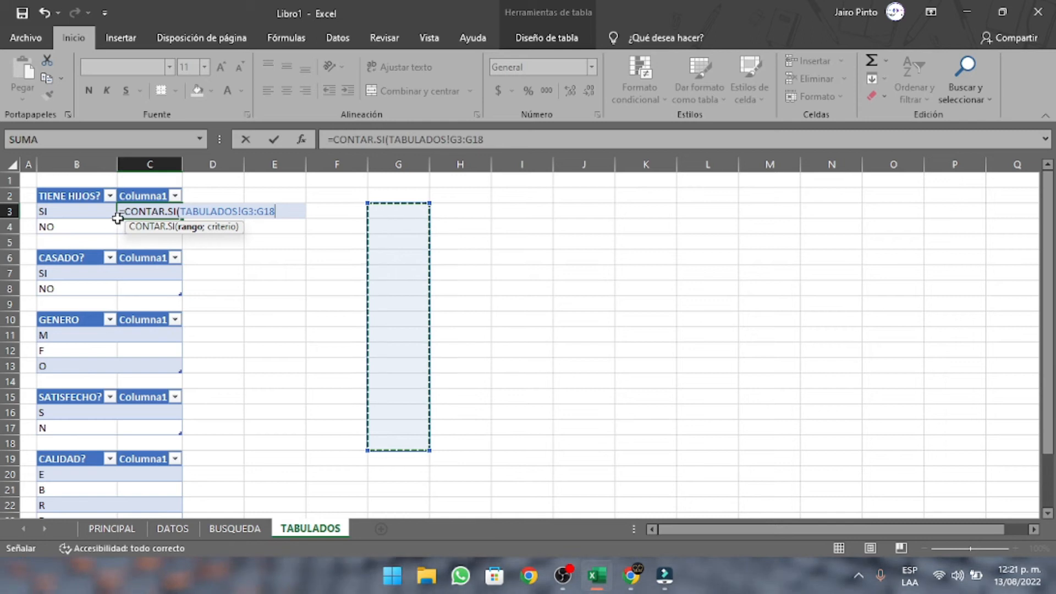
type(";")
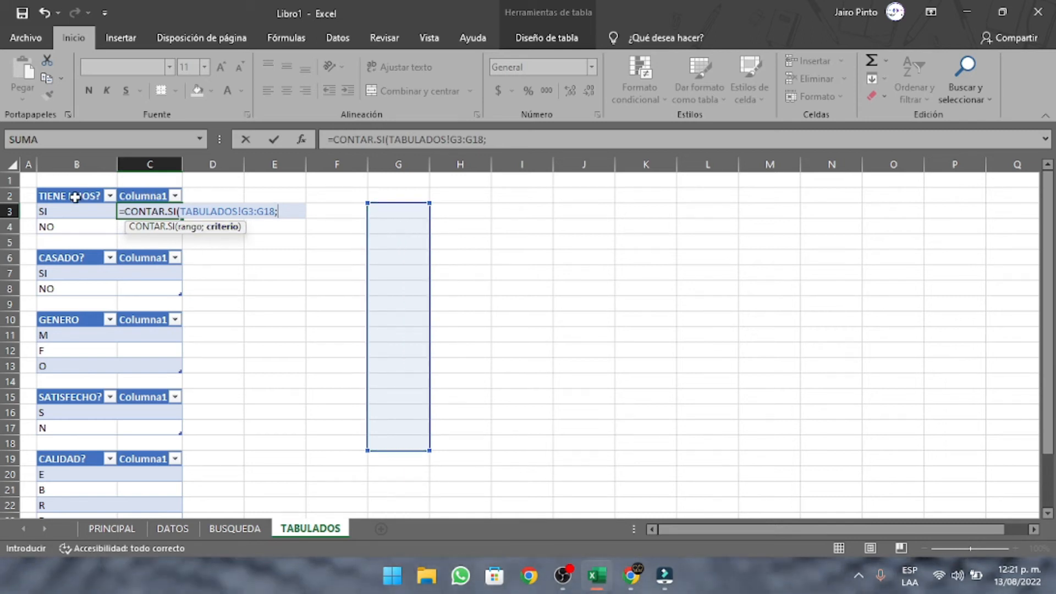
left_click(63, 211)
key("Return")
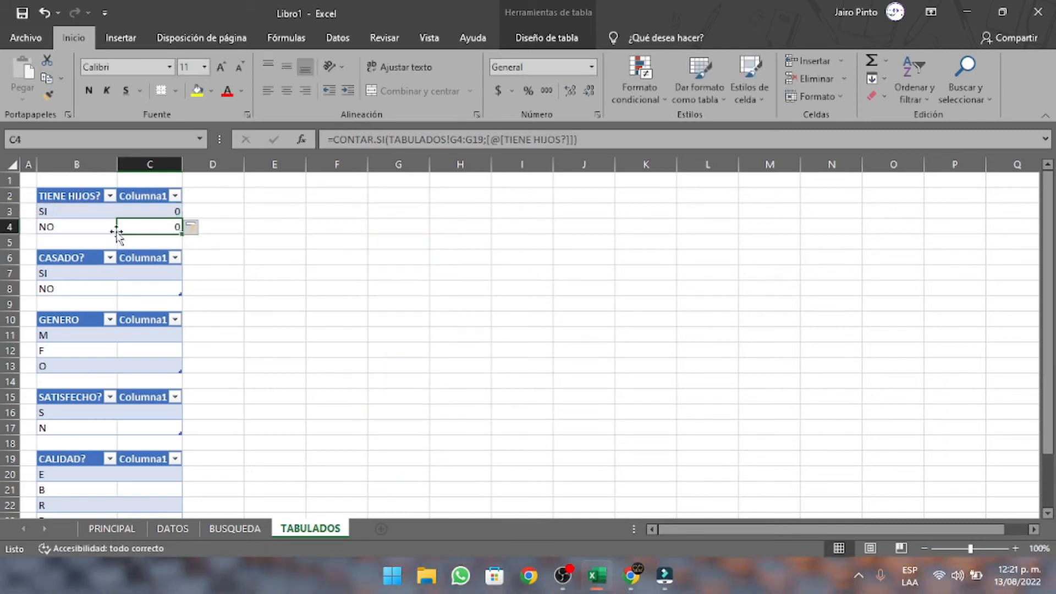
Step: Replace the TABULADOS!G3:G18 range in C3's formula with the HIJOS? column of the USUARIOS table on PRINCIPAL
double_click(144, 210)
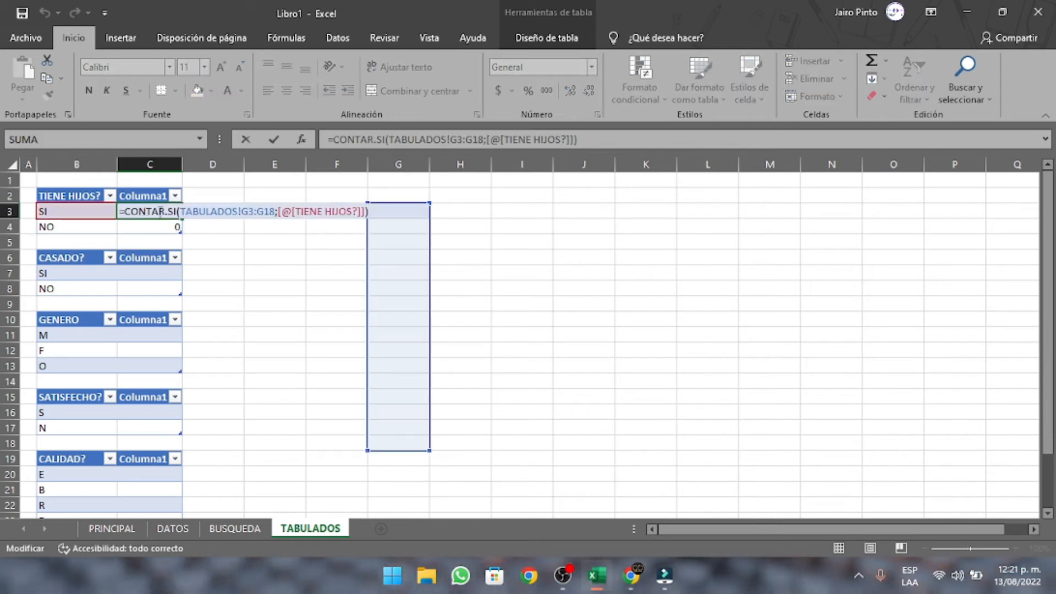
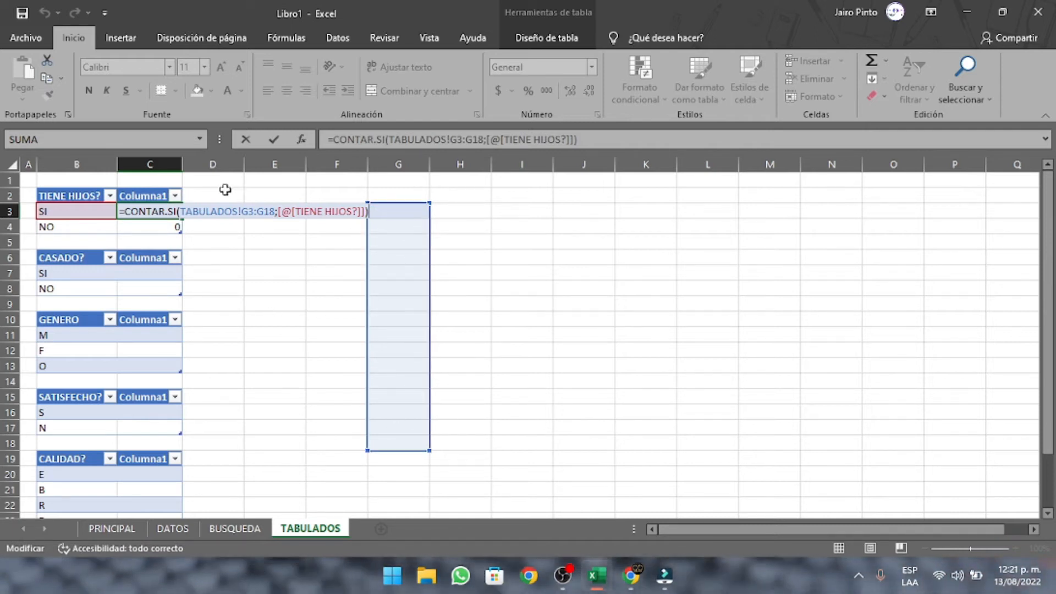
left_click(221, 216)
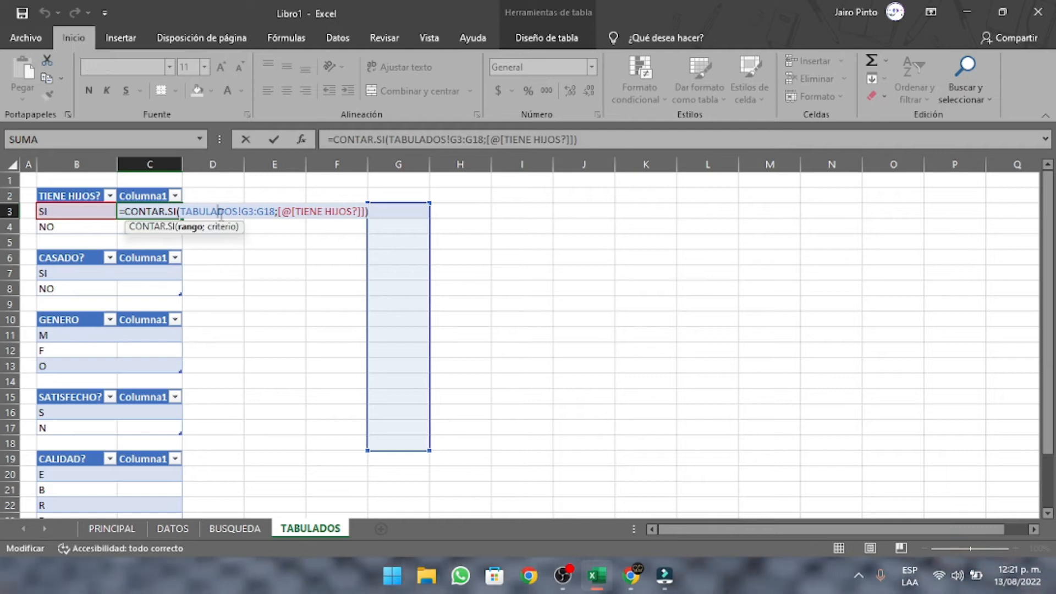
double_click(206, 217)
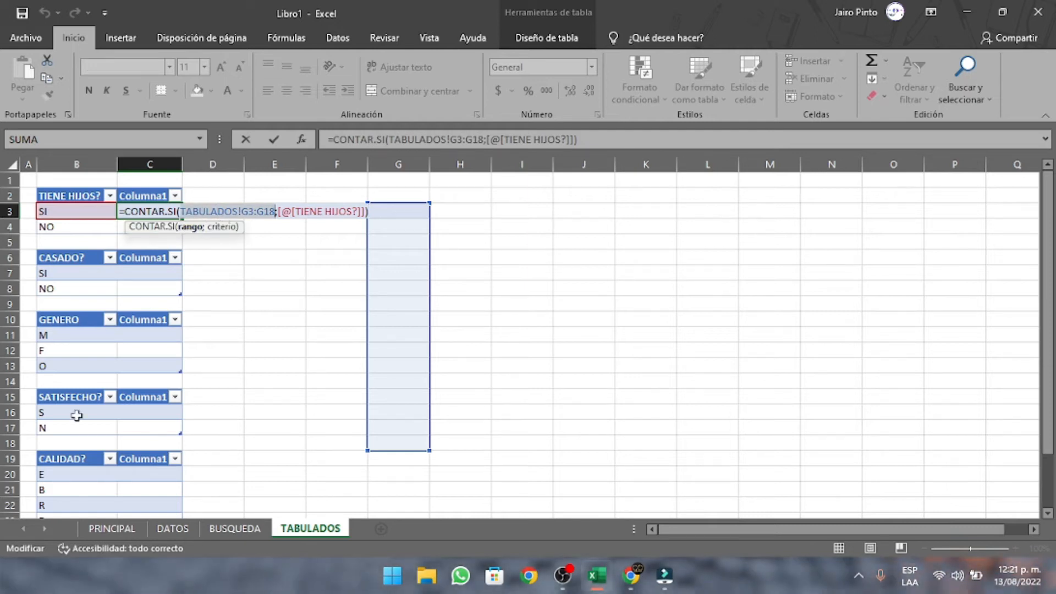
left_click(112, 528)
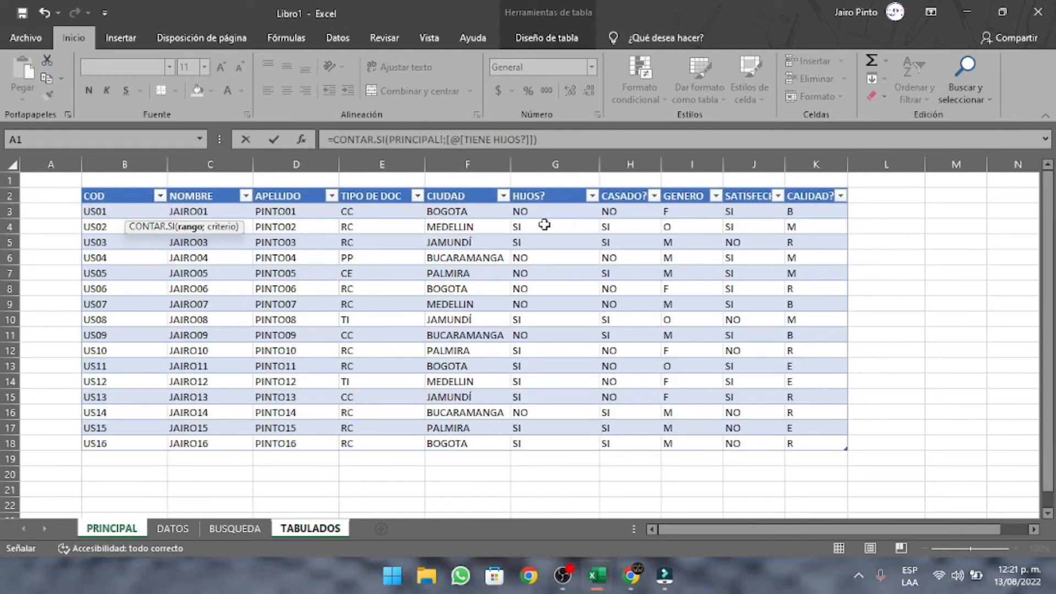
left_click(550, 188)
type(";")
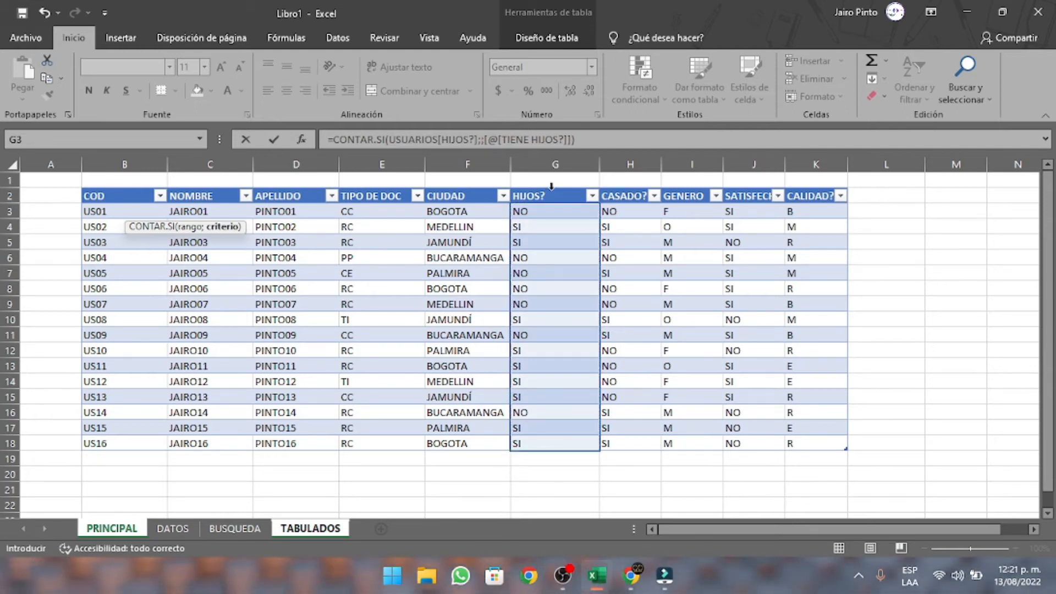
Step: Point the criterion of the HIJOS? count formula at cell B3, the SI entry of the TIENE HIJOS? table on the TABULADOS sheet
left_click_drag(187, 211, 308, 212)
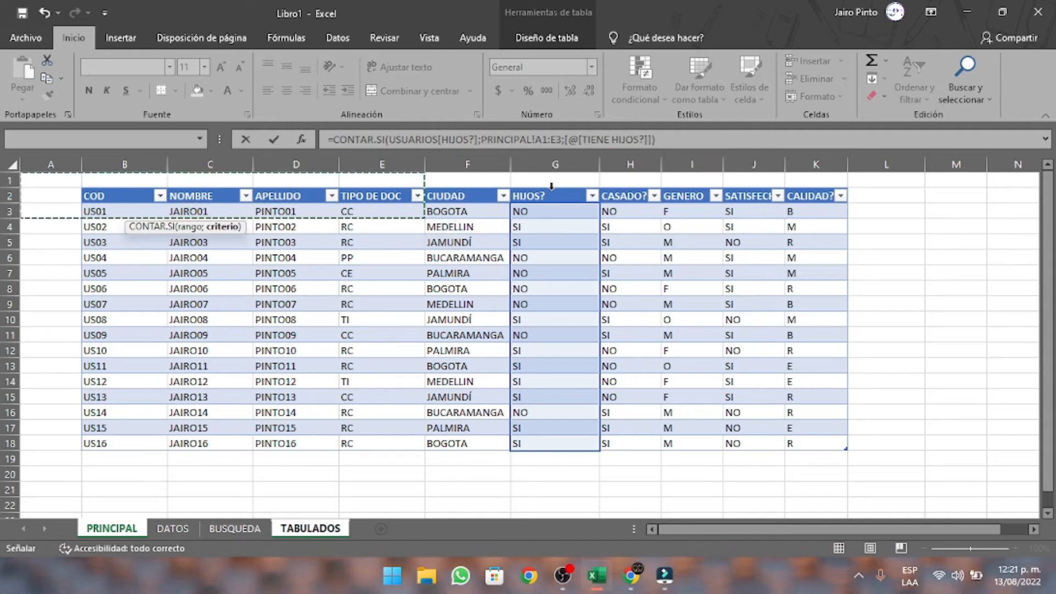
key("ctrl+Home")
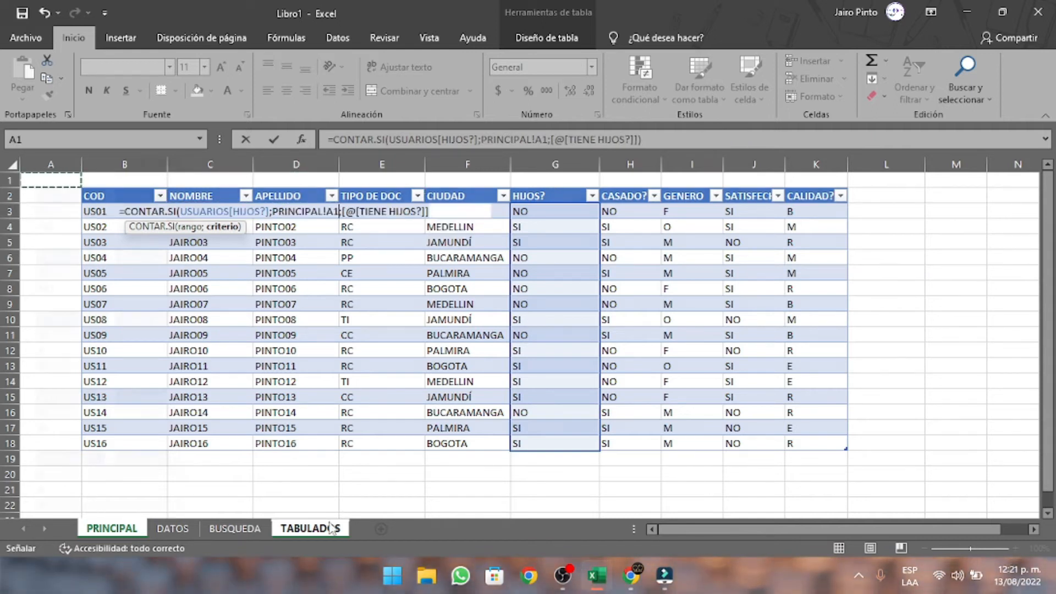
left_click(311, 528)
left_click(92, 211)
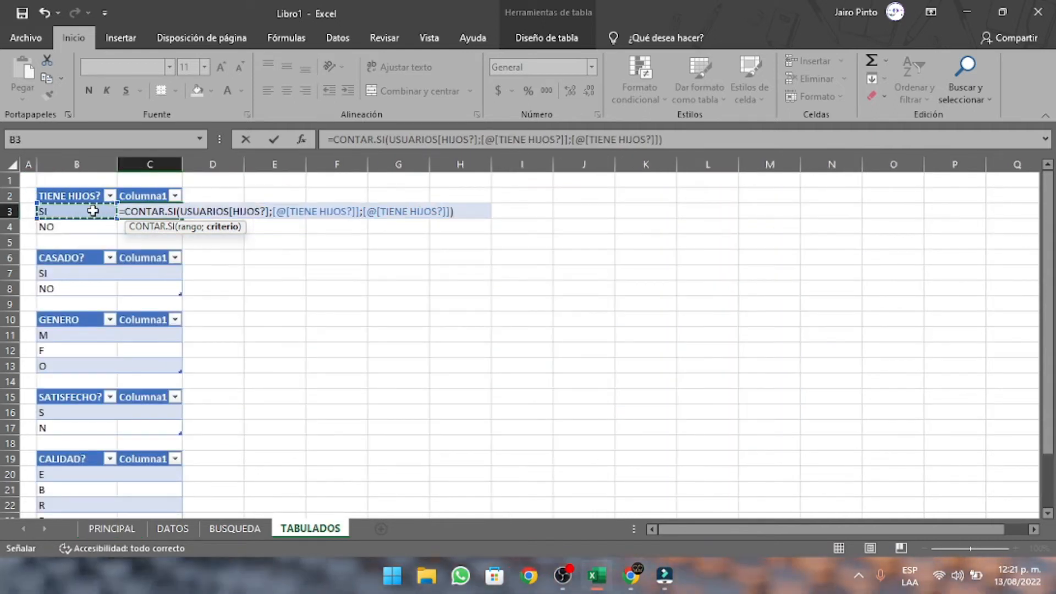
Step: Remove the leftover duplicate criterion so that C3 holds =CONTAR.SI(USUARIOS[HIJOS?];[@[TIENE HIJOS?]])
key("Delete")
key("Delete")
key("Delete")
key("Delete")
key("Delete")
key("Delete")
key("Delete")
key("Delete")
key("Delete")
key("Delete")
key("Delete")
key("Delete")
key("Delete")
key("Delete")
key("Delete")
key("Delete")
key("Delete")
key("Delete")
key("Delete")
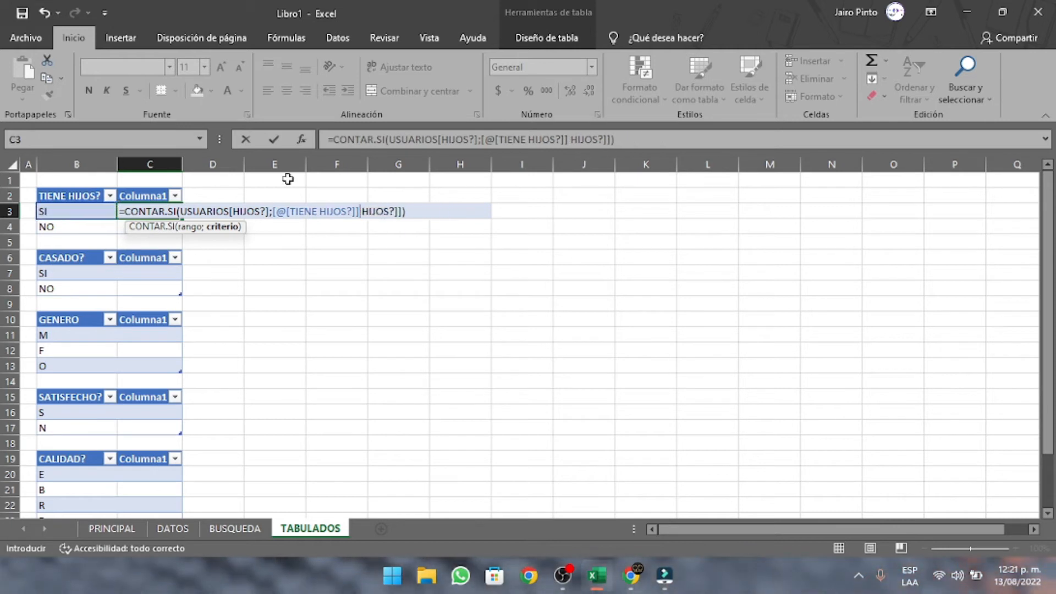
type(")")
key("Return")
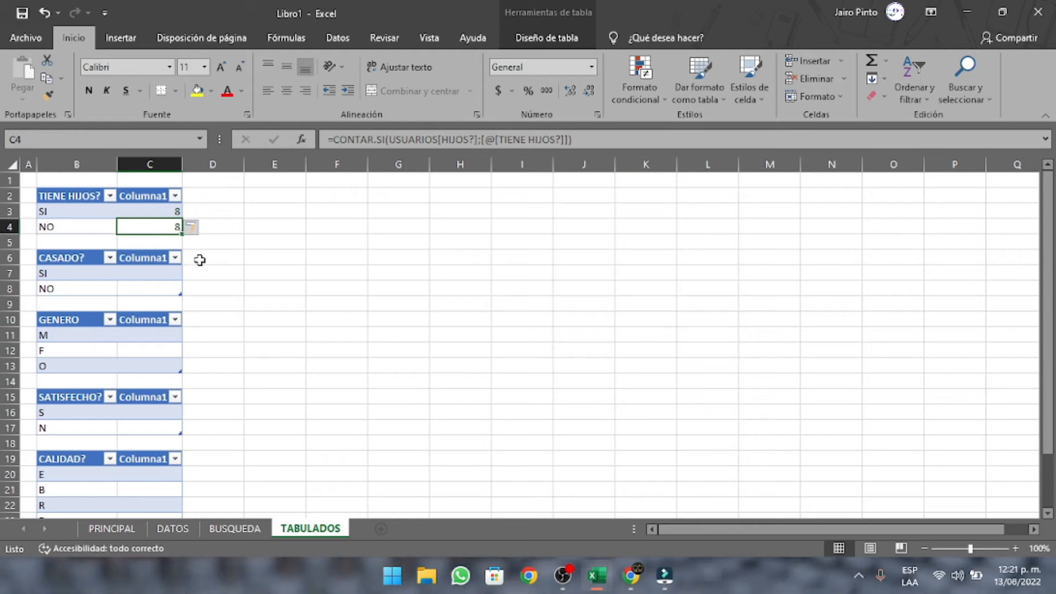
Step: Replace the cell-reference criterion in C3's formula with the literal text "SI"
left_click(160, 211)
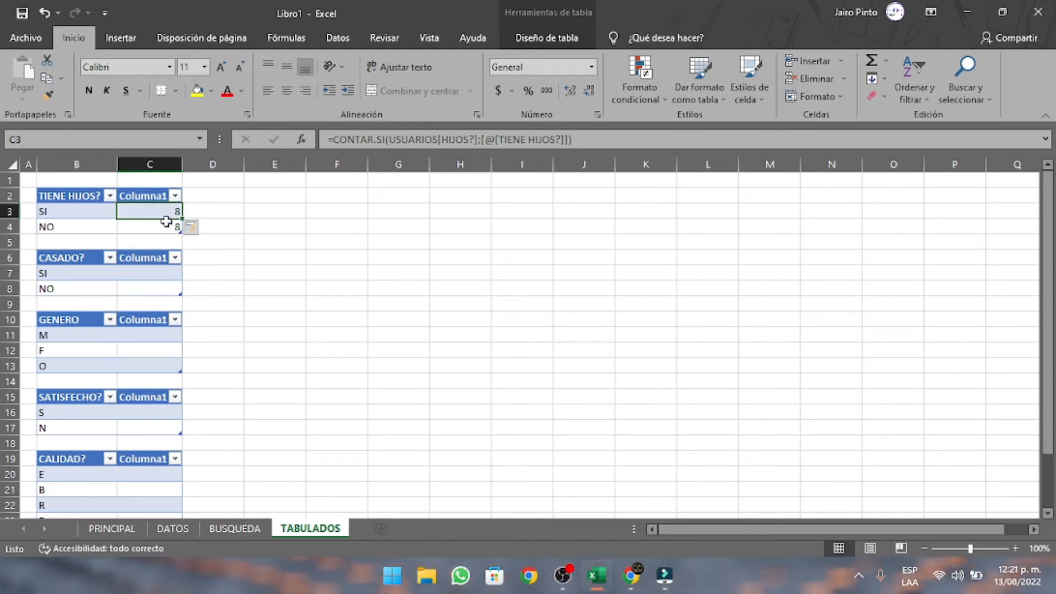
double_click(166, 210)
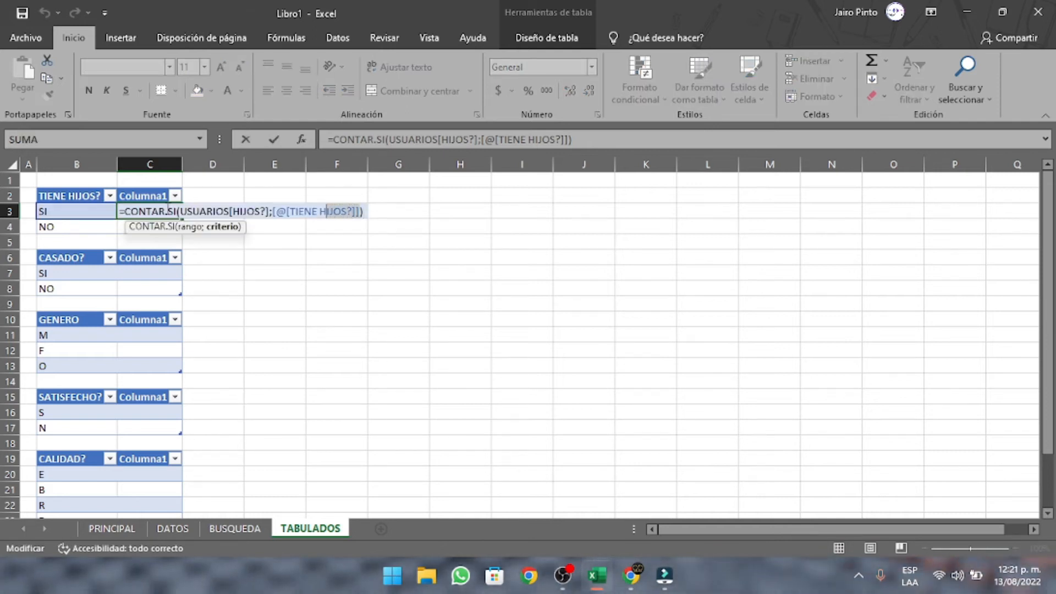
key("BackSpace")
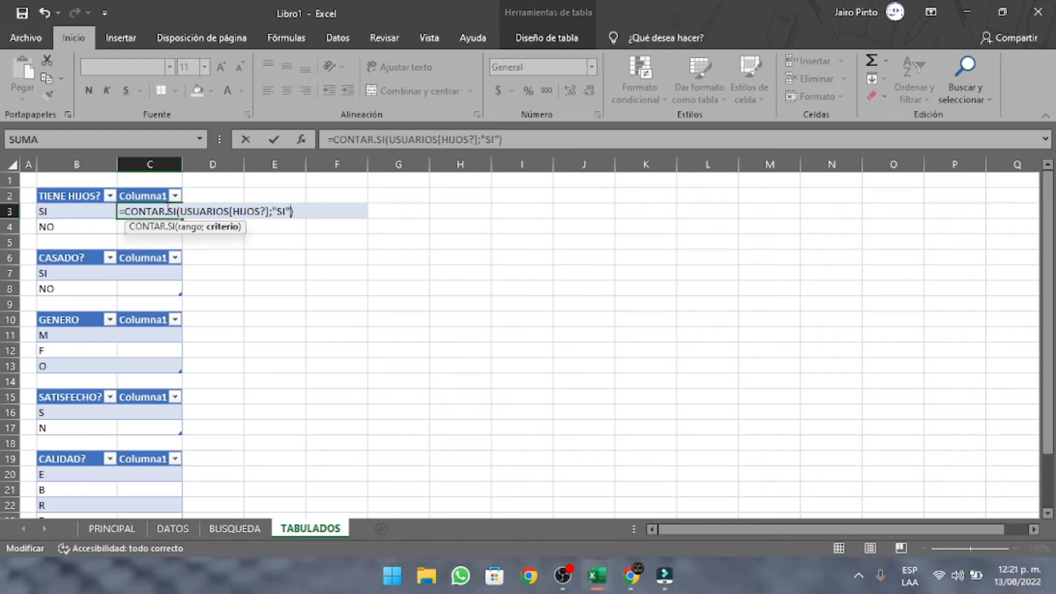
key("Return")
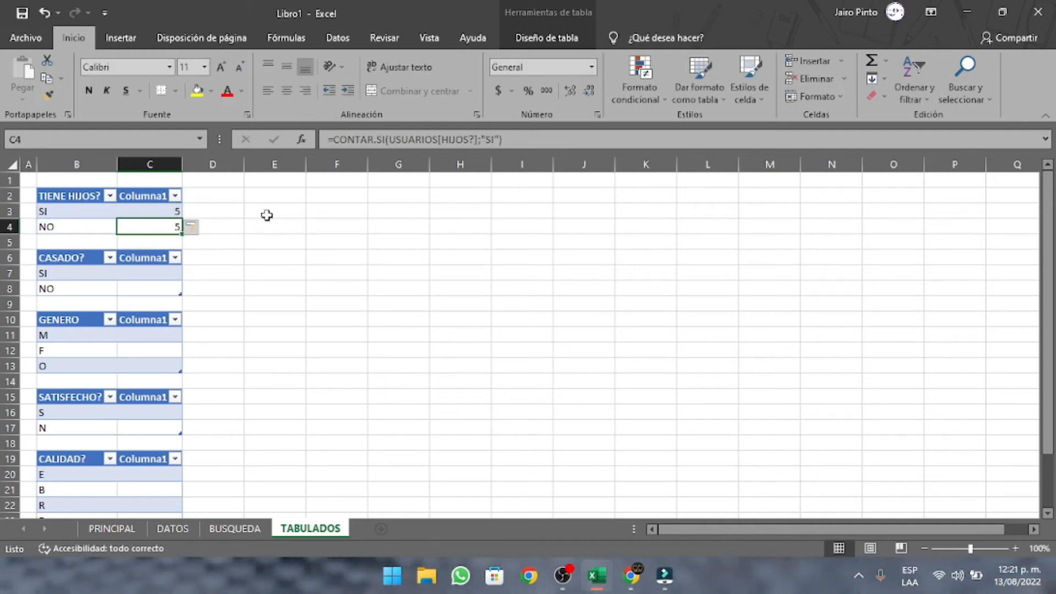
key("Up")
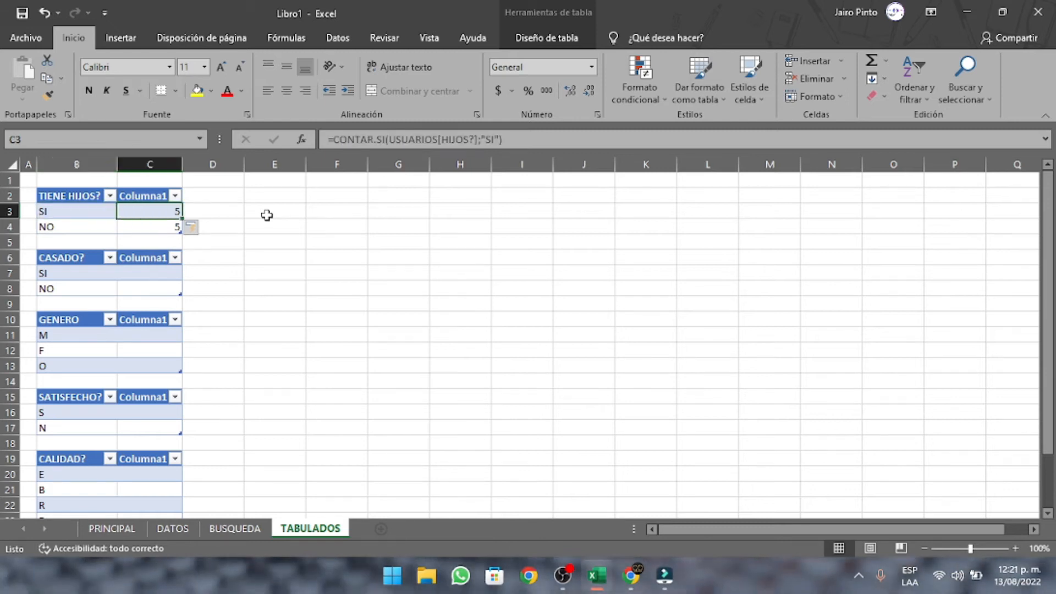
Step: Change the criterion of the formula in C4, beside NO, to the literal text "NO"
left_click(165, 225)
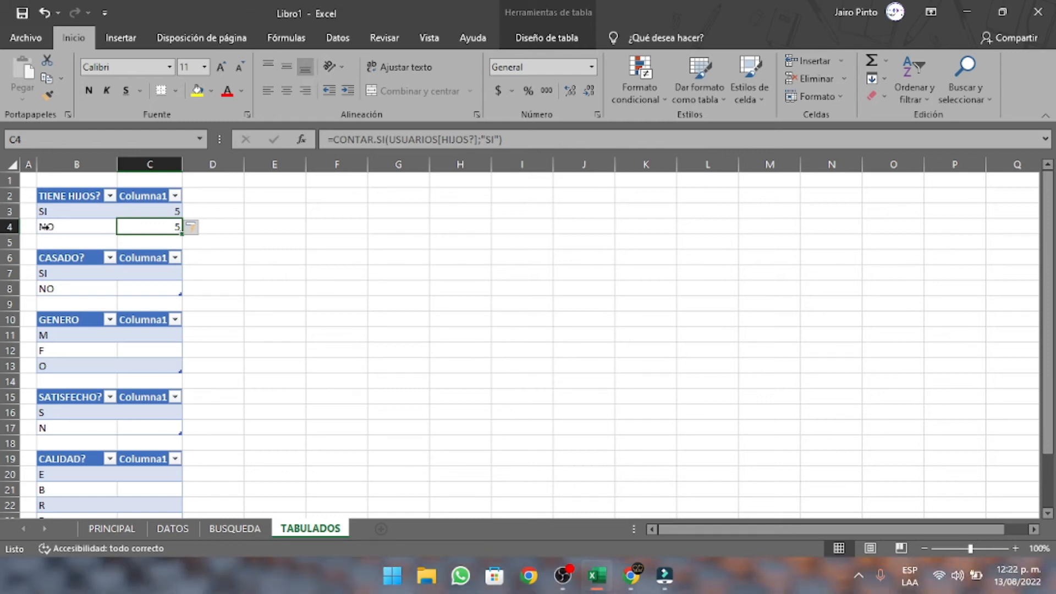
key("F2")
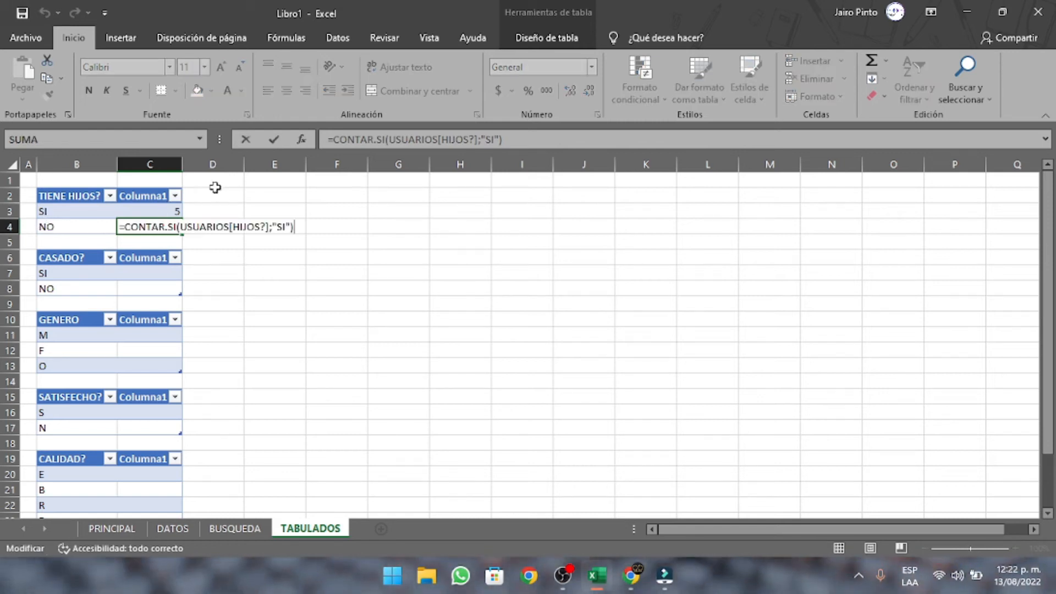
key("Left")
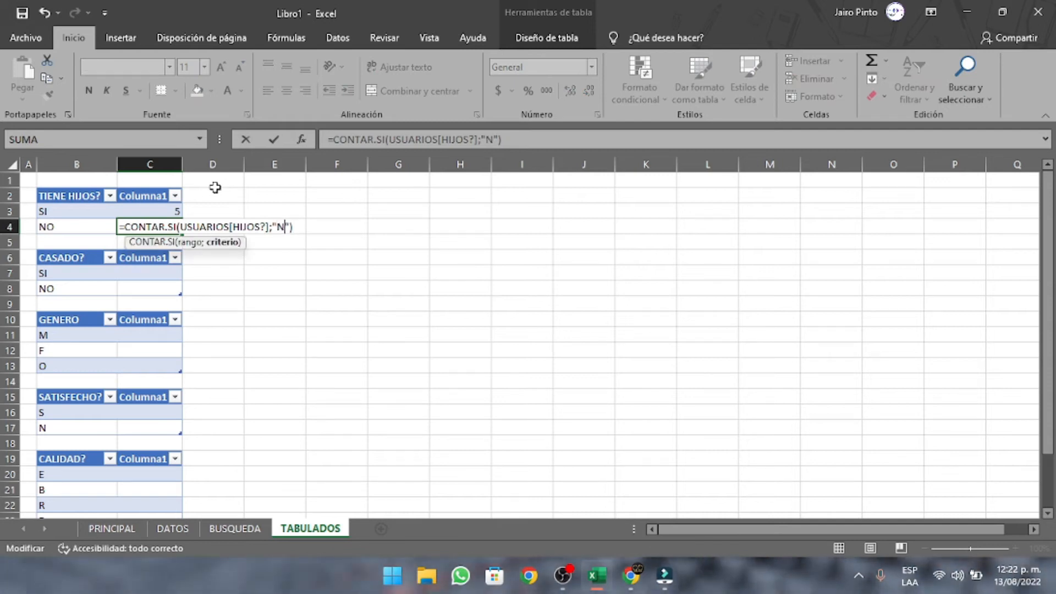
key("Return")
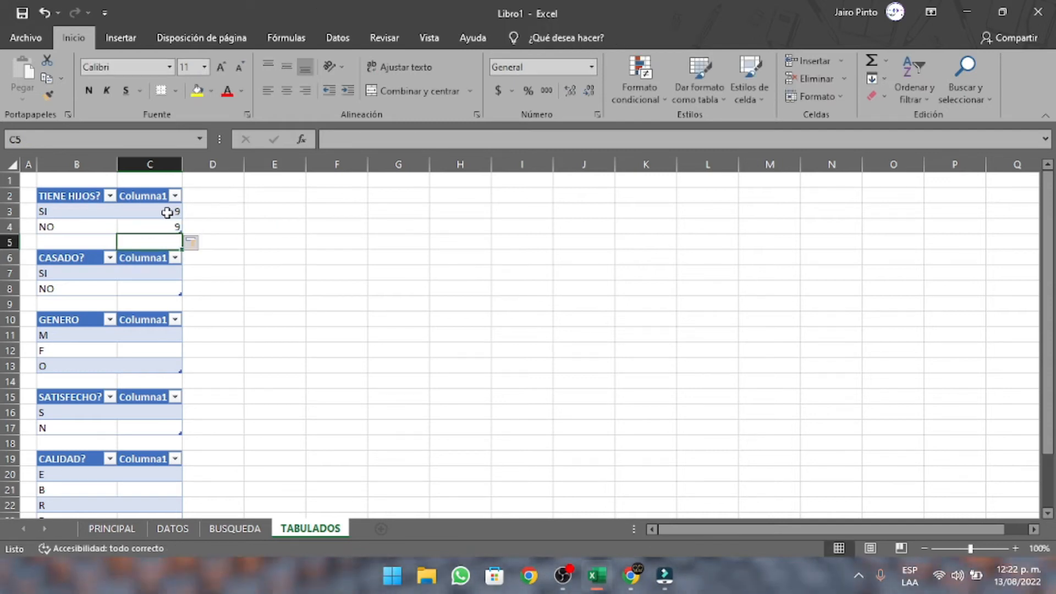
Step: Compare the formulas and results in C3 and C4 of the TIENE HIJOS? table
key("Up")
key("Up")
key("Down")
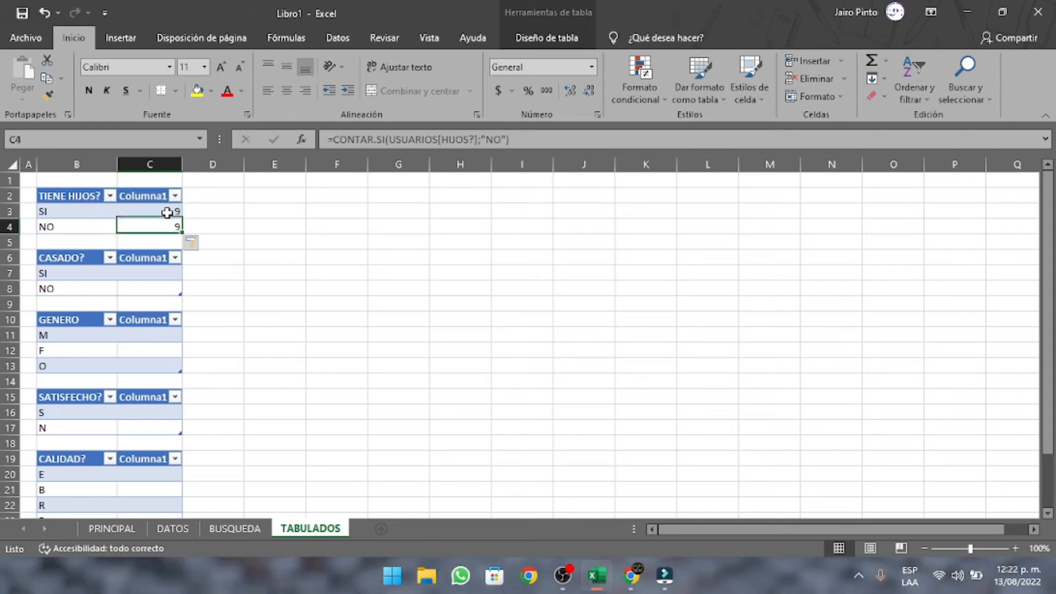
key("Up")
key("Down")
key("Up")
key("Down")
key("Up")
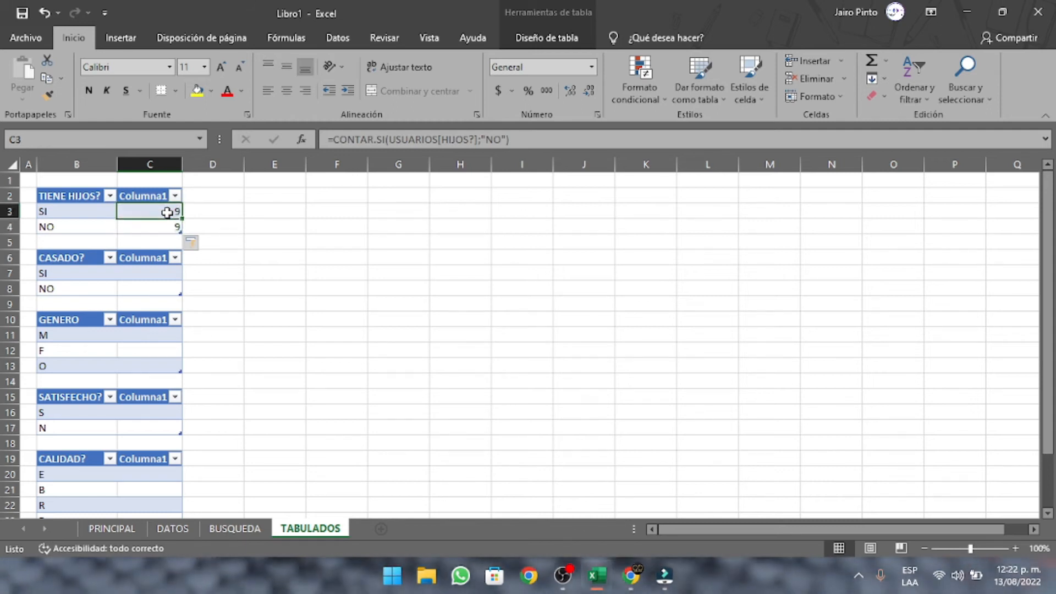
key("Down")
key("Up")
key("Down")
key("Up")
Step: Replace the literal criterion in C3 with a reference to B3, giving =CONTAR.SI(USUARIOS[HIJOS?];[@[TIENE HIJOS?]]), and check both rows
key("F2")
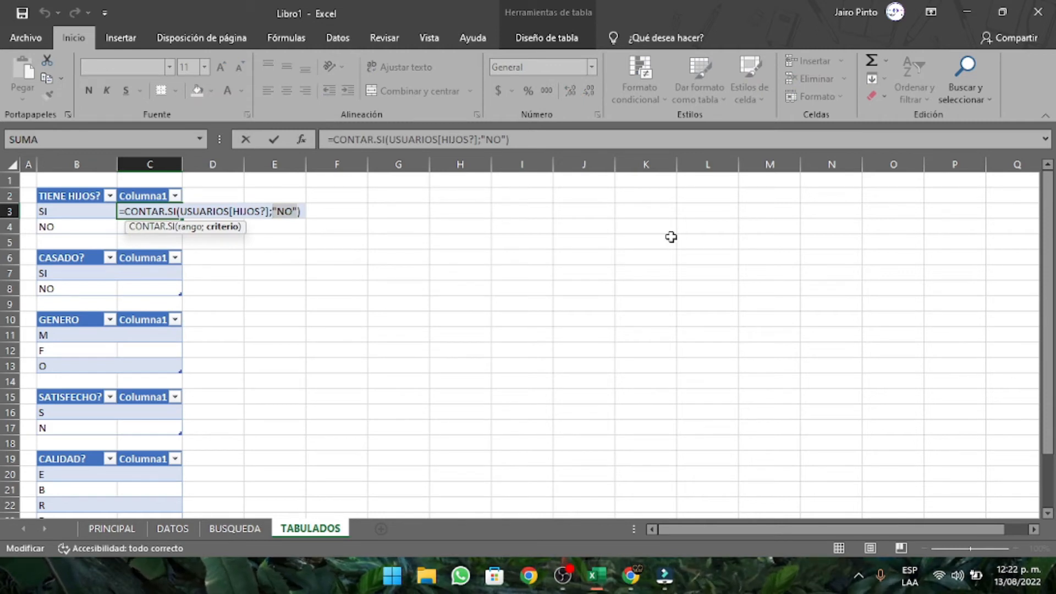
key("BackSpace")
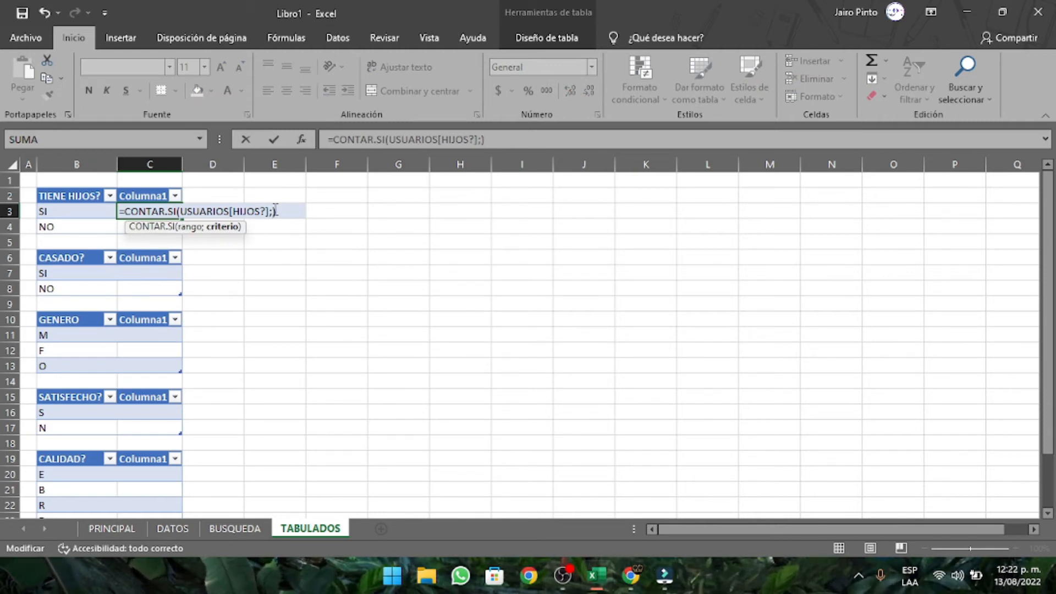
left_click(78, 214)
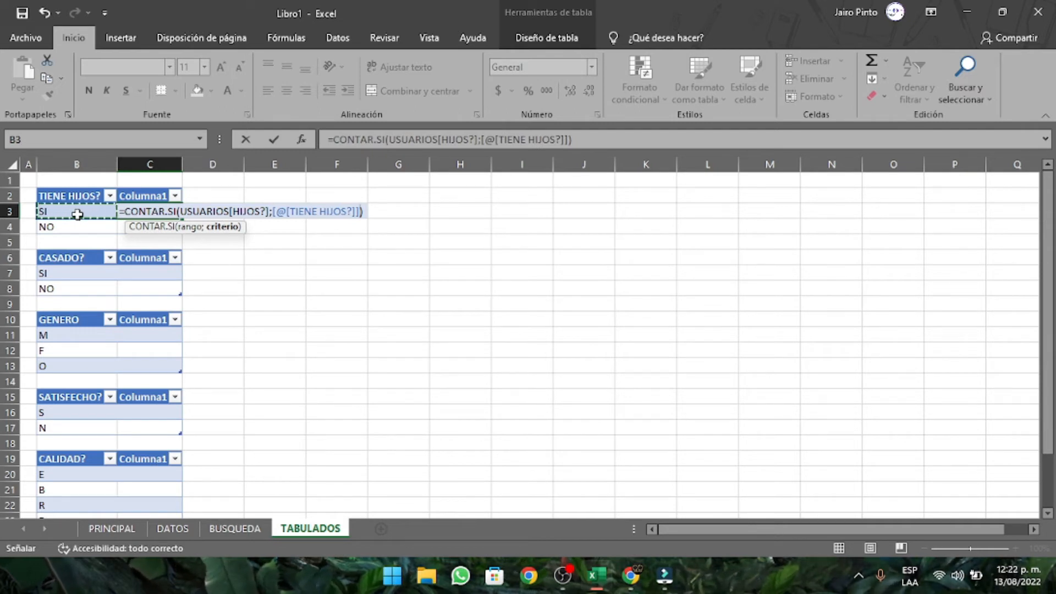
key("Return")
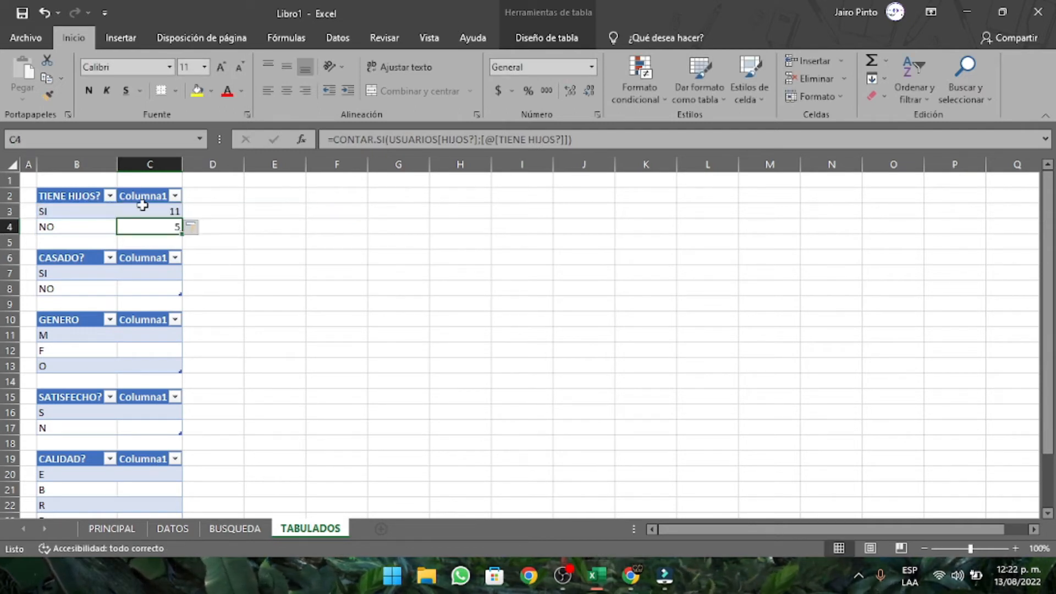
left_click(161, 212)
key("Down")
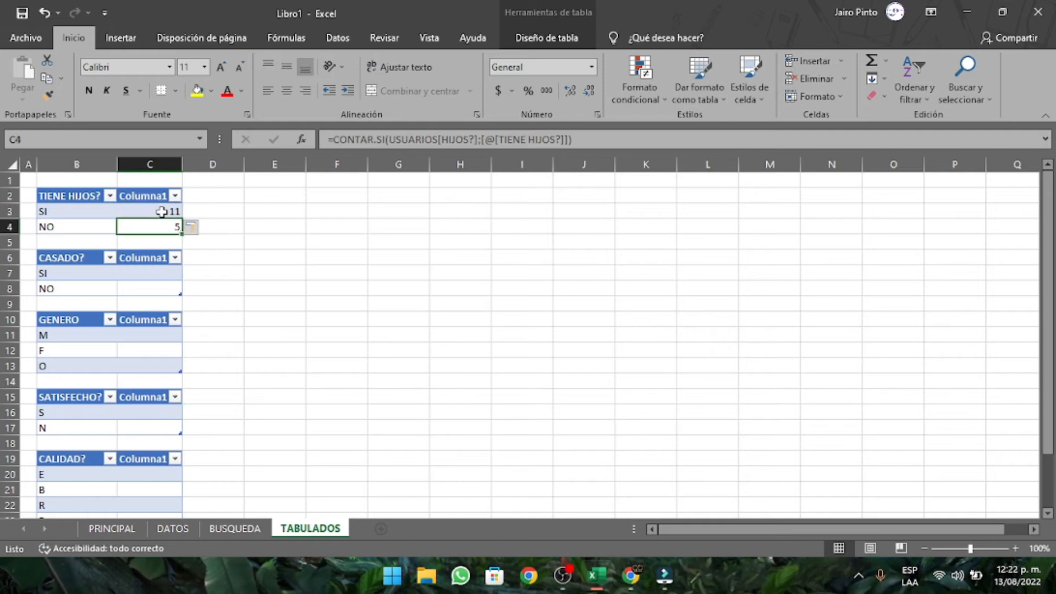
Step: Enter =CONTAR.SI(USUARIOS[CASADO?];[@[CASADO?]]) in C7 of the CASADO? table to count its SI and NO answers
left_click(134, 273)
type("=")
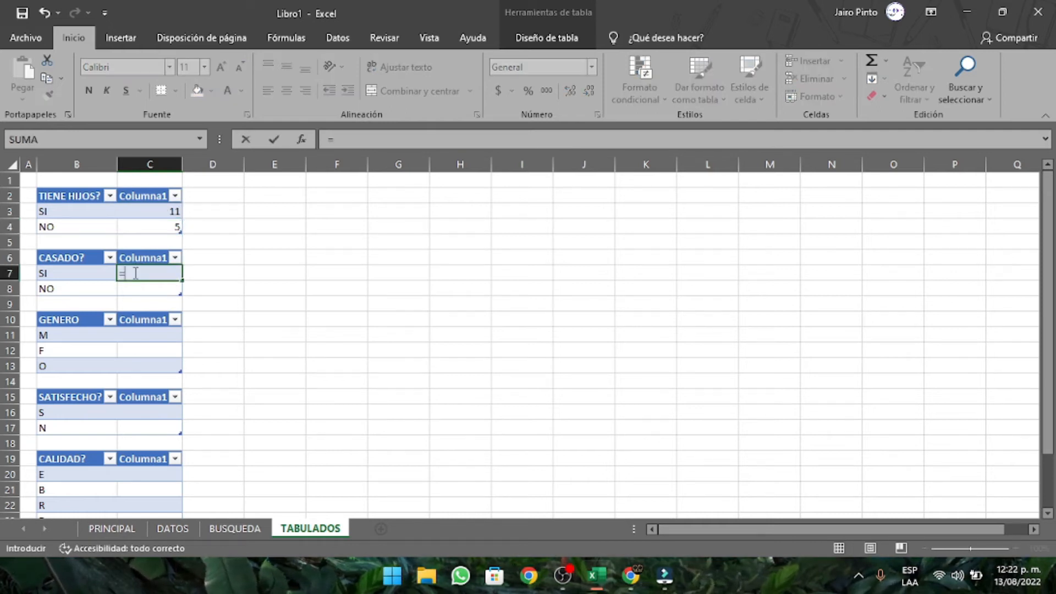
type("CONTAR.SI")
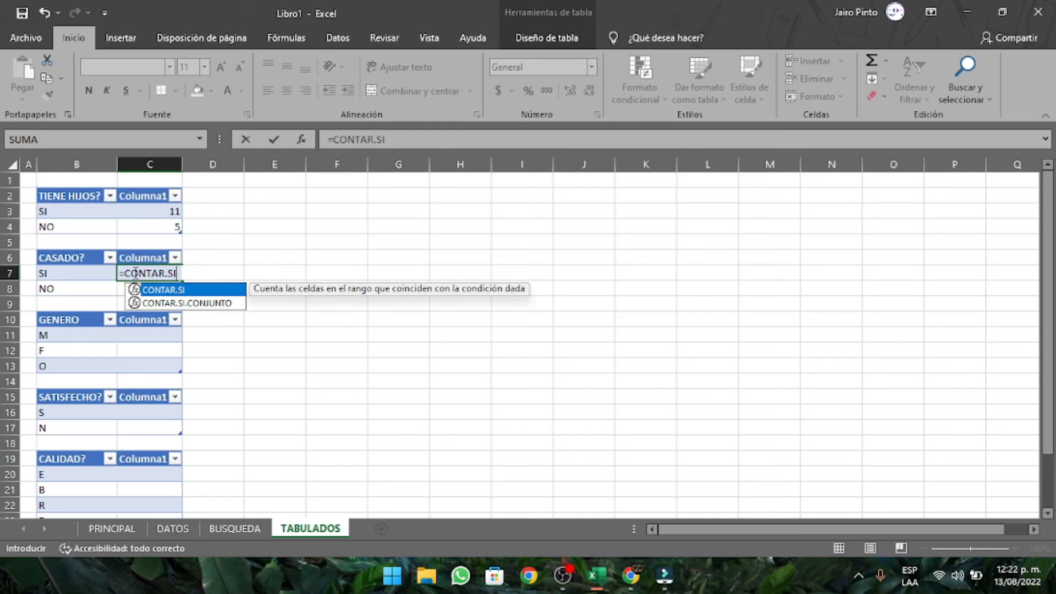
type("(")
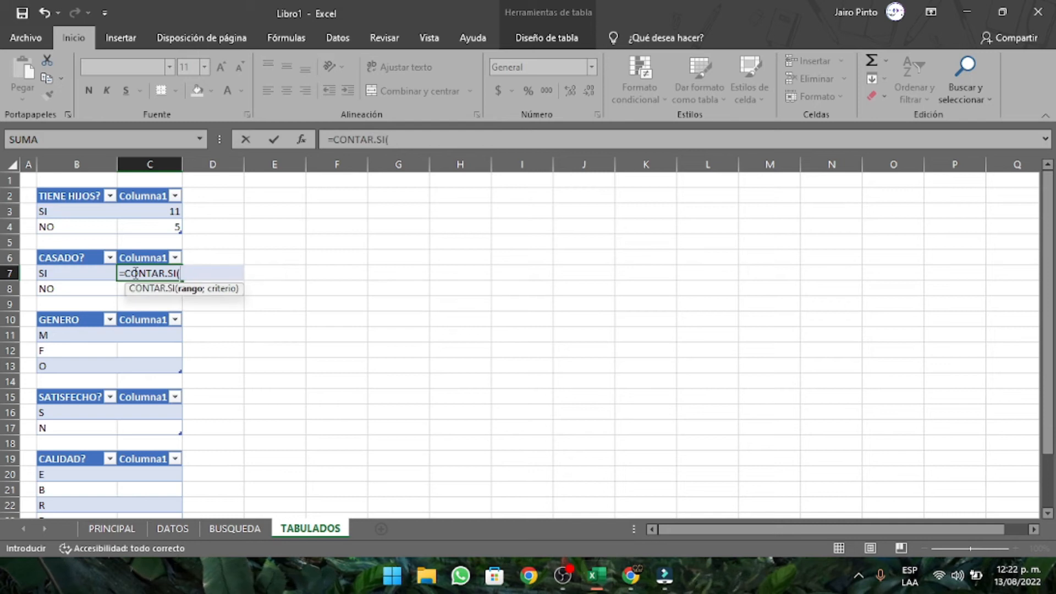
left_click(112, 529)
left_click(632, 189)
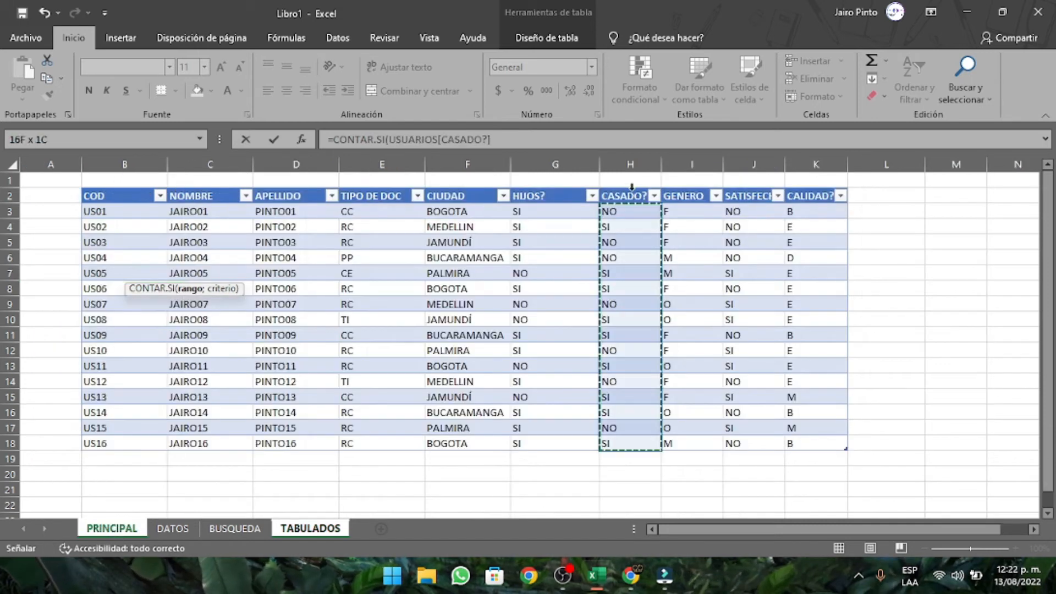
type(";")
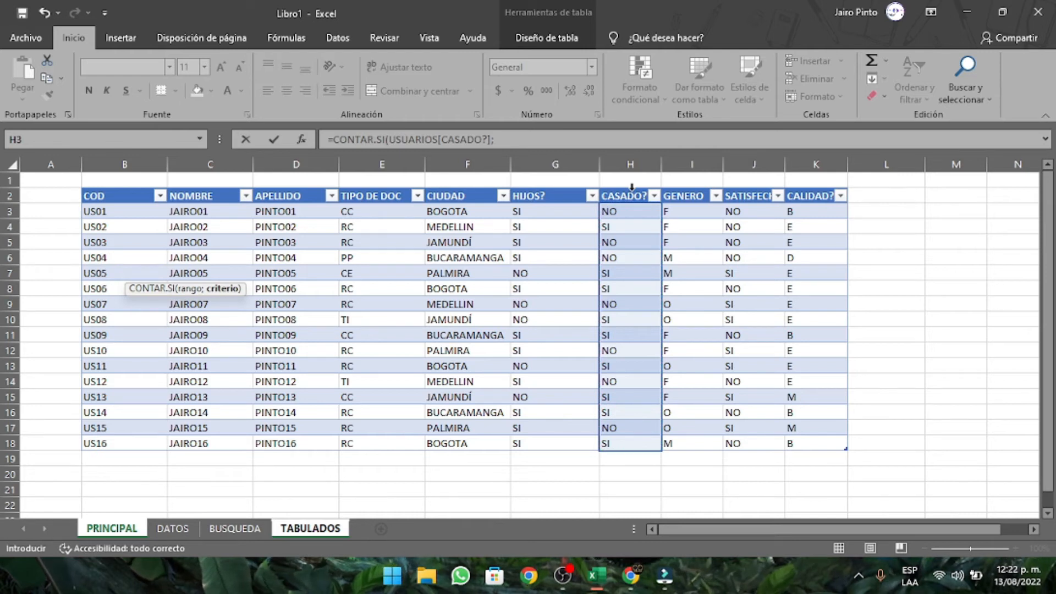
left_click(308, 532)
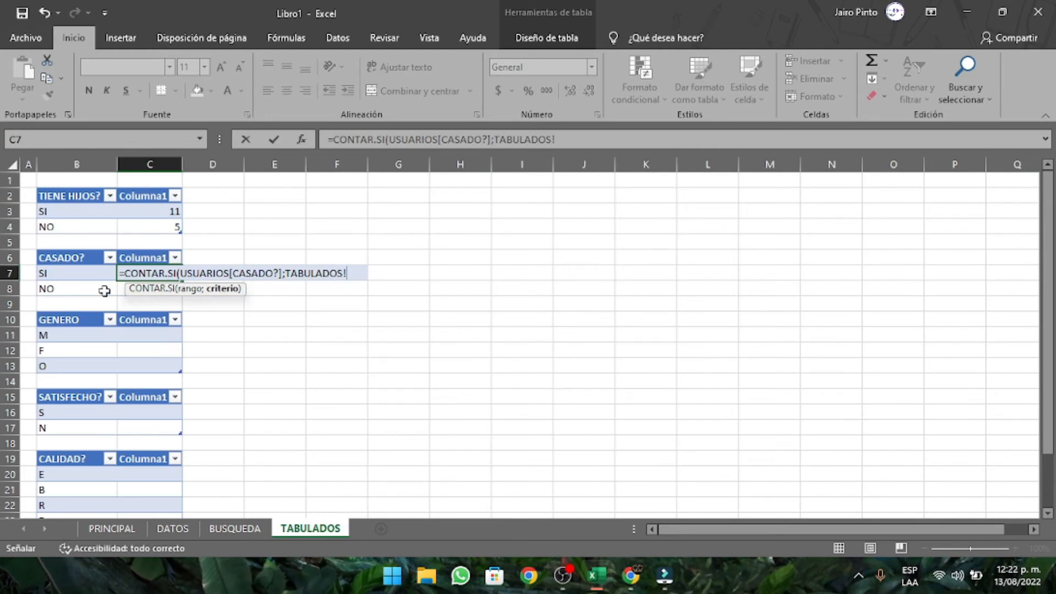
left_click(85, 266)
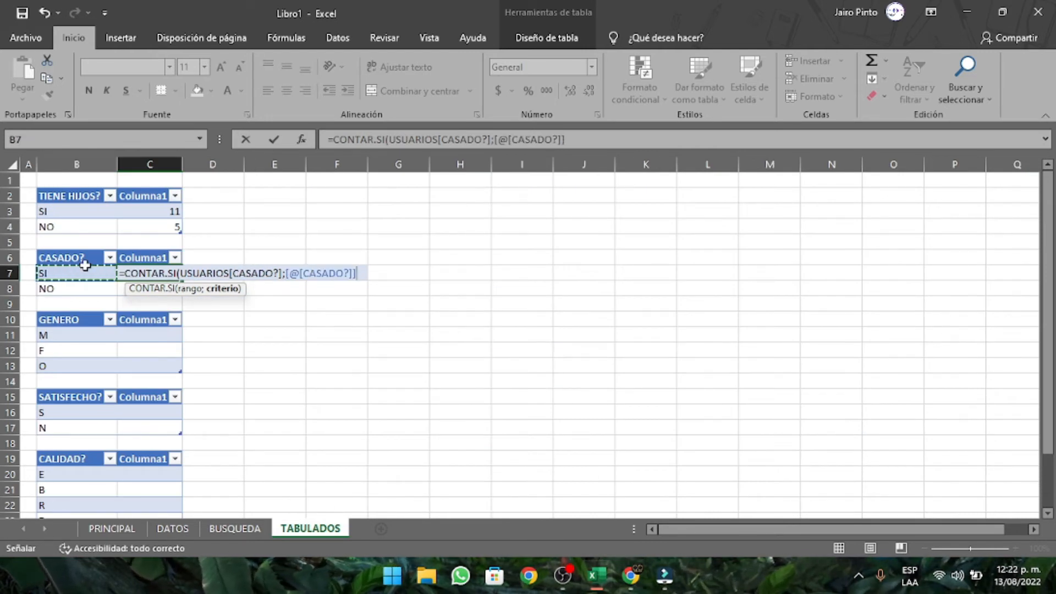
key("Return")
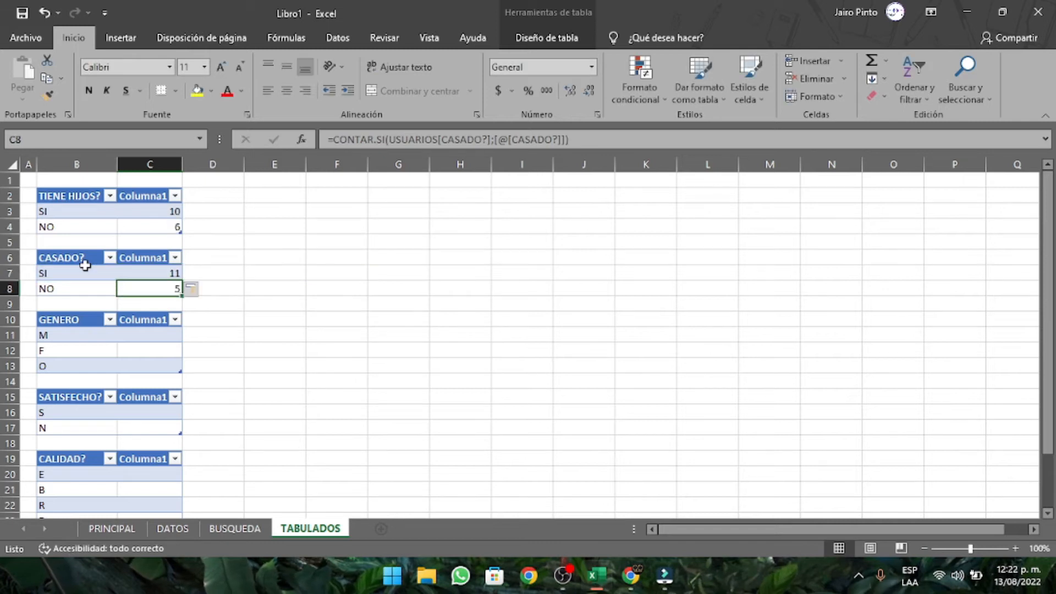
left_click(142, 339)
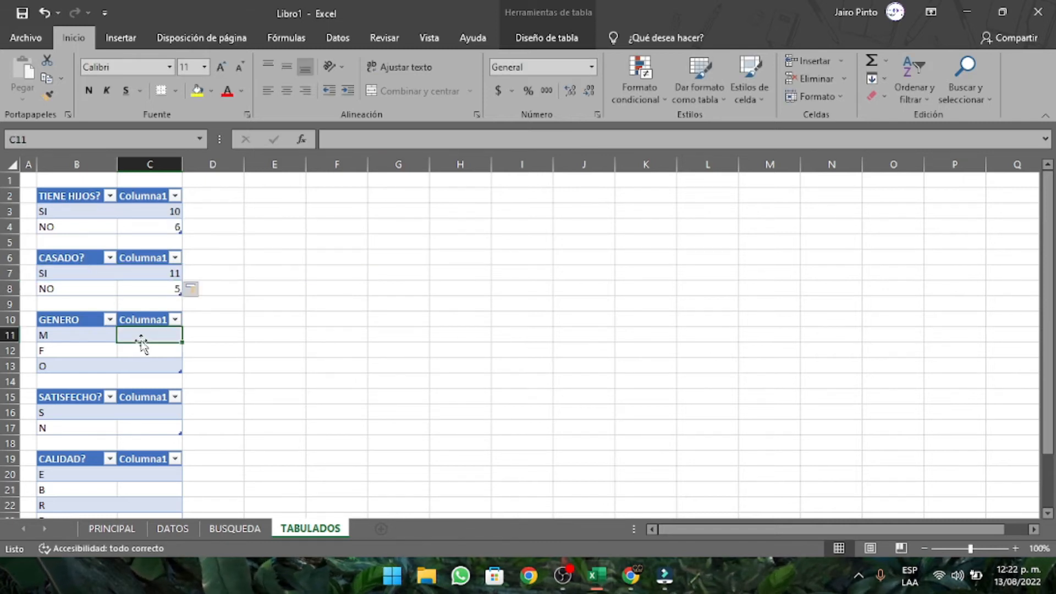
type("=")
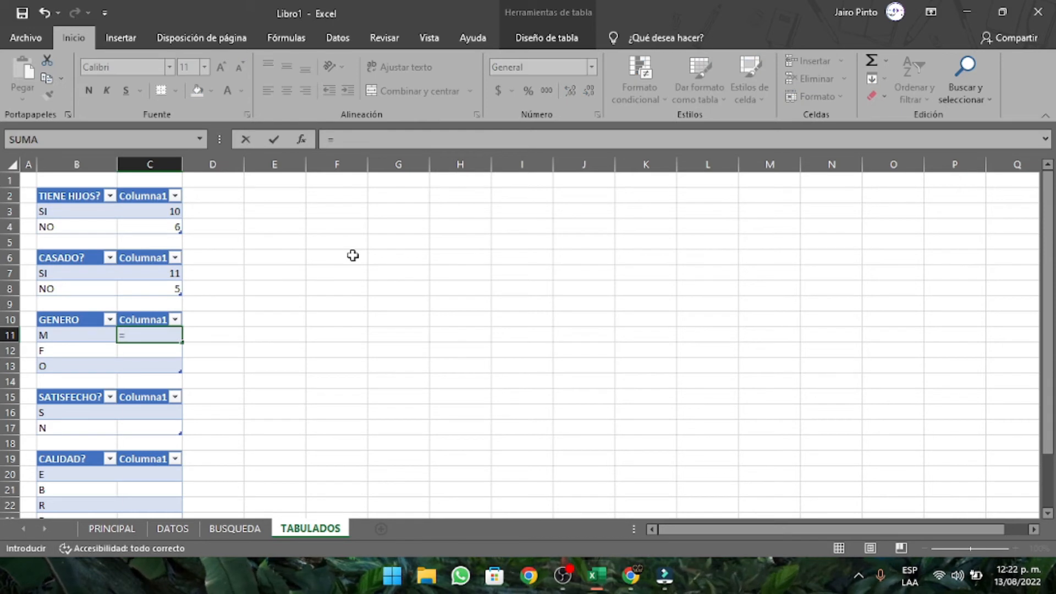
type("CONTAR.SI")
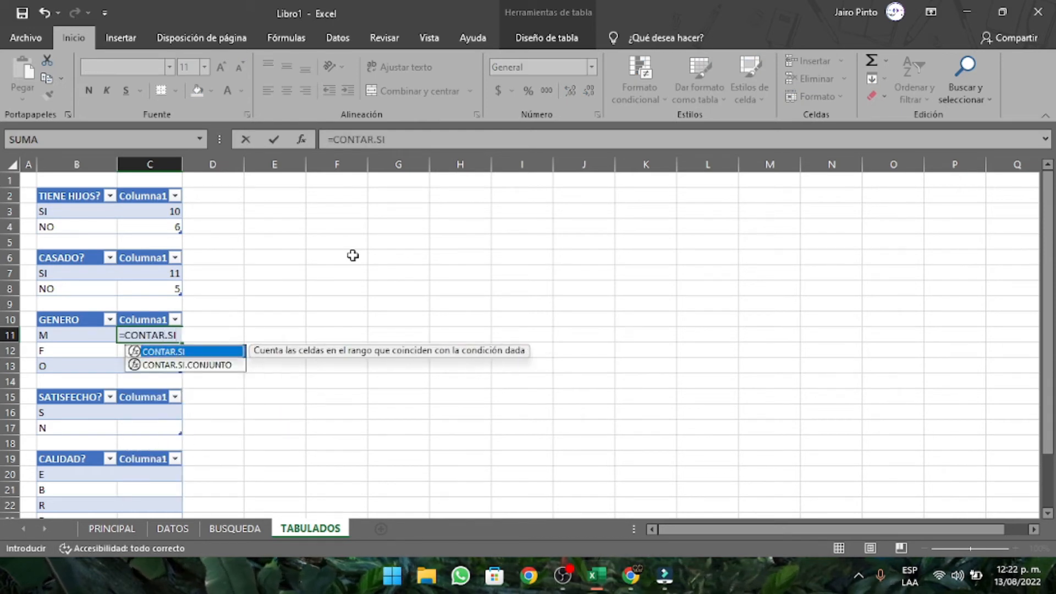
type("(PRINCIPAL!")
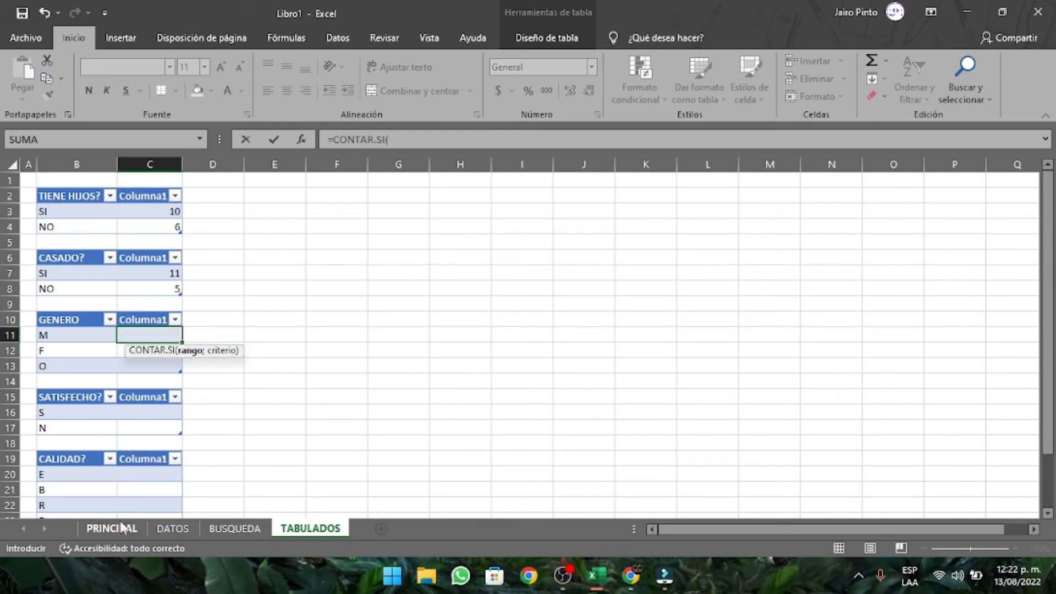
left_click(111, 528)
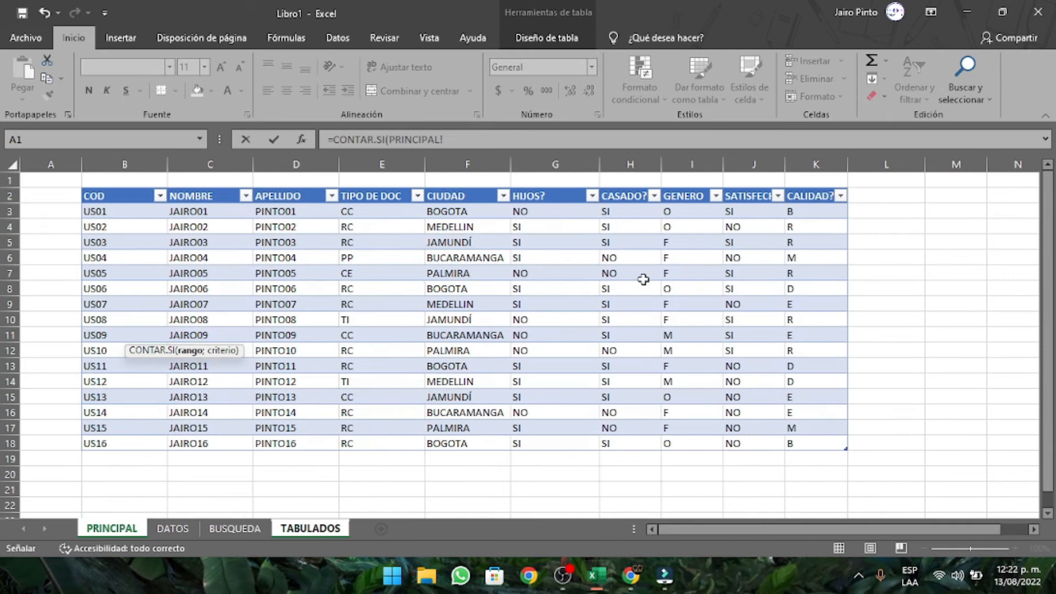
left_click(687, 197)
type(";")
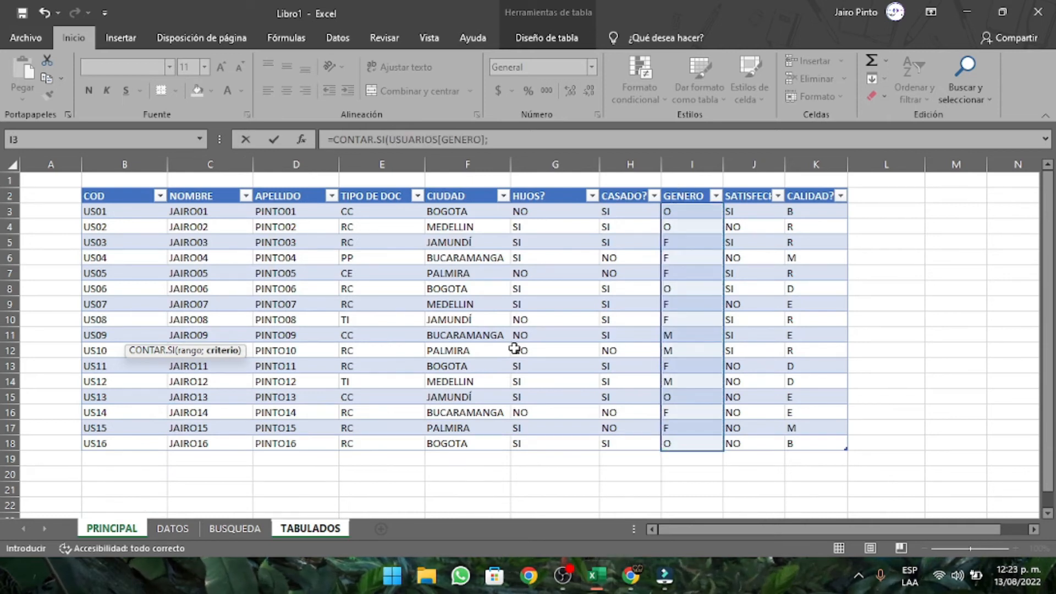
left_click(300, 532)
left_click_drag(297, 491, 176, 410)
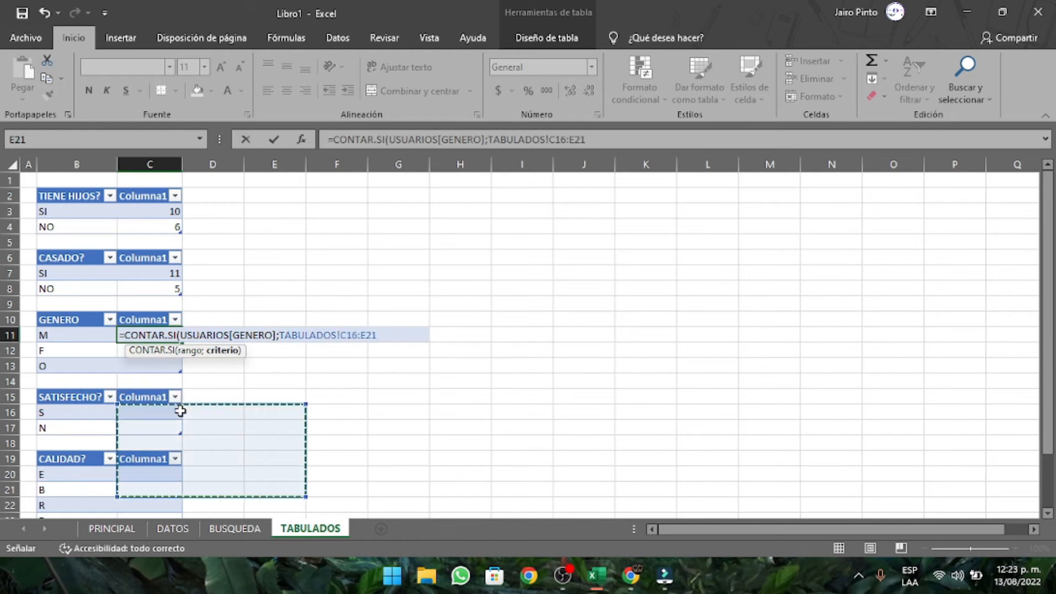
left_click(82, 337)
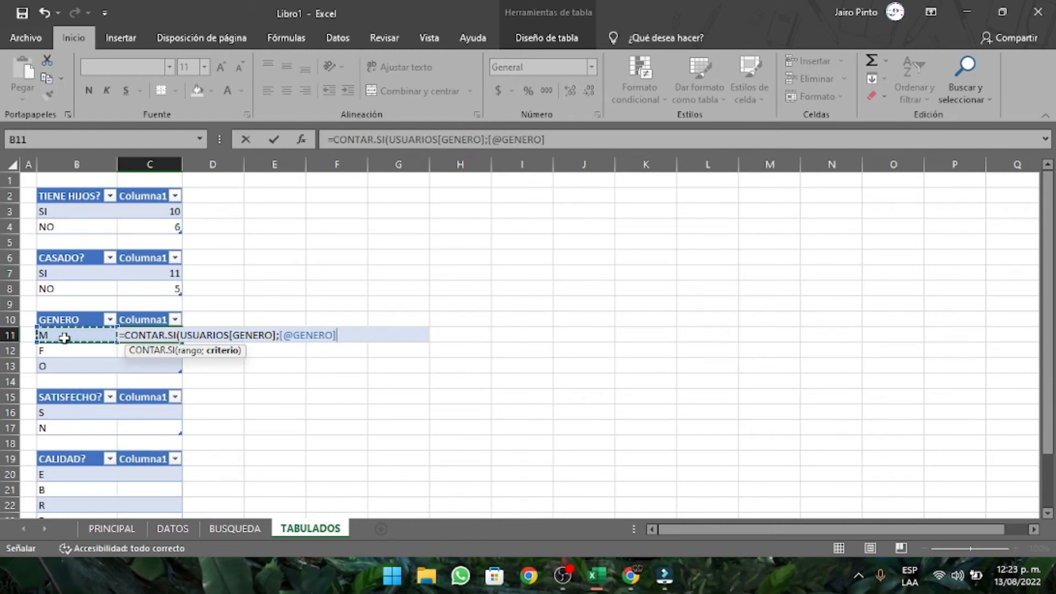
type(")")
key("Return")
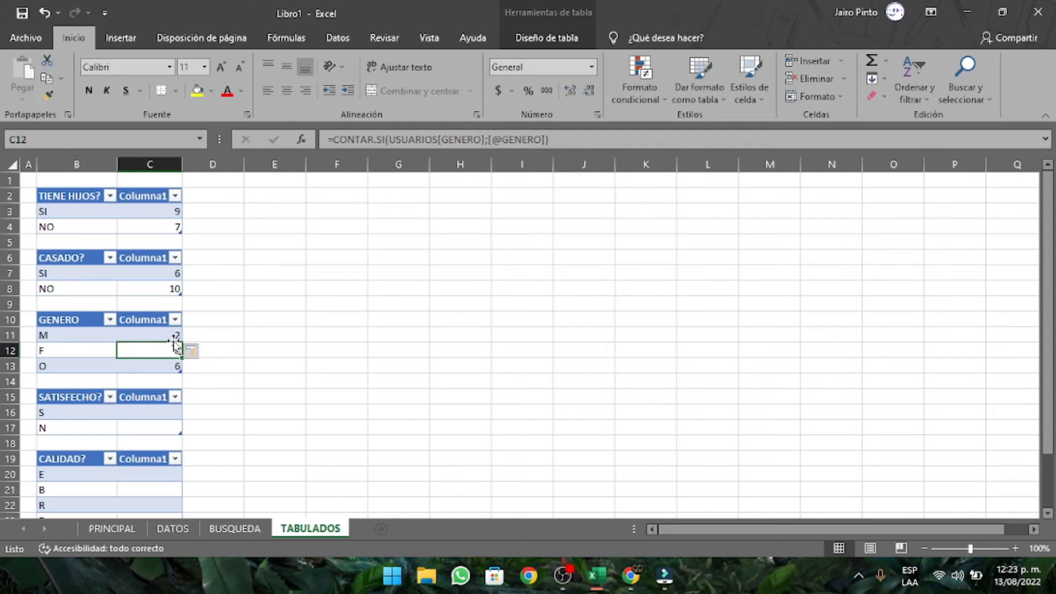
left_click(173, 335)
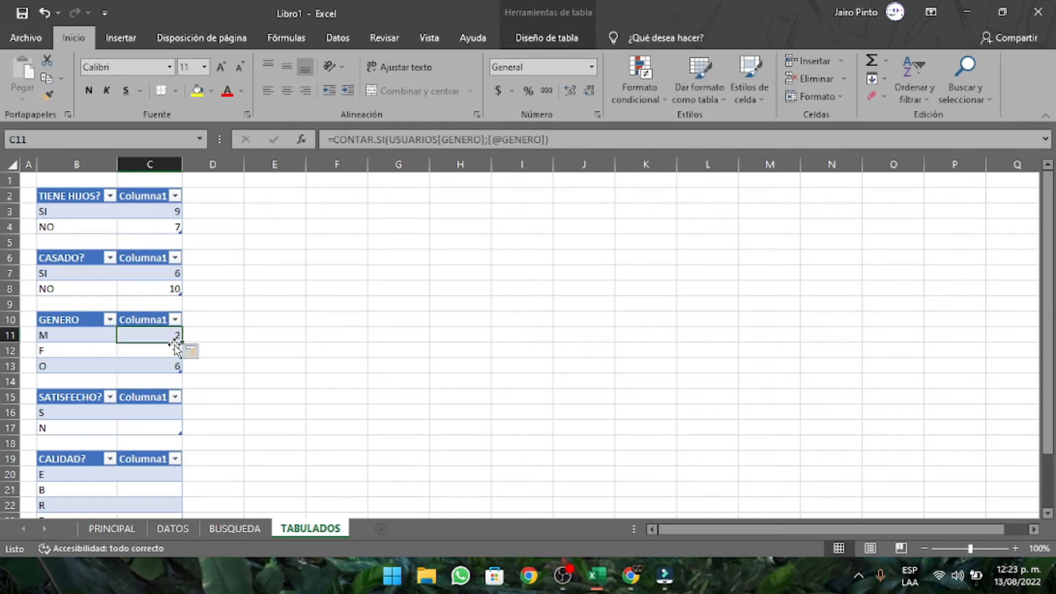
left_click(372, 292)
left_click(265, 292)
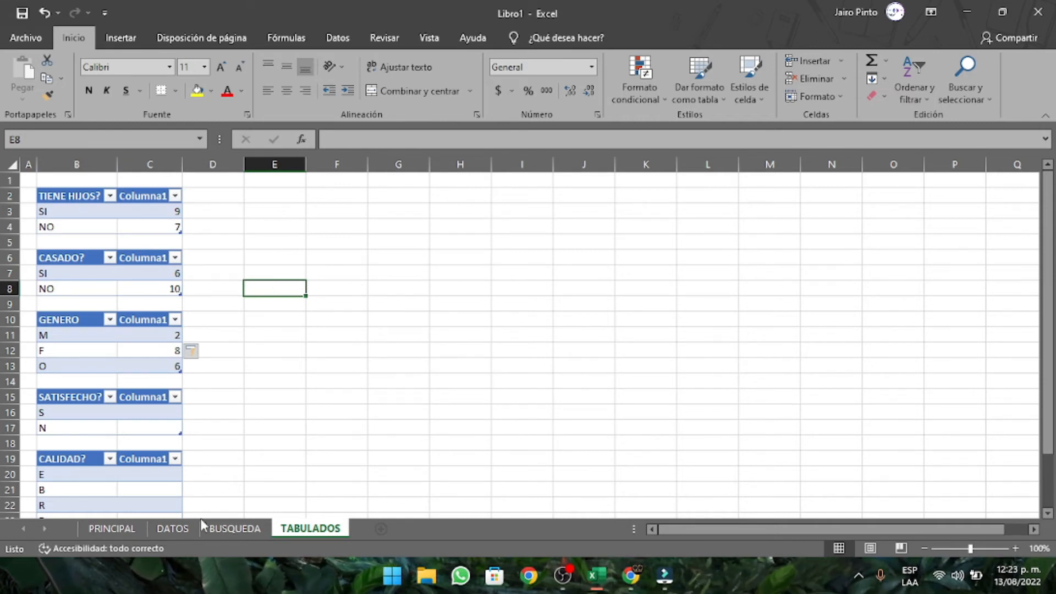
Step: Review the survey answers on the PRINCIPAL sheet against the TABULADOS tables and inspect the CALIDAD? formula in K6
left_click(117, 529)
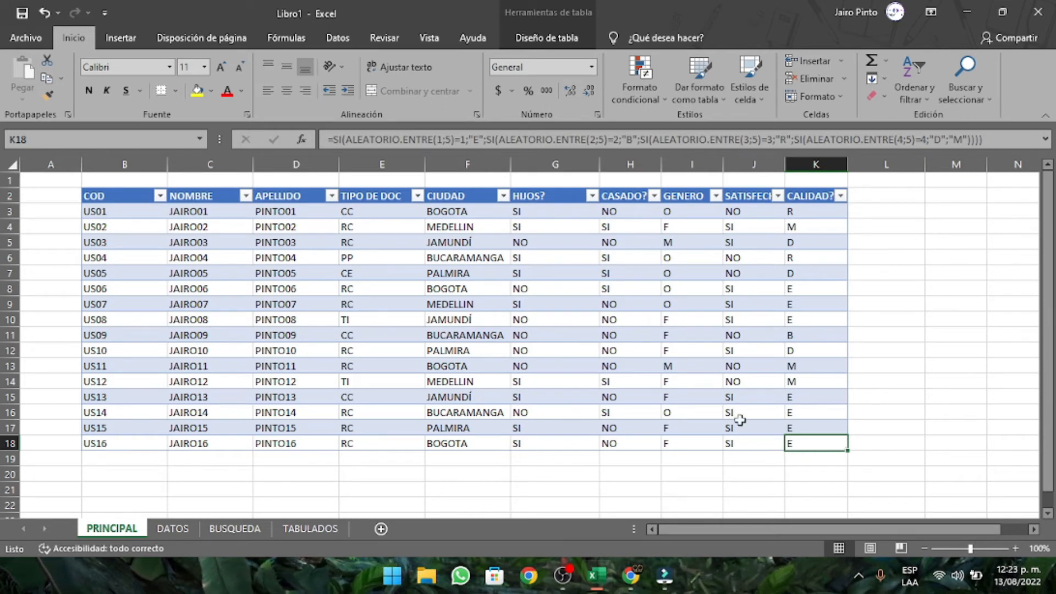
left_click(311, 530)
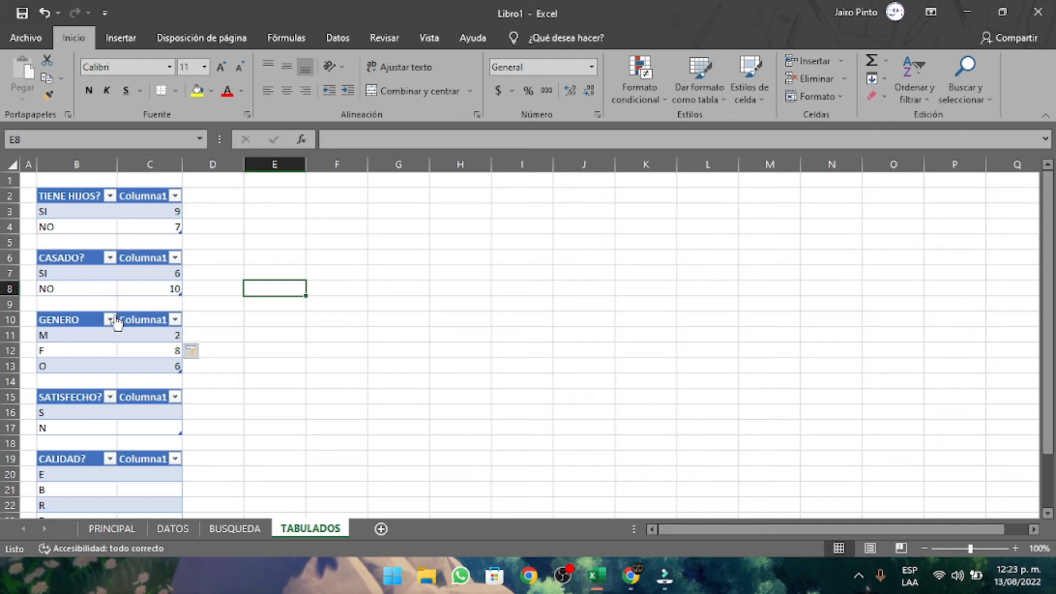
left_click(86, 271)
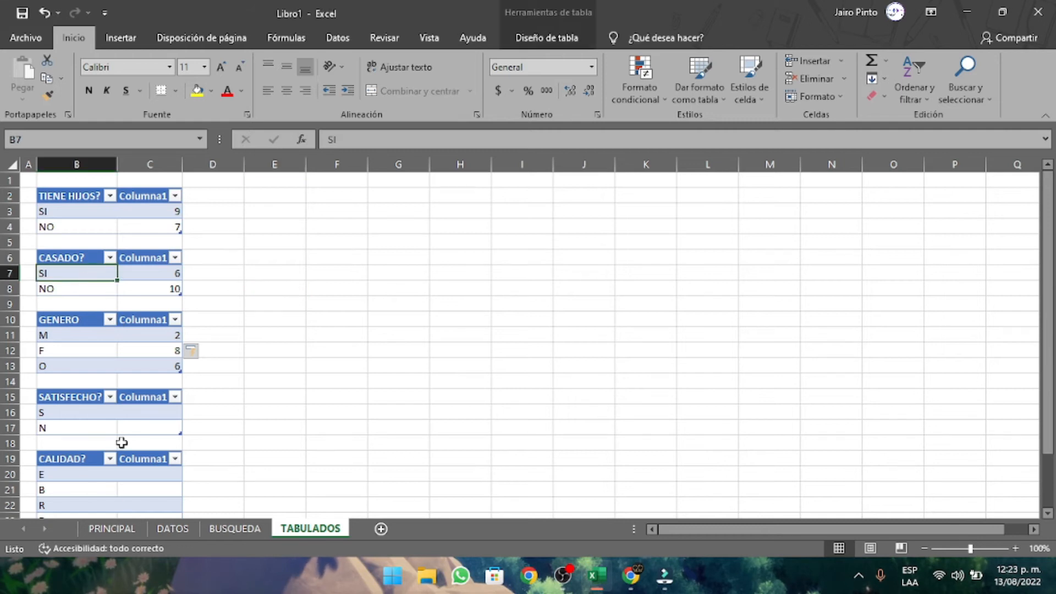
left_click(110, 527)
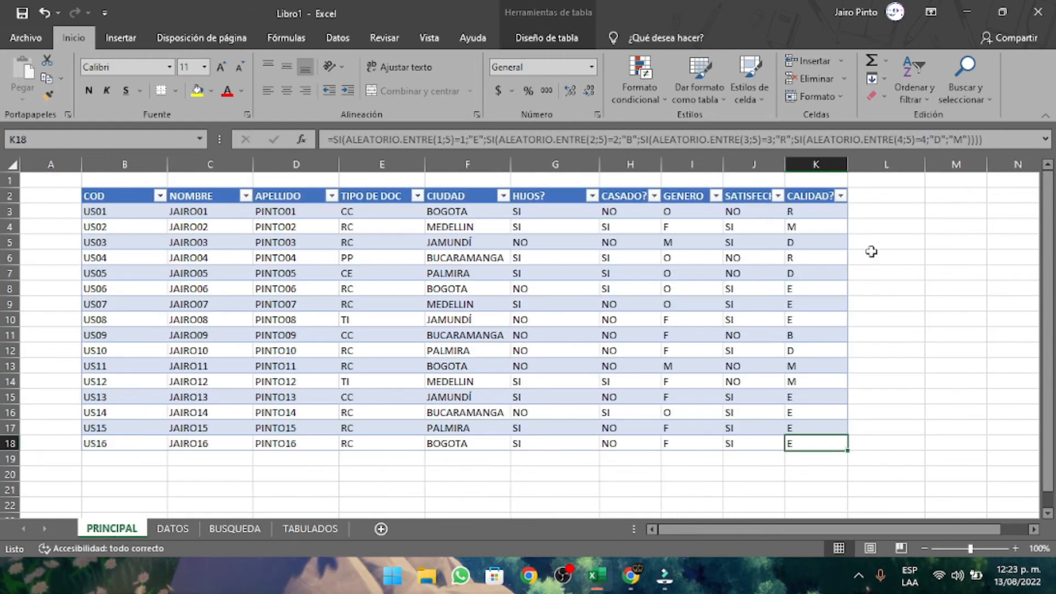
left_click(912, 258)
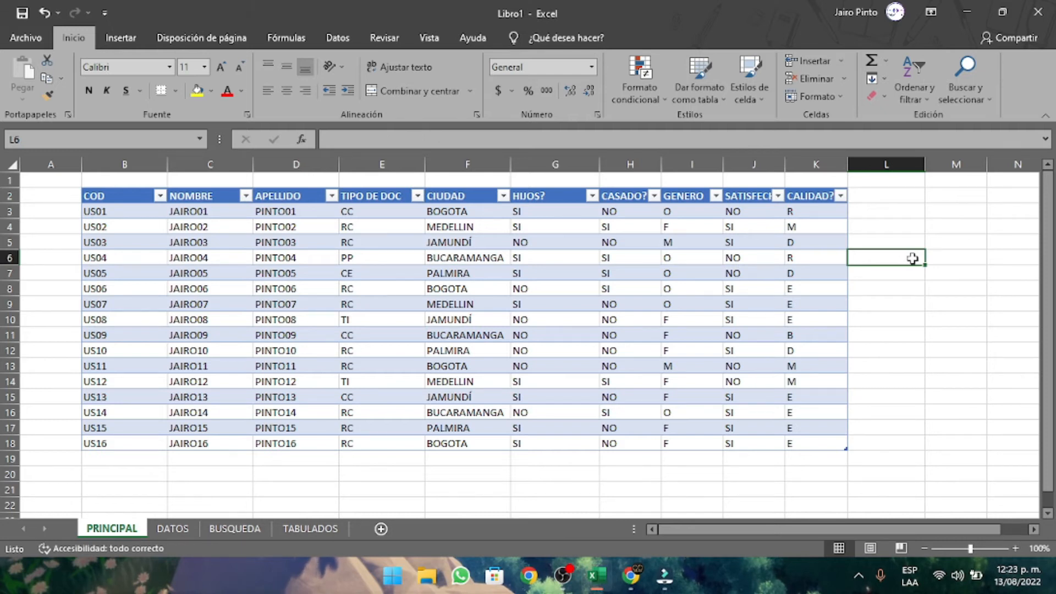
left_click(817, 260)
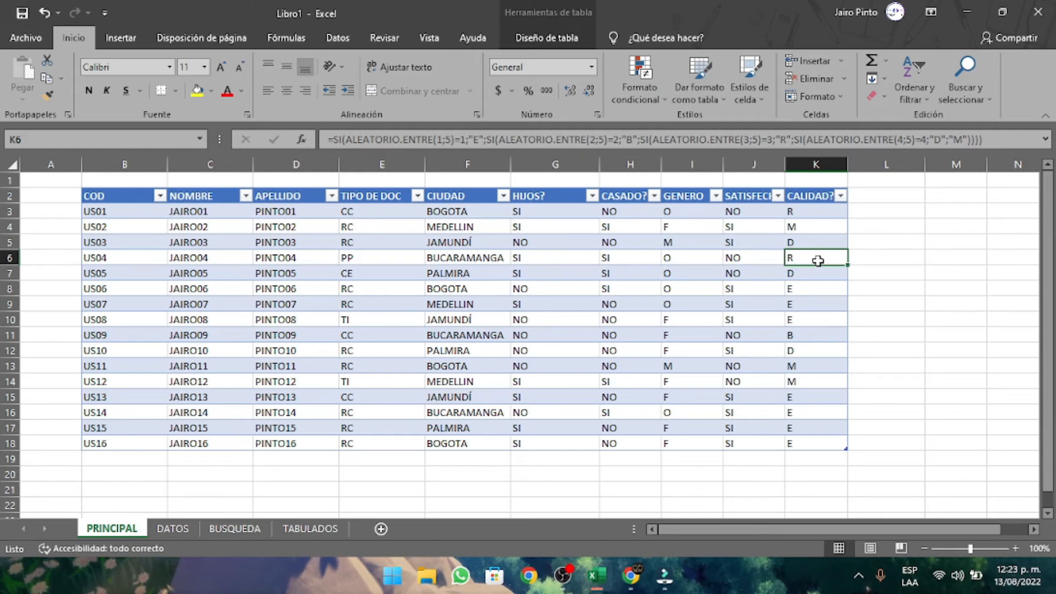
double_click(818, 260)
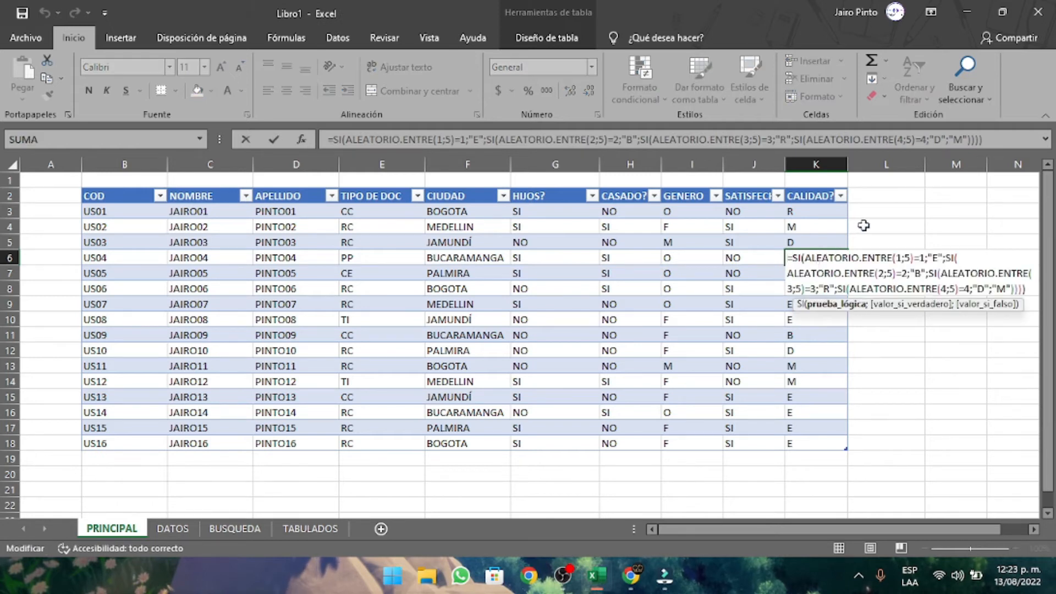
left_click(865, 225)
left_click(796, 324)
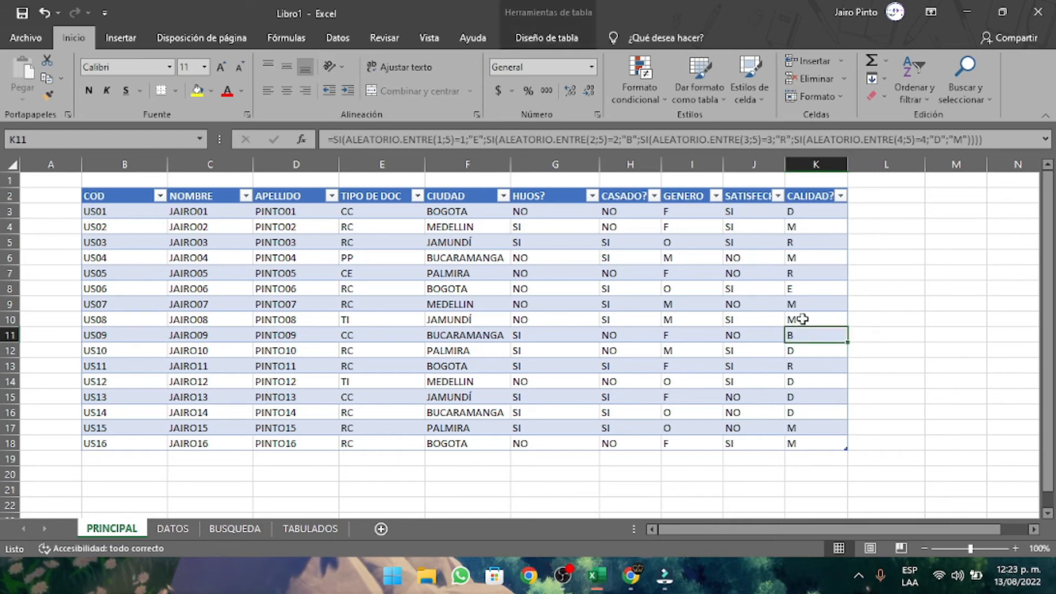
Step: Add a trailing space inside the "E" result of the CALIDAD? formula in K10, making it "E "
double_click(802, 319)
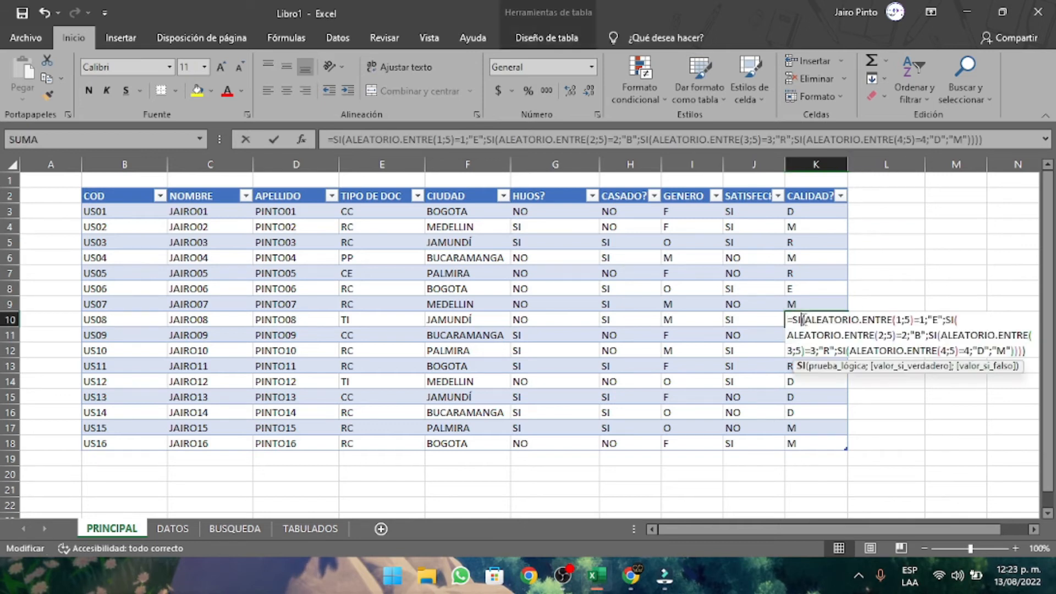
left_click(937, 322)
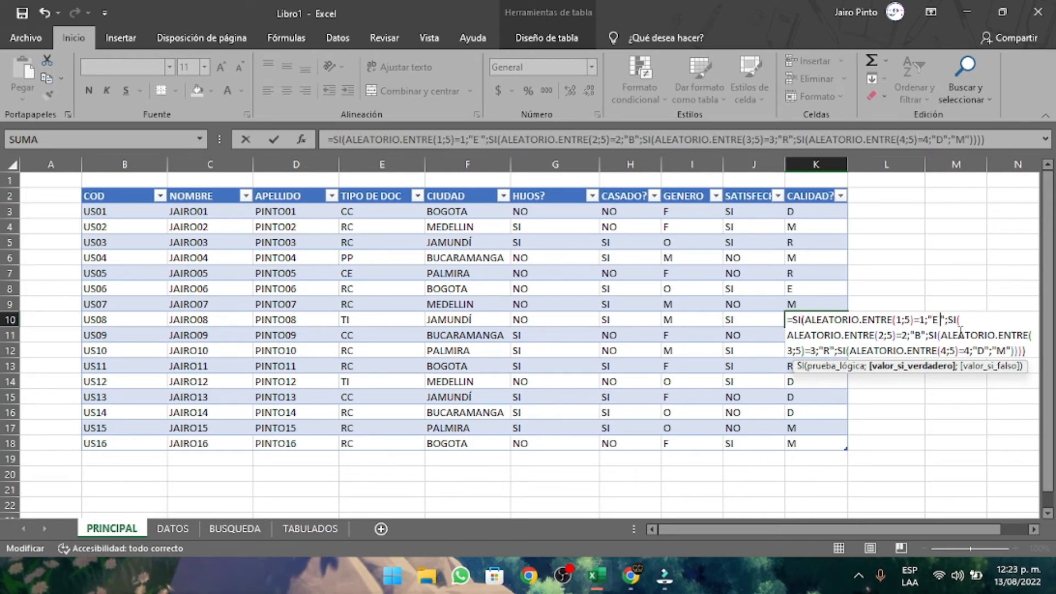
key("Return")
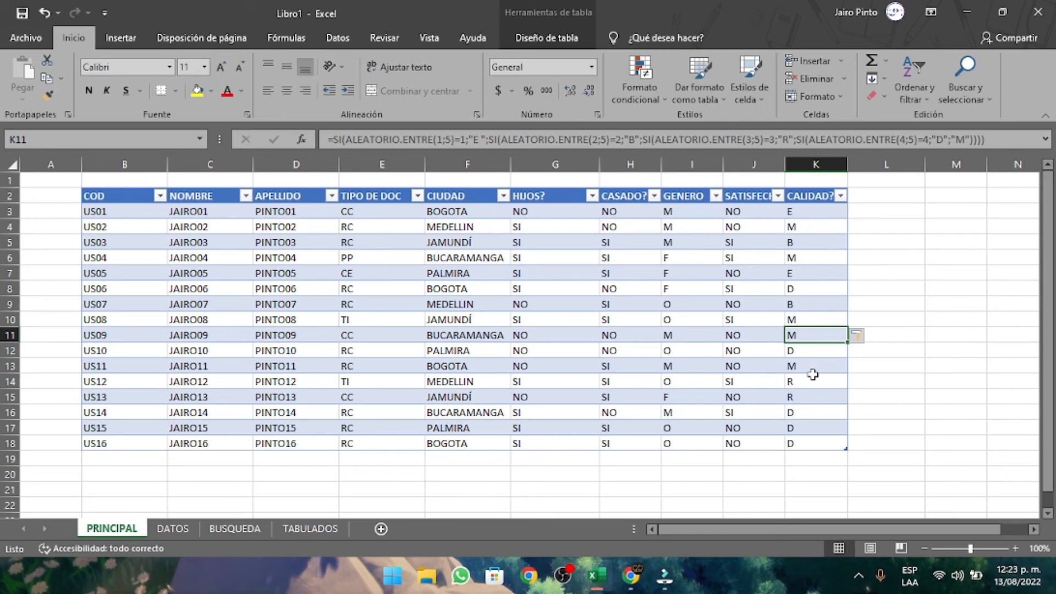
Step: Enter =CONTAR.SI(USUARIOS[CALIDAD?];[@[CALIDAD?]]) in C20 of the CALIDAD? table on TABULADOS to count its E, B, R, D and M answers
left_click(310, 528)
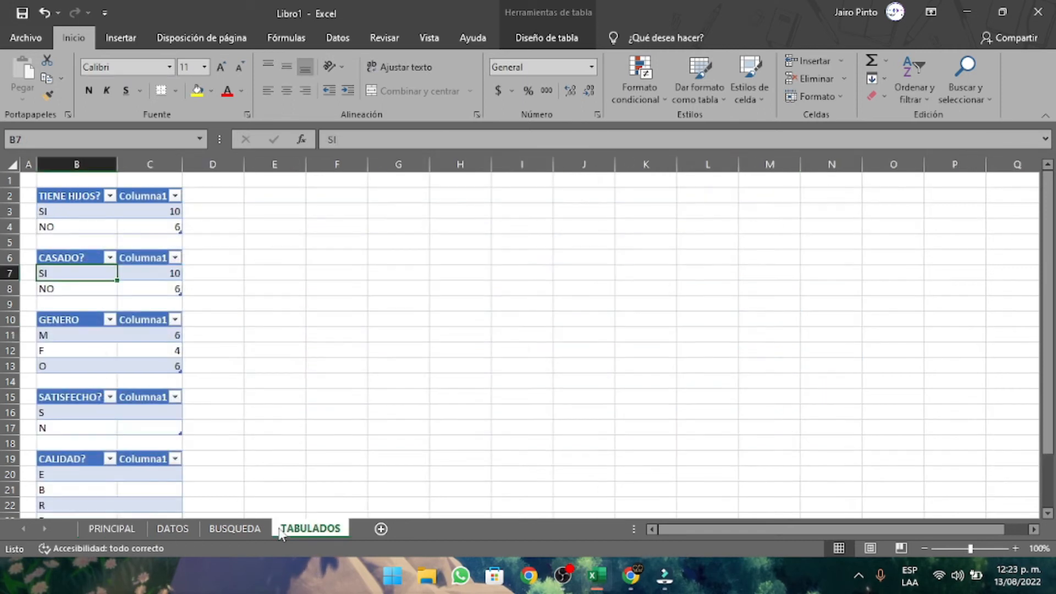
scroll(167, 476, "down", 1)
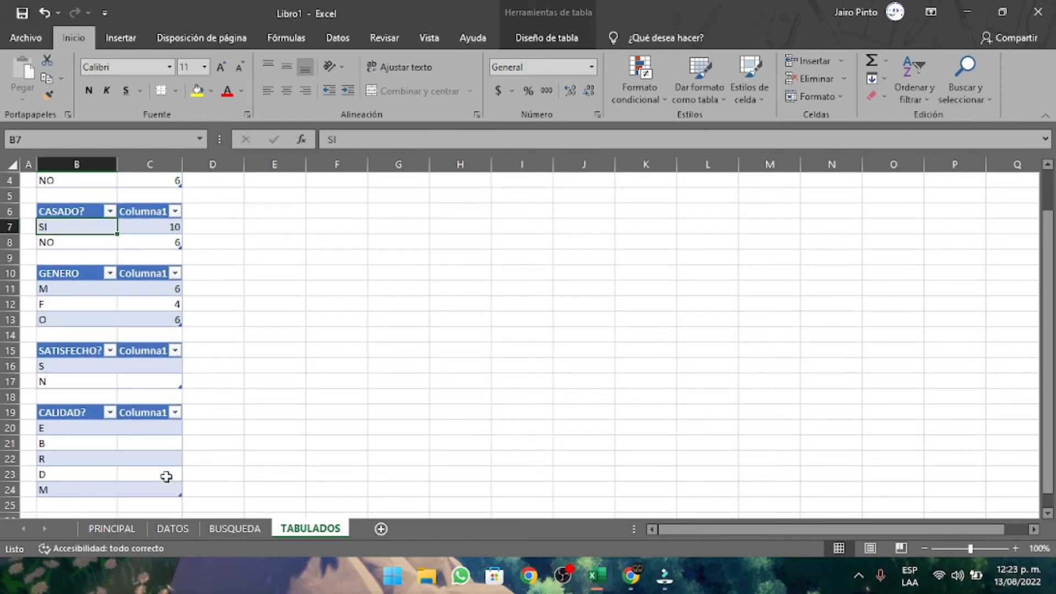
left_click(160, 427)
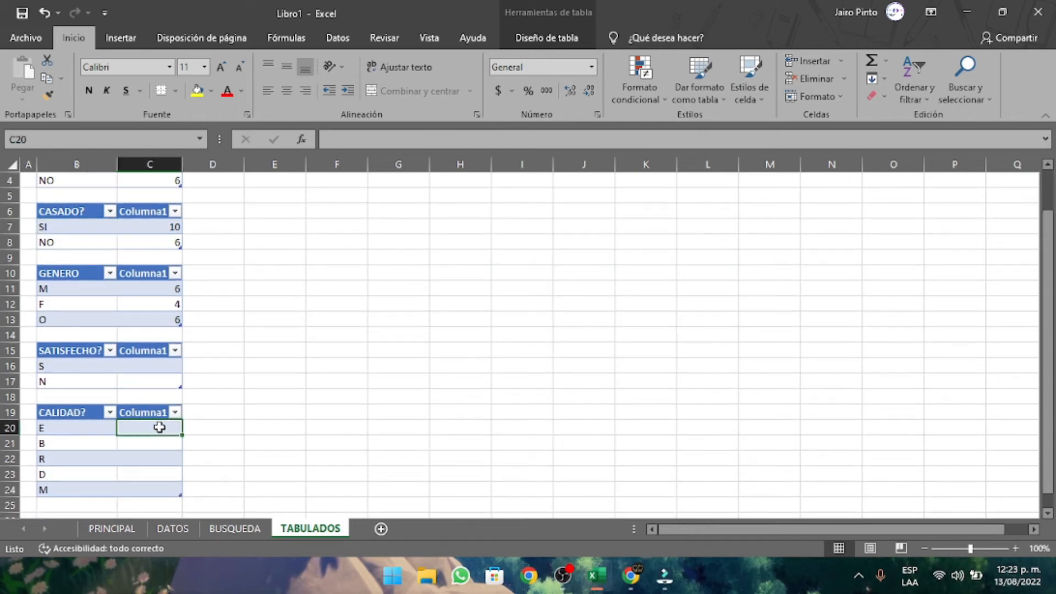
type("=C")
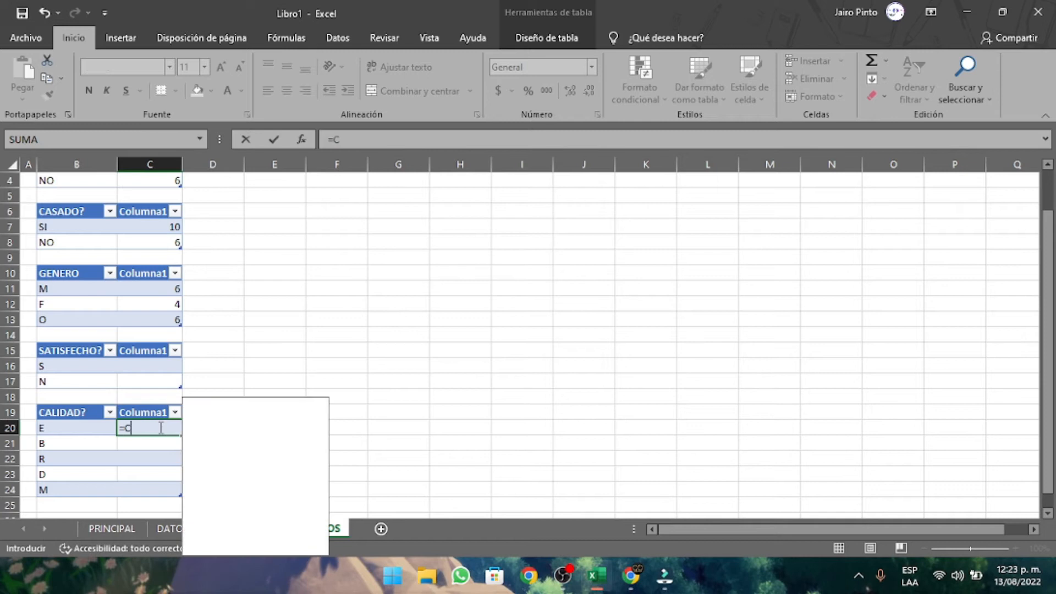
type("ONTAR.SI(")
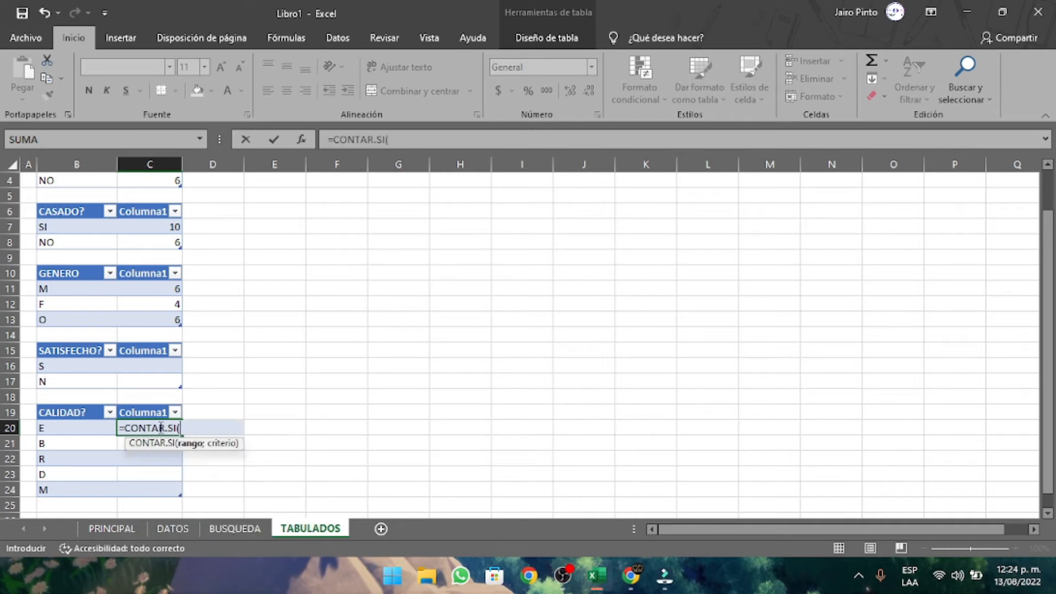
left_click(110, 527)
left_click(813, 186)
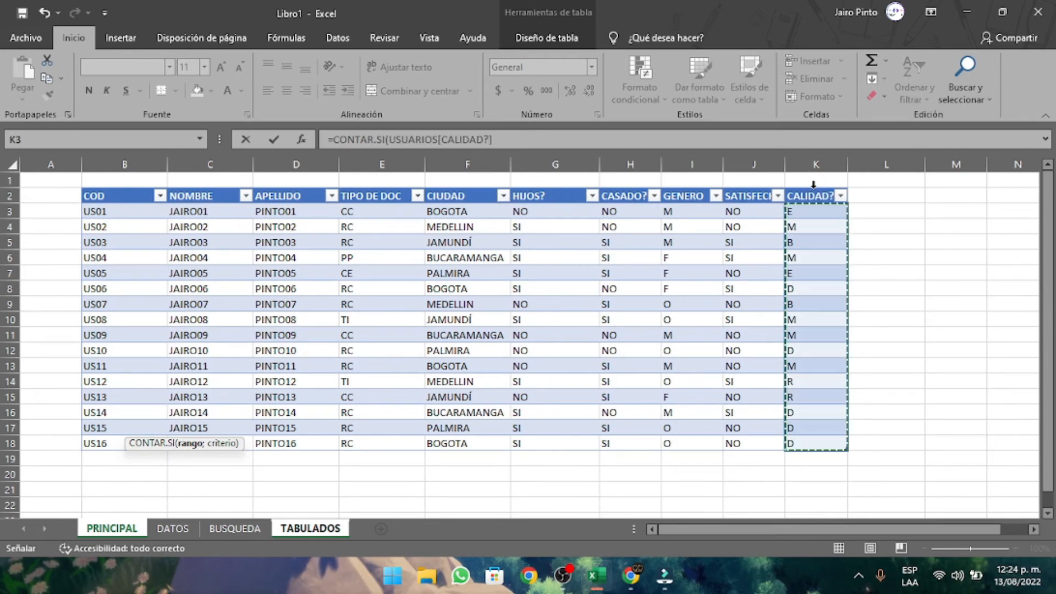
left_click(310, 529)
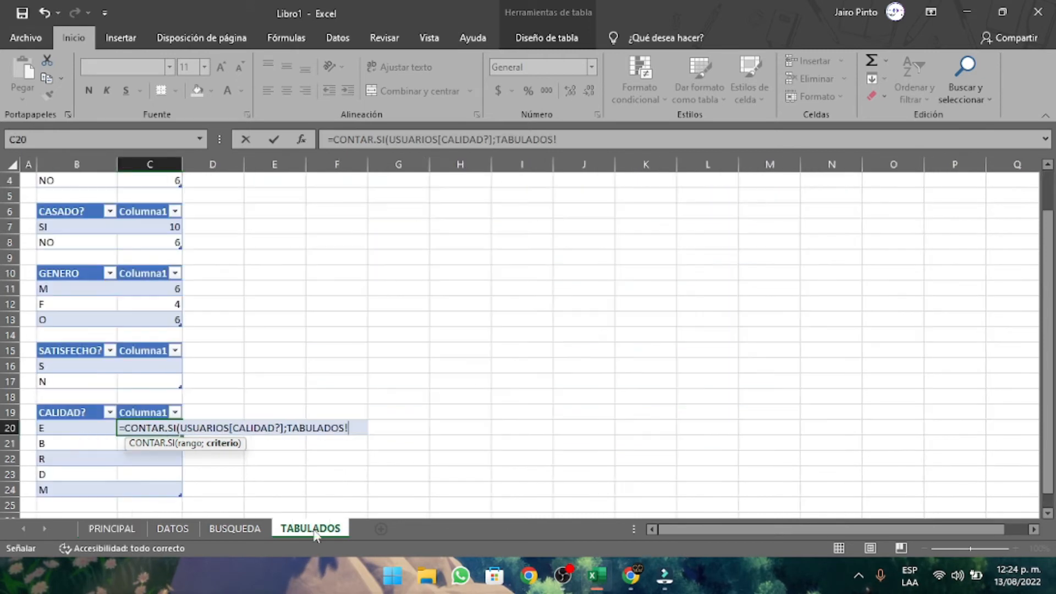
left_click(89, 432)
key("Return")
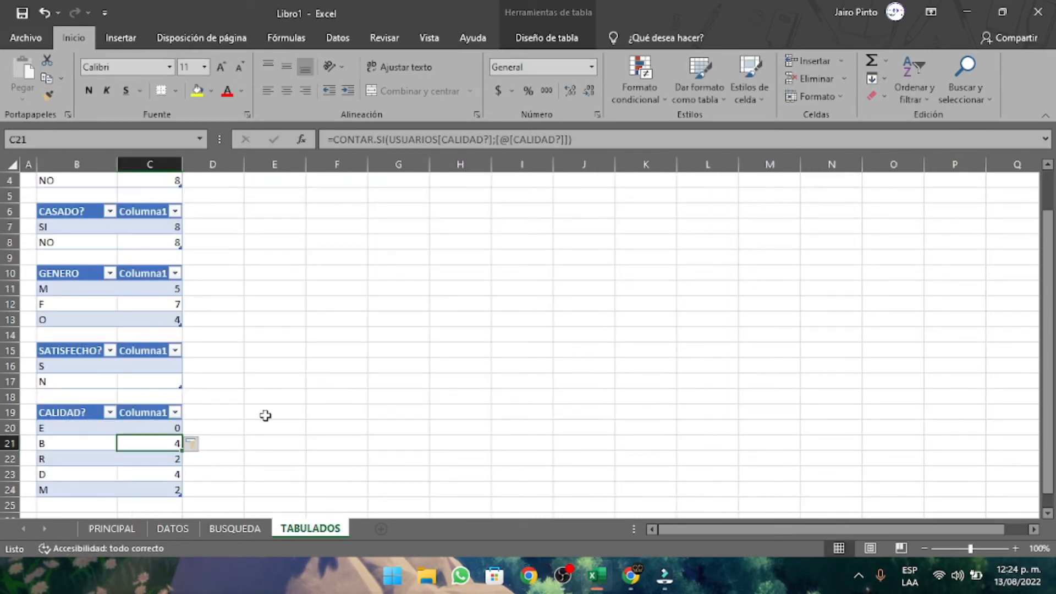
Step: Check the E count in C20 against the E answers and the formula in the CALIDAD? column on PRINCIPAL
left_click(166, 423)
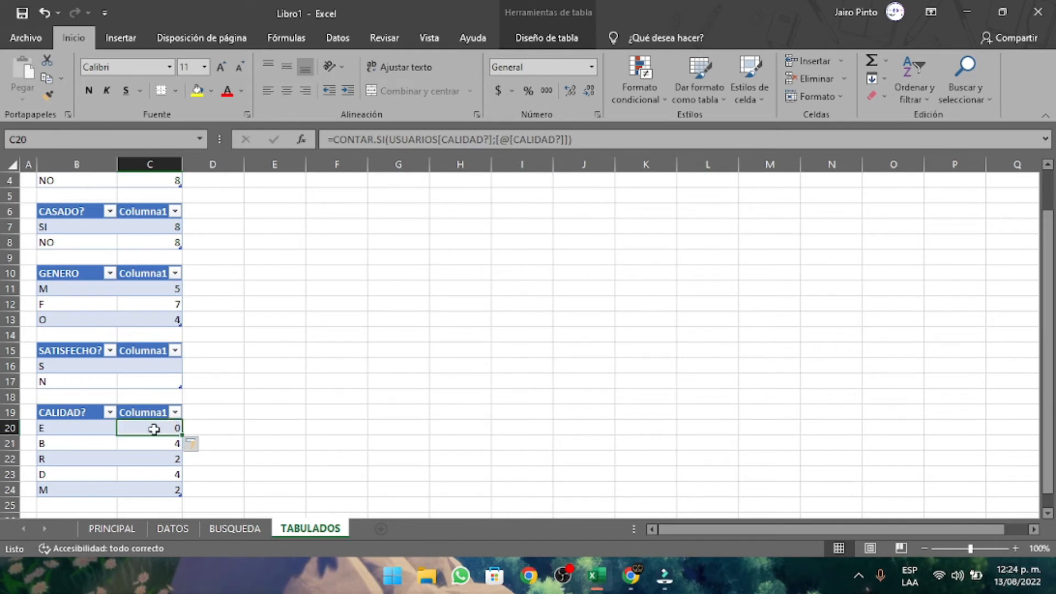
left_click(109, 528)
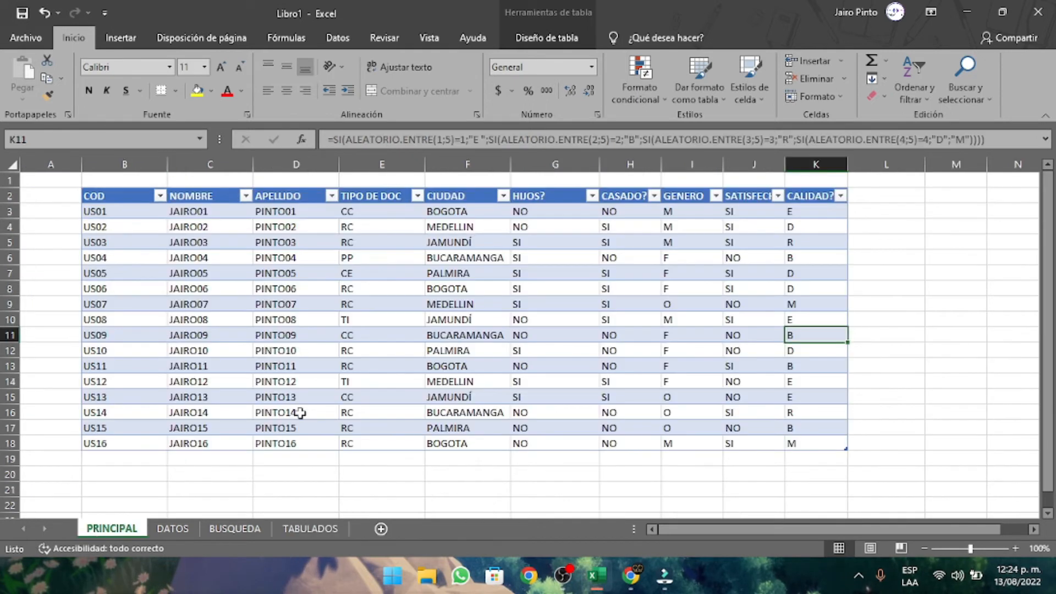
left_click(822, 211)
left_click(815, 319)
left_click(809, 381)
left_click(814, 395)
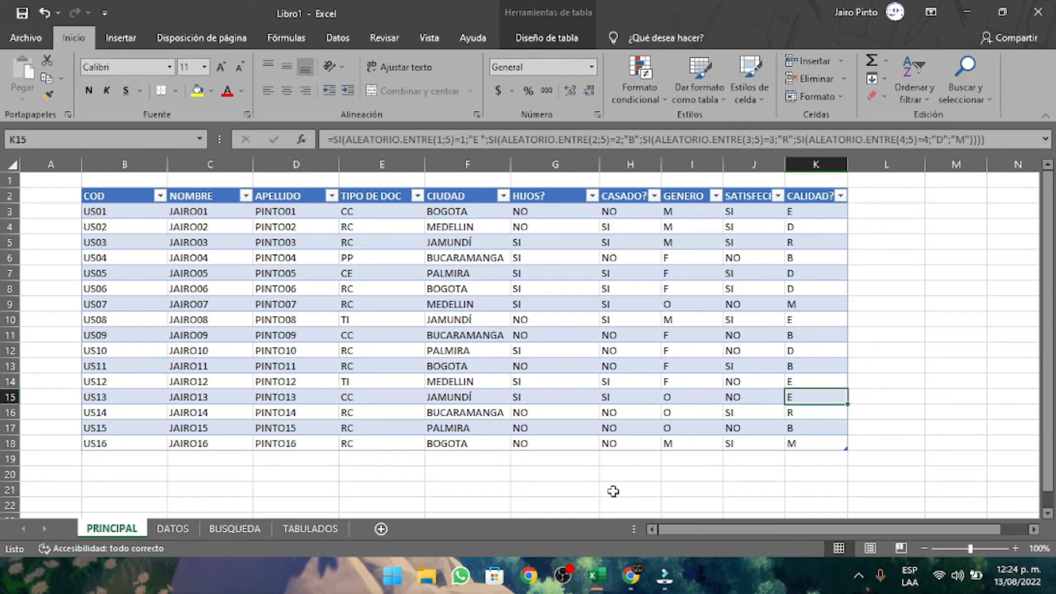
left_click(344, 530)
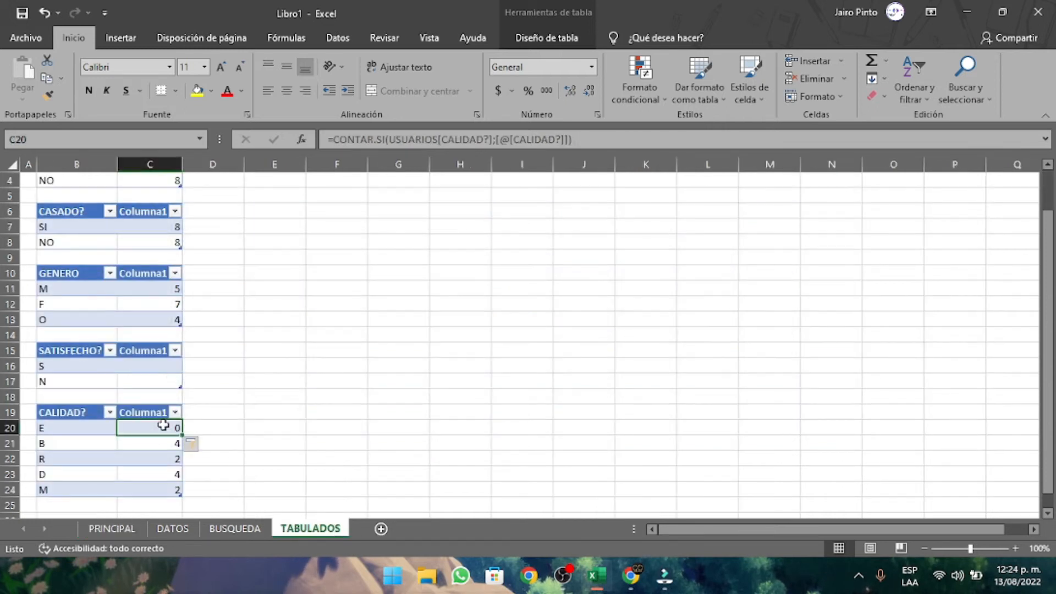
left_click(135, 528)
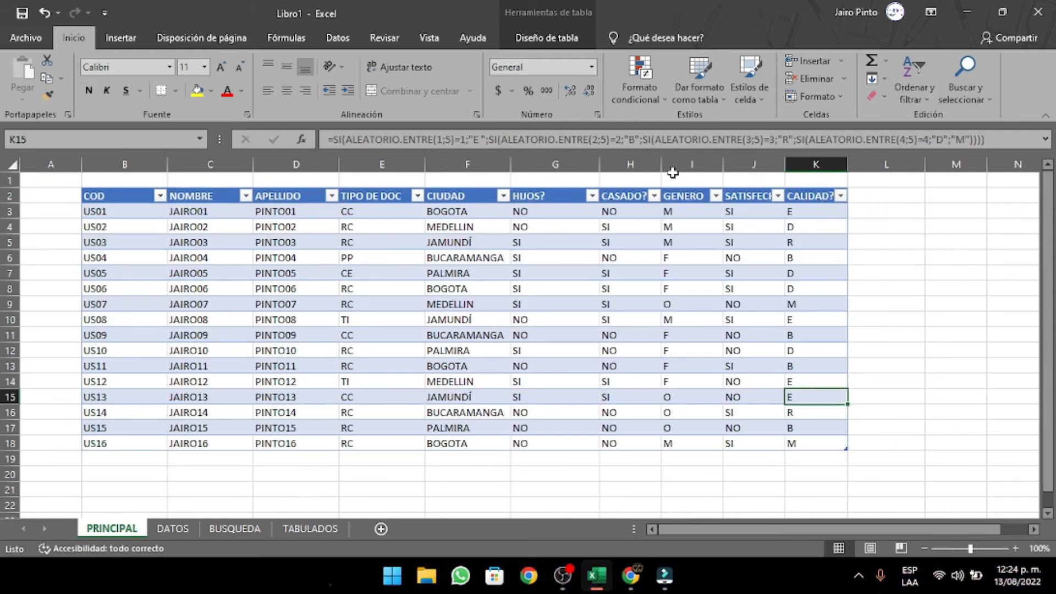
Step: Check the "E " result in K15's CALIDAD? formula on PRINCIPAL and add a matching trailing space to the E label in B20 on TABULADOS
left_click(482, 140)
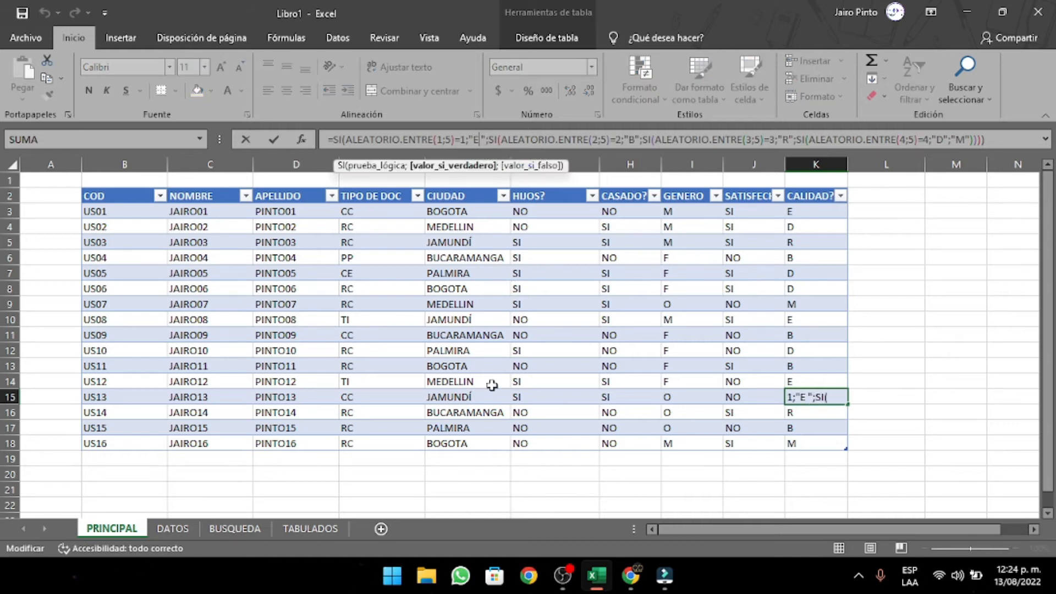
key("Escape")
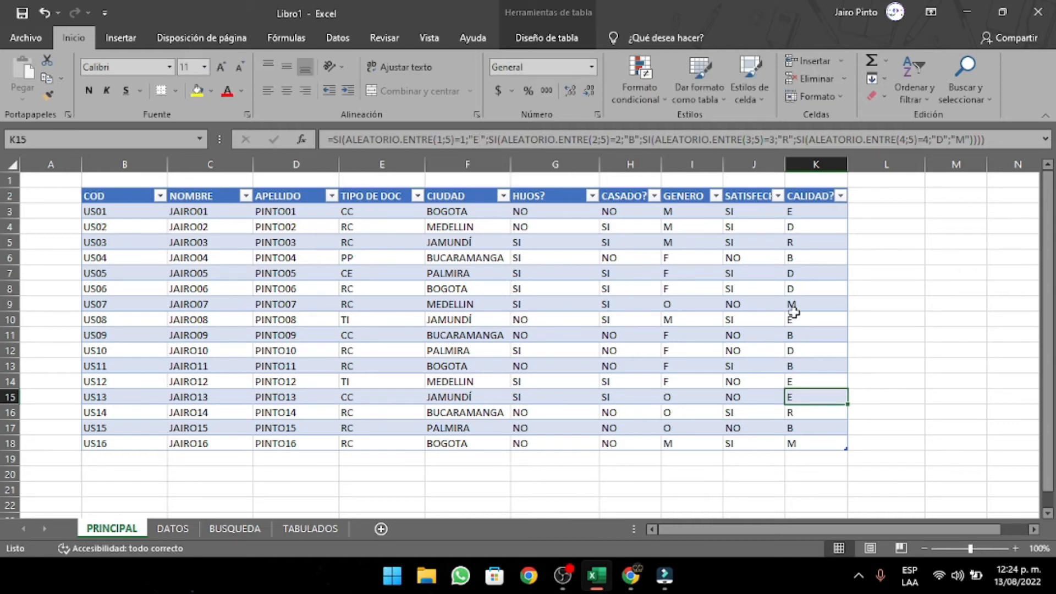
left_click(304, 529)
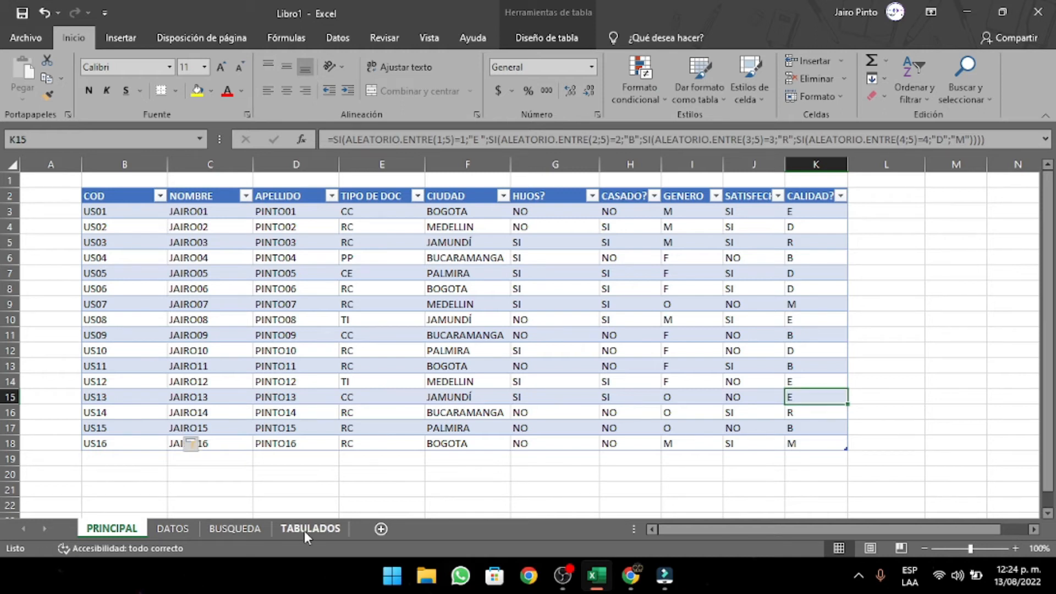
double_click(62, 427)
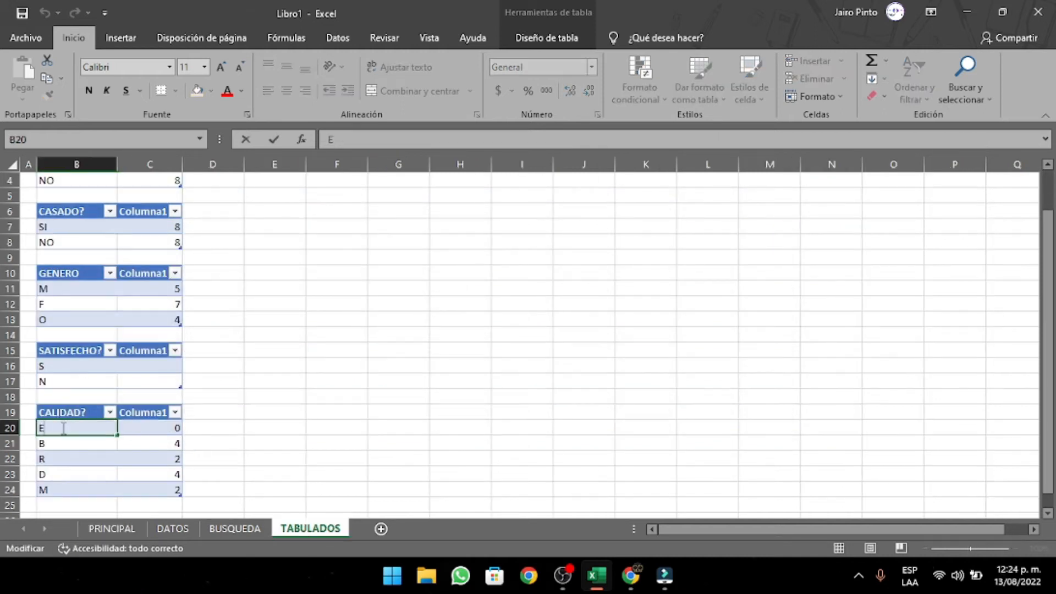
key("Return")
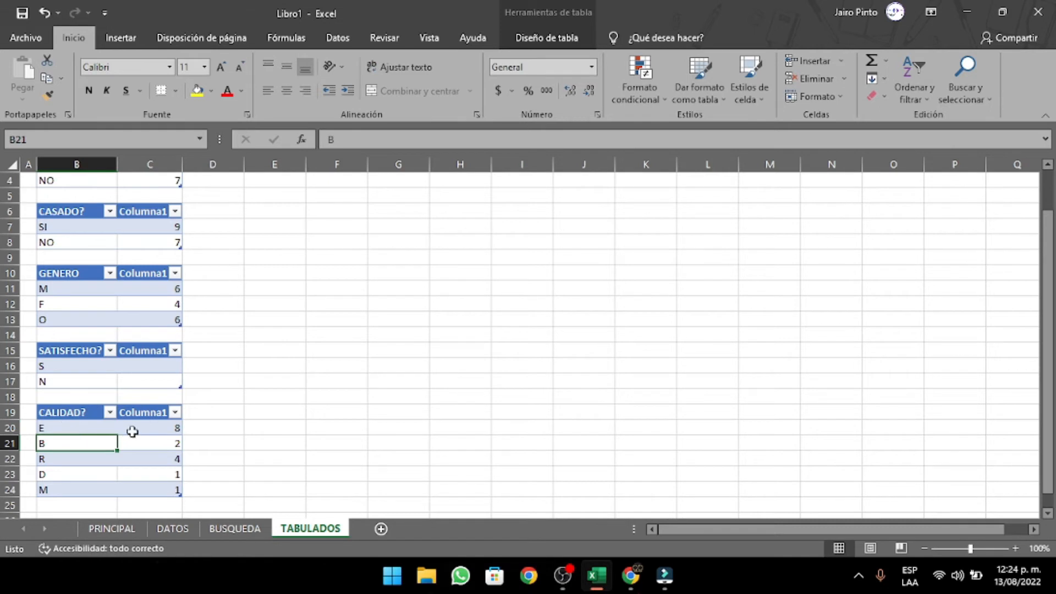
Step: Remove the trailing space from the "E " result in K15's CALIDAD? formula on PRINCIPAL, making it "E"
left_click(108, 529)
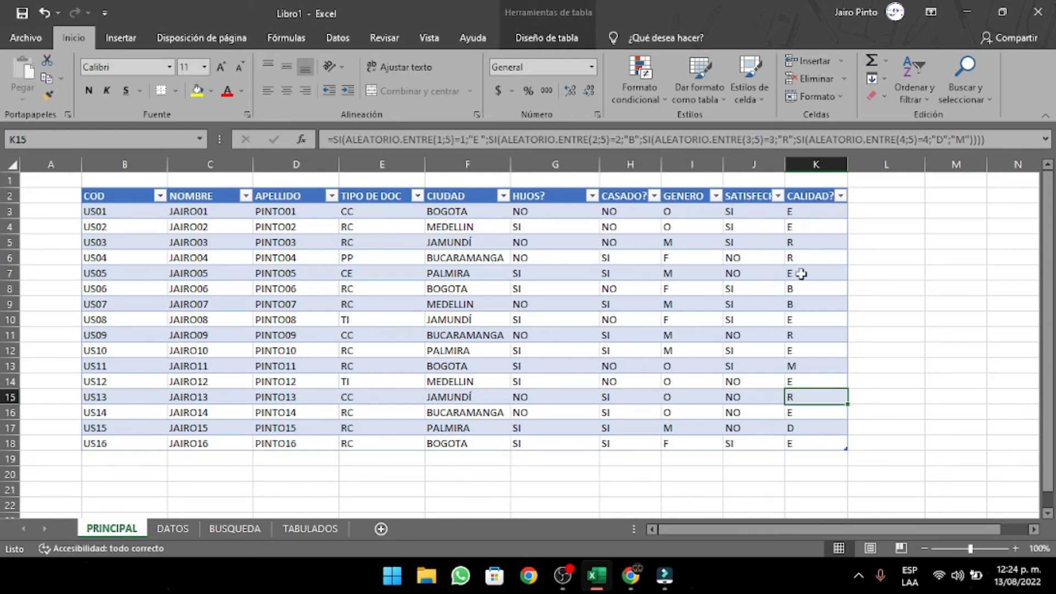
left_click(480, 140)
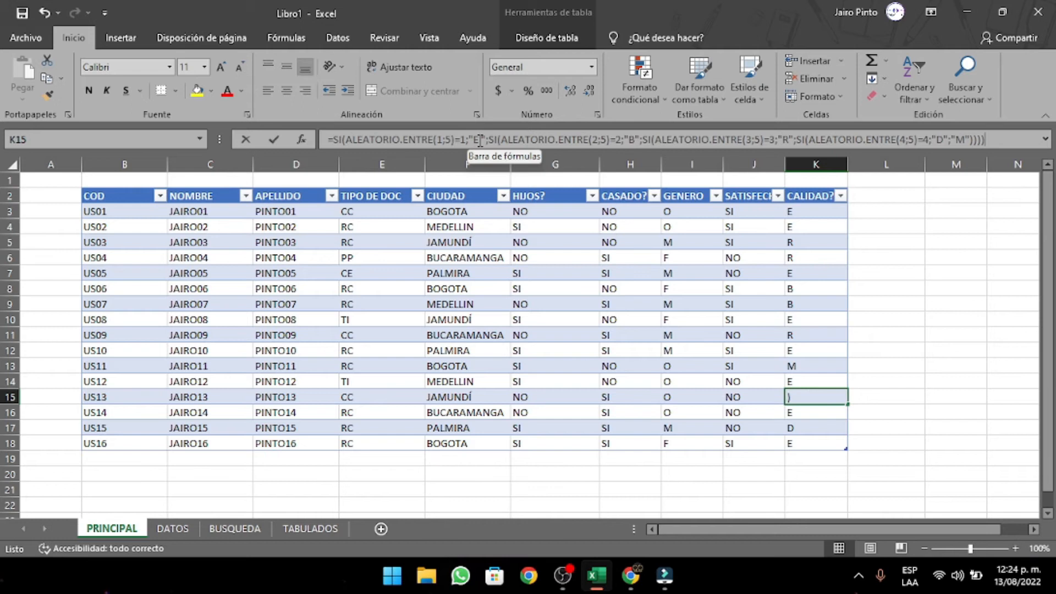
key("BackSpace")
key("Return")
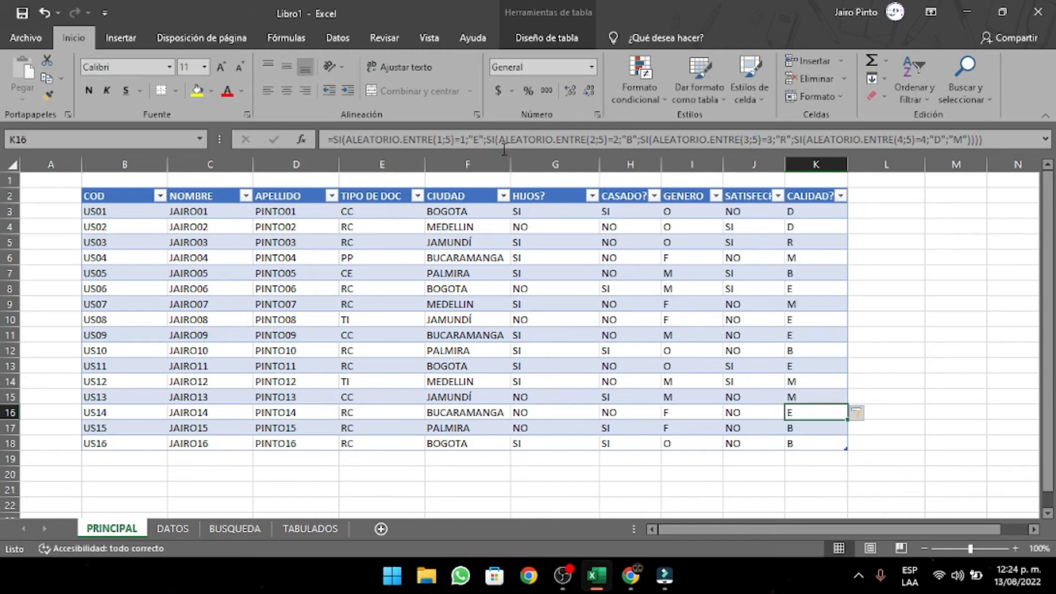
Step: Check the E count in C20 on TABULADOS and remove the trailing space from the E label in B20
left_click(300, 529)
left_click(168, 428)
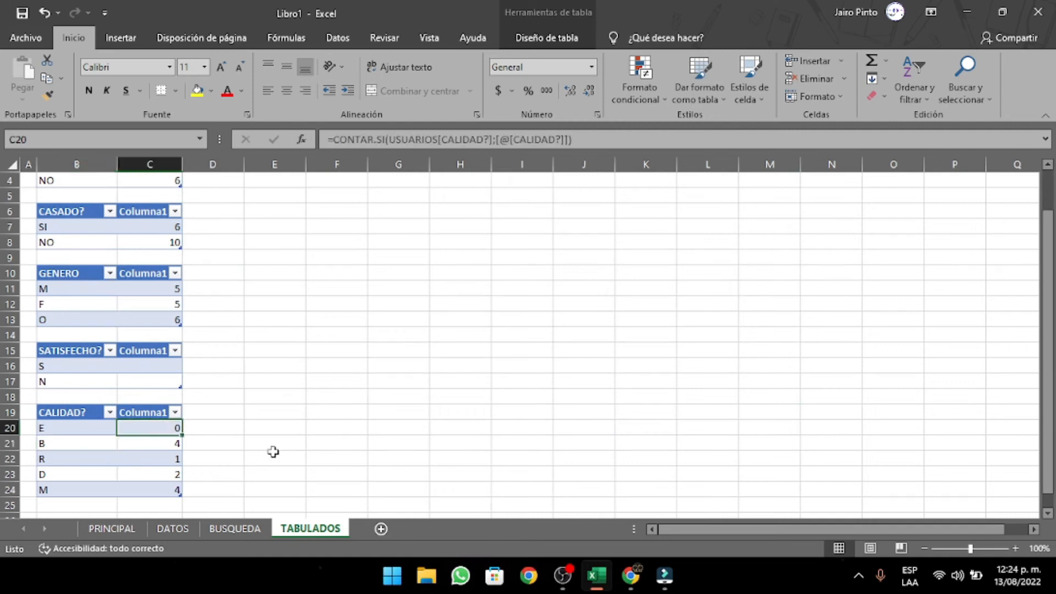
key("Left")
key("F2")
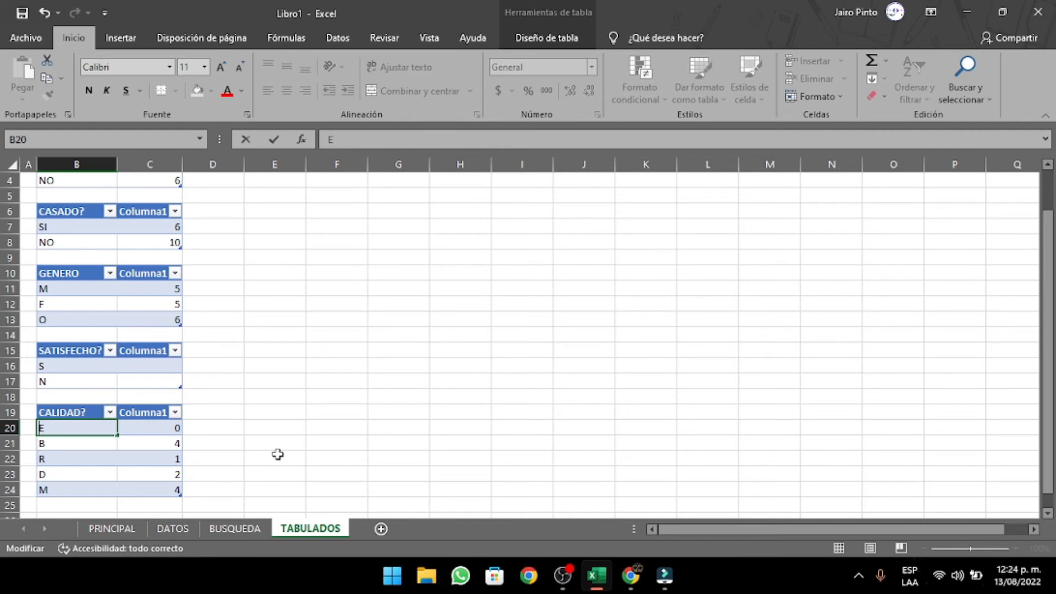
key("Return")
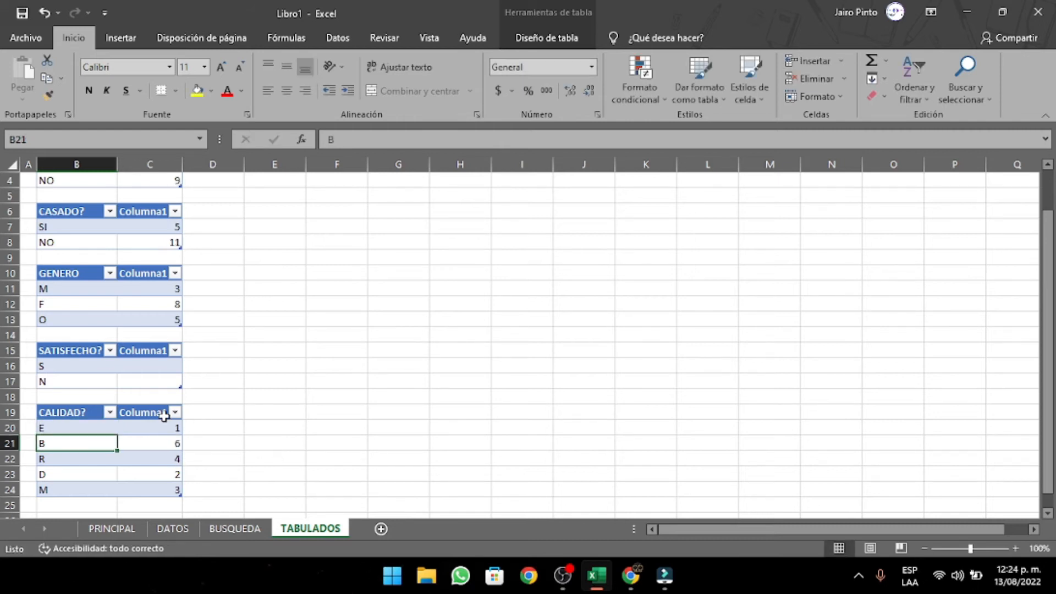
Step: Enter =CONTAR.SI(USUARIOS[SATISFECHO?];[@[SATISFECHO?]]) in C16 of the SATISFECHO? table to count its S and N answers
scroll(358, 386, "down", 1)
scroll(359, 386, "up", 2)
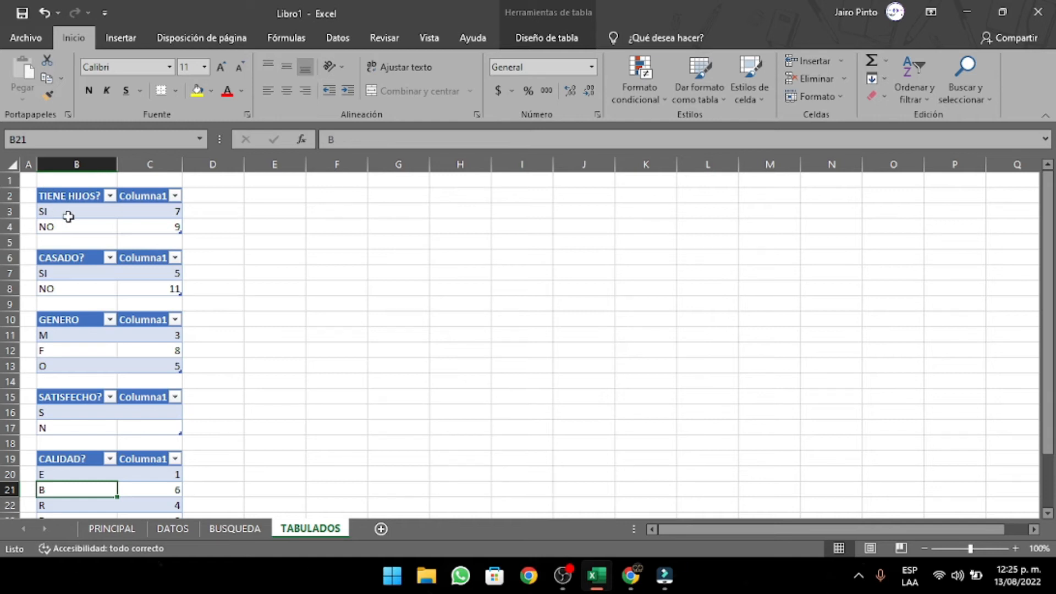
scroll(231, 326, "down", 2)
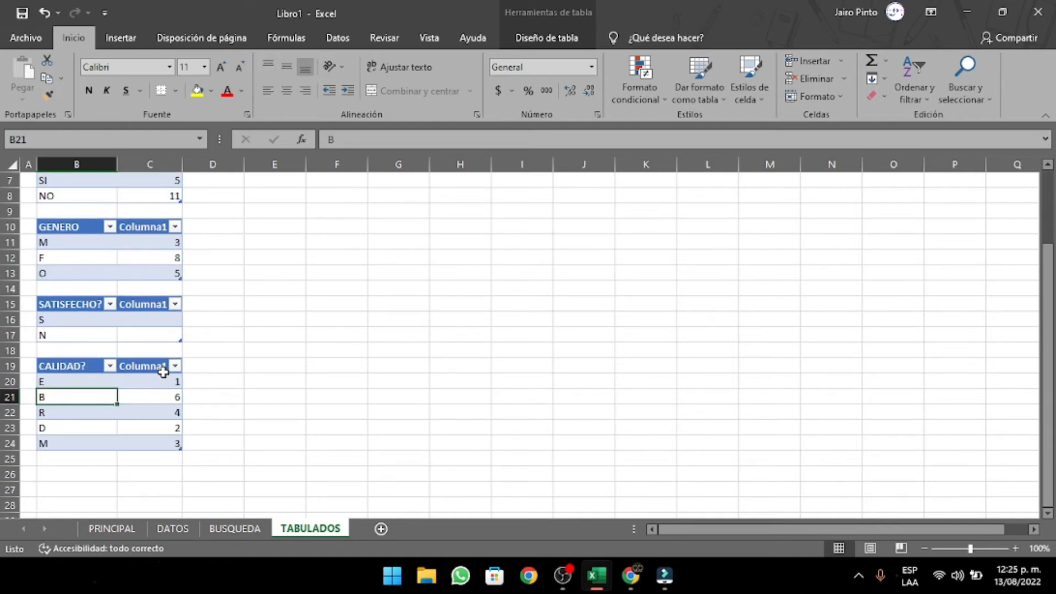
left_click(145, 318)
type("=CONTAR.C")
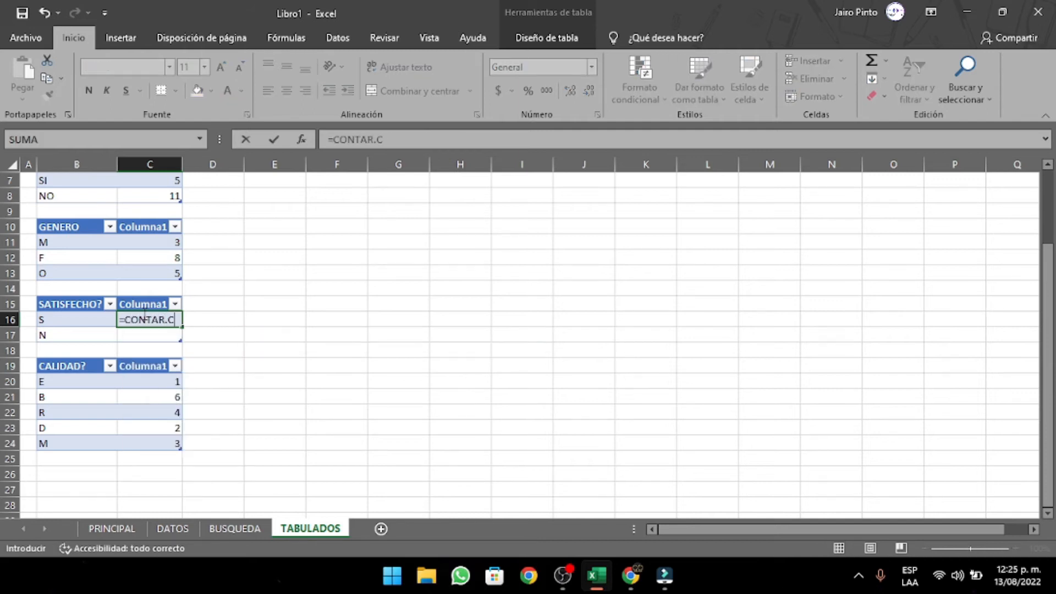
key("BackSpace")
type("SI")
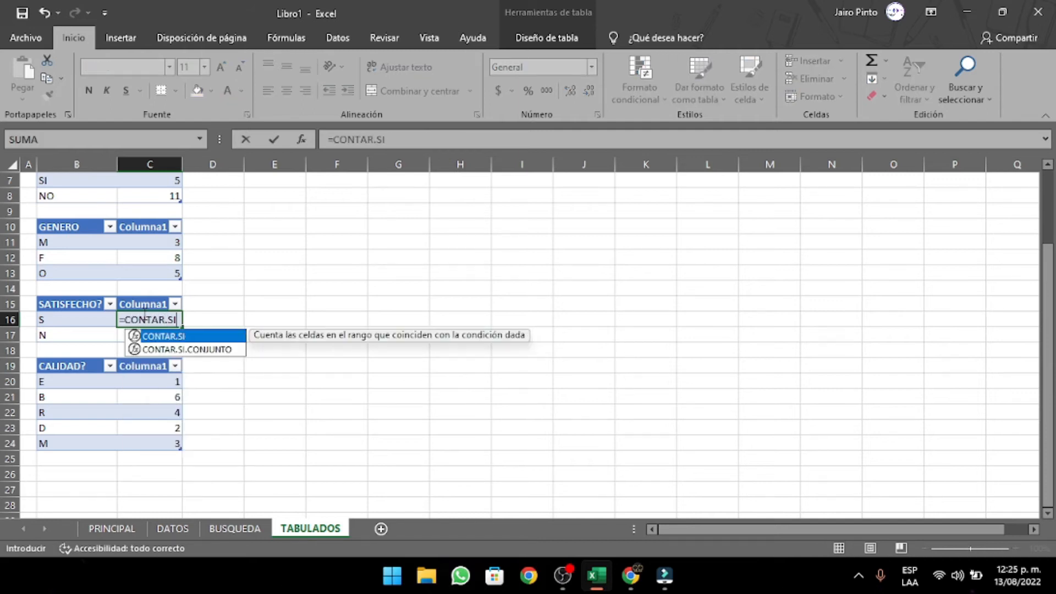
type("(")
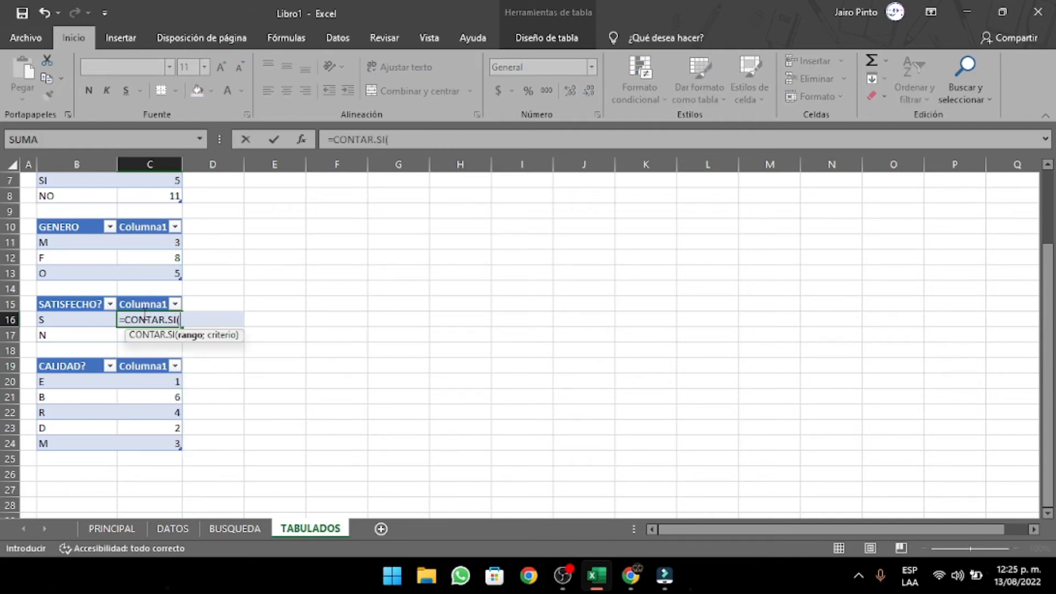
left_click(111, 528)
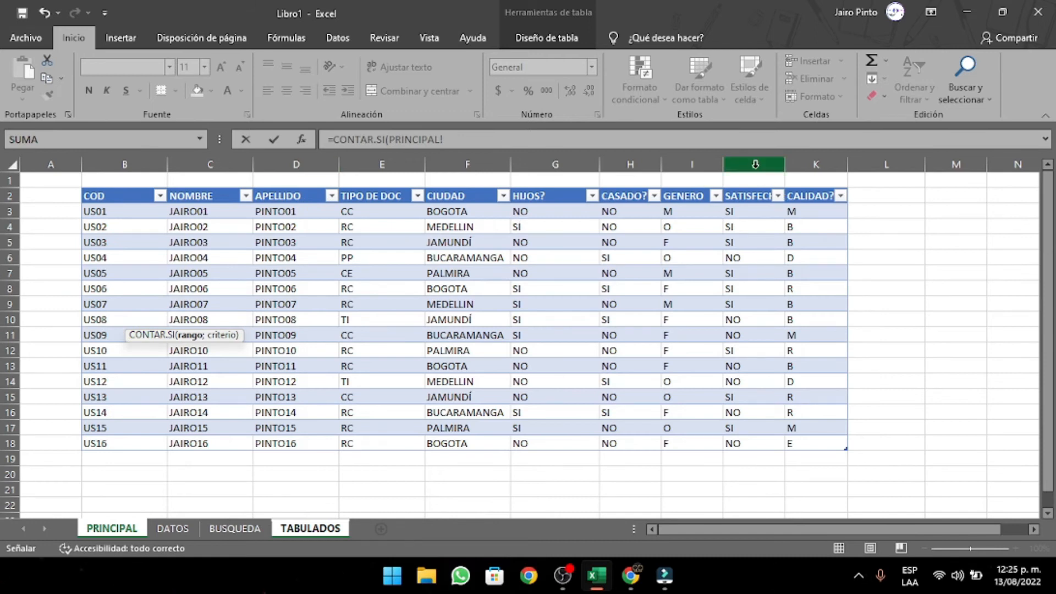
left_click(750, 187)
type(";")
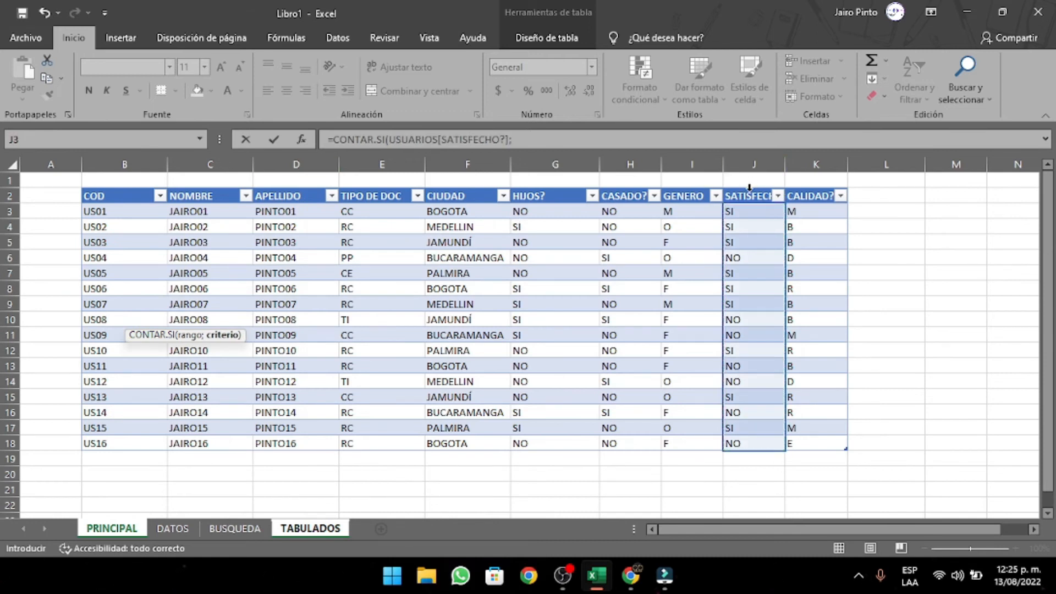
left_click(290, 519)
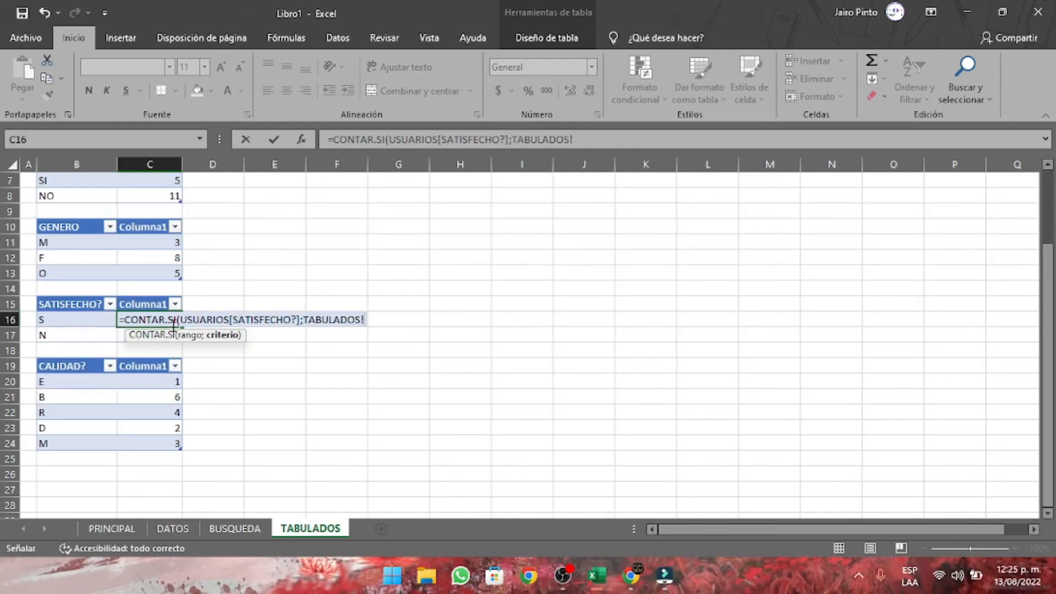
left_click(93, 322)
key("Return")
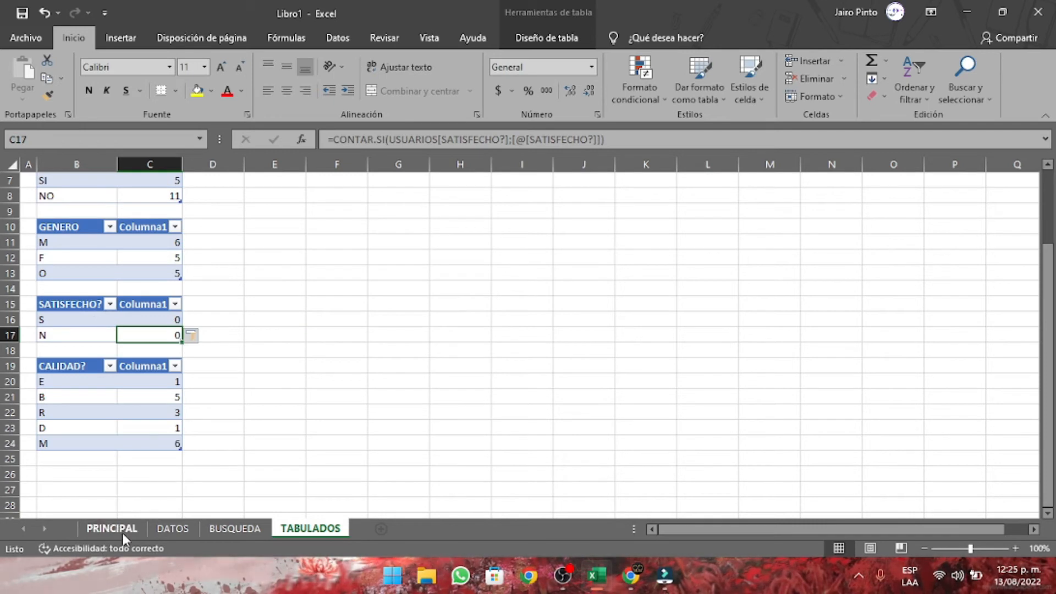
Step: Compare the C16 count formula and the S label in B16 with the SATISFECHO? formula in J3 on PRINCIPAL
left_click(163, 319)
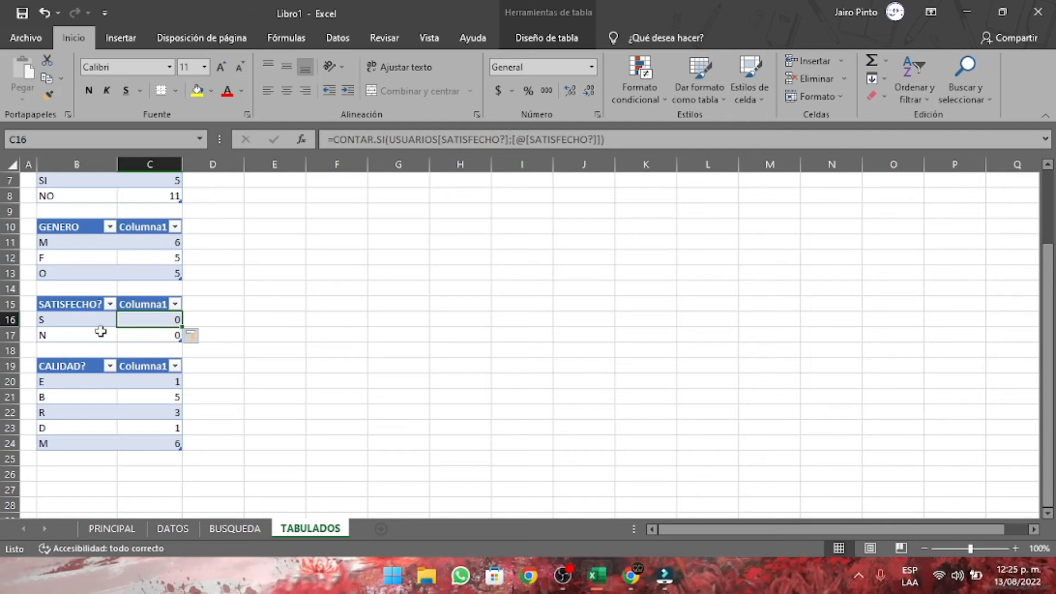
left_click(111, 528)
left_click(759, 209)
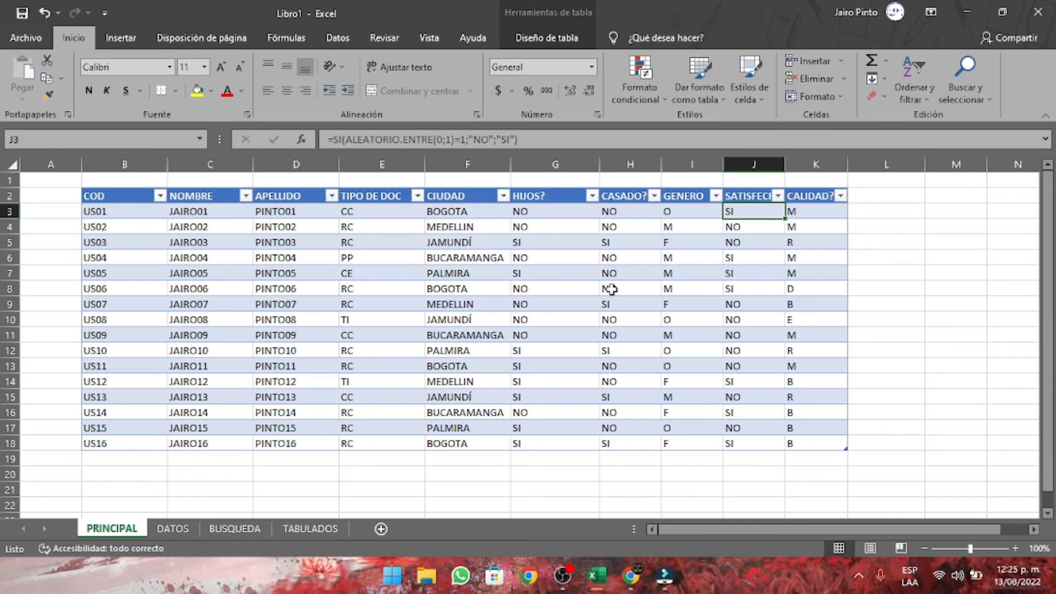
left_click(311, 529)
double_click(139, 319)
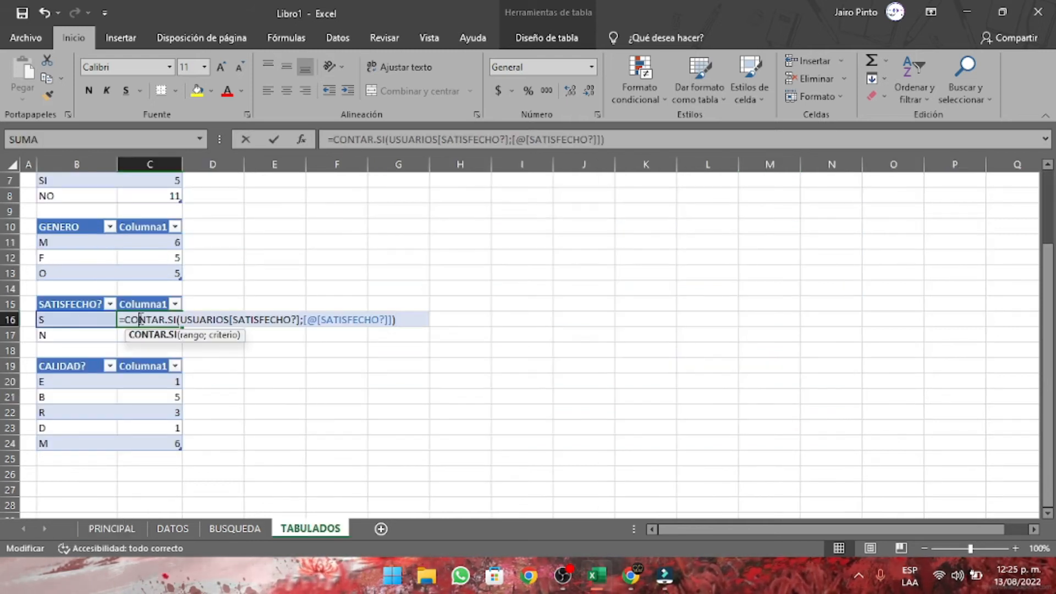
key("Escape")
double_click(84, 322)
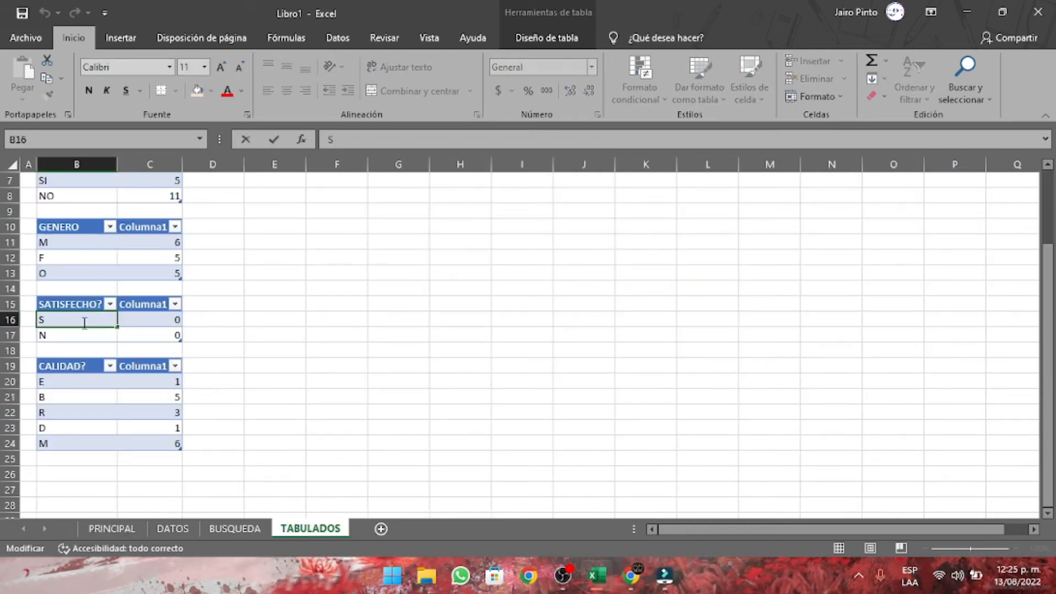
key("Return")
Step: Reselect the SATISFECHO? column of the USUARIOS table as the range argument of the CONTAR.SI formula in C16
key("Up")
key("Right")
key("F2")
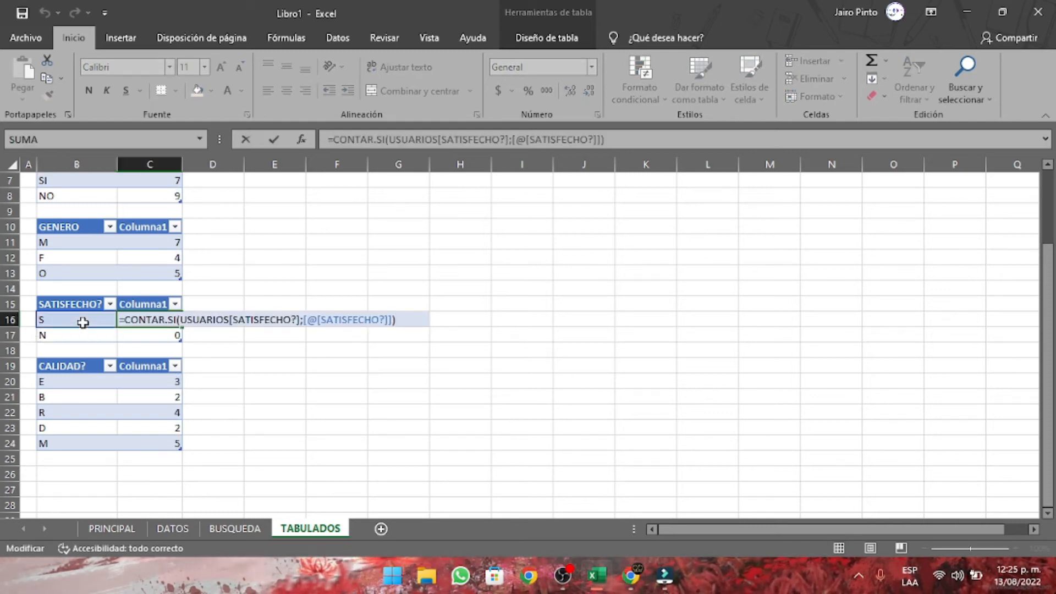
left_click(230, 319)
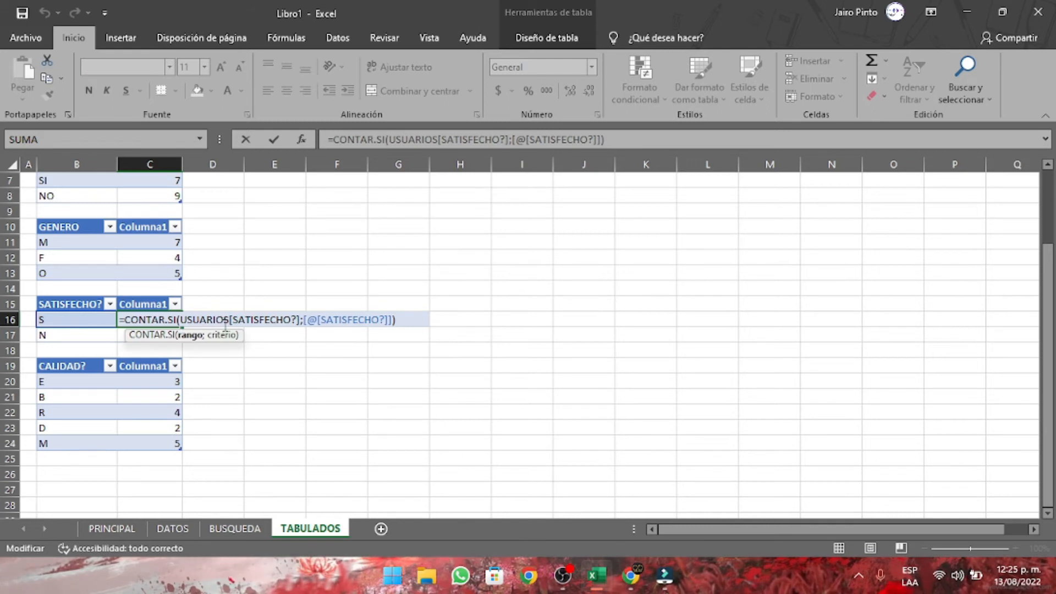
left_click(189, 336)
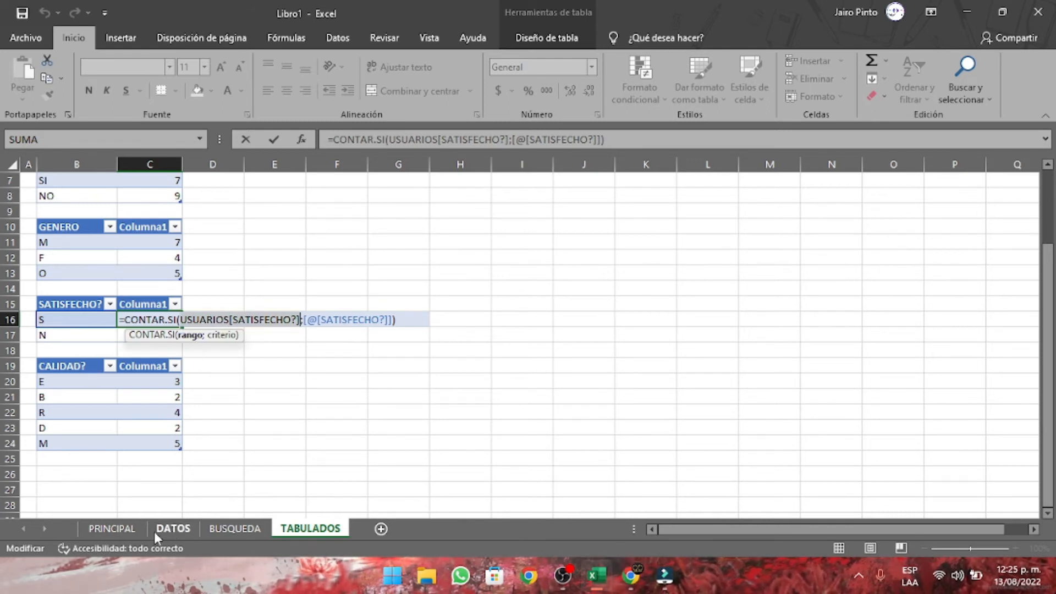
left_click(113, 529)
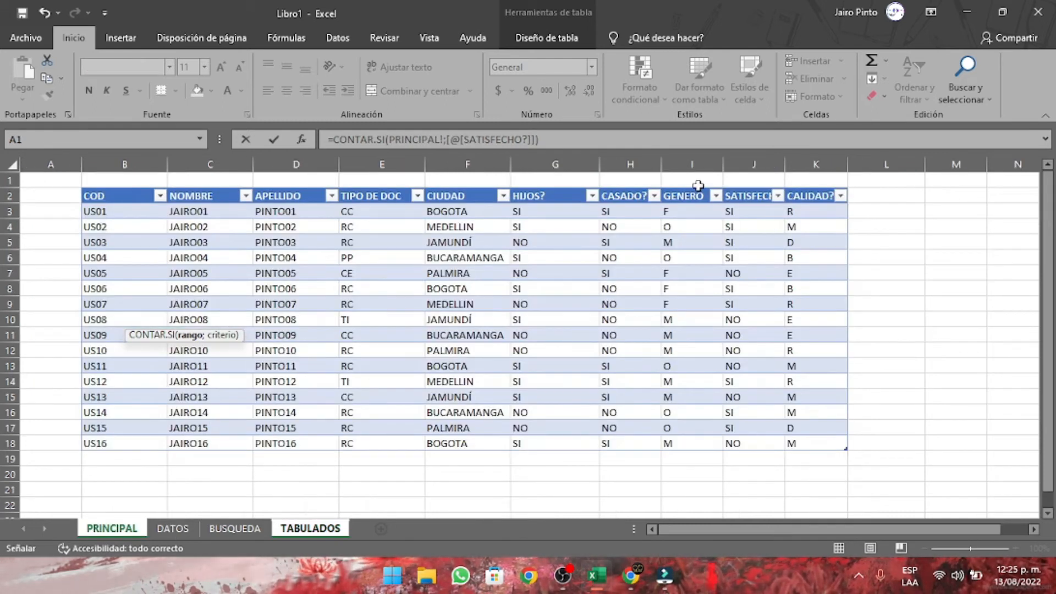
left_click(746, 186)
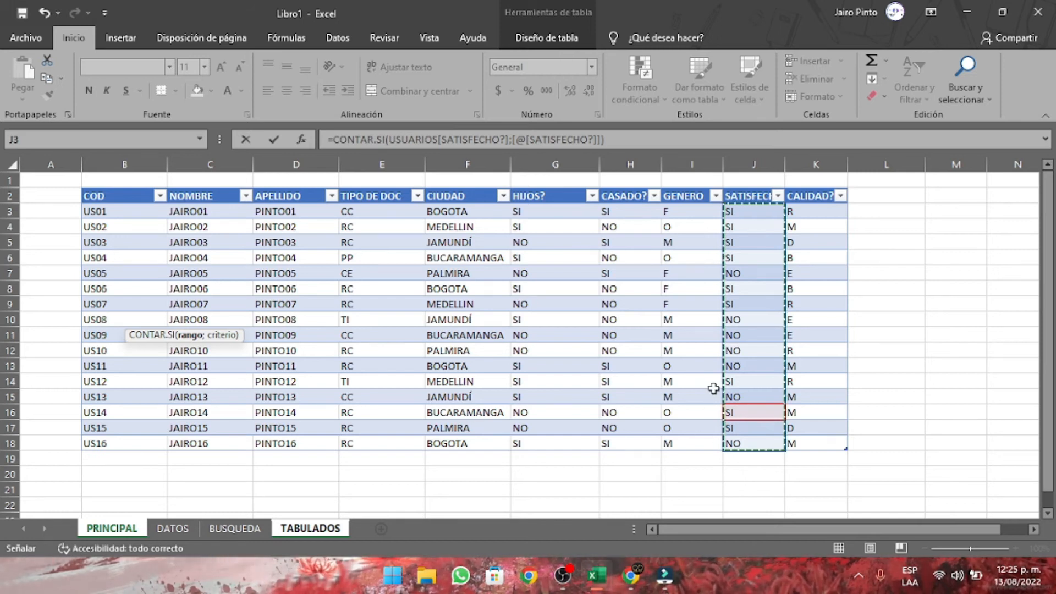
key("Return")
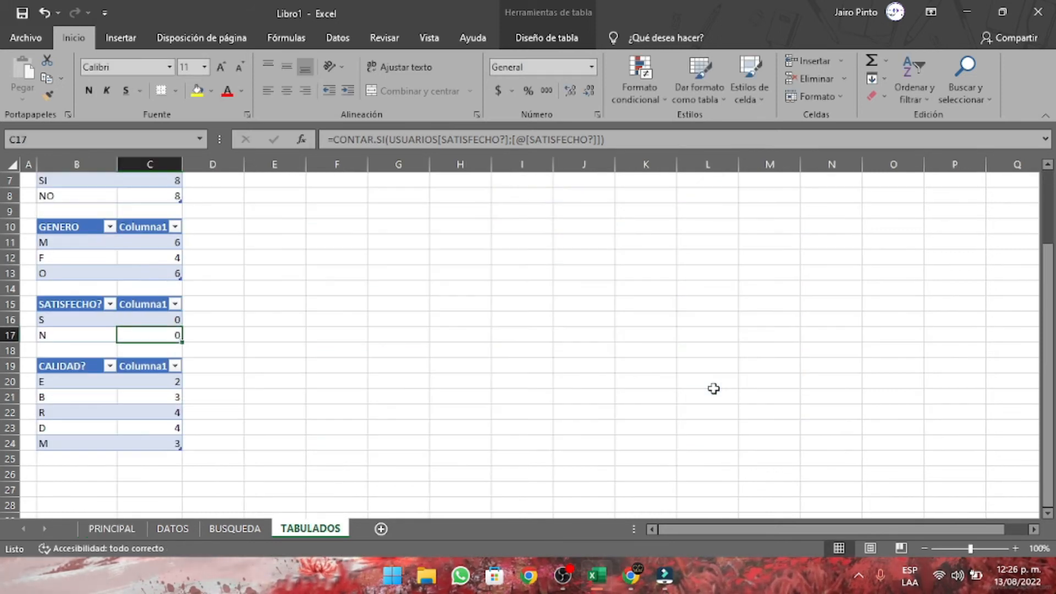
Step: Examine the criterion argument of C16's CONTAR.SI formula and the SATISFECHO? answer formula in J15 on PRINCIPAL
left_click(127, 318)
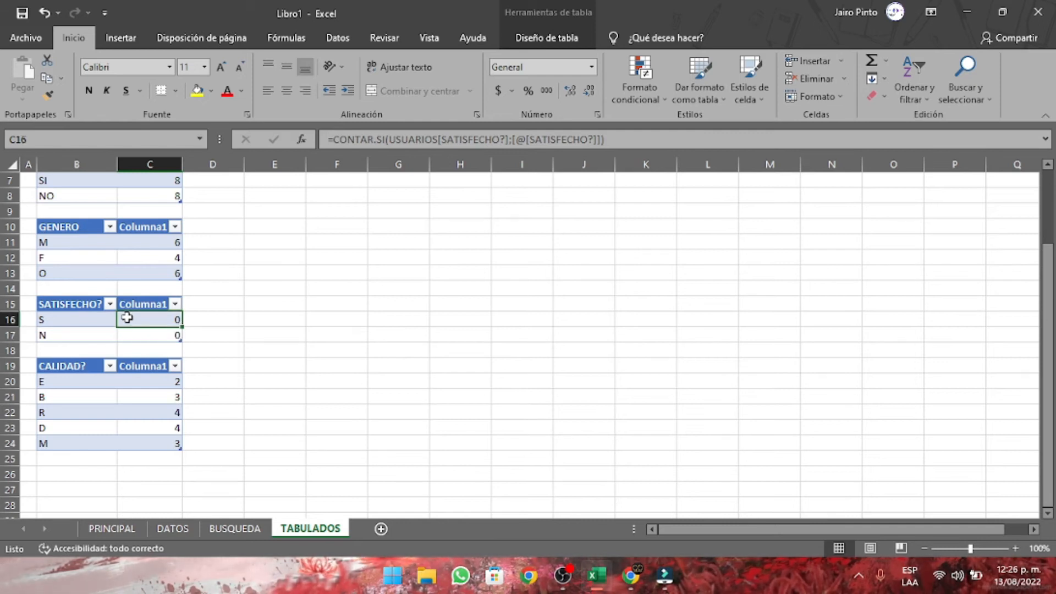
double_click(147, 318)
left_click(318, 320)
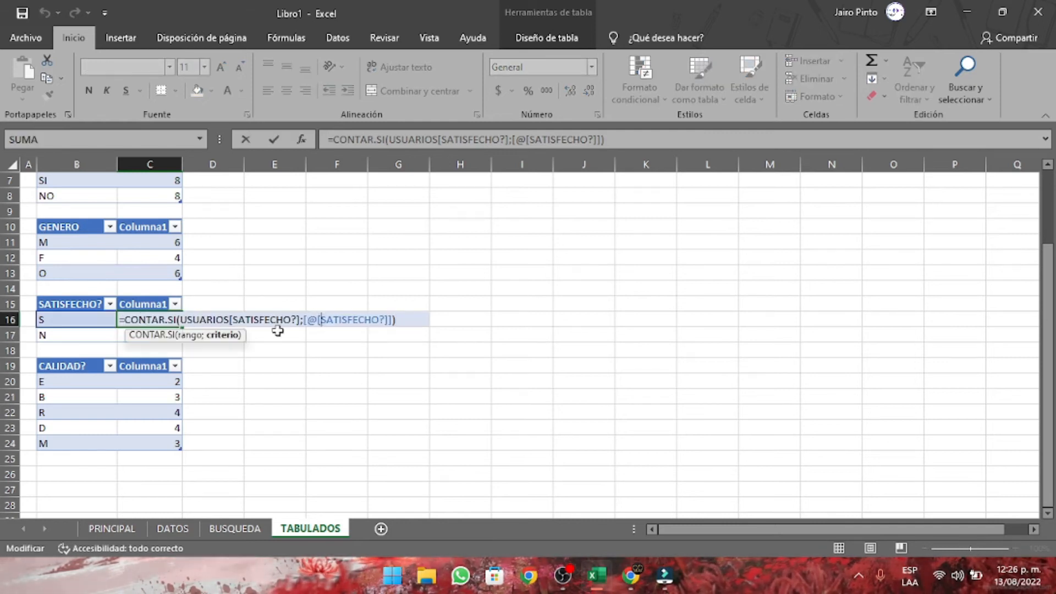
left_click(222, 336)
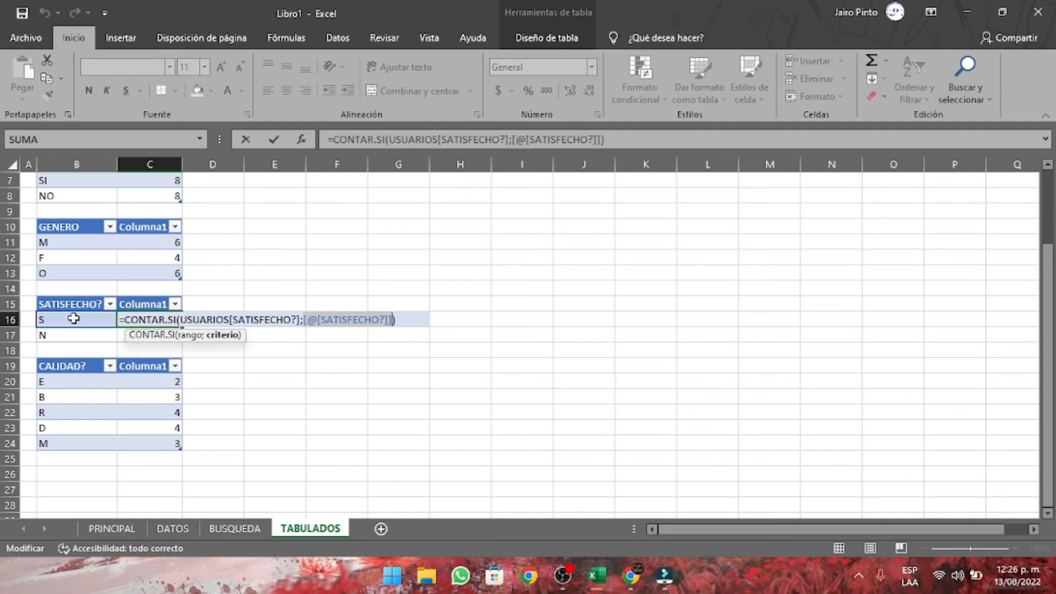
key("Return")
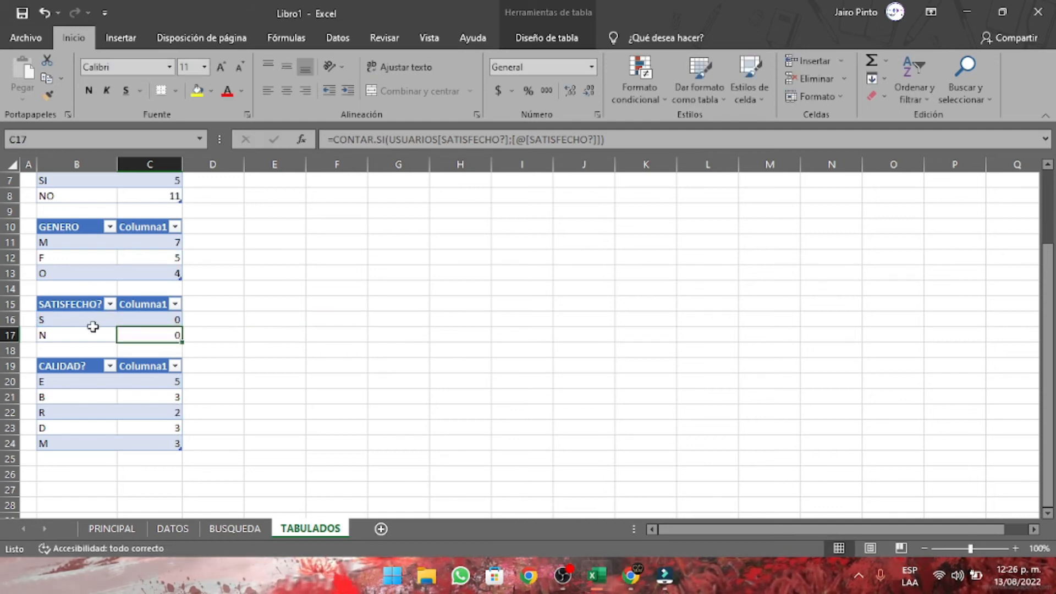
left_click(113, 529)
left_click(797, 397)
left_click(755, 396)
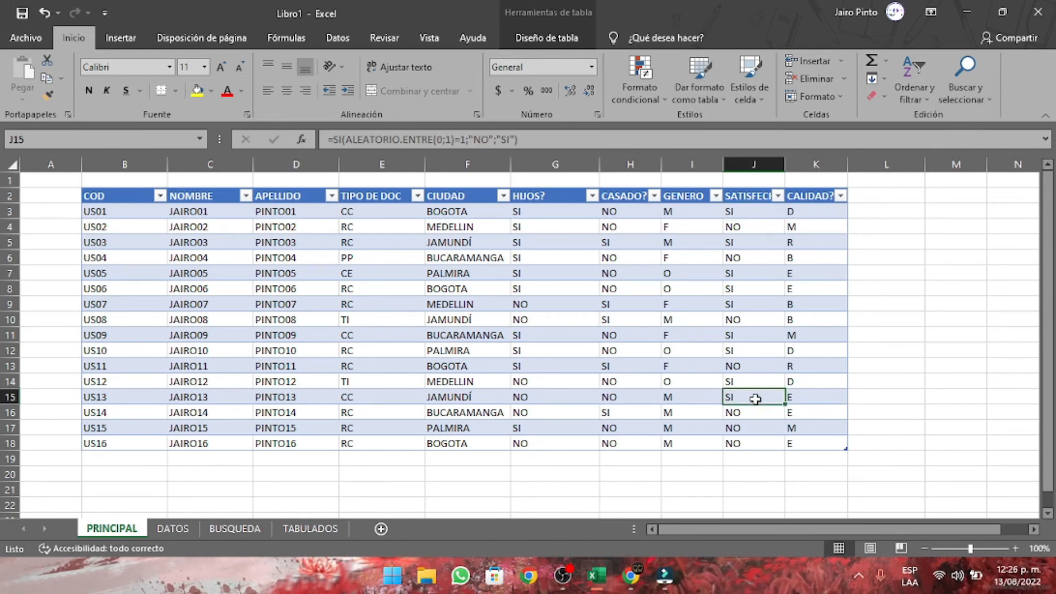
Step: Compare the S label in B16 on TABULADOS with the SATISFECHO? answer formula in J3 on PRINCIPAL
left_click(311, 528)
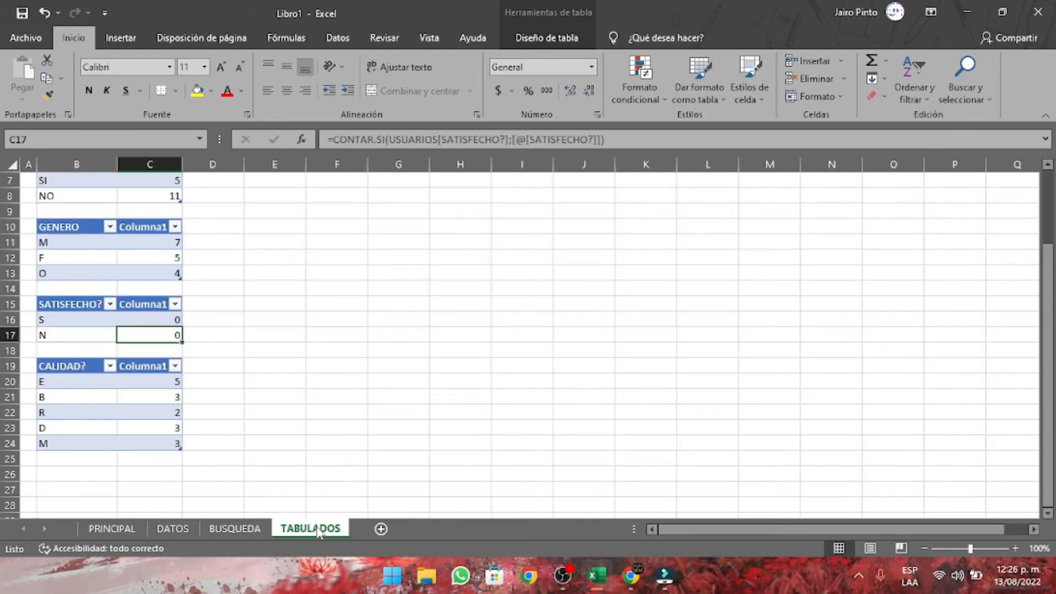
left_click(102, 322)
double_click(98, 322)
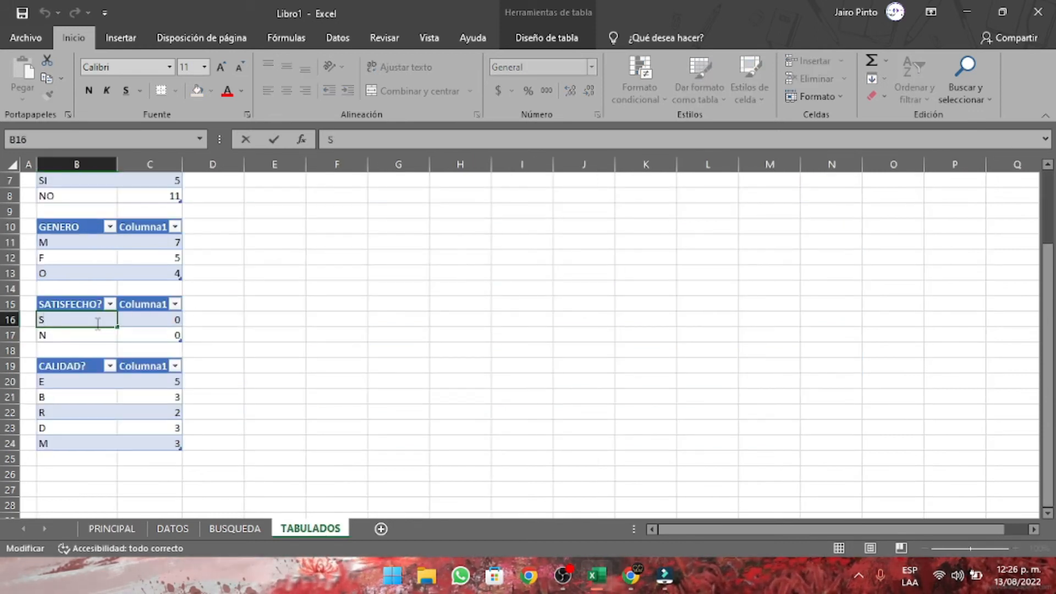
left_click(113, 529)
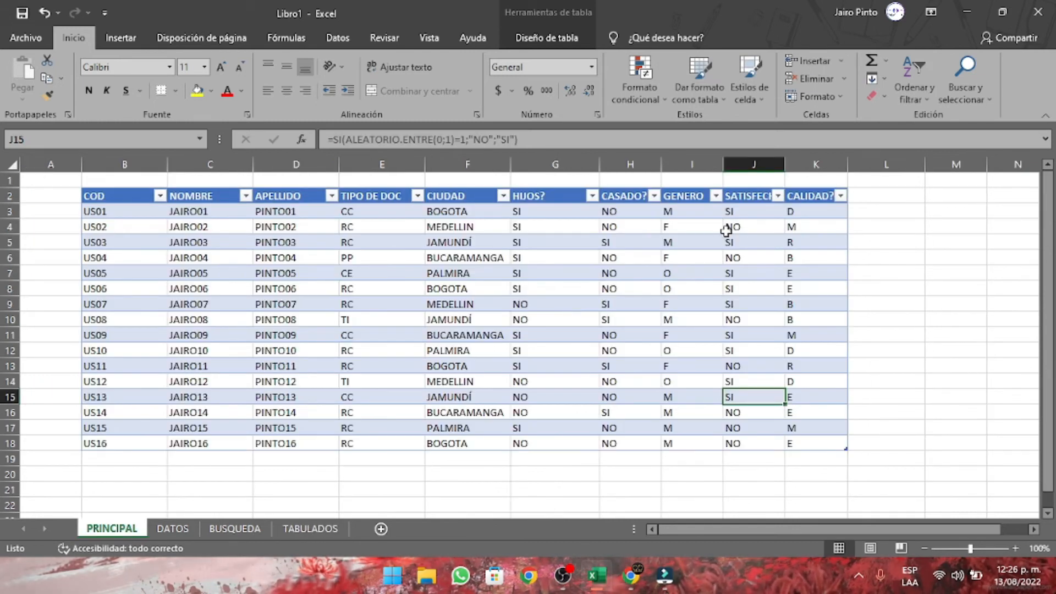
left_click(745, 204)
key("Left")
key("Right")
key("Left")
key("Left")
left_click(744, 204)
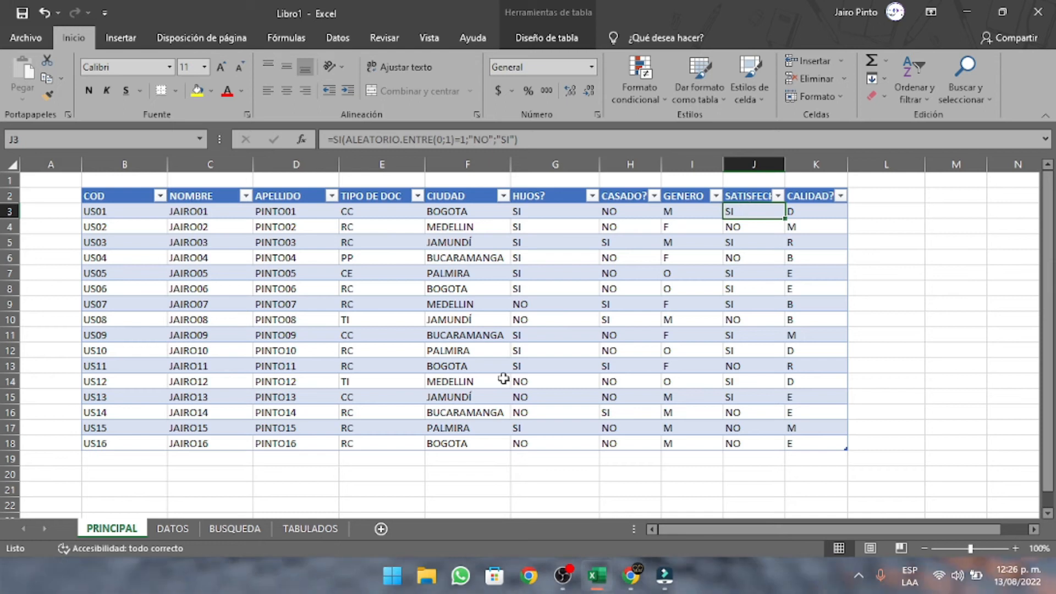
Step: Replace the contents of C16 in the SATISFECHO? table on TABULADOS with a fresh =CONTAR.SI( formula
left_click(286, 529)
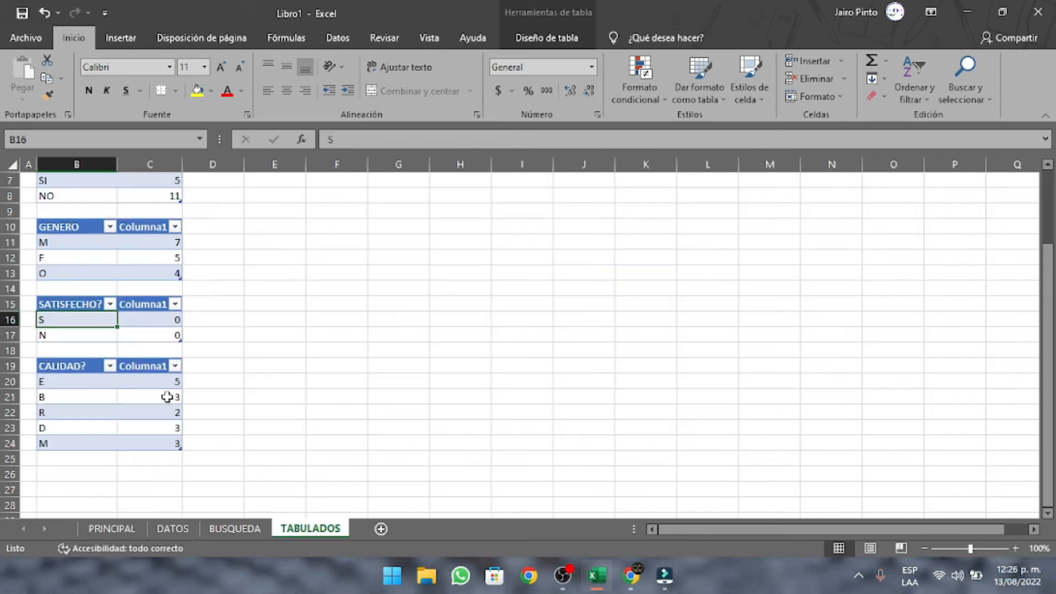
left_click(157, 320)
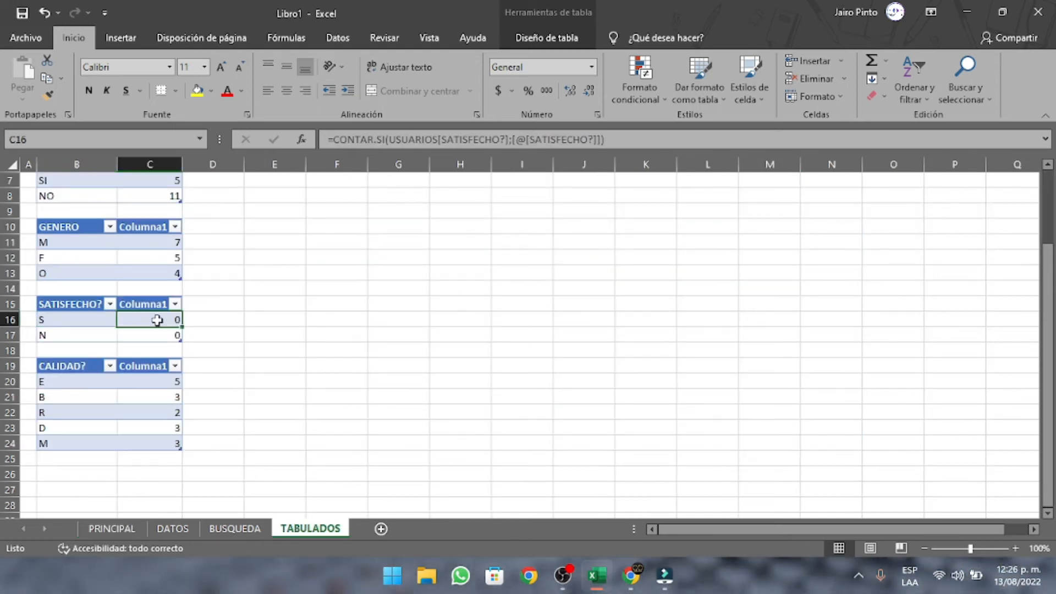
double_click(157, 320)
key("Escape")
type("C")
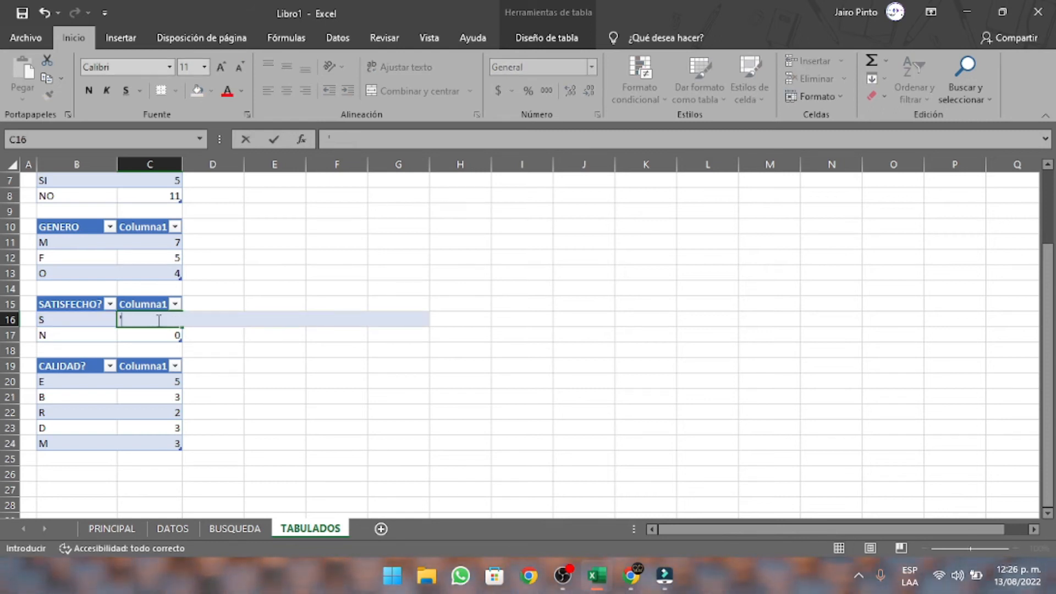
key("BackSpace")
type("=CONT")
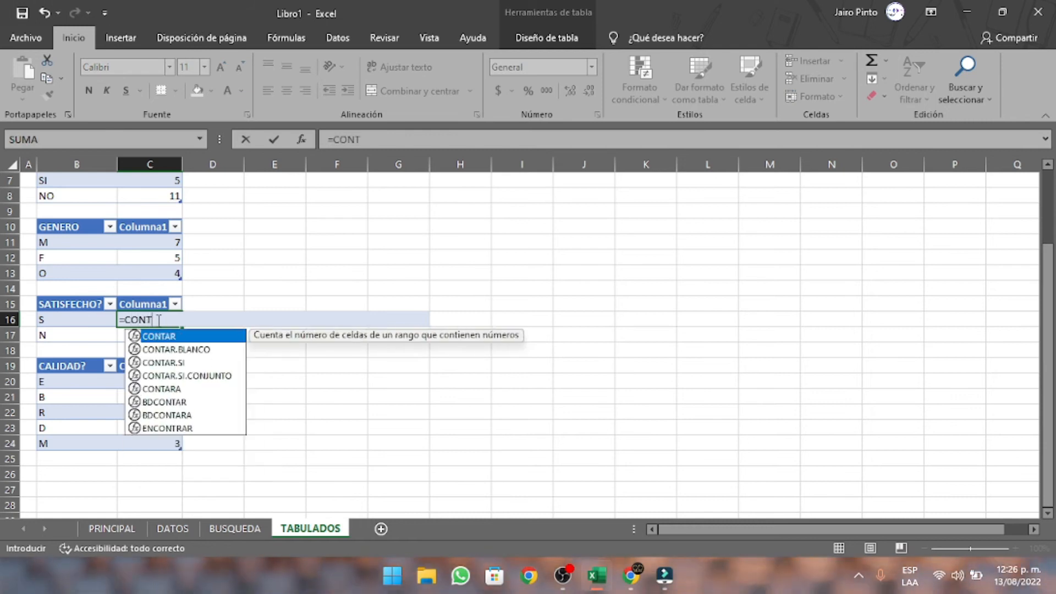
type("AR.SI(")
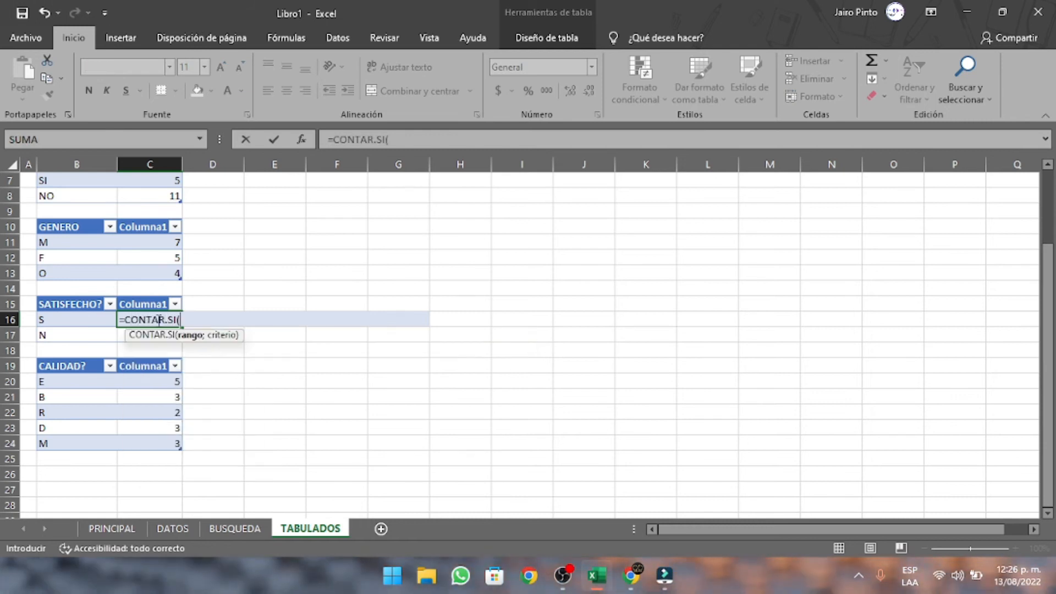
key("BackSpace")
key("BackSpace")
key("BackSpace")
key("BackSpace")
key("BackSpace")
key("BackSpace")
key("BackSpace")
key("BackSpace")
key("BackSpace")
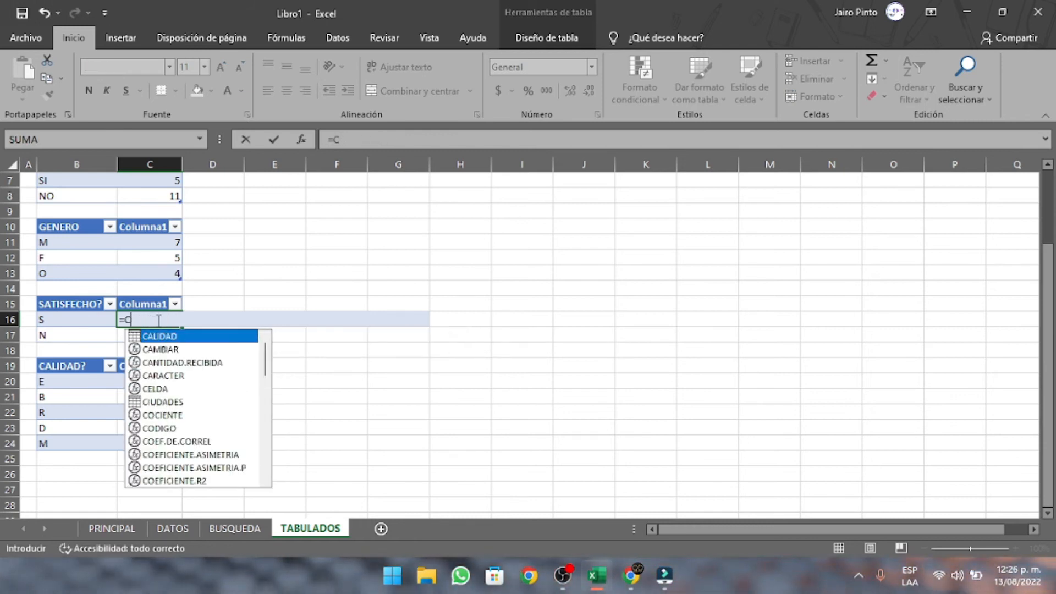
type("ONTA")
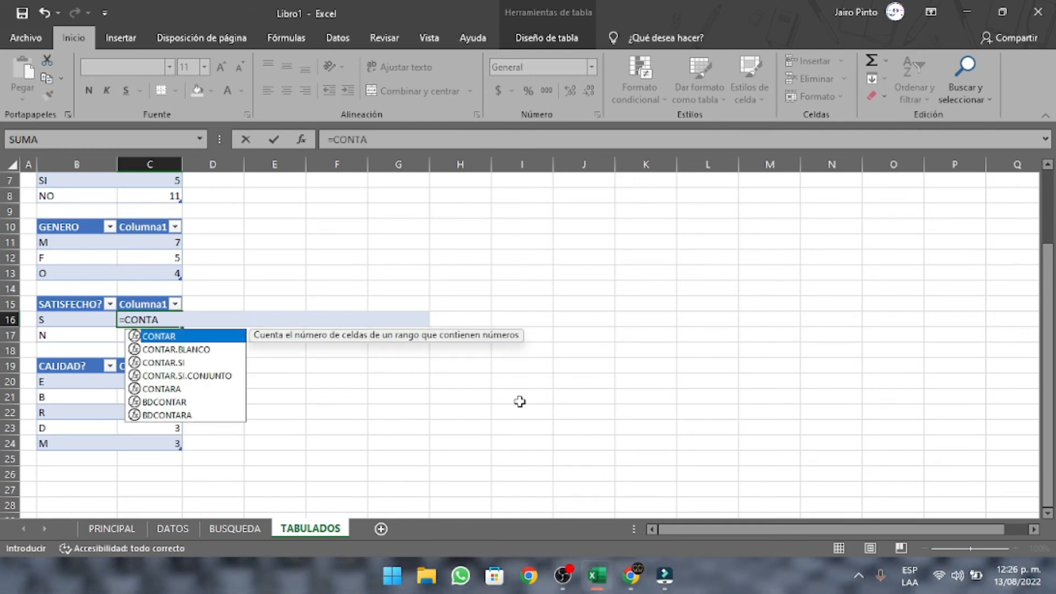
type(".")
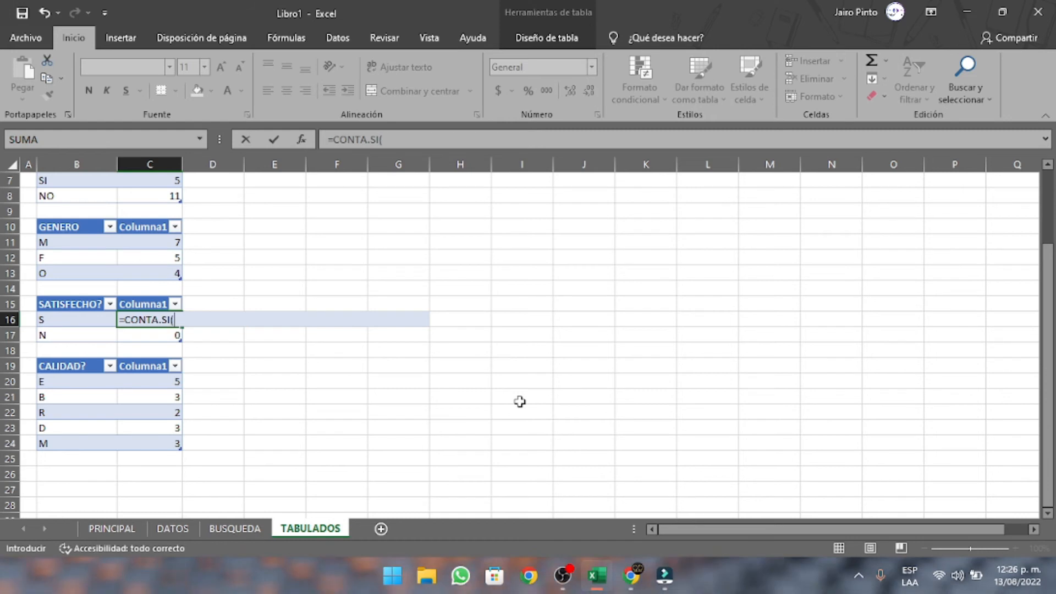
key("BackSpace")
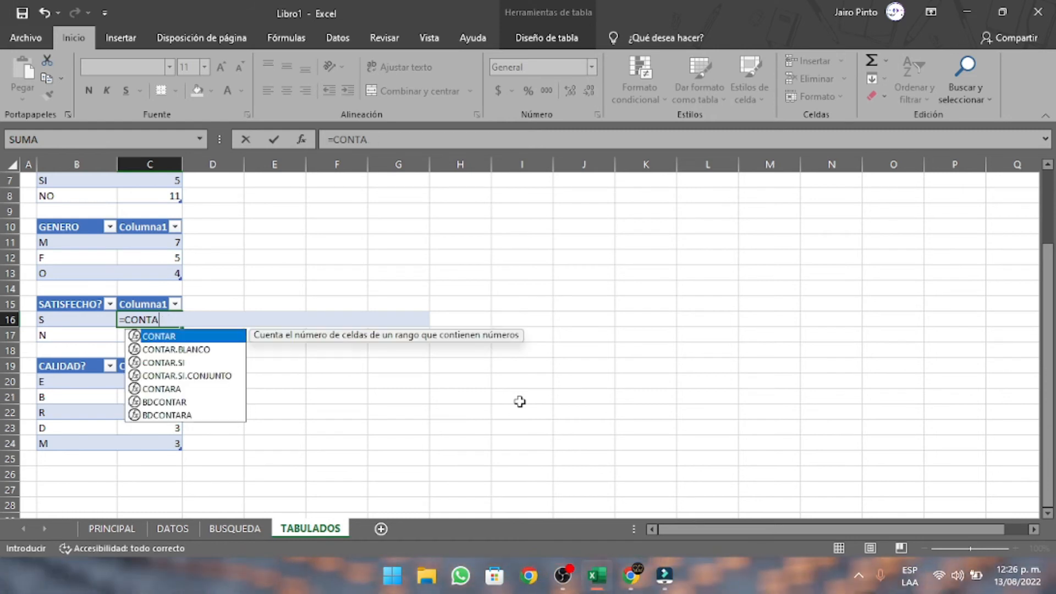
type("R.SI")
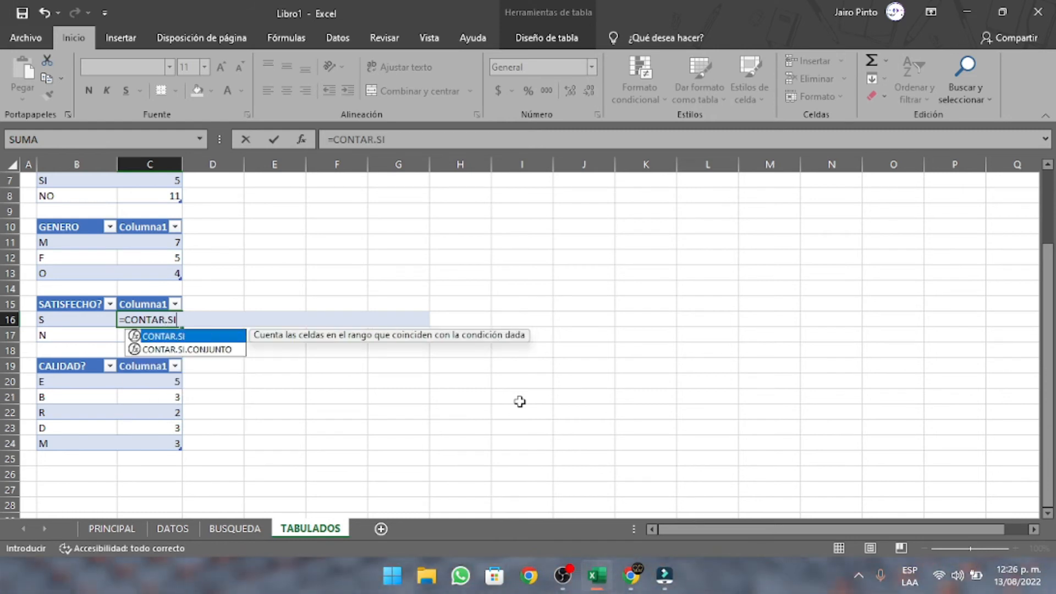
type("(")
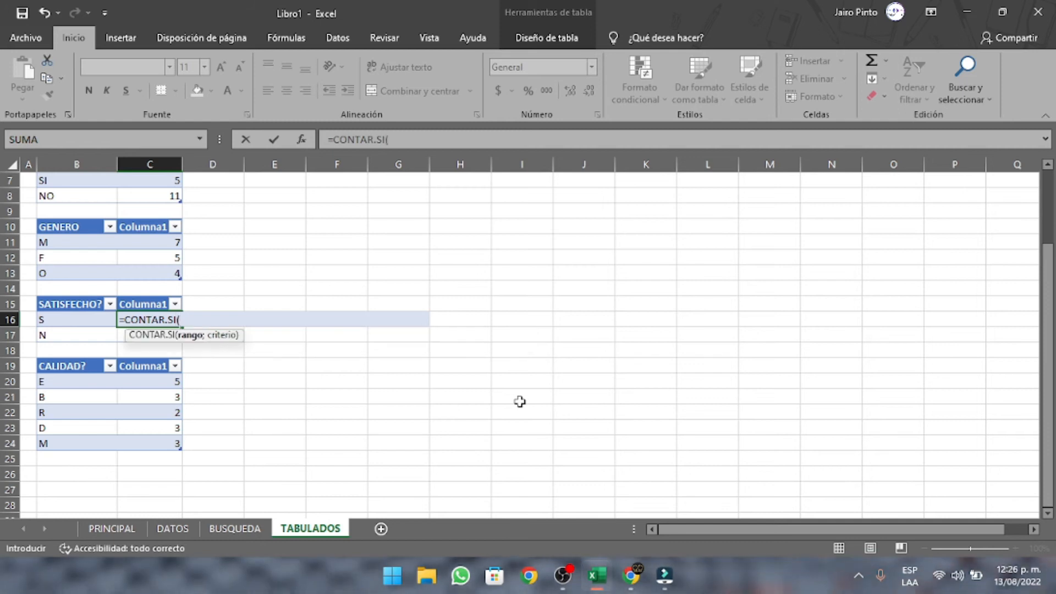
Step: Complete C16's CONTAR.SI formula with USUARIOS[SATISFECHO?] as the range and [@[SATISFECHO?]] as the criterion
left_click(123, 529)
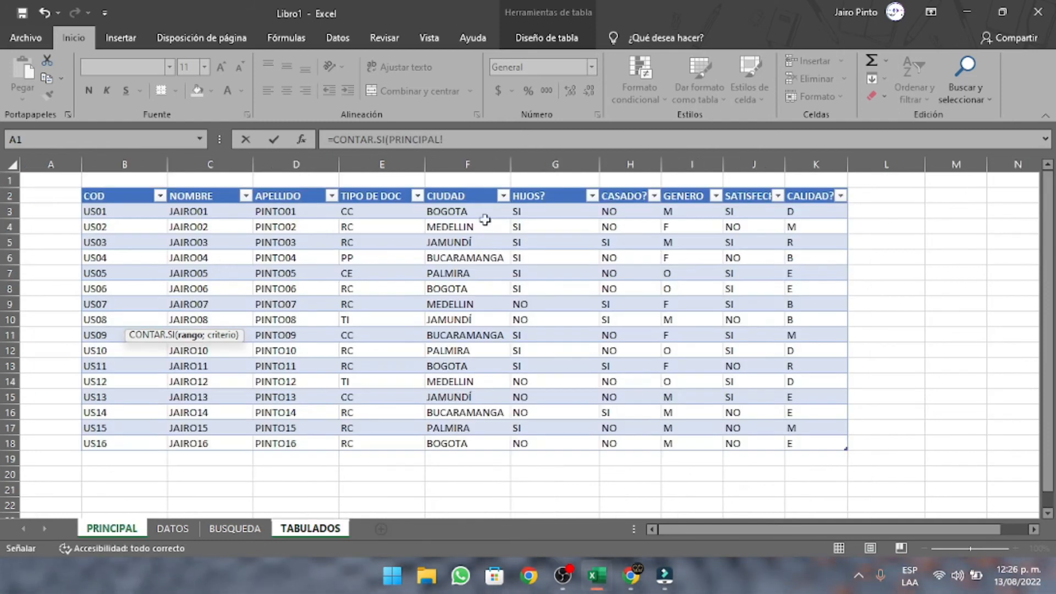
left_click(743, 189)
type(";")
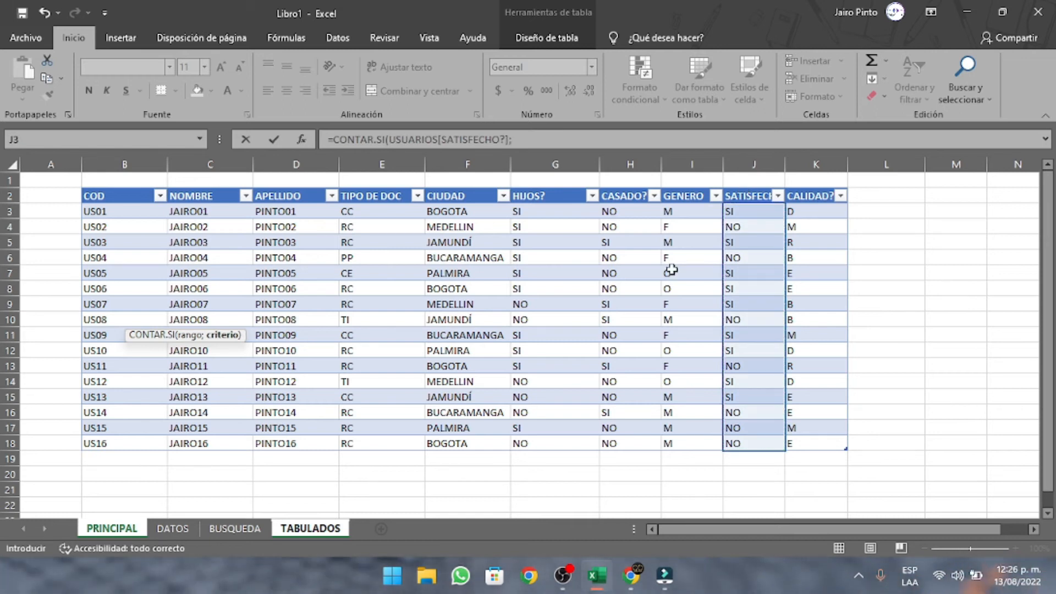
left_click(324, 529)
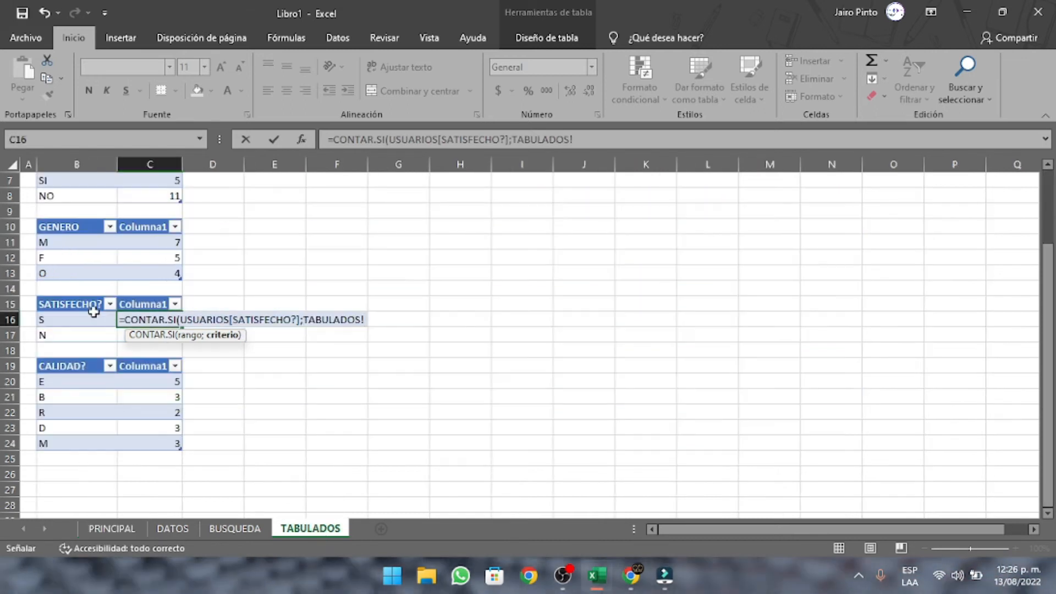
left_click(78, 321)
key("Return")
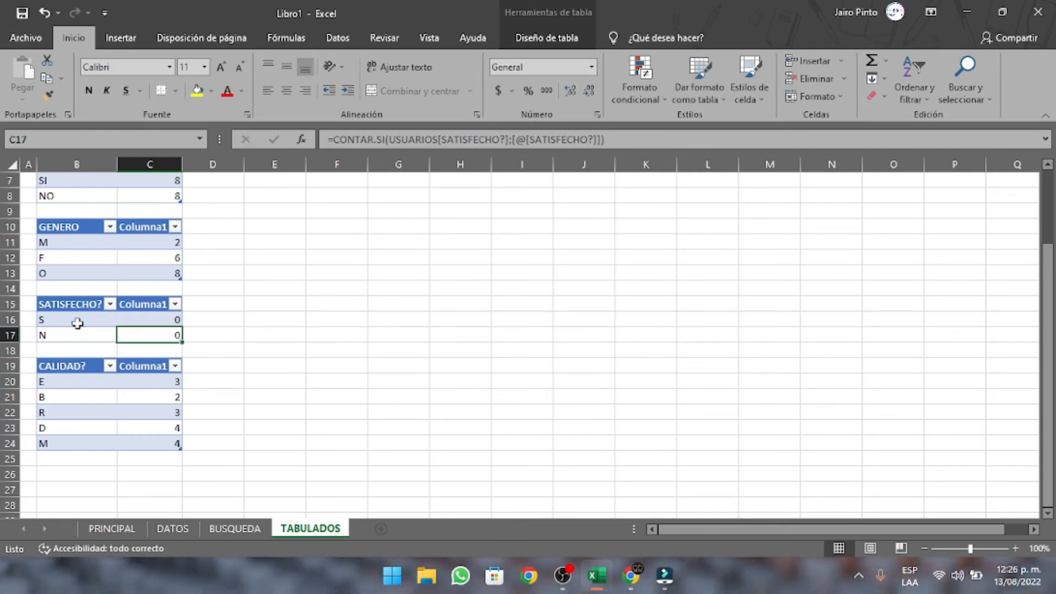
Step: Check the S and N labels in B16:B17 and their counts against the SATISFECHO? answers on PRINCIPAL
key("Right")
key("Left")
key("Up")
key("Down")
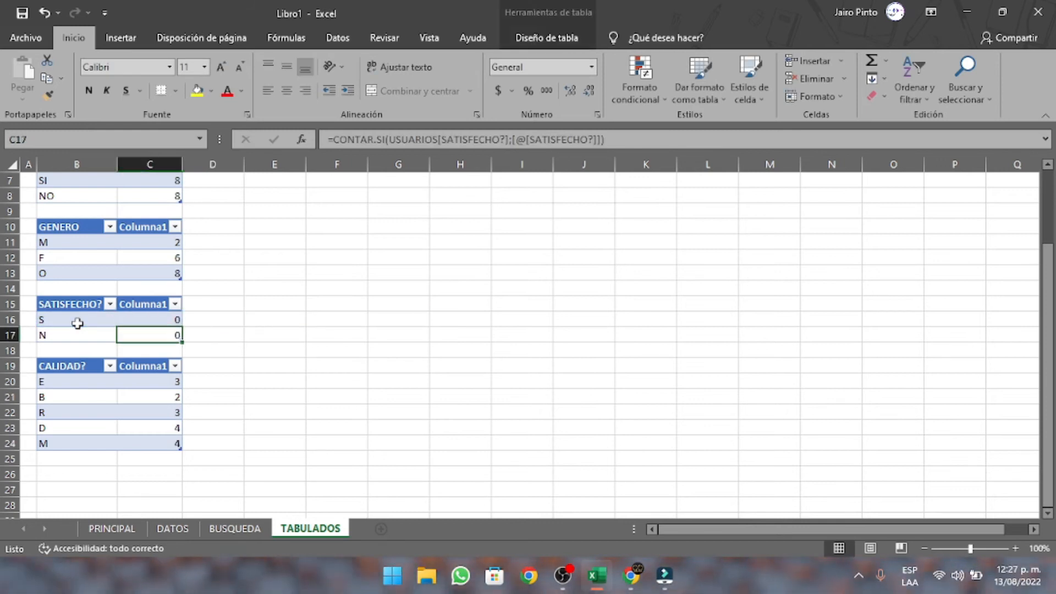
key("Up")
key("Left")
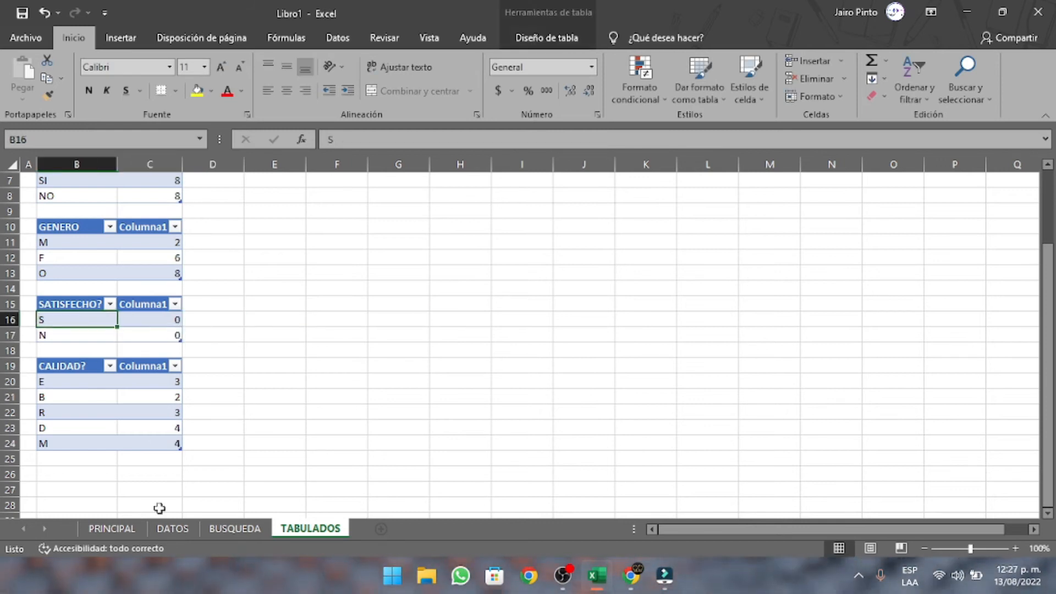
left_click(116, 529)
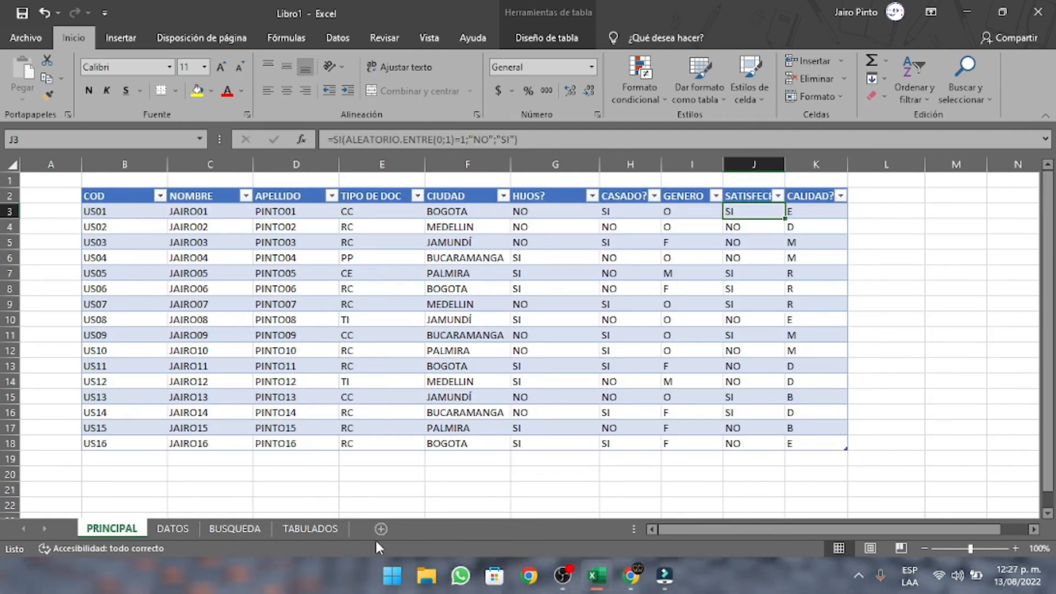
right_click(312, 525)
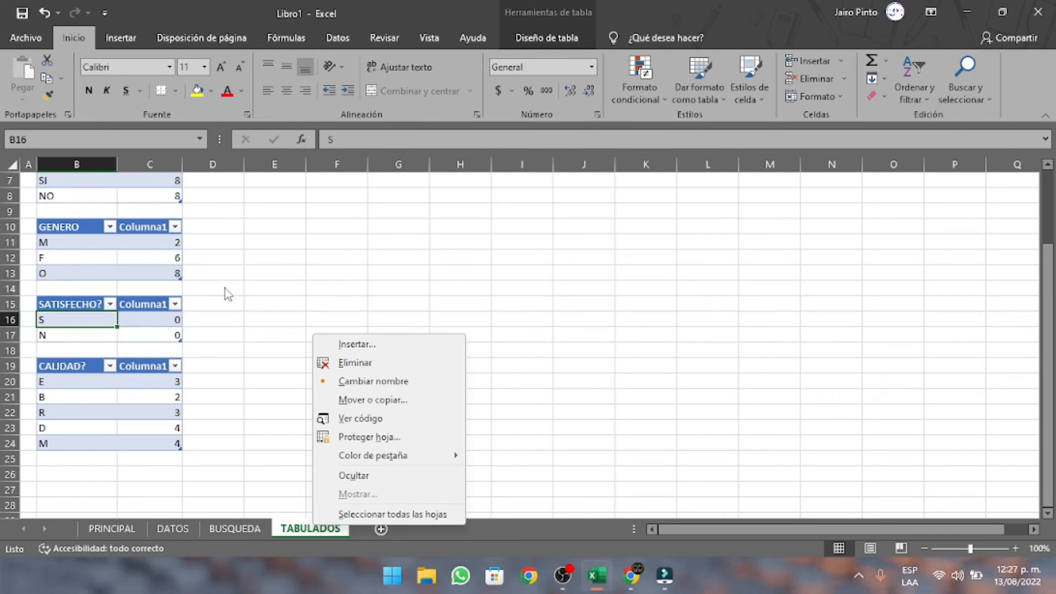
left_click(74, 320)
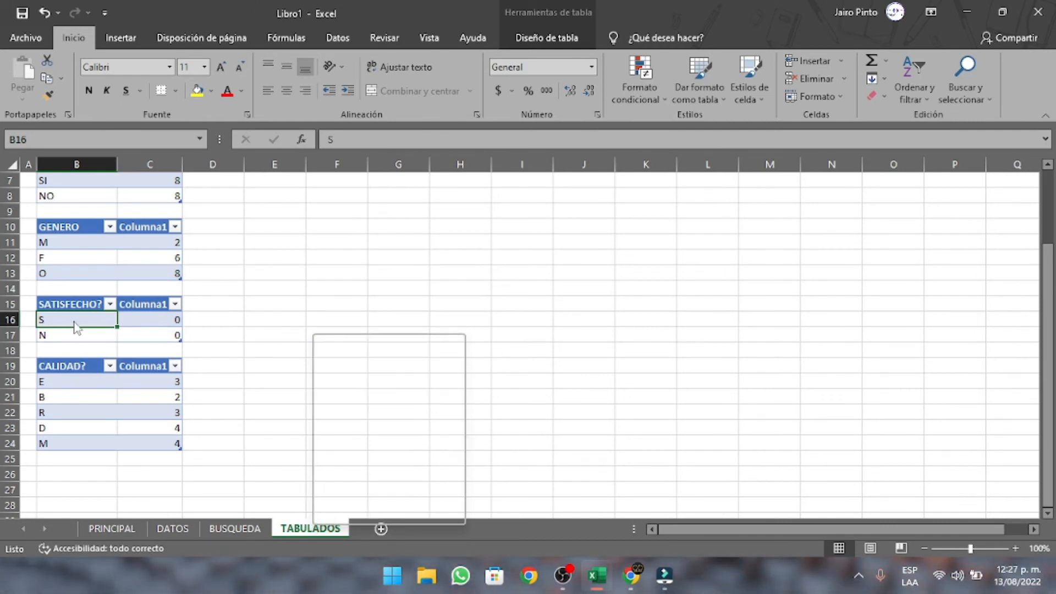
scroll(252, 344, "up", 2)
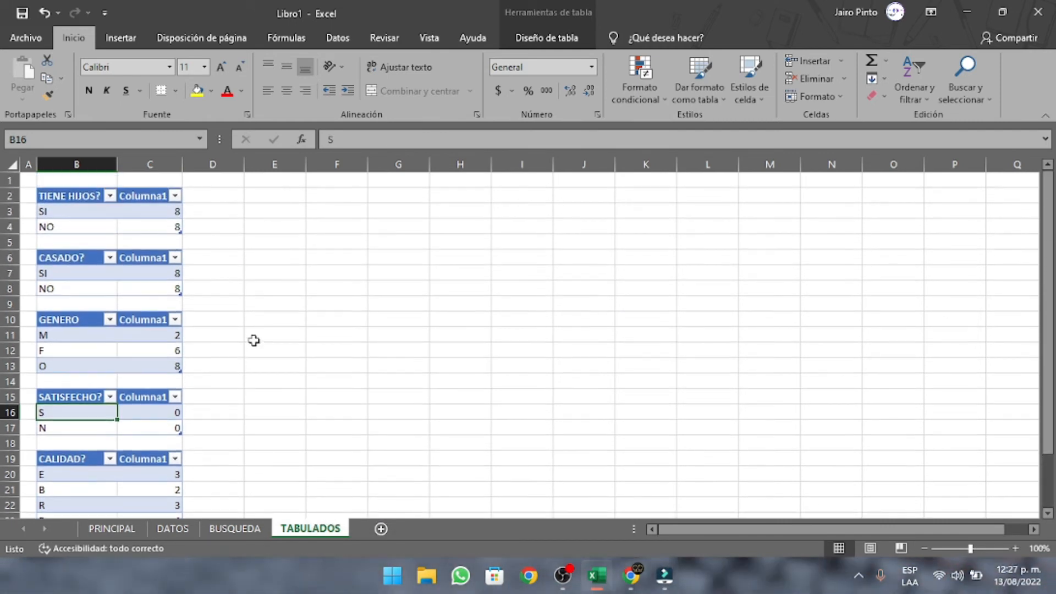
left_click(66, 440)
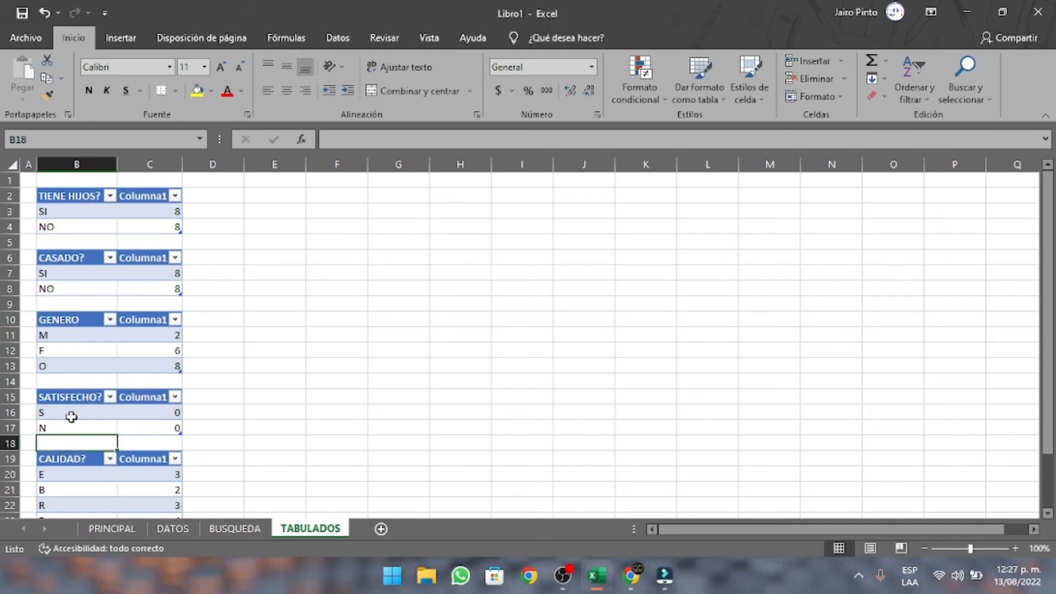
left_click(74, 412)
left_click(72, 428)
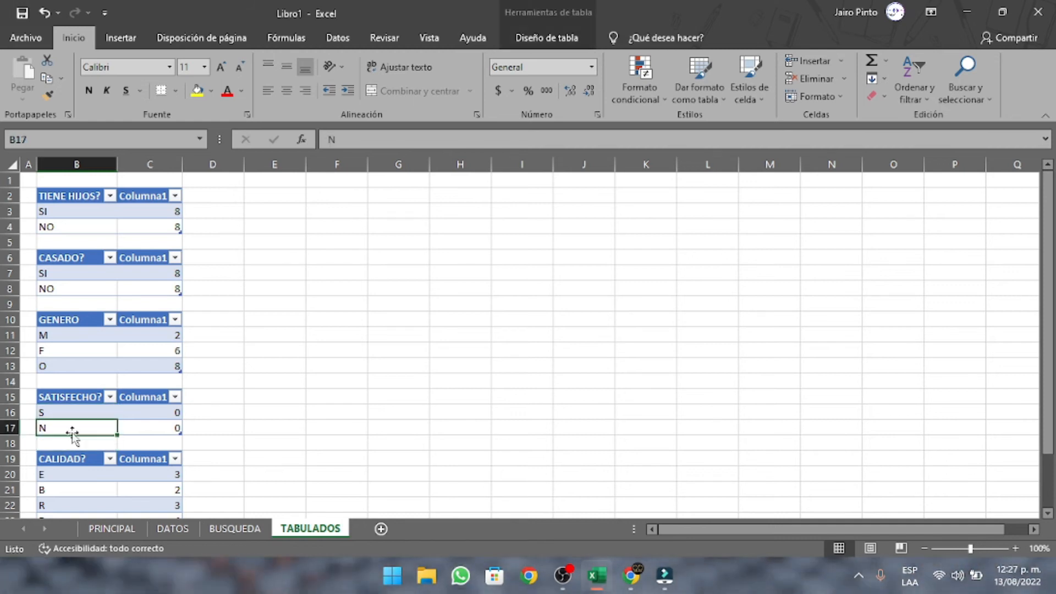
Step: Overwrite the CALIDAD? answer in K5 on PRINCIPAL with MALO and review the CALIDAD? counts on TABULADOS
left_click(127, 529)
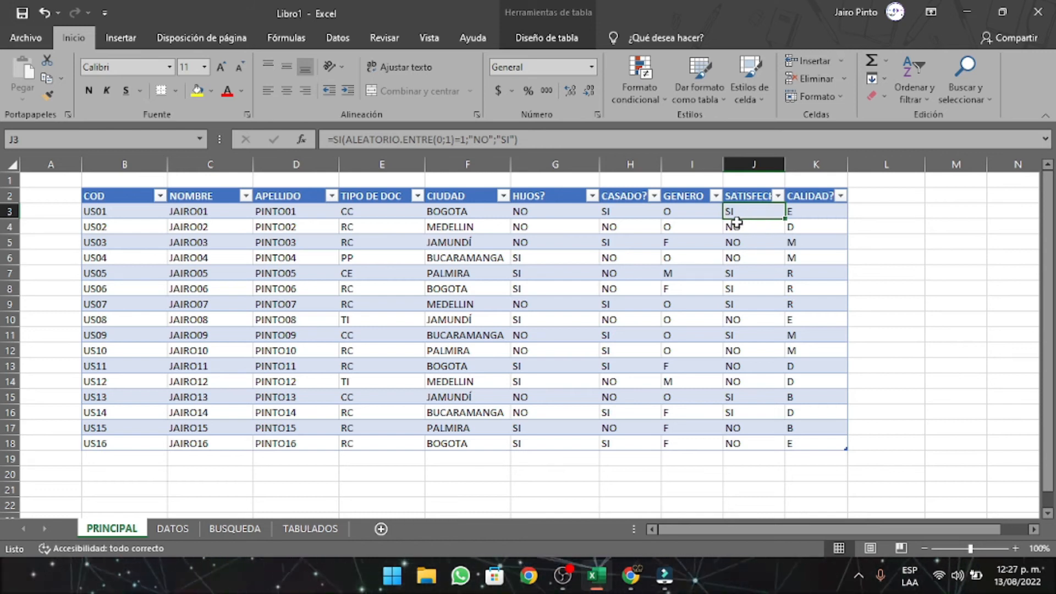
left_click(795, 209)
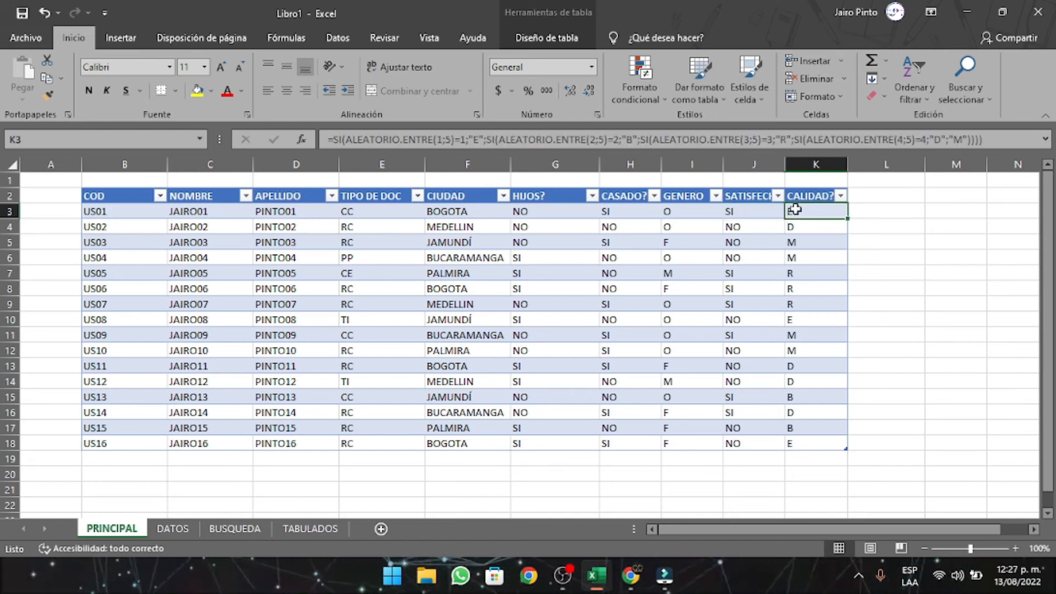
left_click(807, 242)
double_click(807, 215)
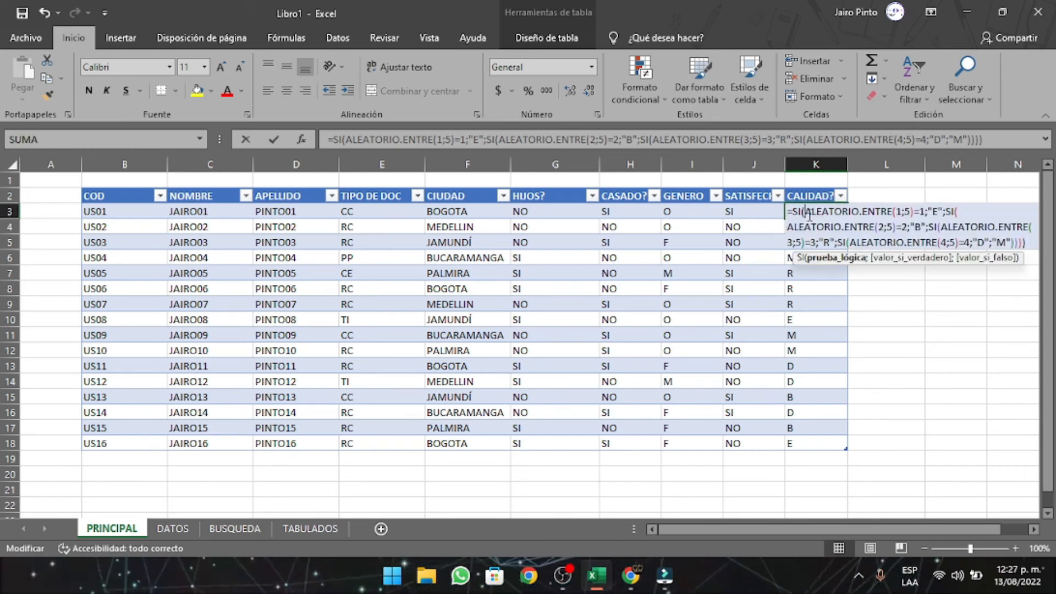
key("Escape")
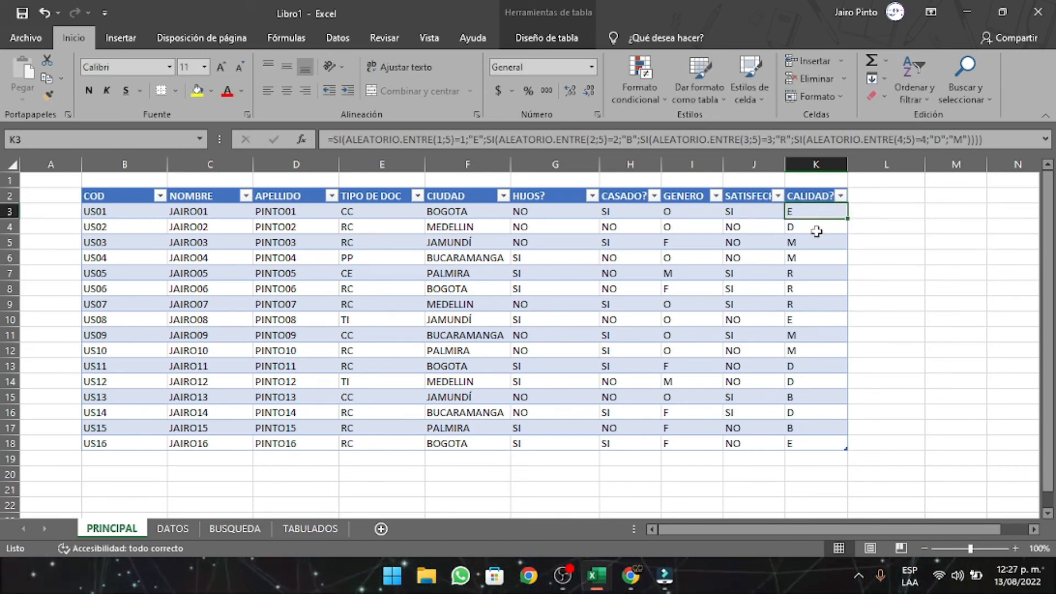
left_click(814, 241)
type("MALO")
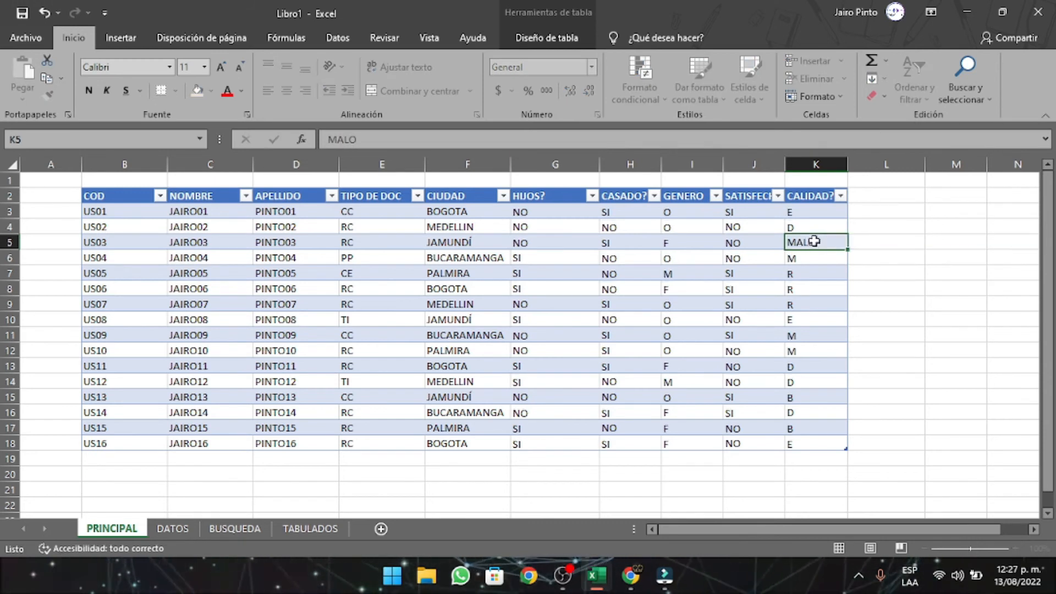
key("Return")
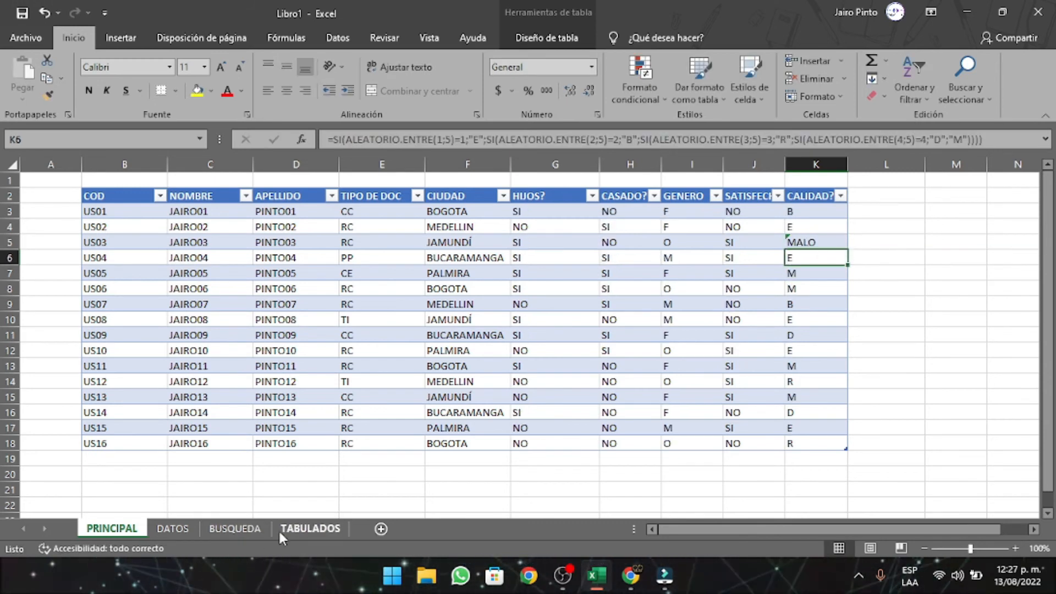
left_click(311, 529)
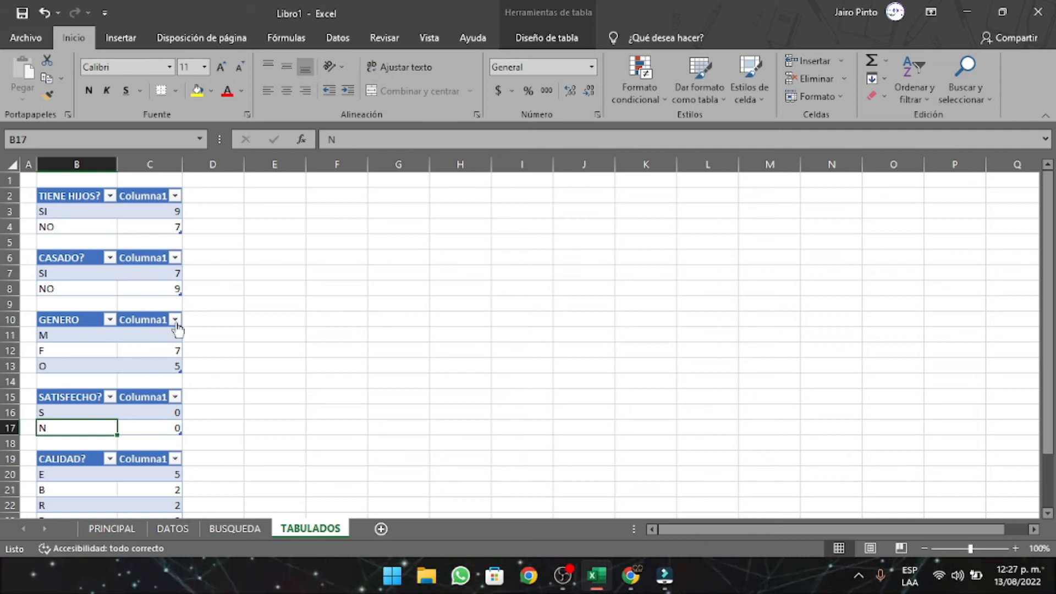
scroll(171, 403, "down", 2)
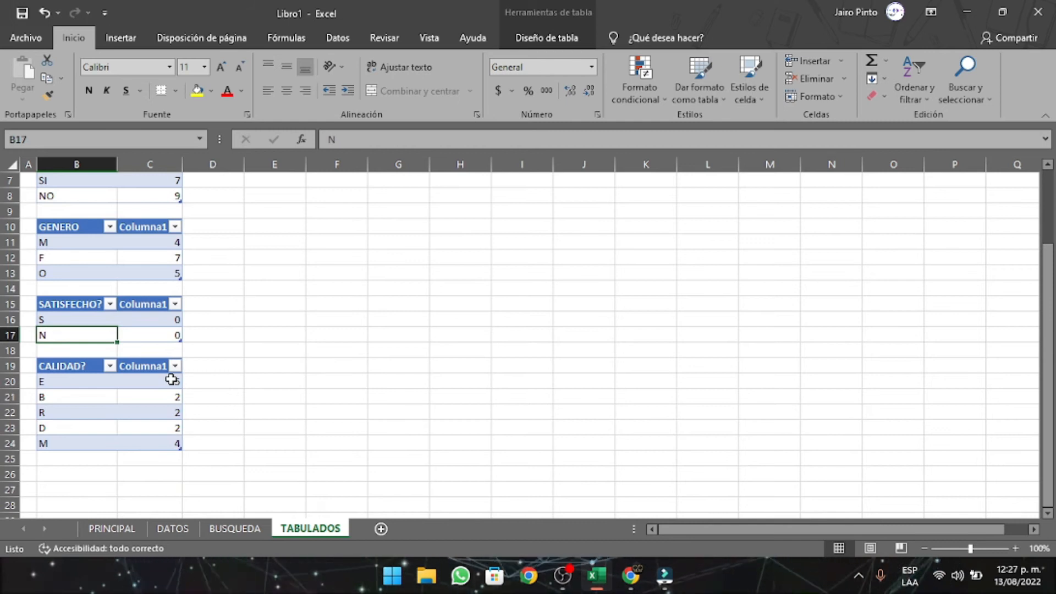
Step: Compare the total of the CALIDAD? counts in C20:C24 on TABULADOS with the number of answers in K3:K18 on PRINCIPAL
left_click_drag(144, 386, 150, 443)
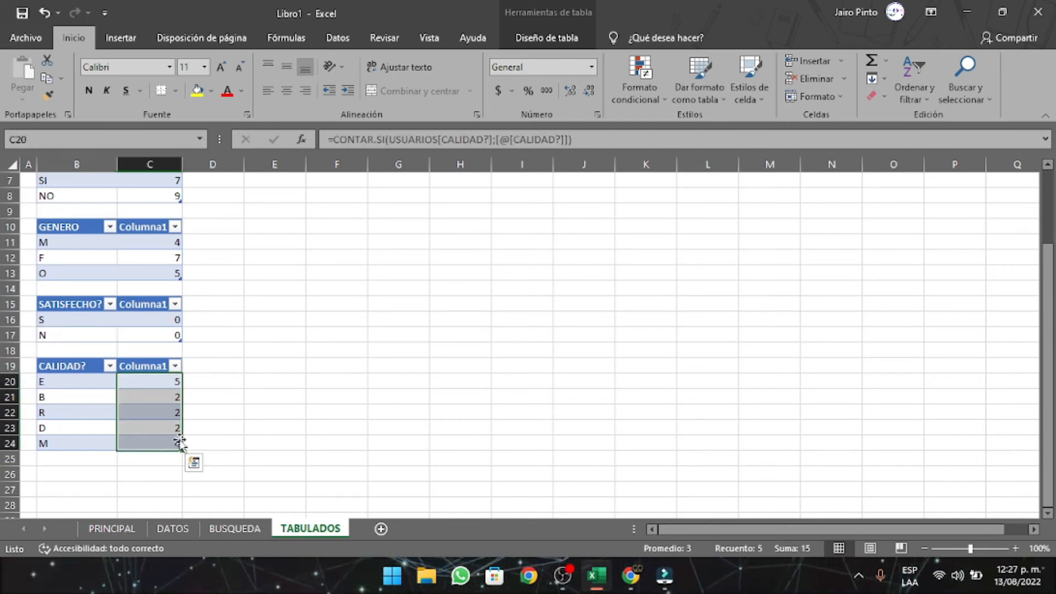
left_click(104, 530)
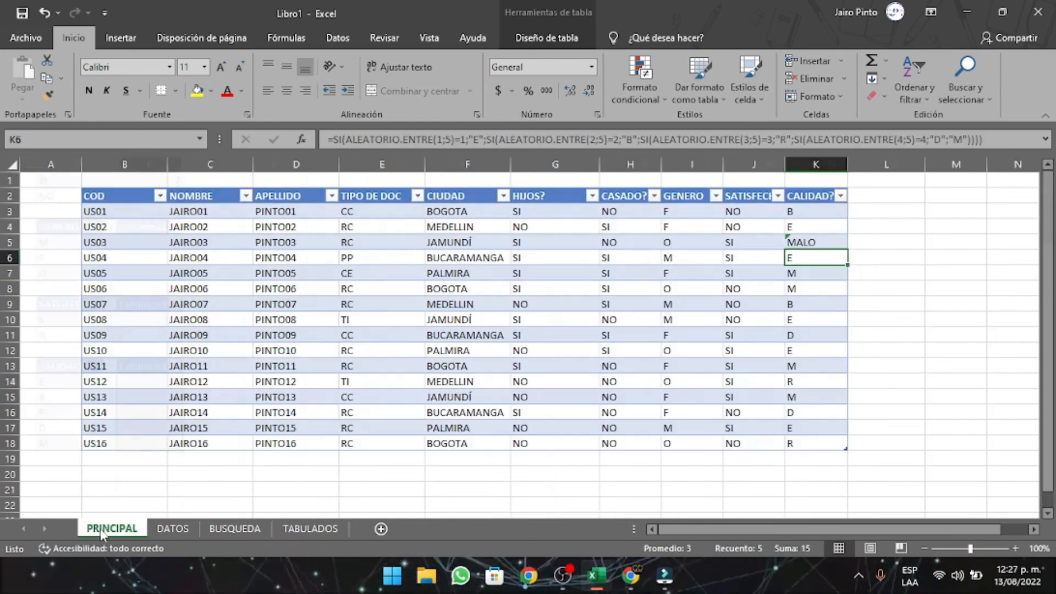
left_click(812, 216)
key("ctrl+shift+Down")
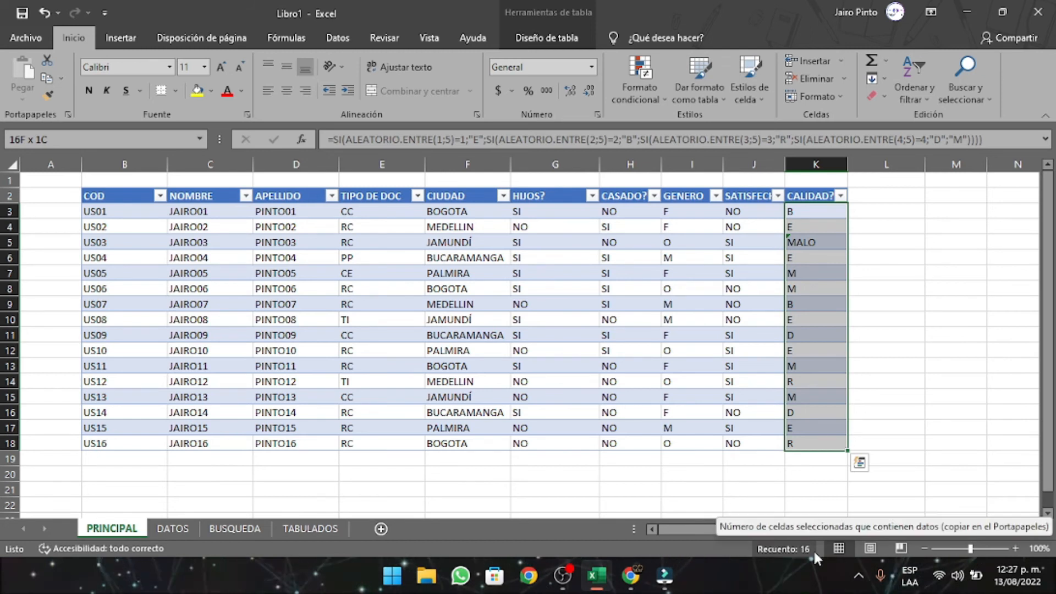
left_click(333, 529)
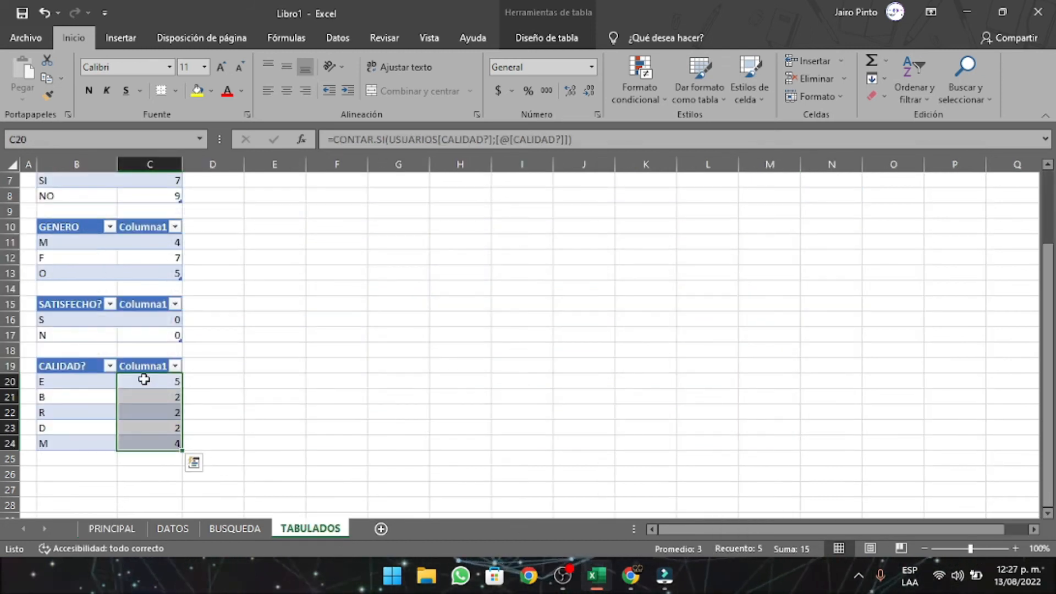
Step: Fill K4's random CALIDAD? formula down to K18 on PRINCIPAL, overwriting the MALO answer in K5
left_click(123, 531)
left_click(817, 246)
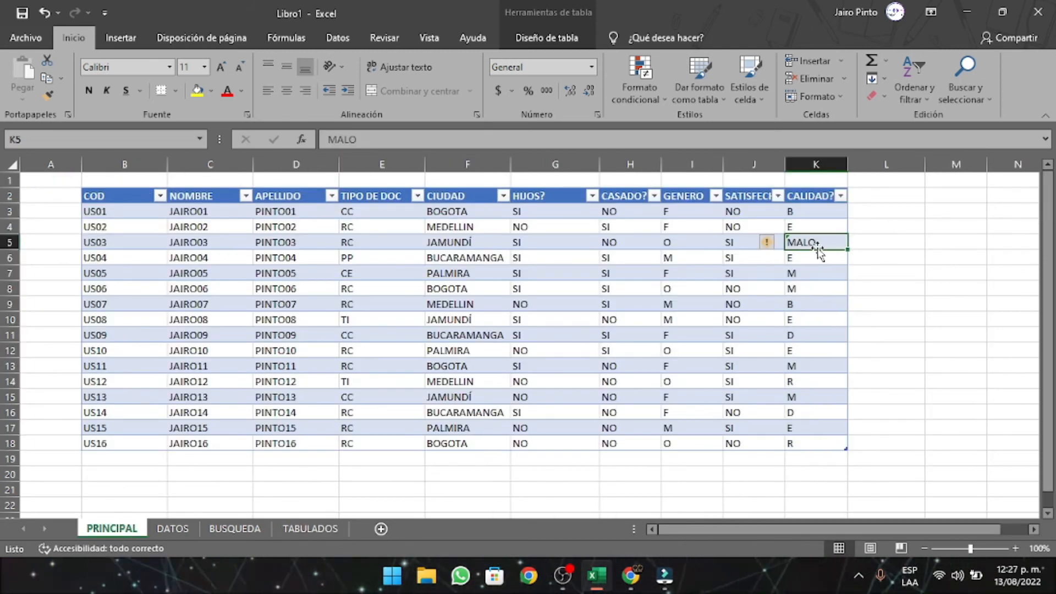
left_click(834, 229)
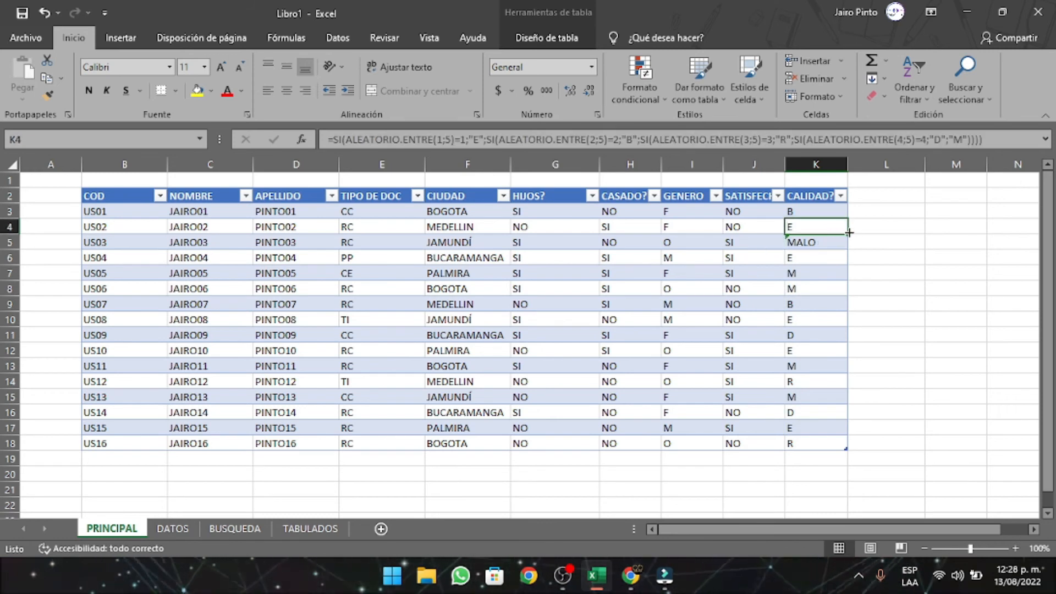
double_click(847, 233)
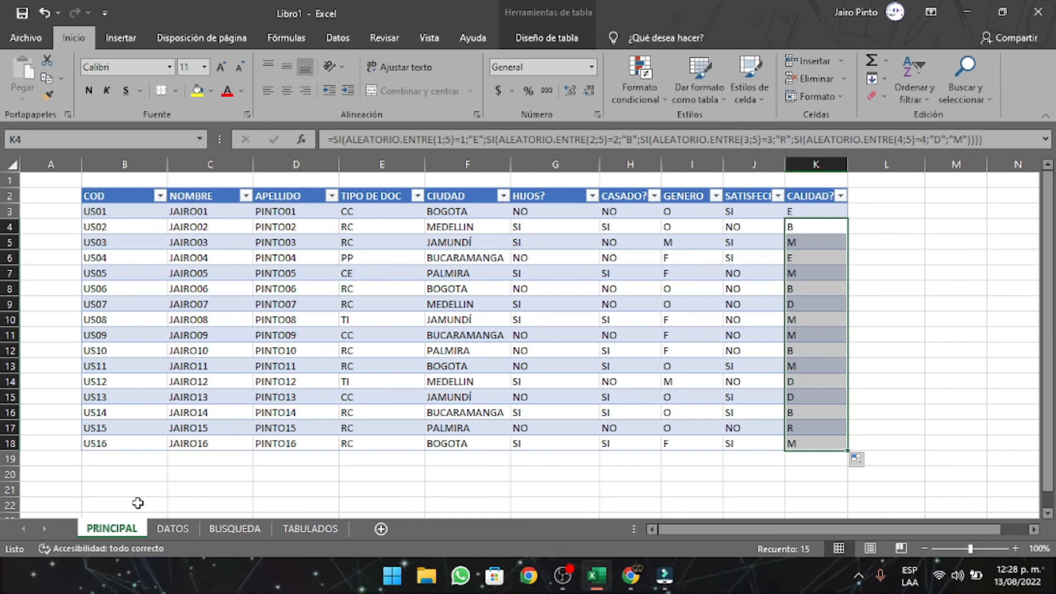
Step: Change the SATISFECHO? labels on TABULADOS to SI in B16 and NO in B17
left_click(297, 529)
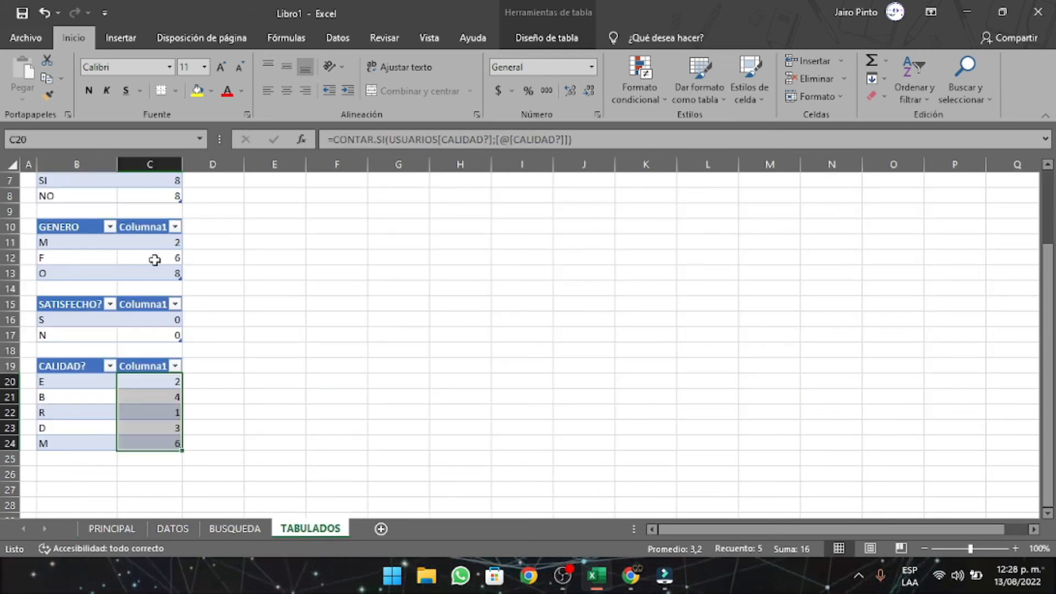
left_click(65, 319)
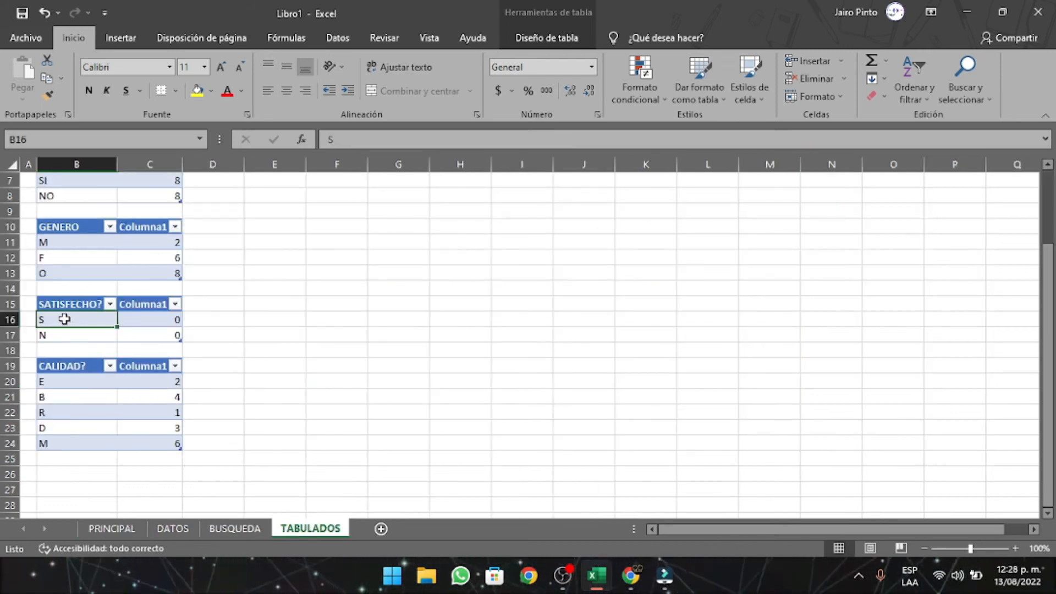
type("SI")
key("Return")
type("NON")
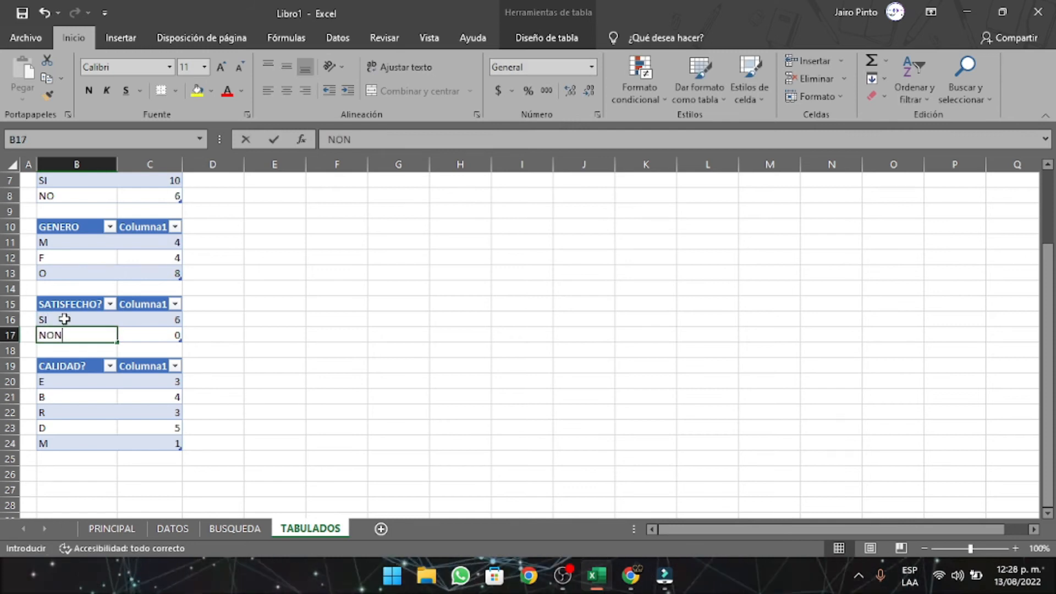
key("Return")
key("Up")
type("NO")
key("Return")
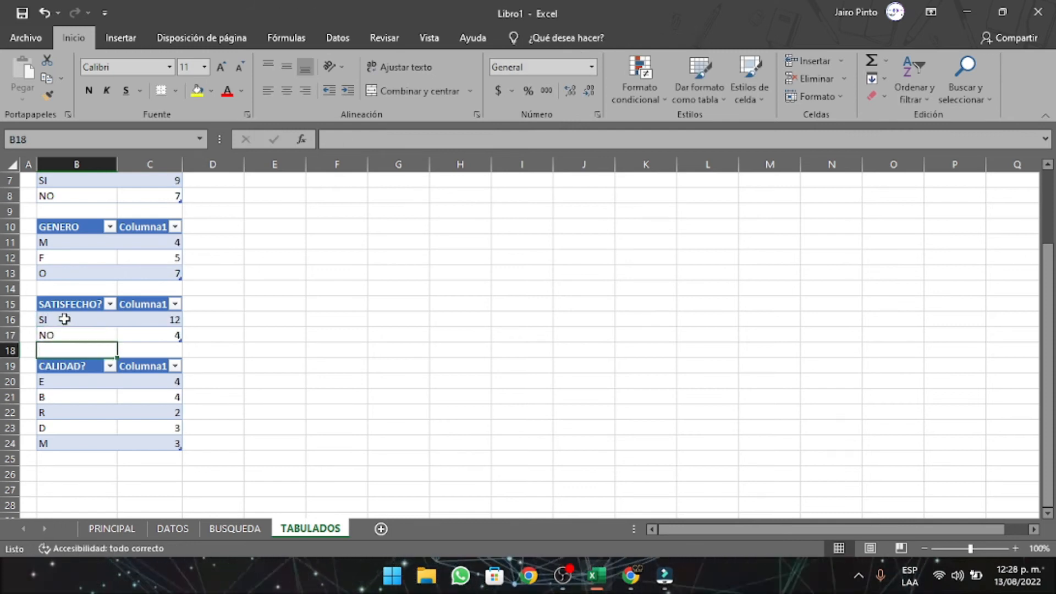
scroll(281, 351, "down", 2)
scroll(280, 351, "up", 4)
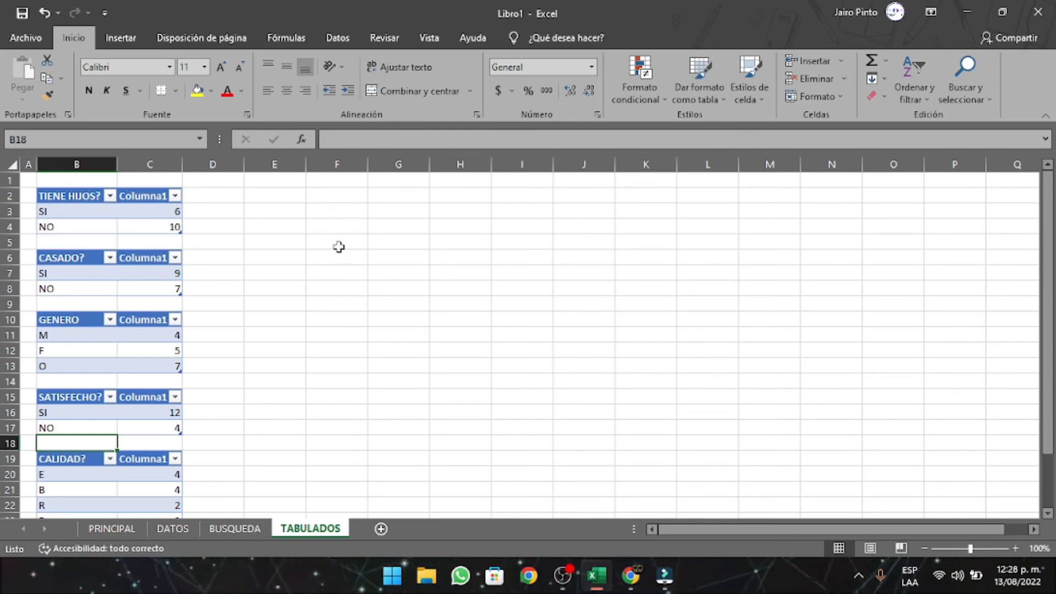
left_click_drag(86, 257, 143, 288)
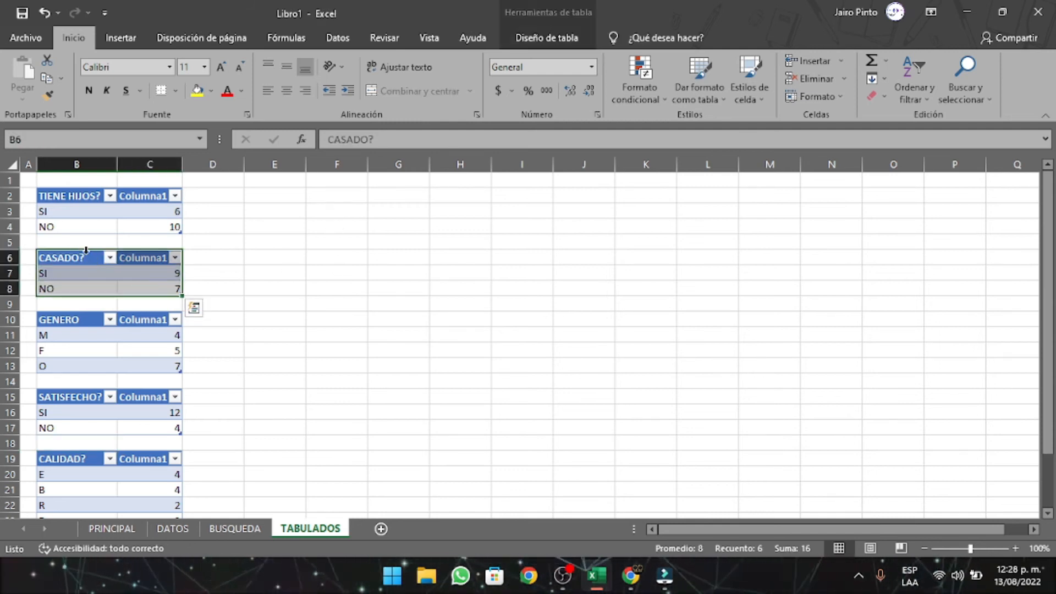
left_click(250, 273)
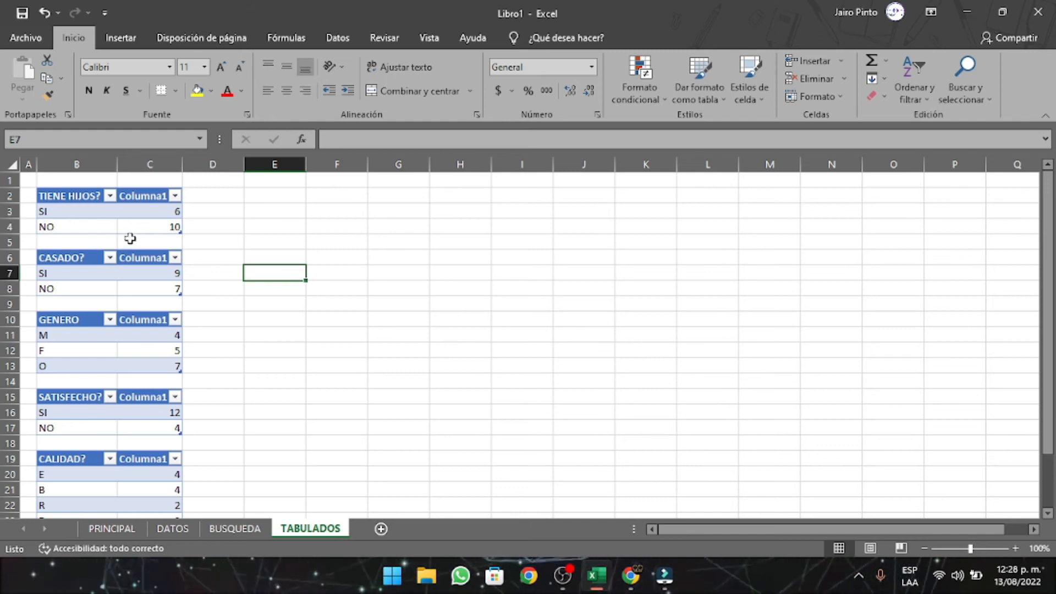
Step: Extend the USUARIOS table on PRINCIPAL down to row 102 and review the recalculated counts on TABULADOS
left_click(112, 528)
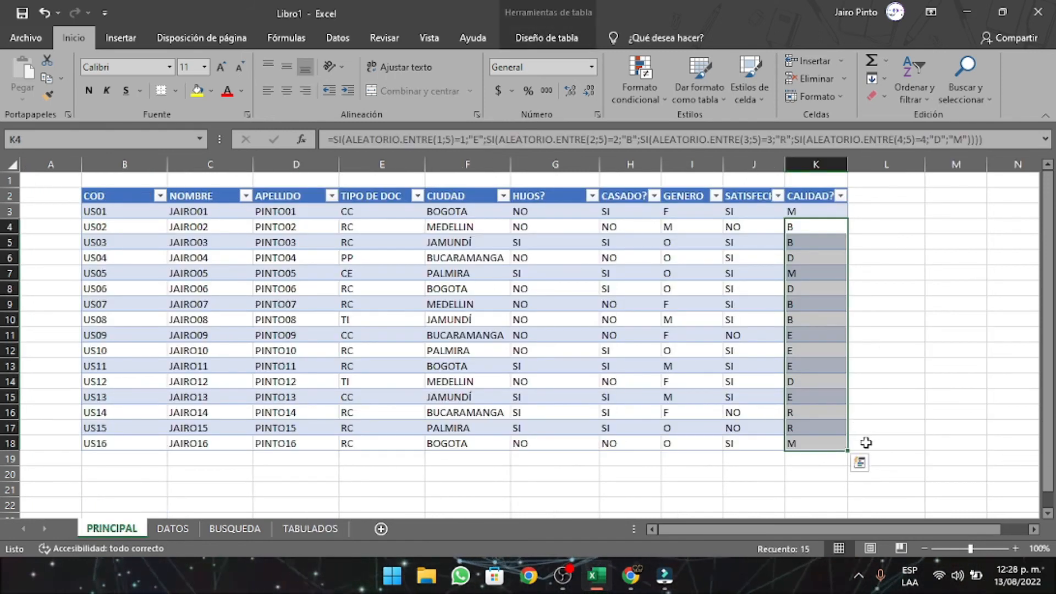
left_click(968, 366)
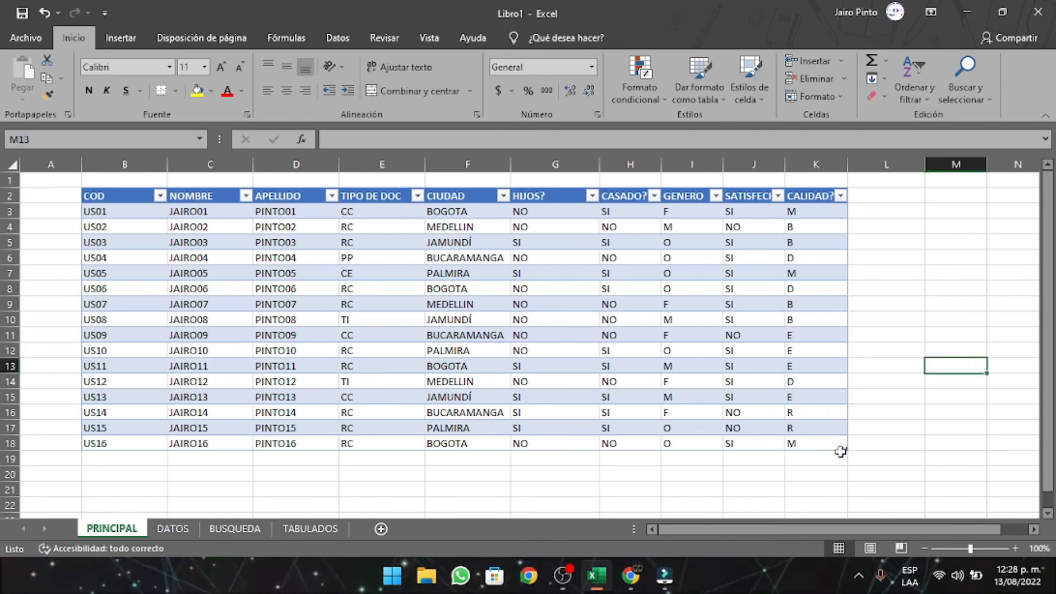
left_click_drag(845, 448, 819, 365)
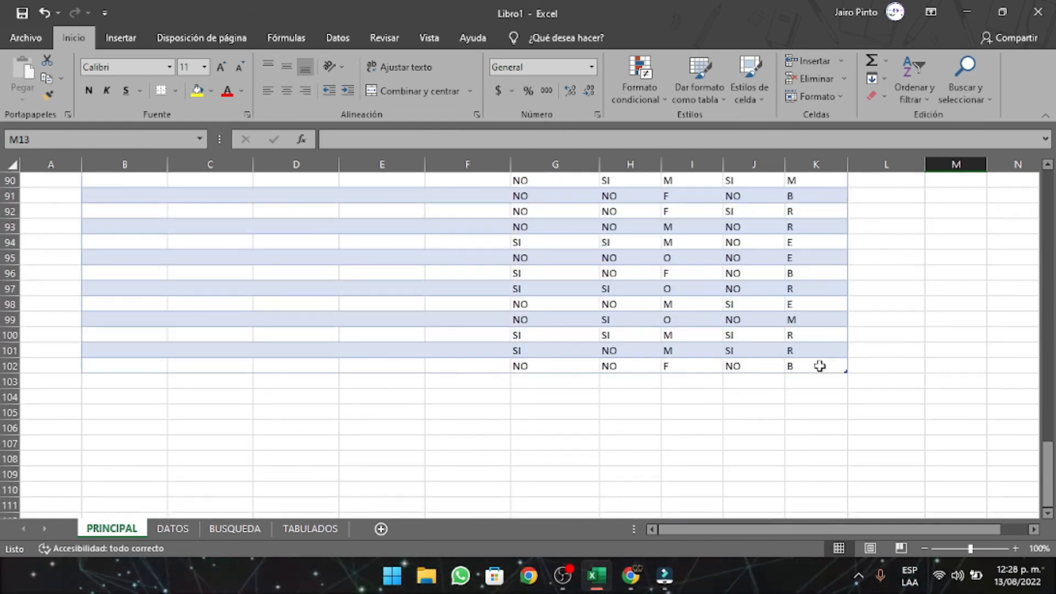
scroll(777, 369, "up", 20)
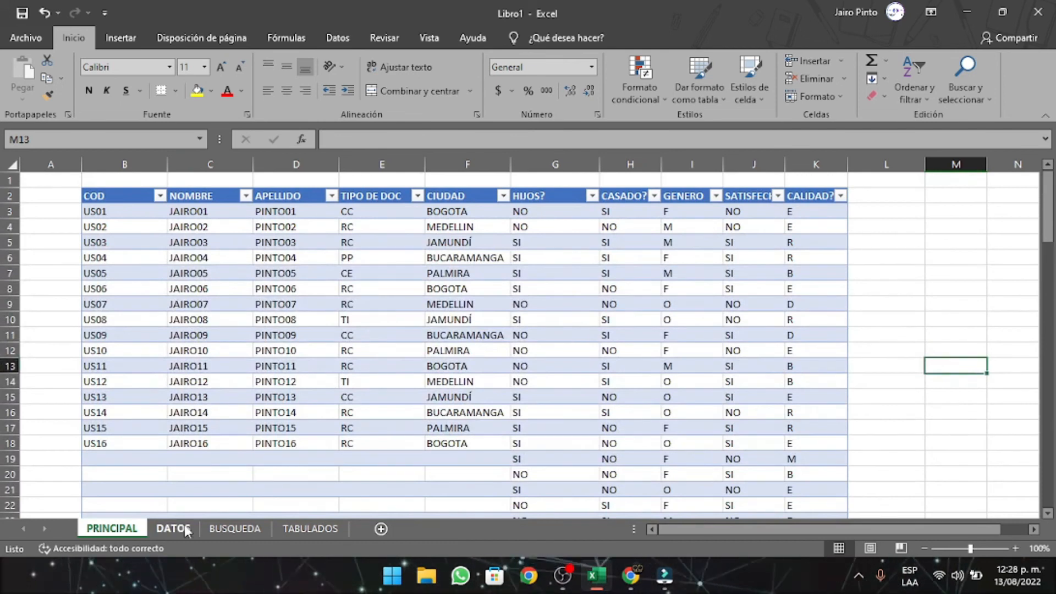
left_click(173, 528)
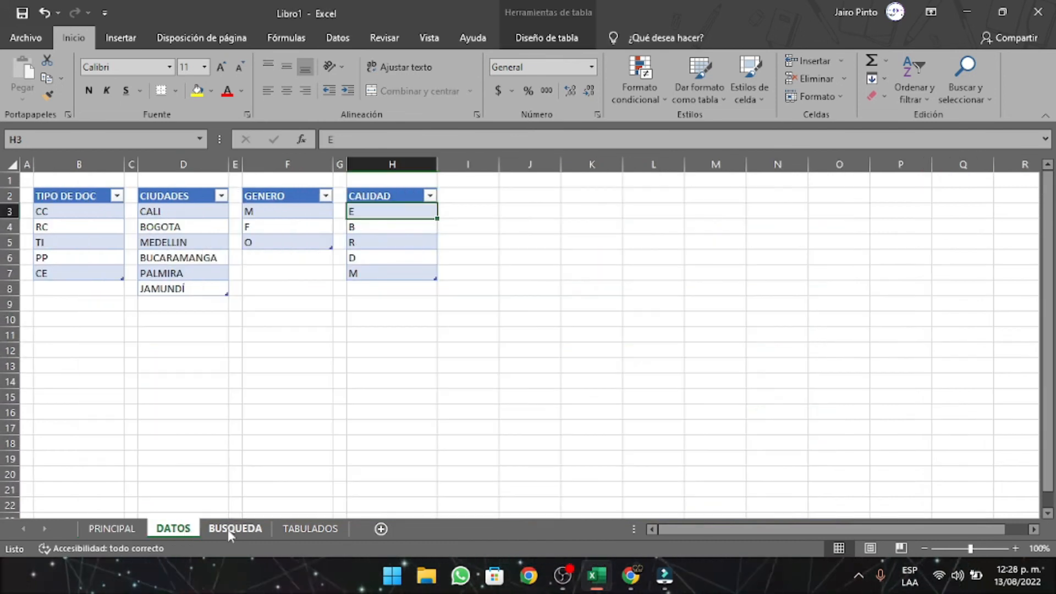
left_click(281, 533)
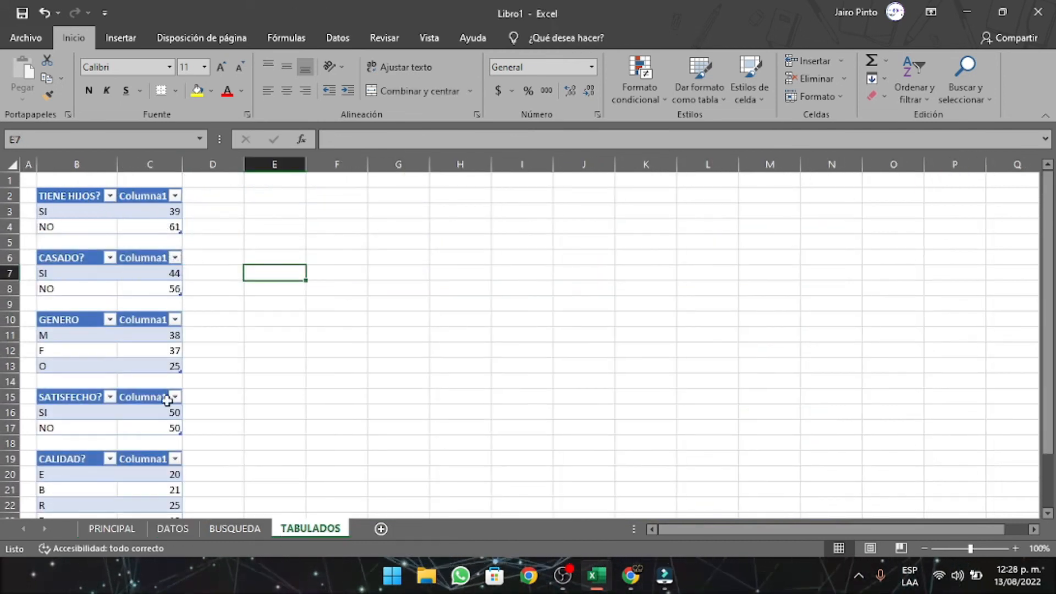
scroll(253, 473, "down", 4)
scroll(252, 473, "up", 3)
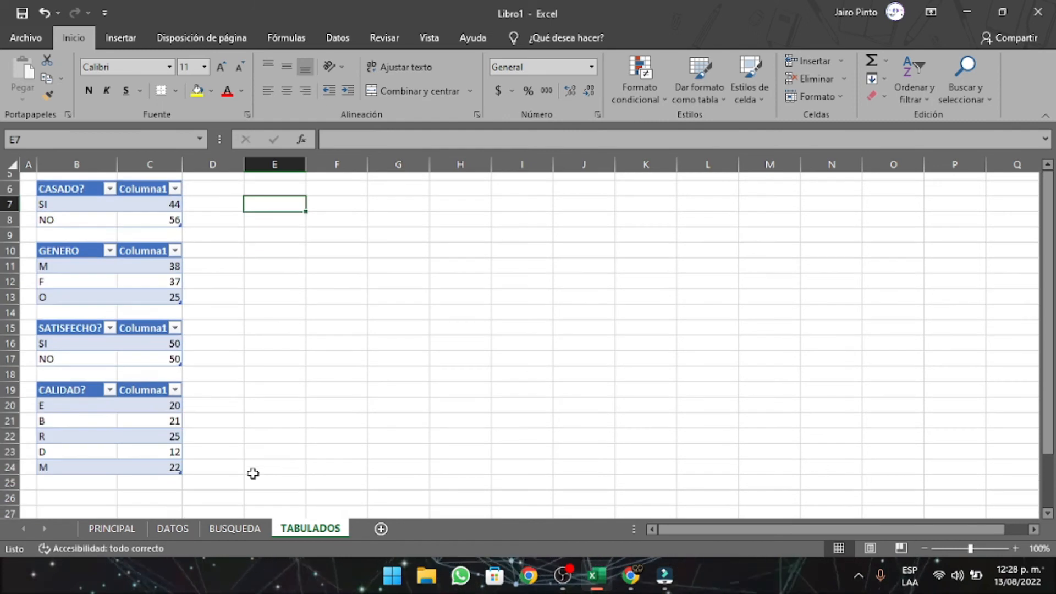
left_click_drag(96, 205, 155, 219)
left_click(63, 198)
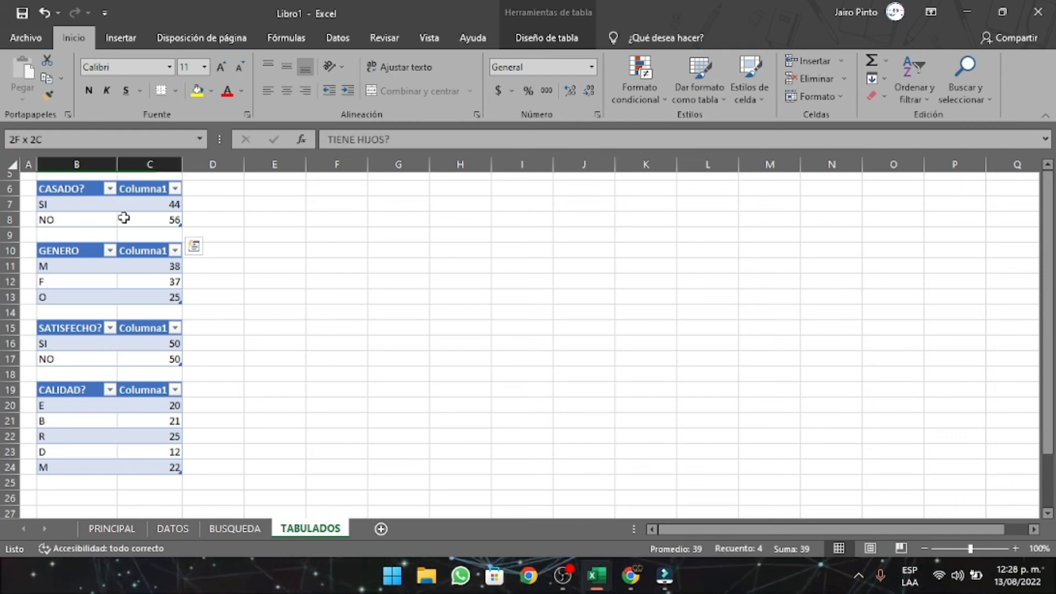
left_click(340, 226)
left_click_drag(105, 204, 145, 226)
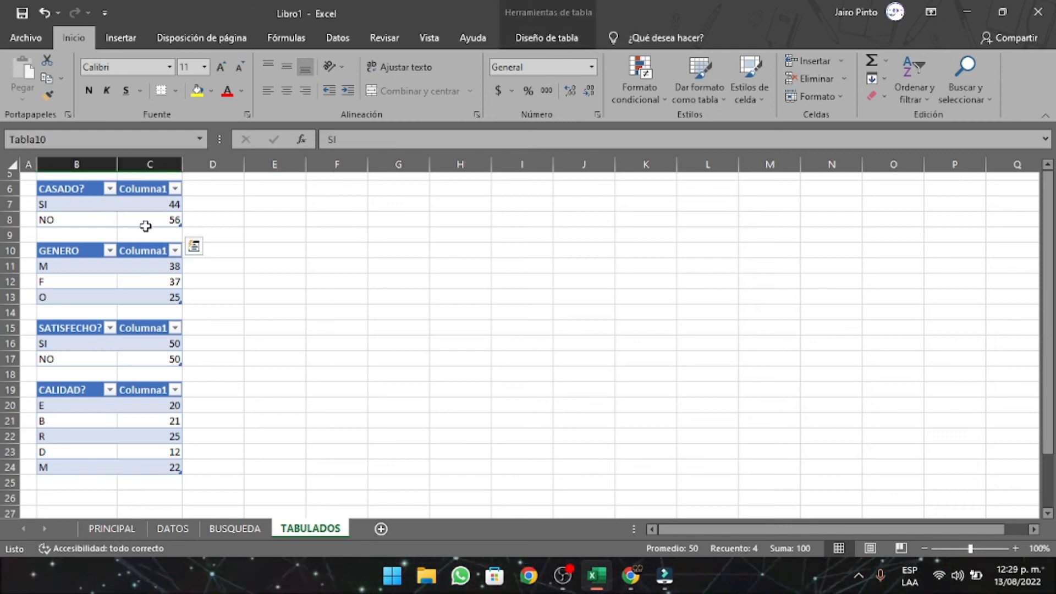
left_click(336, 249)
Step: Select the TIENE HIJOS? data by its table name Tabla10 and insert the recommended Circular chart from it
left_click(200, 140)
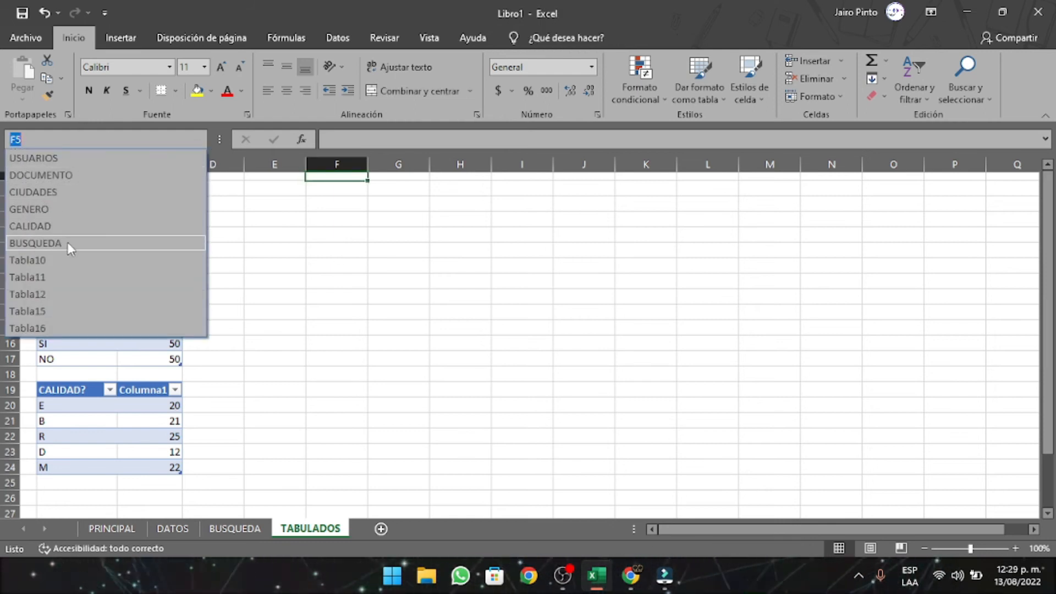
left_click(67, 259)
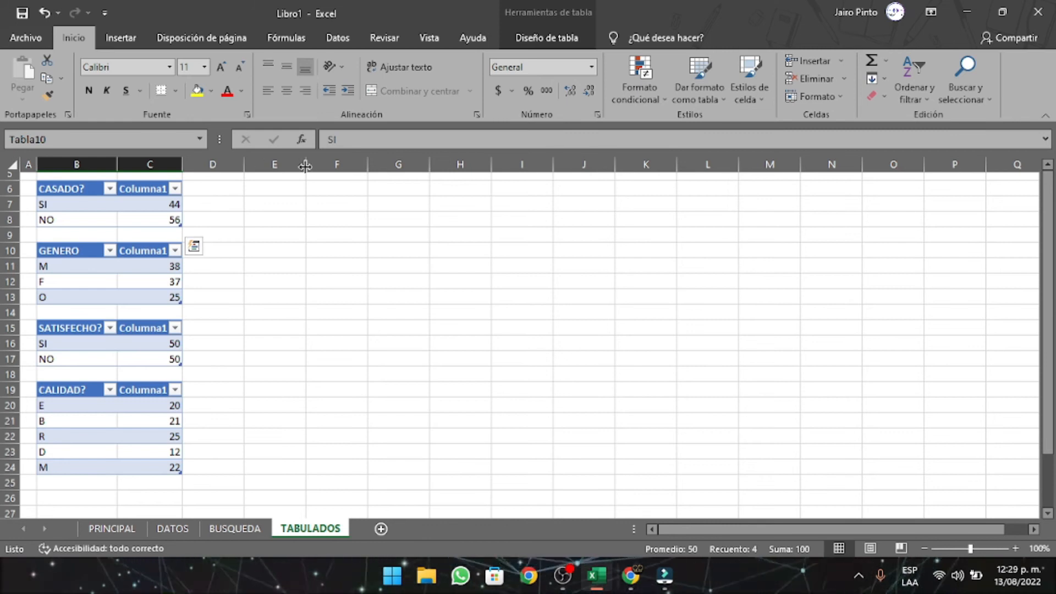
scroll(293, 270, "up", 2)
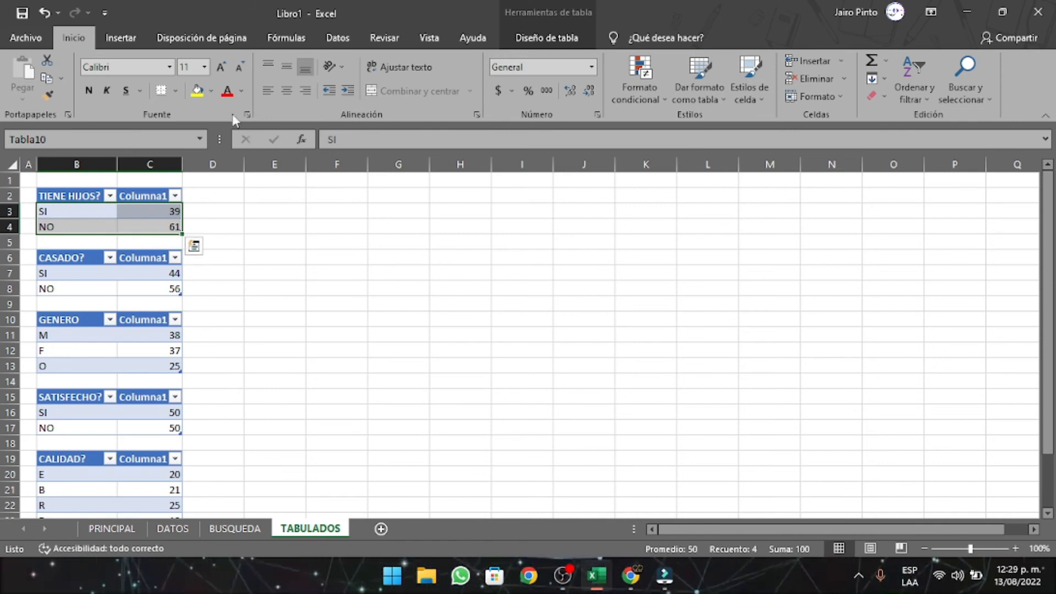
left_click(123, 36)
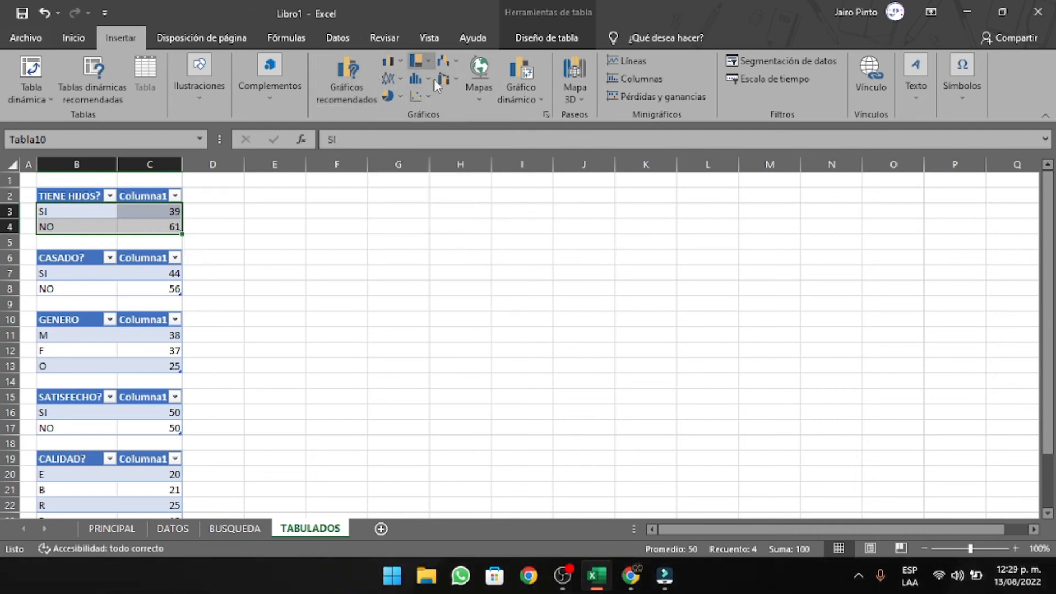
left_click(347, 90)
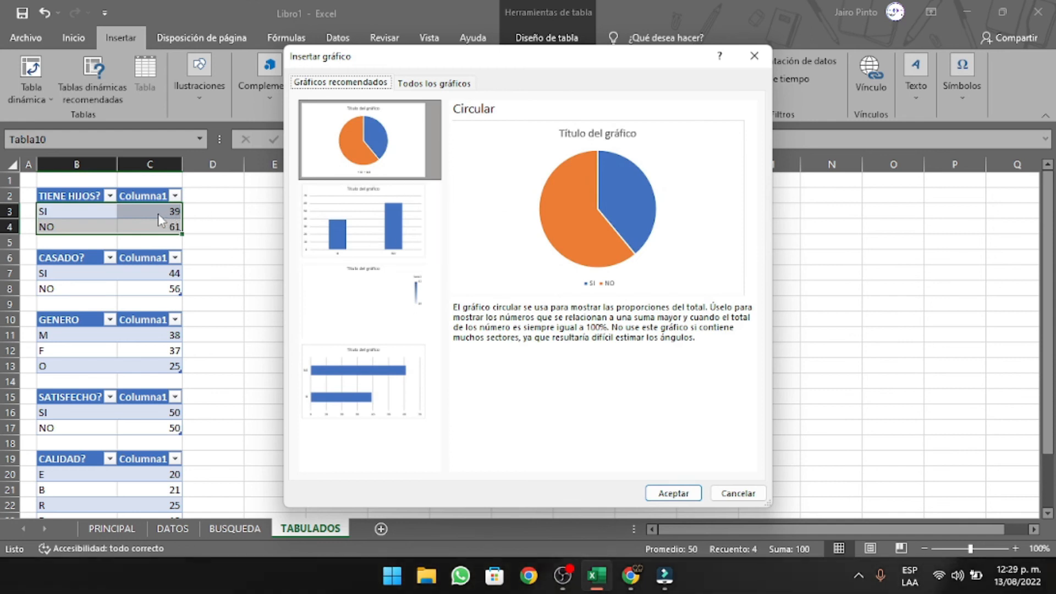
left_click(410, 234)
left_click(363, 140)
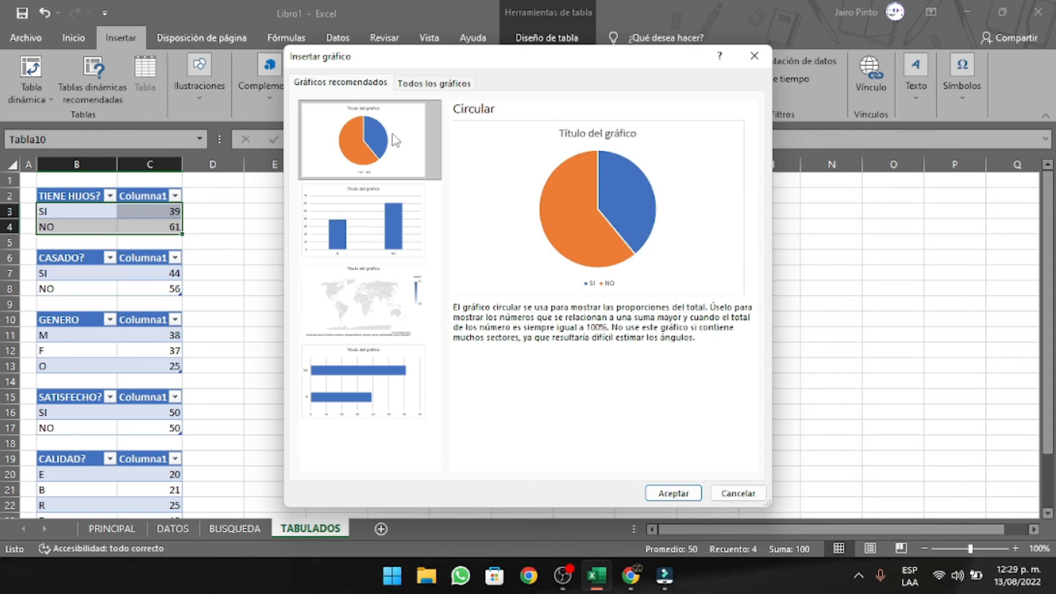
left_click(376, 377)
left_click(375, 308)
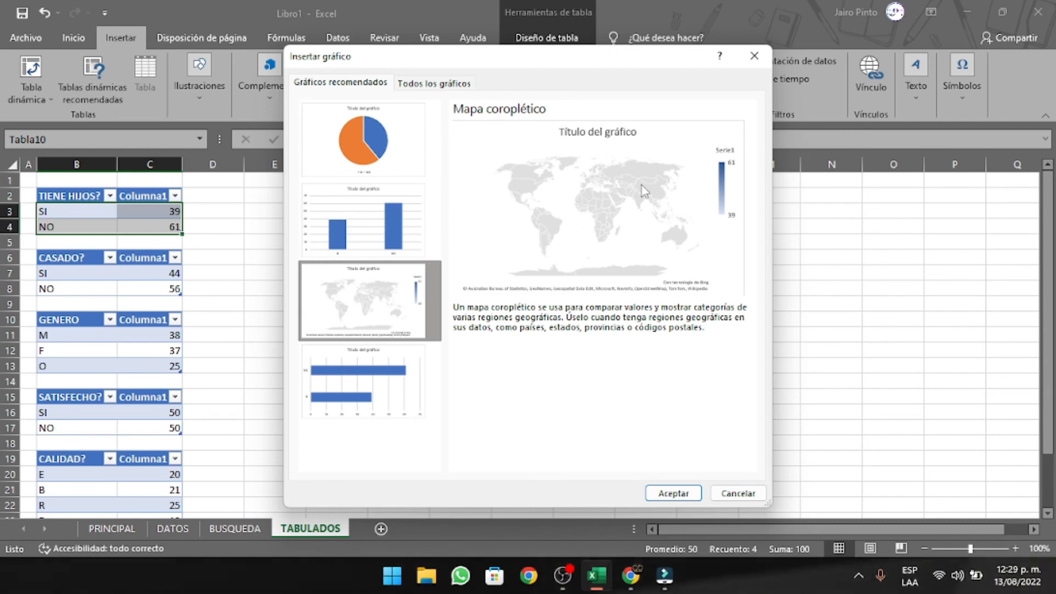
left_click(385, 135)
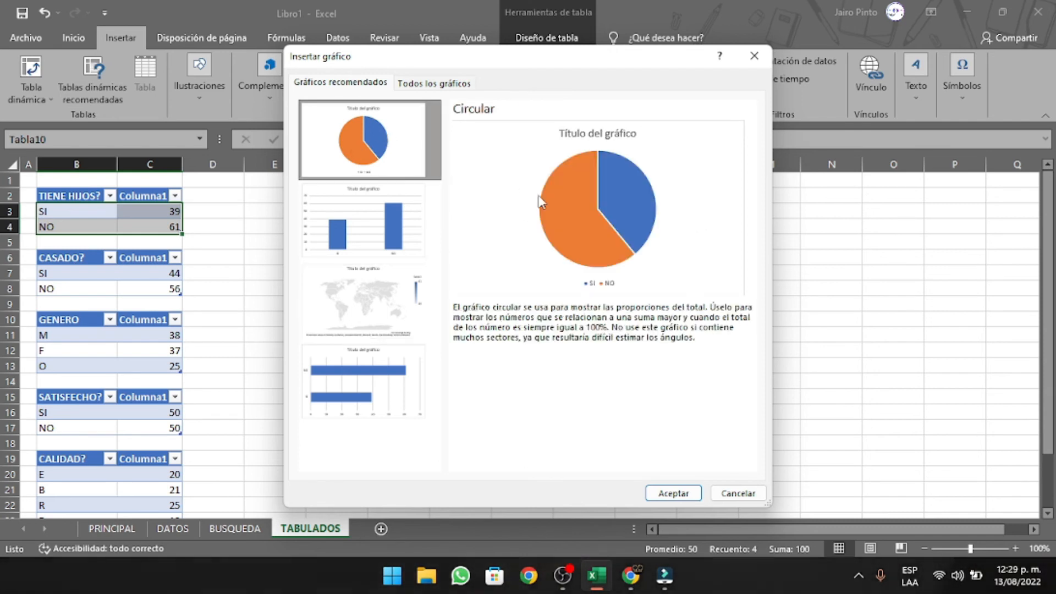
left_click(687, 493)
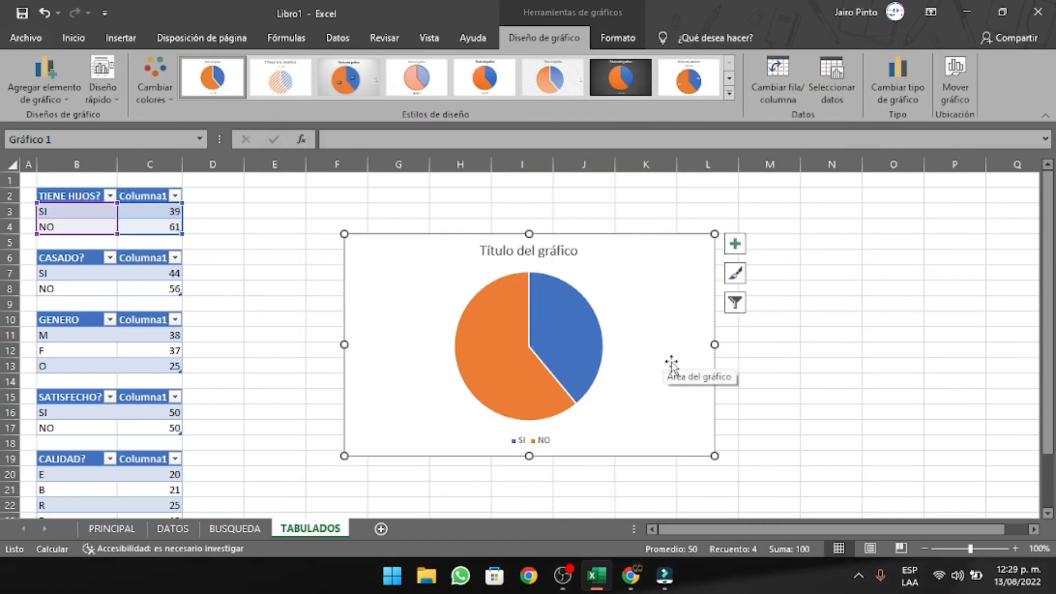
Step: Replace the title of the TIENE HIJOS? pie chart with HIJOS
double_click(552, 250)
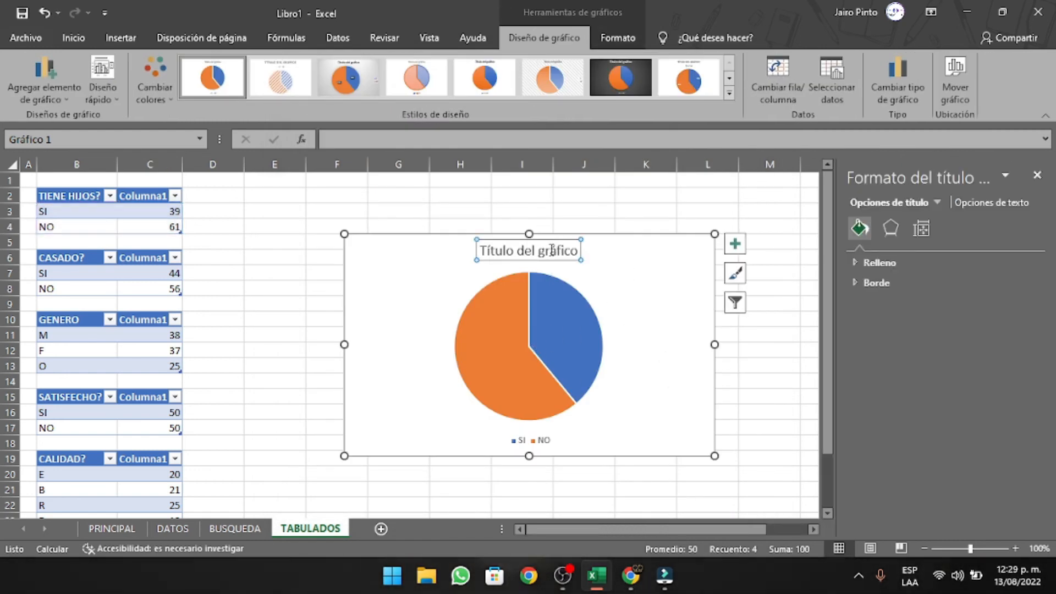
double_click(552, 250)
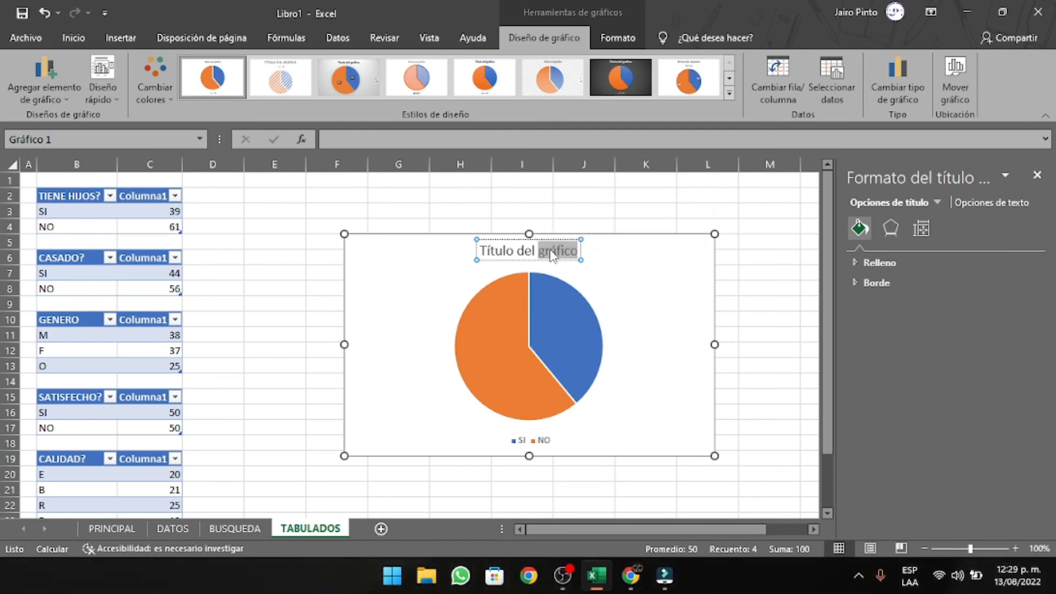
key("BackSpace")
key("BackSpace")
key("BackSpace")
key("BackSpace")
key("BackSpace")
key("BackSpace")
key("BackSpace")
key("BackSpace")
type("hO")
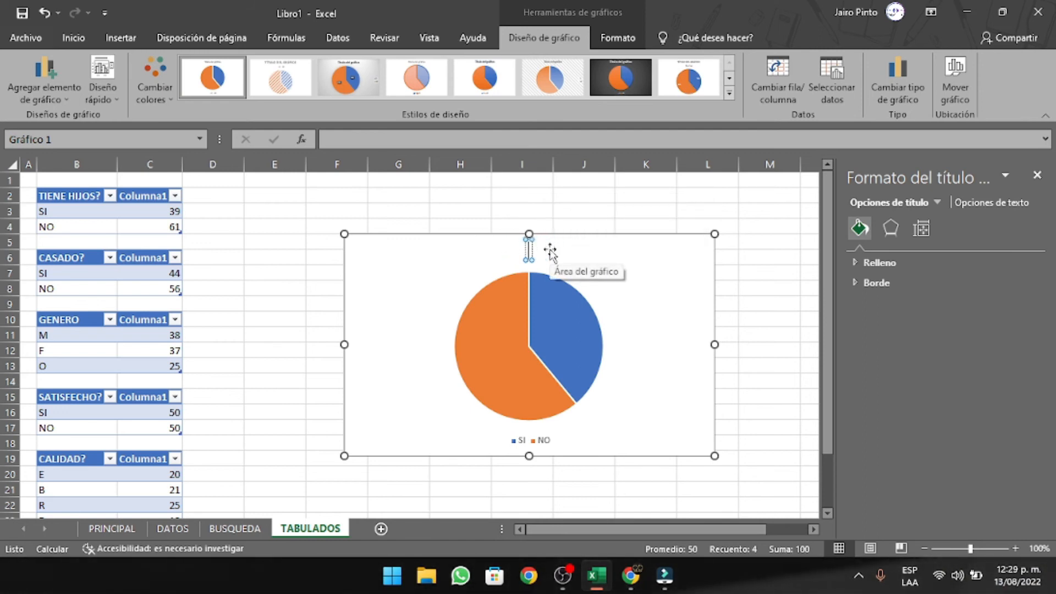
key("BackSpace")
type("HIJOS")
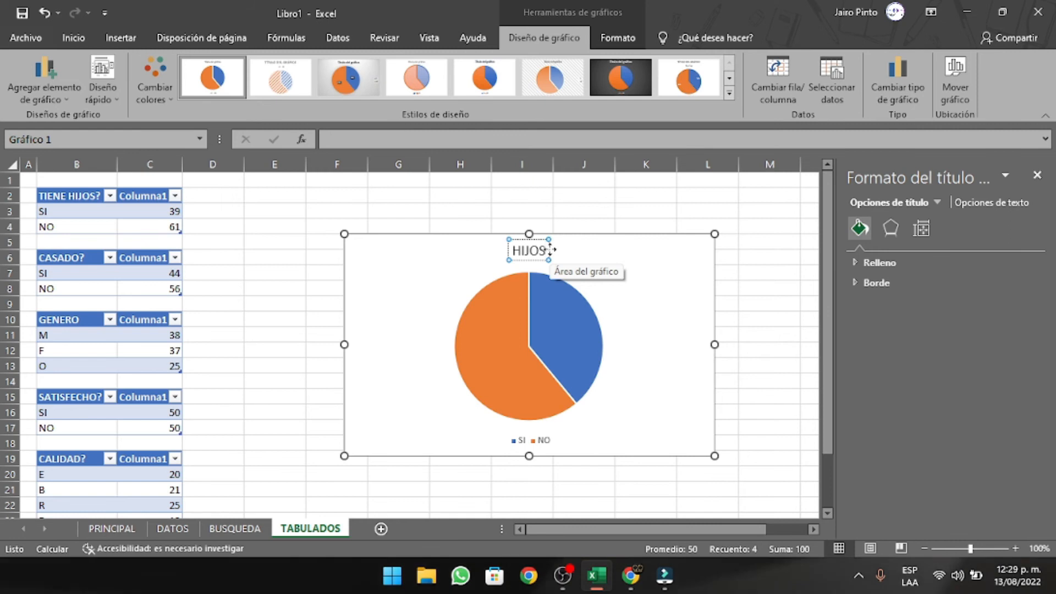
left_click(674, 378)
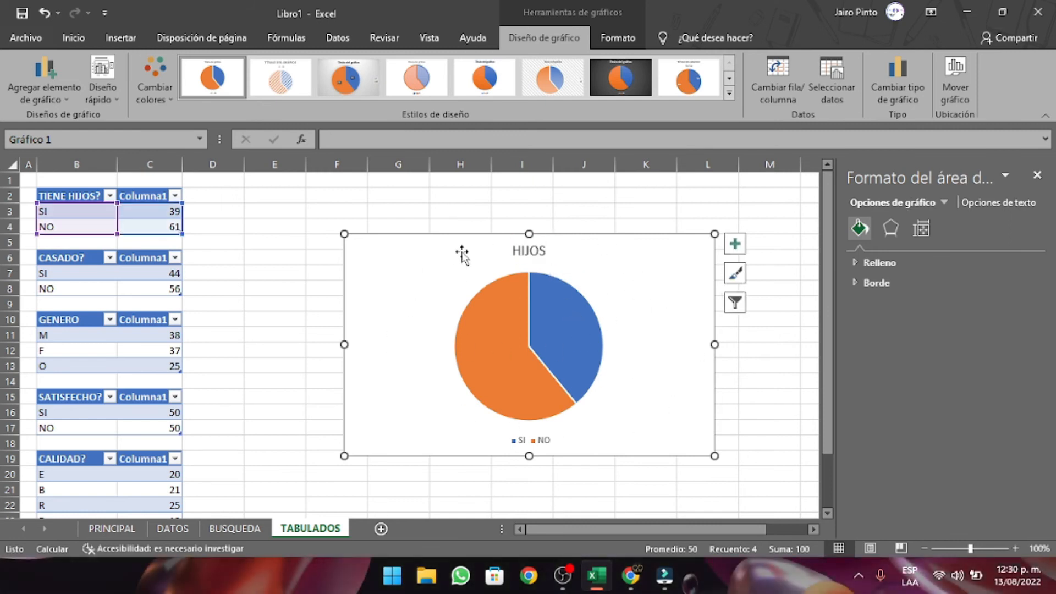
Step: Add data labels to the HIJOS chart and apply the grey gradient style with dark value-and-percentage labels
left_click(734, 243)
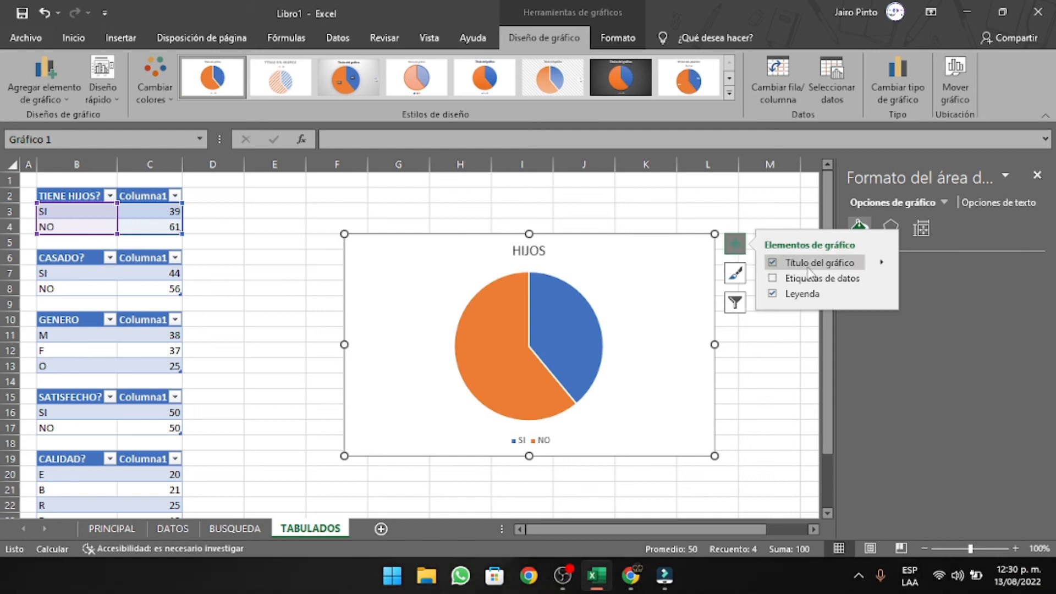
left_click(790, 280)
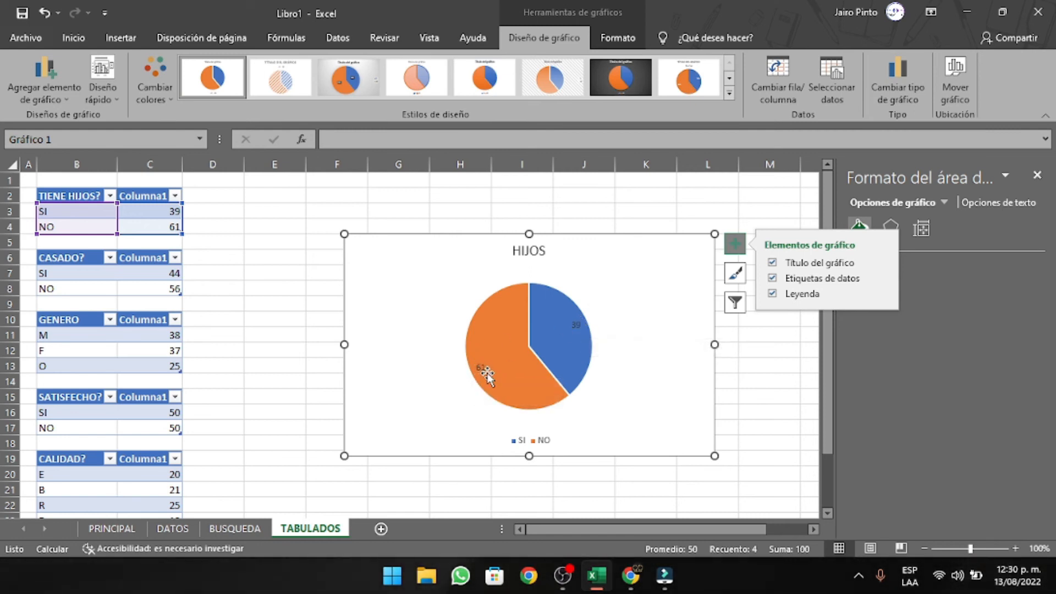
left_click(736, 276)
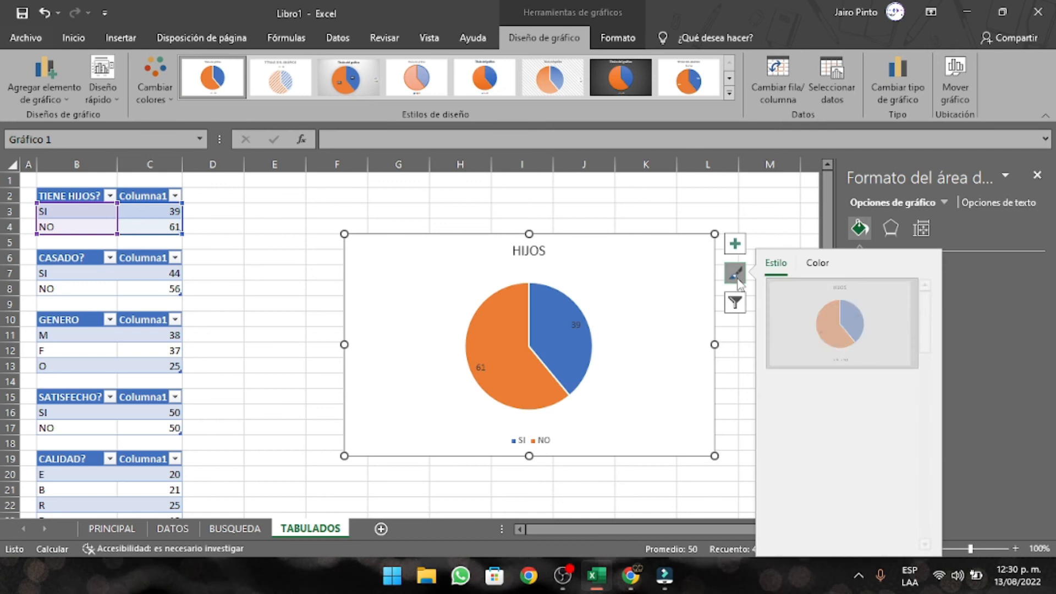
left_click(834, 444)
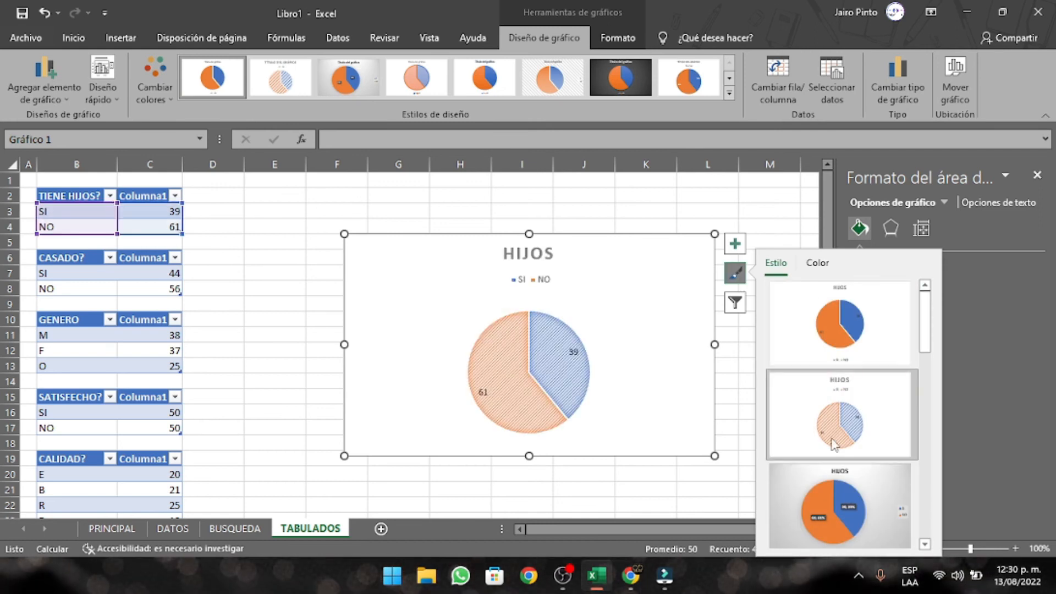
left_click(835, 493)
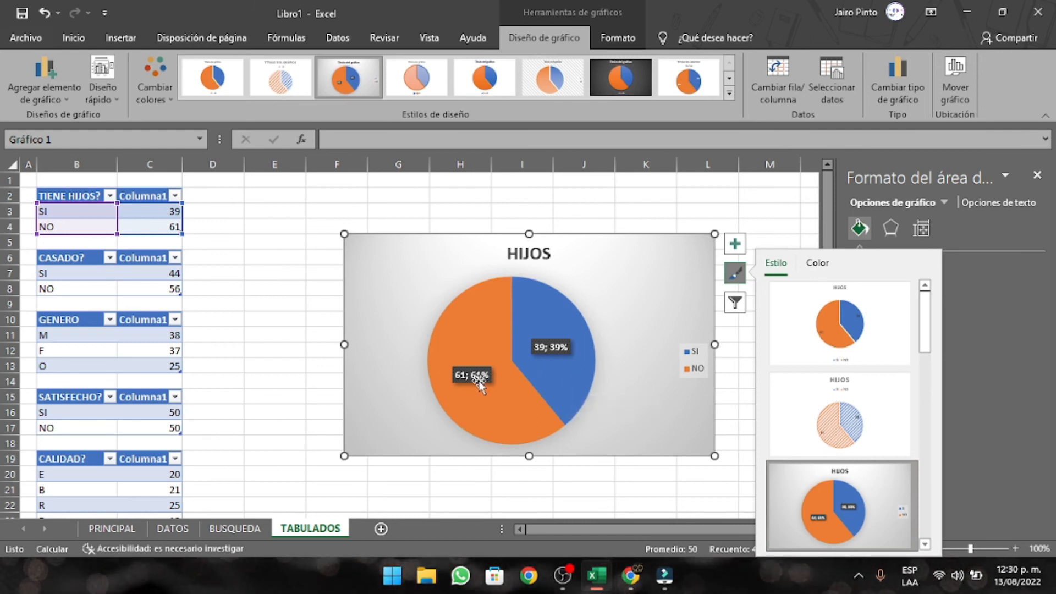
scroll(823, 445, "down", 5)
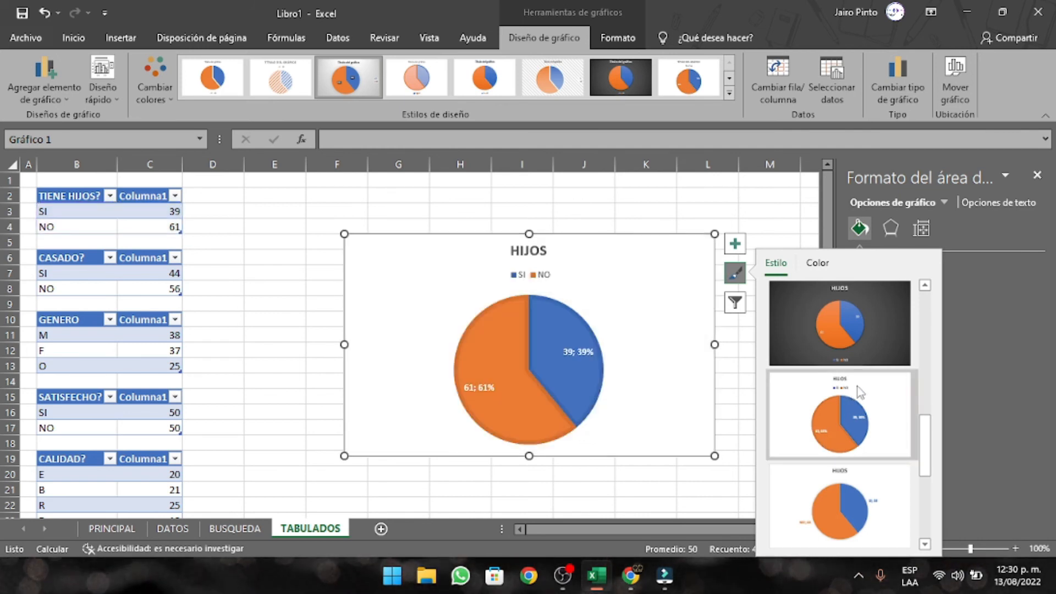
Step: Review the HIJOS chart's filter options for values and for series and category names
left_click(735, 304)
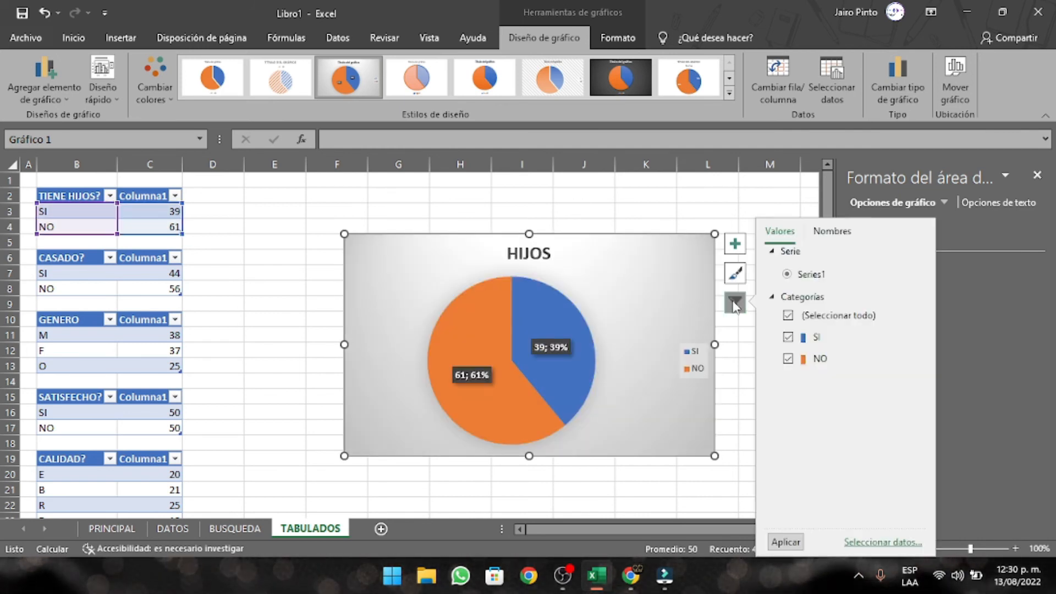
left_click(787, 317)
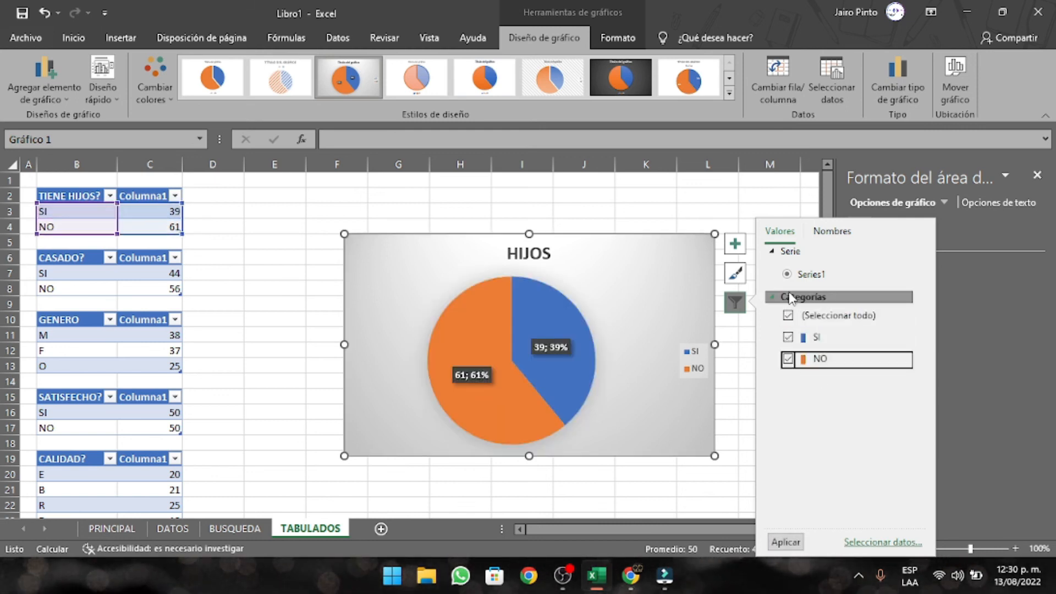
left_click(830, 240)
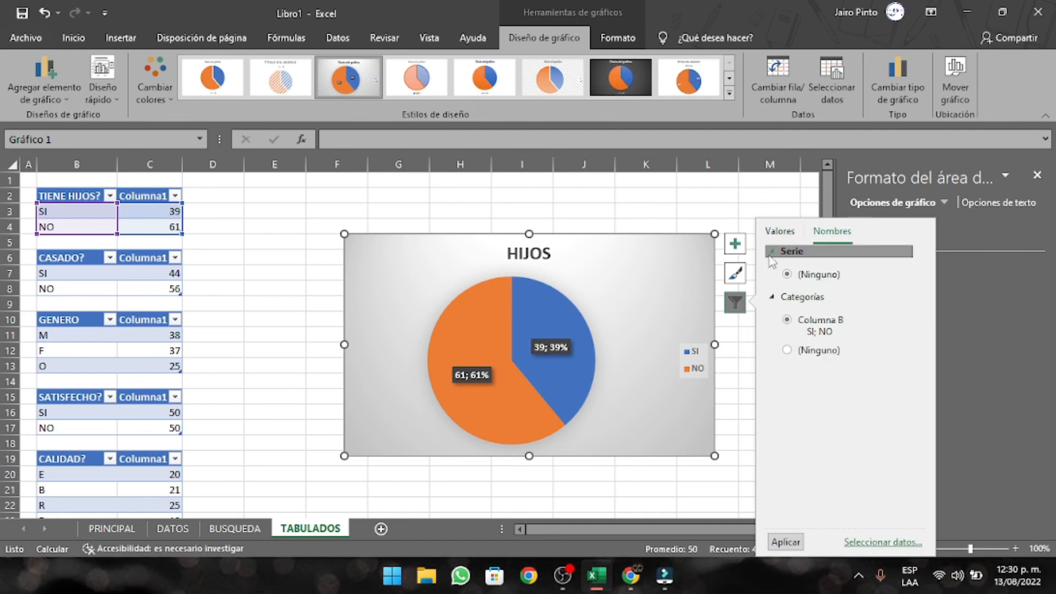
left_click(781, 537)
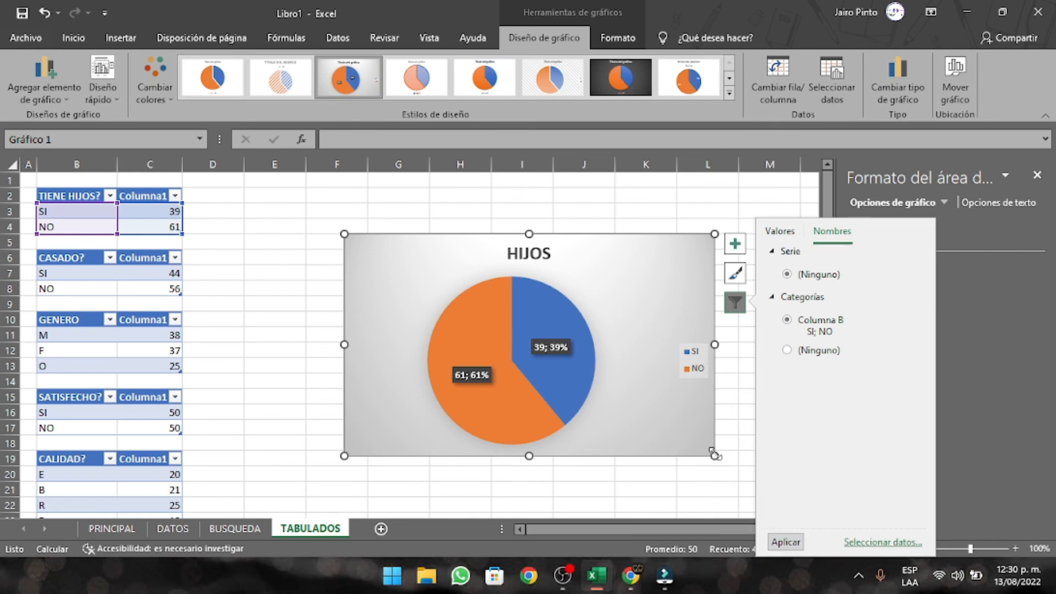
Step: Shrink the HIJOS chart and move it next to the summary tables, covering about D1 to H11
left_click_drag(714, 456, 602, 404)
left_click_drag(500, 327, 414, 254)
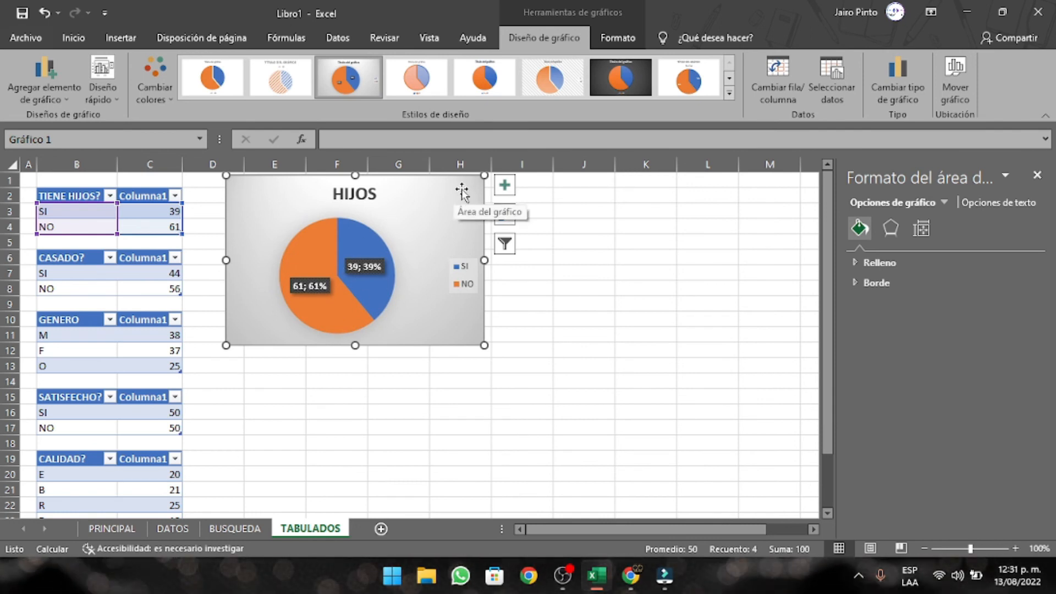
left_click(353, 272)
left_click_drag(359, 289, 432, 290)
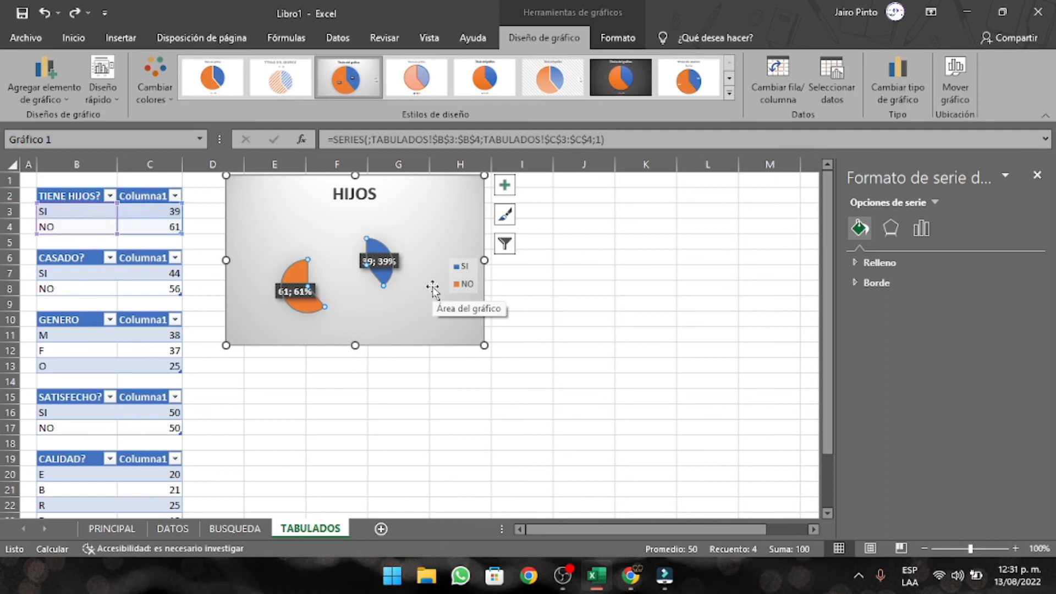
key("ctrl+z")
left_click(448, 206)
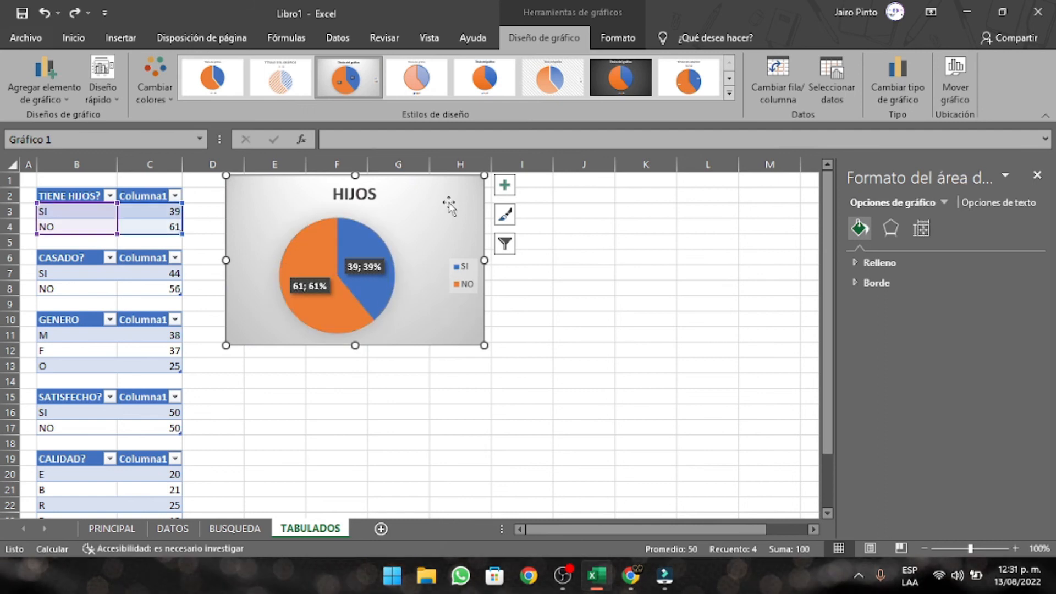
Step: Insert a recommended Columnas agrupadas chart from the CASADO? data in B7:C8 and place it below the HIJOS chart
left_click(570, 291)
left_click_drag(88, 273, 123, 284)
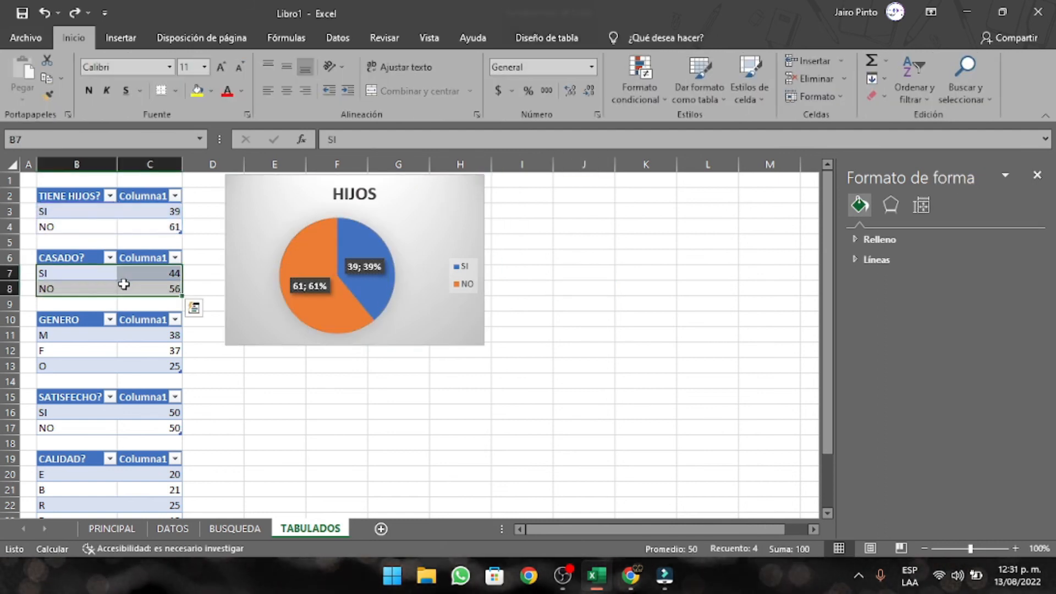
left_click(120, 37)
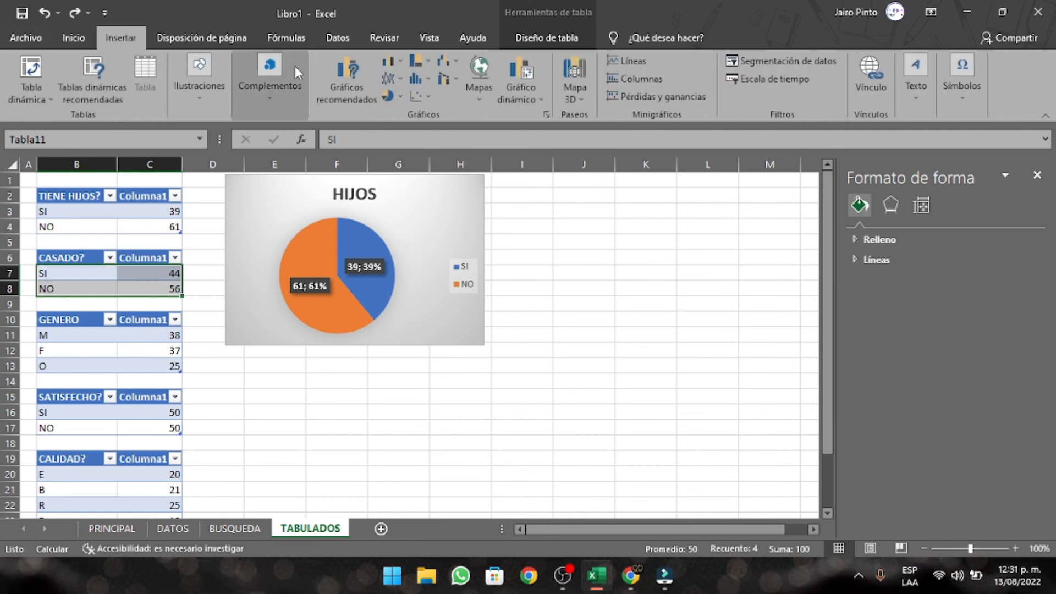
left_click(346, 80)
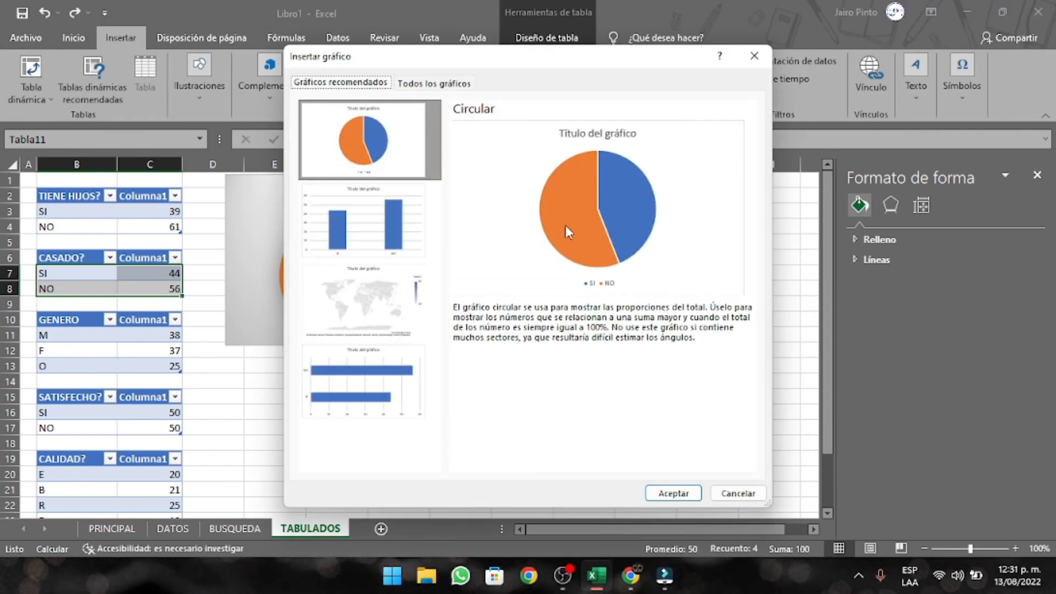
left_click(394, 243)
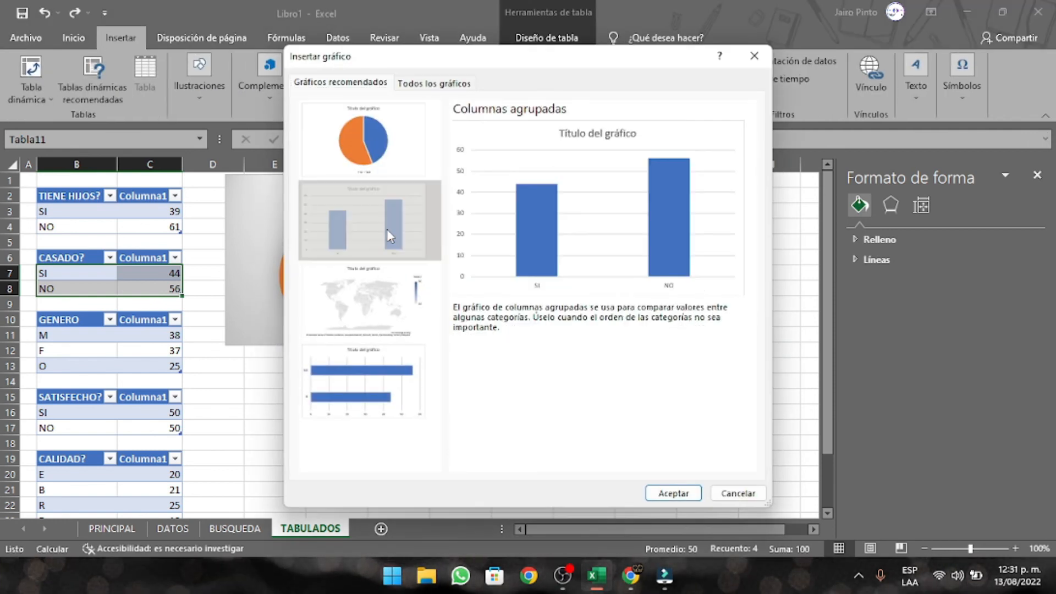
left_click(673, 493)
left_click_drag(604, 234, 453, 378)
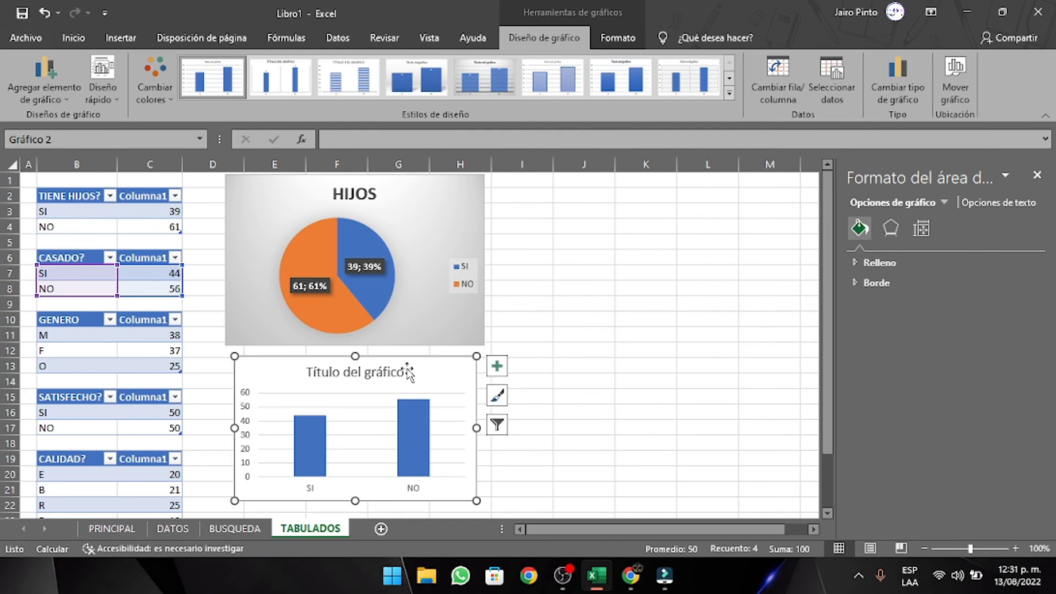
Step: Replace the new column chart's title with CASADO and check its available chart elements
double_click(391, 373)
key("BackSpace")
key("BackSpace")
key("BackSpace")
key("BackSpace")
key("BackSpace")
key("BackSpace")
key("BackSpace")
key("BackSpace")
key("BackSpace")
key("BackSpace")
key("BackSpace")
key("BackSpace")
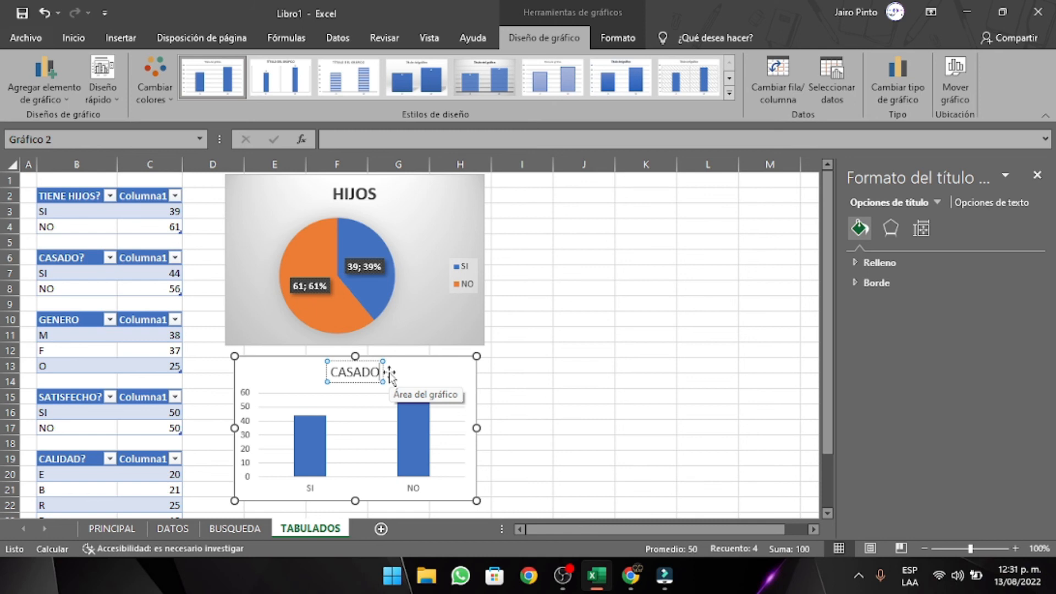
left_click(469, 434)
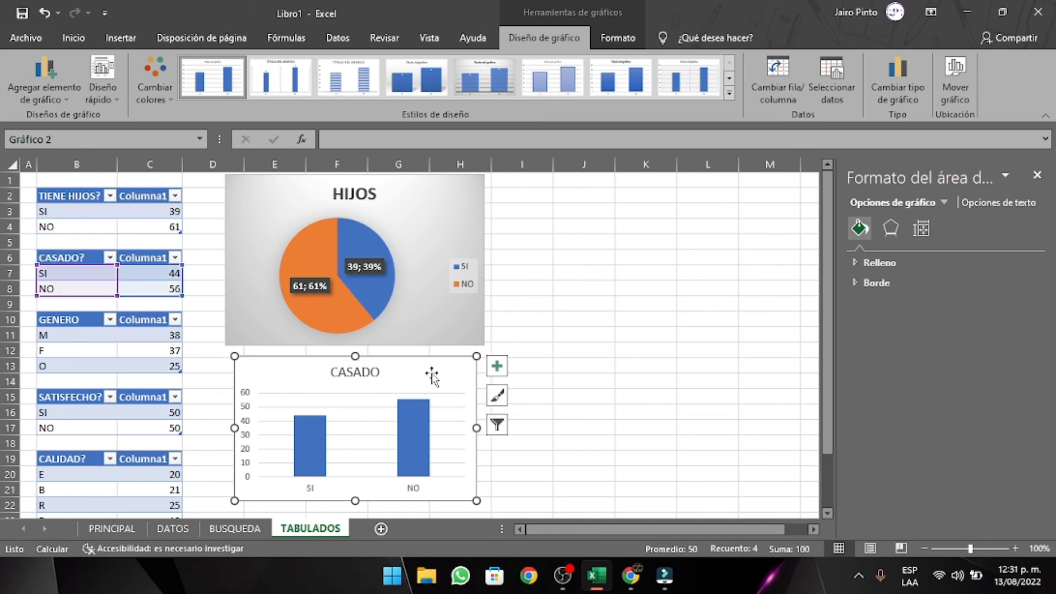
left_click(497, 366)
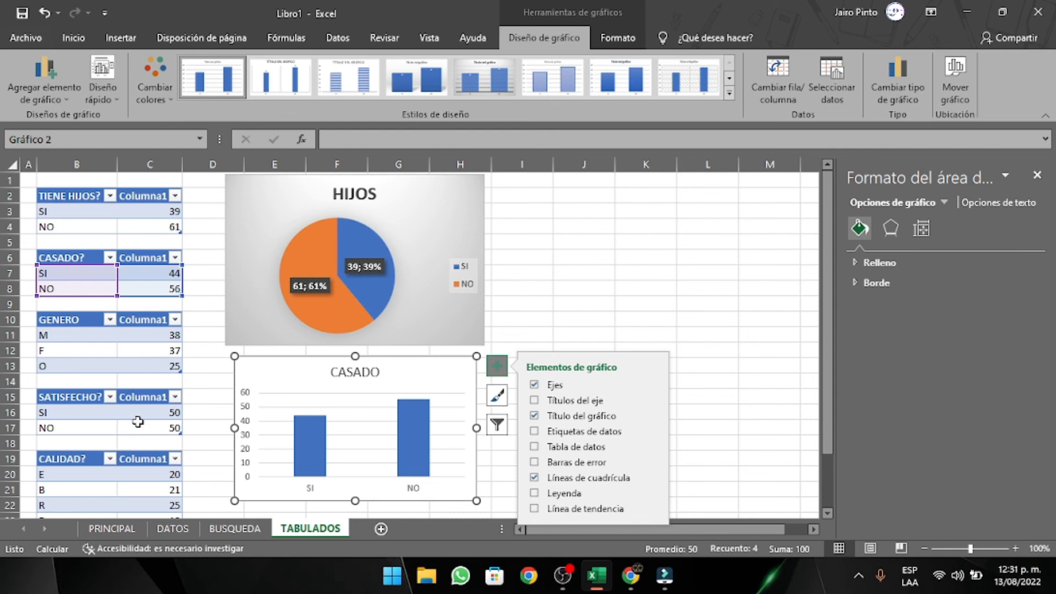
Step: Select the CALIDAD? data in B20:C24 and preview its recommended charts, including Columnas agrupadas and Embudo
scroll(138, 421, "down", 1)
left_click_drag(101, 430, 159, 489)
left_click(122, 38)
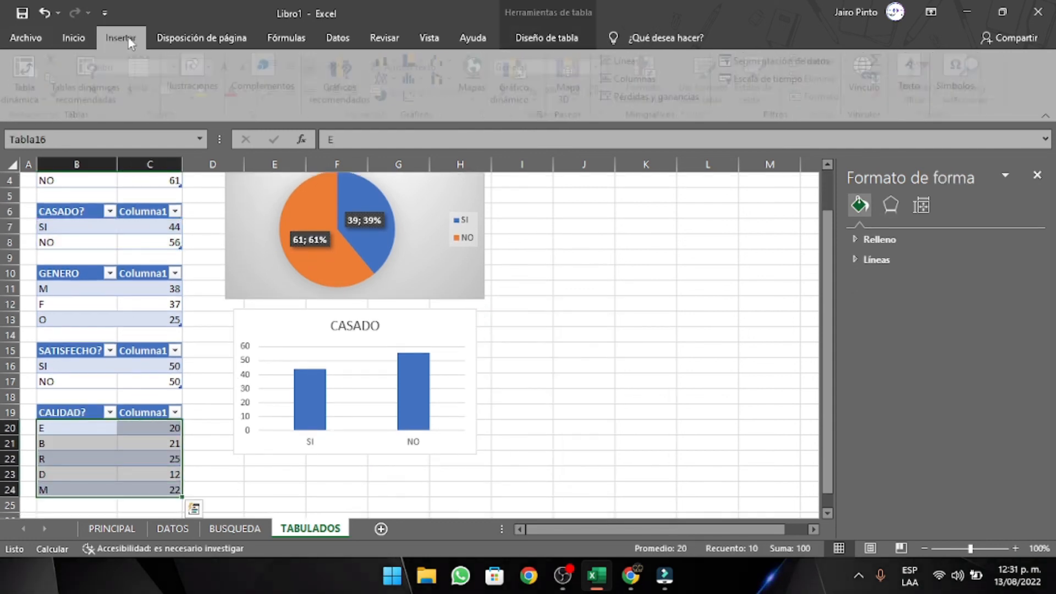
left_click(349, 79)
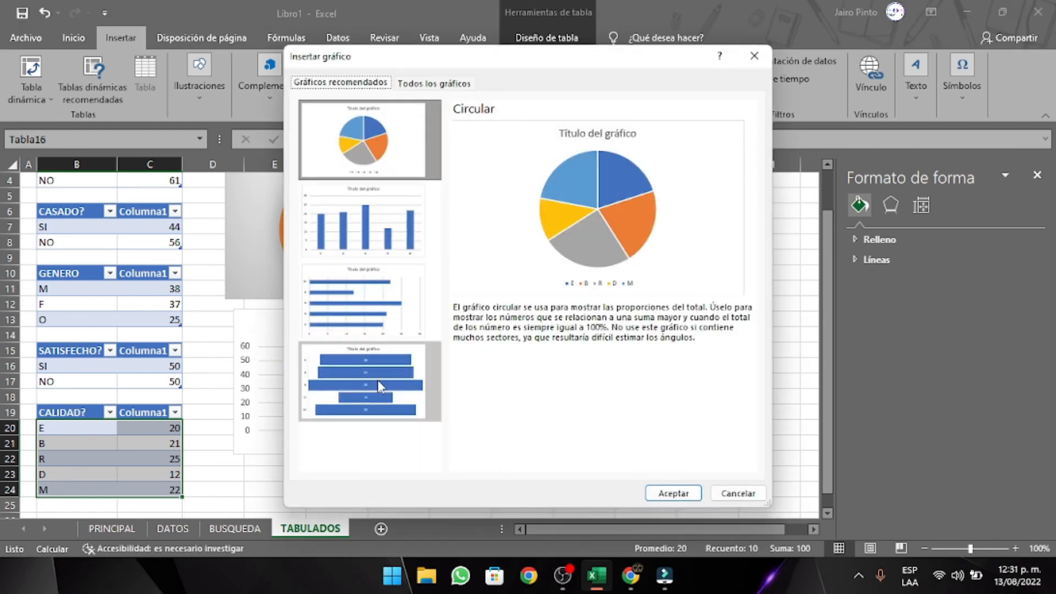
left_click(365, 364)
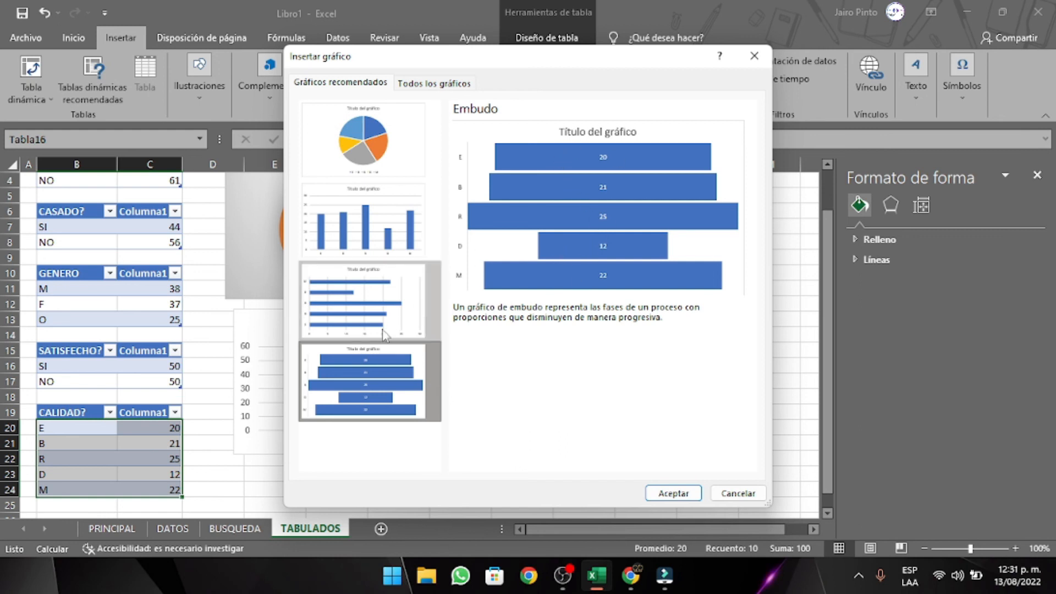
left_click(366, 337)
left_click(375, 234)
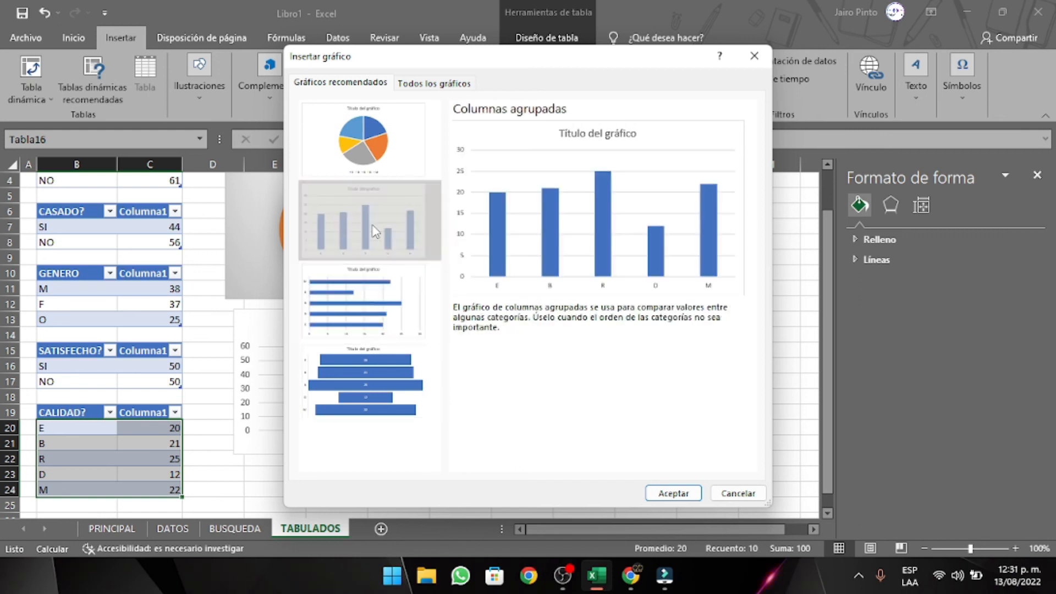
left_click(387, 177)
left_click(383, 379)
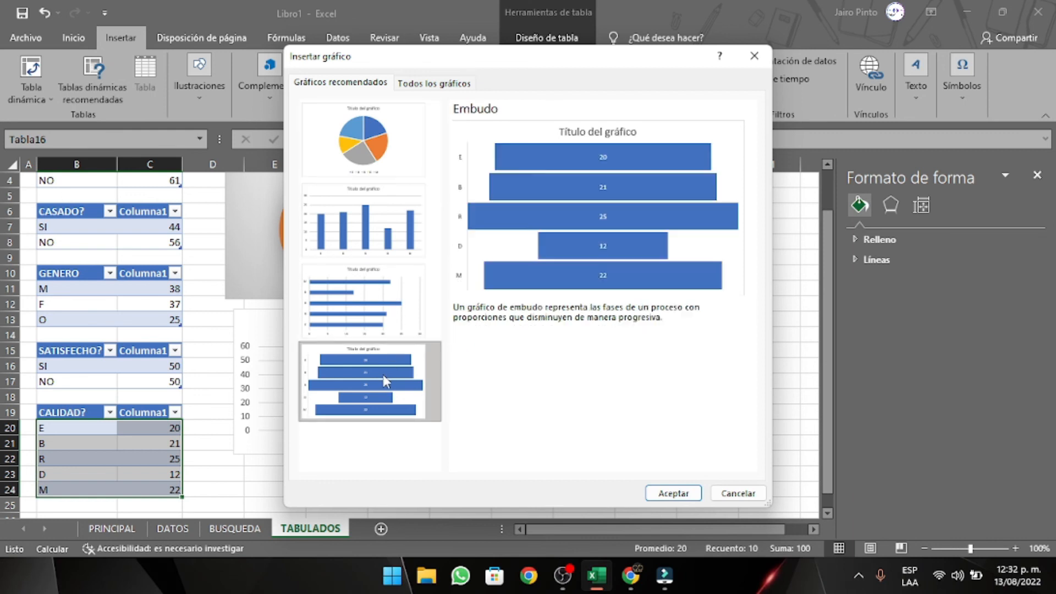
Step: Browse all available chart types for the CALIDAD? data, including Áreas, Barras, Histograma, Cascada, Radial and Circular
left_click(417, 84)
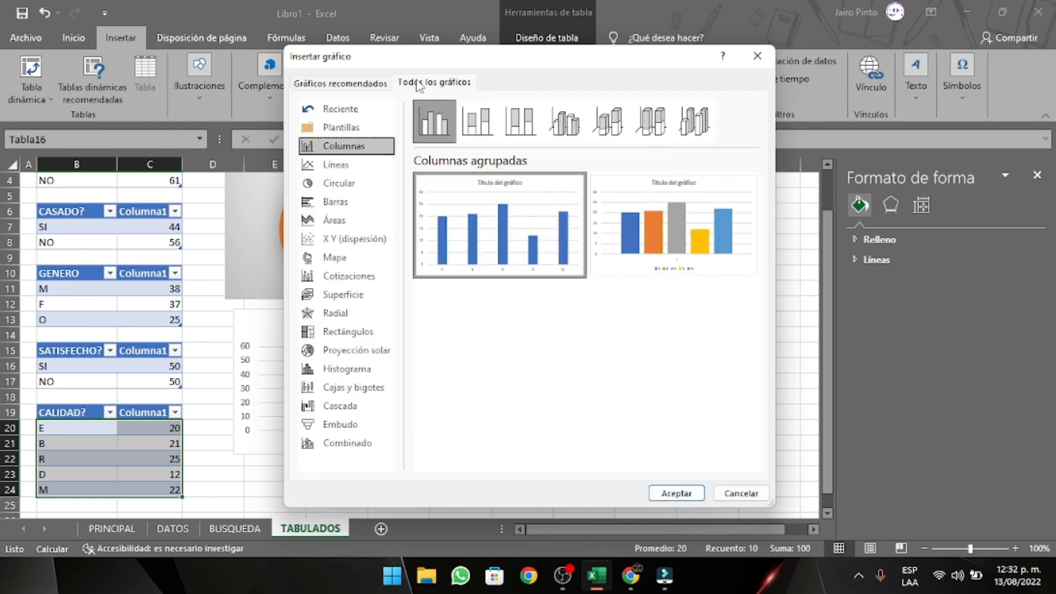
left_click(379, 238)
left_click(348, 222)
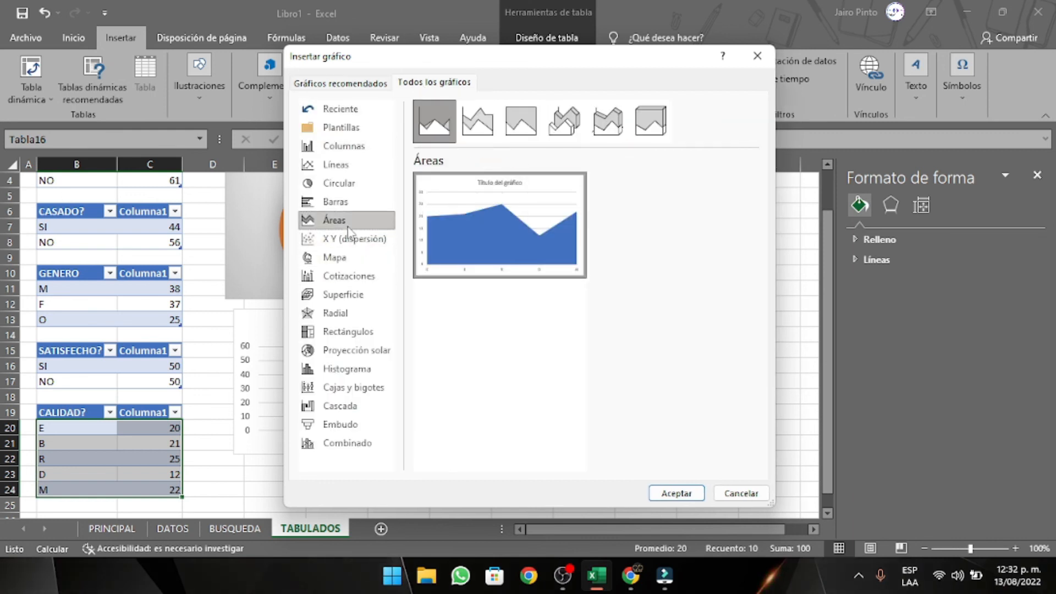
left_click(348, 204)
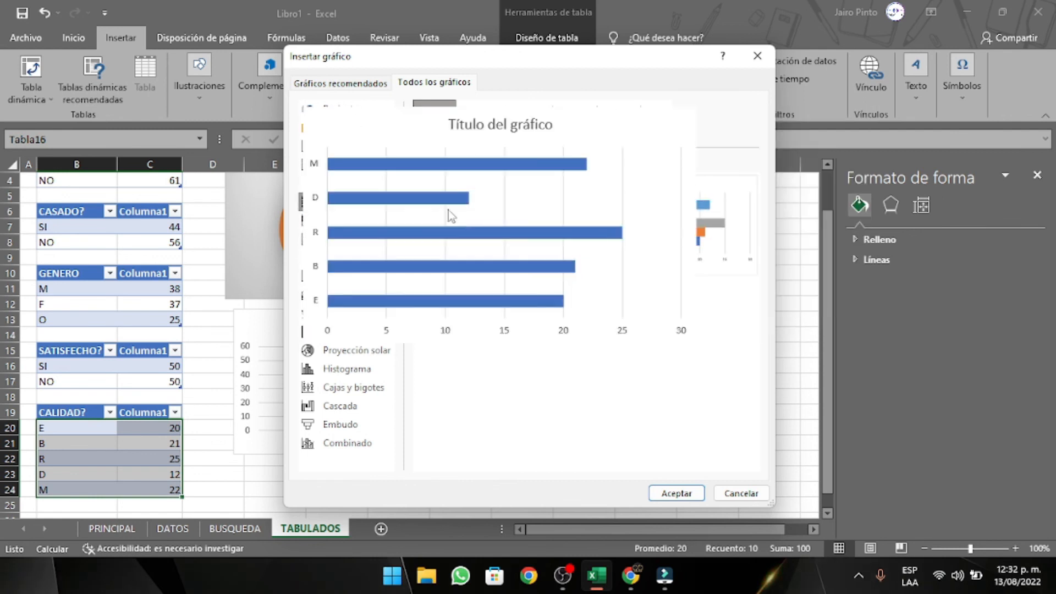
left_click(366, 369)
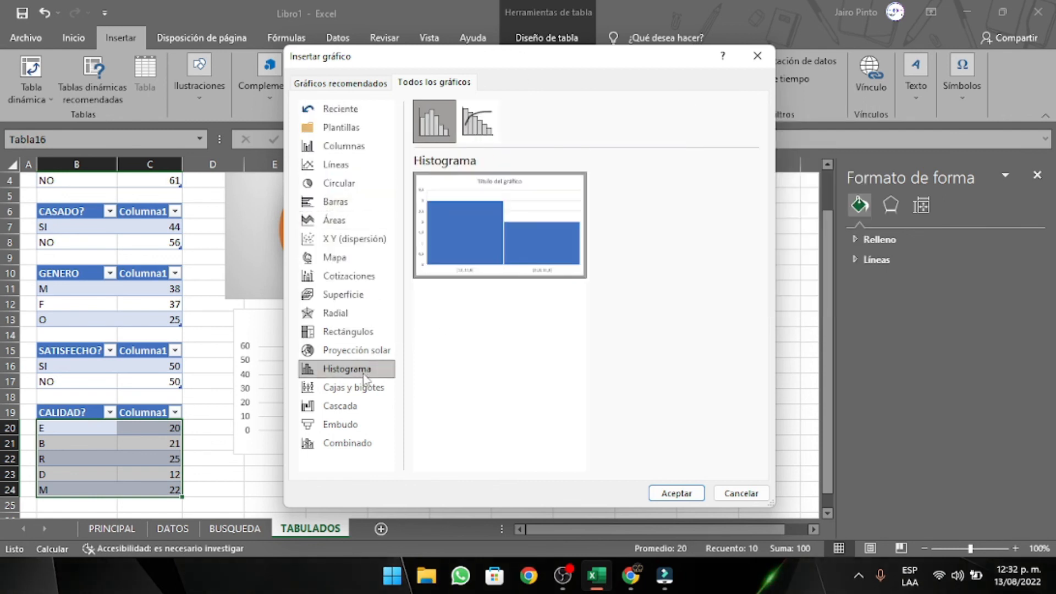
left_click(361, 389)
left_click(360, 406)
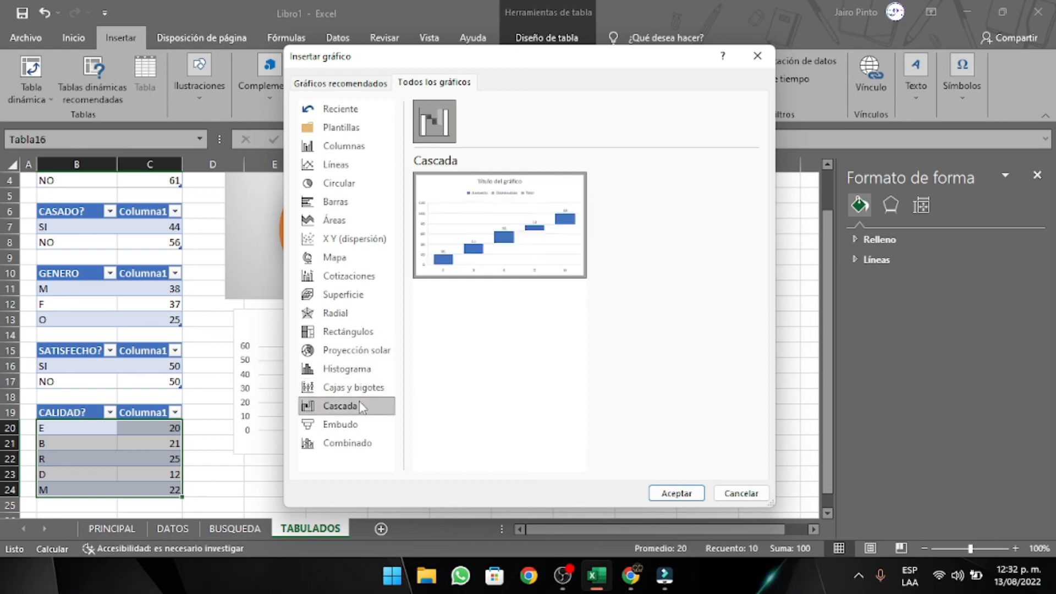
left_click(338, 425)
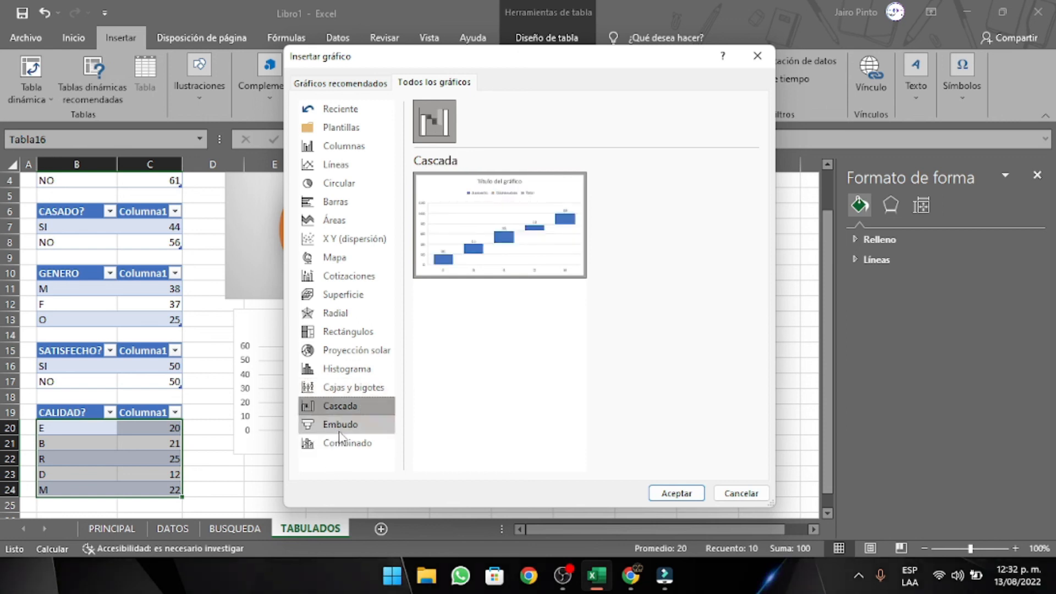
left_click(341, 311)
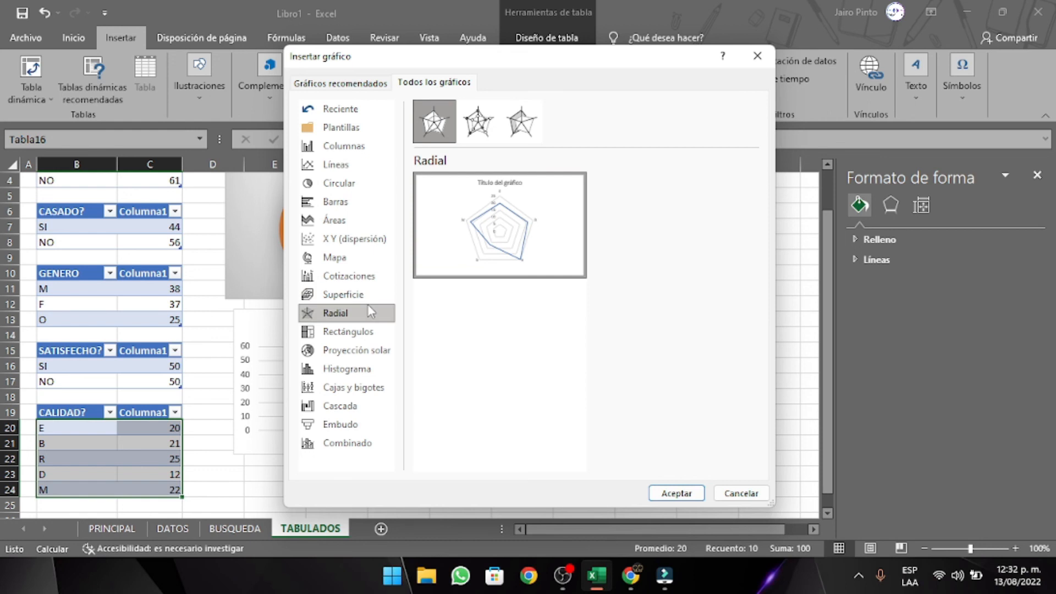
left_click(341, 183)
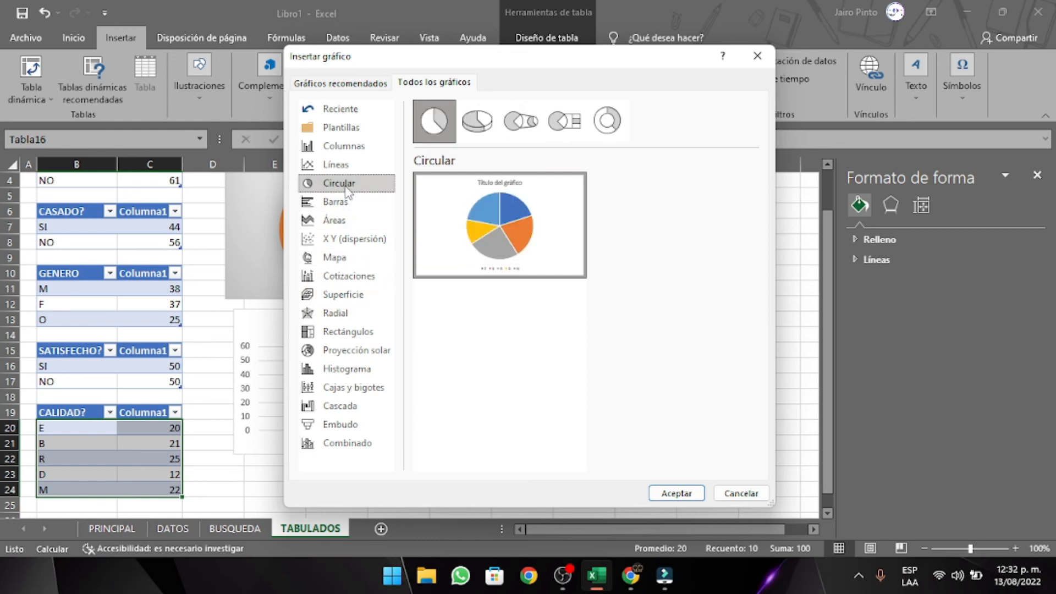
mouse_move(494, 211)
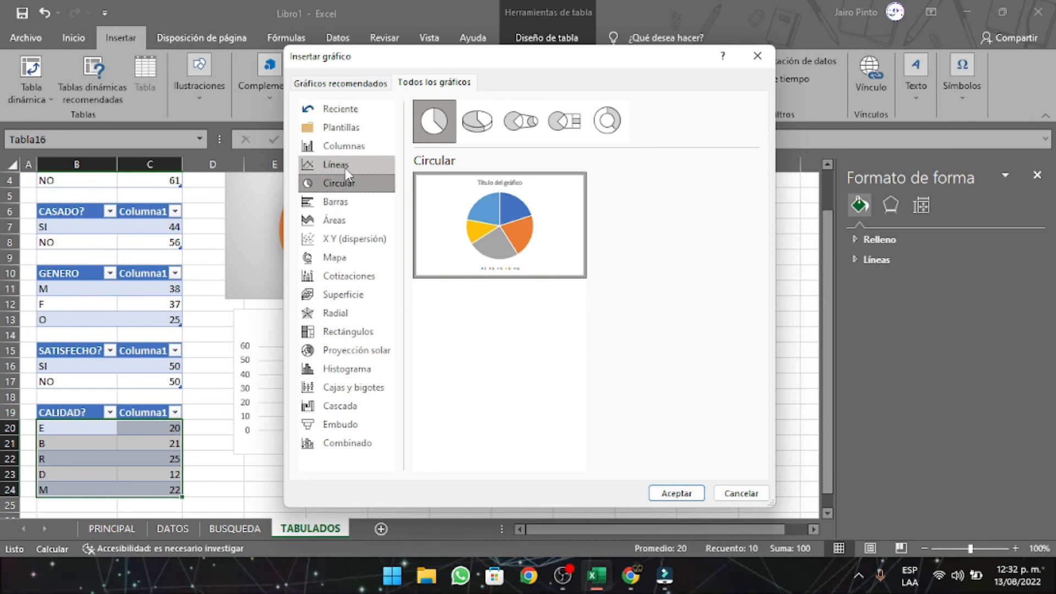
Step: Insert the multicoloured Columnas agrupadas chart with one series per CALIDAD? answer and place it beside the other charts, covering about I6 to O20
left_click(345, 145)
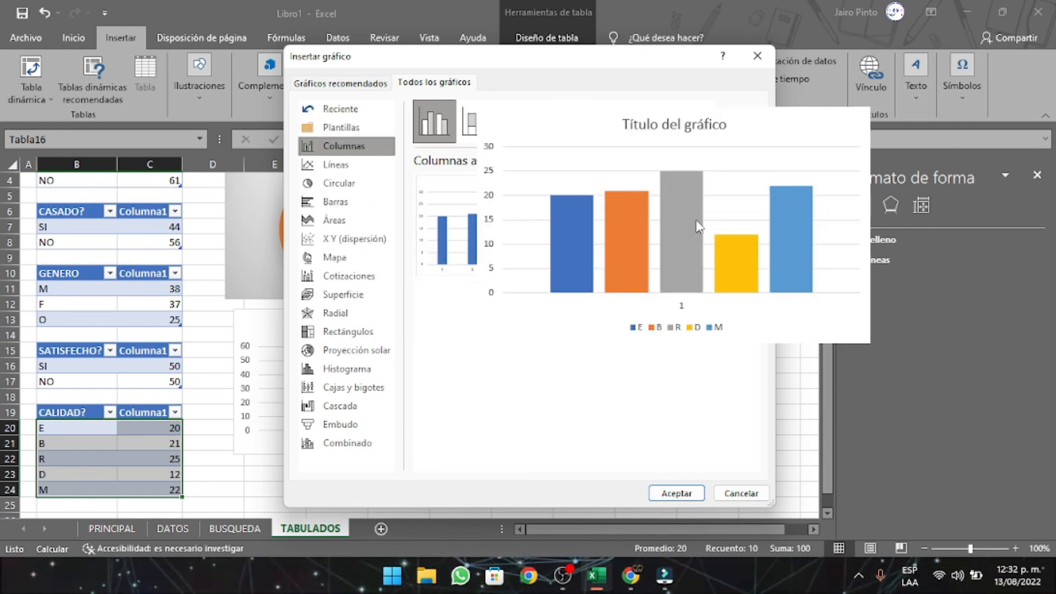
left_click(675, 491)
left_click_drag(493, 255, 823, 219)
left_click(1037, 175)
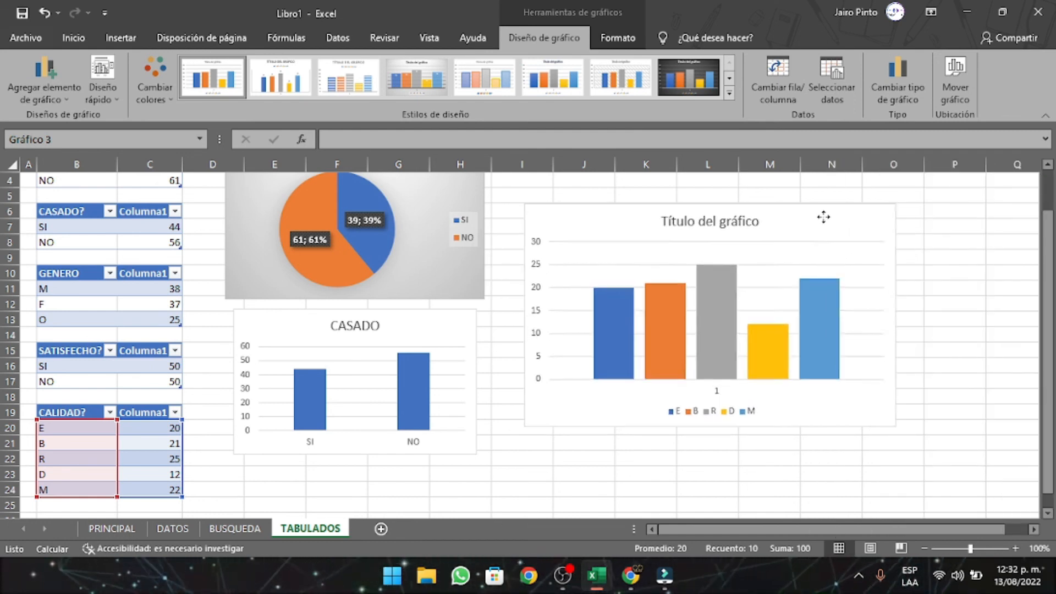
Step: Replace the new column chart's title with CALIDAD and check the values of its individual columns
double_click(743, 221)
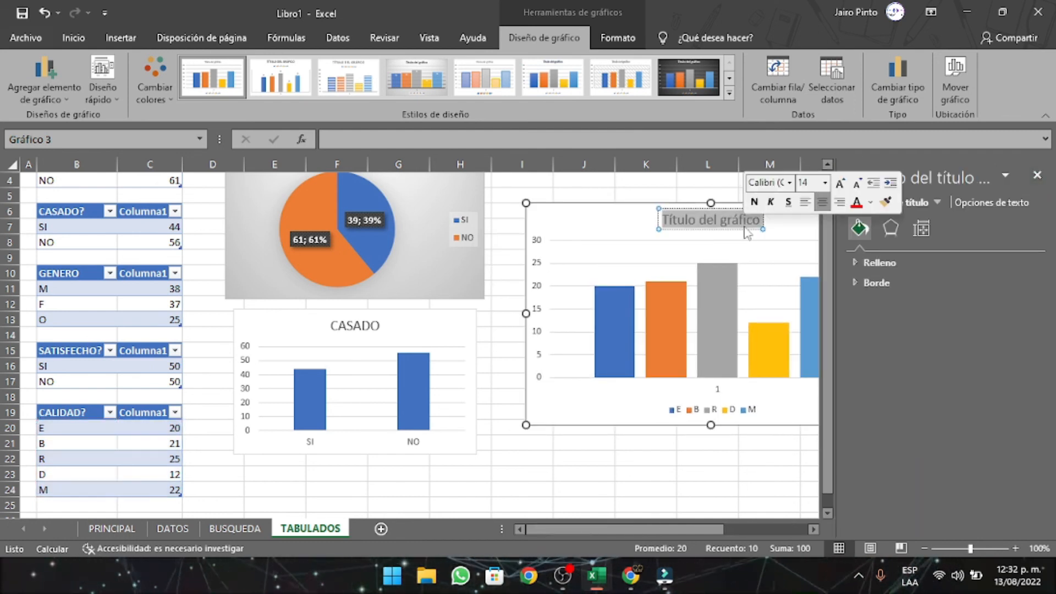
type("CALIDAD")
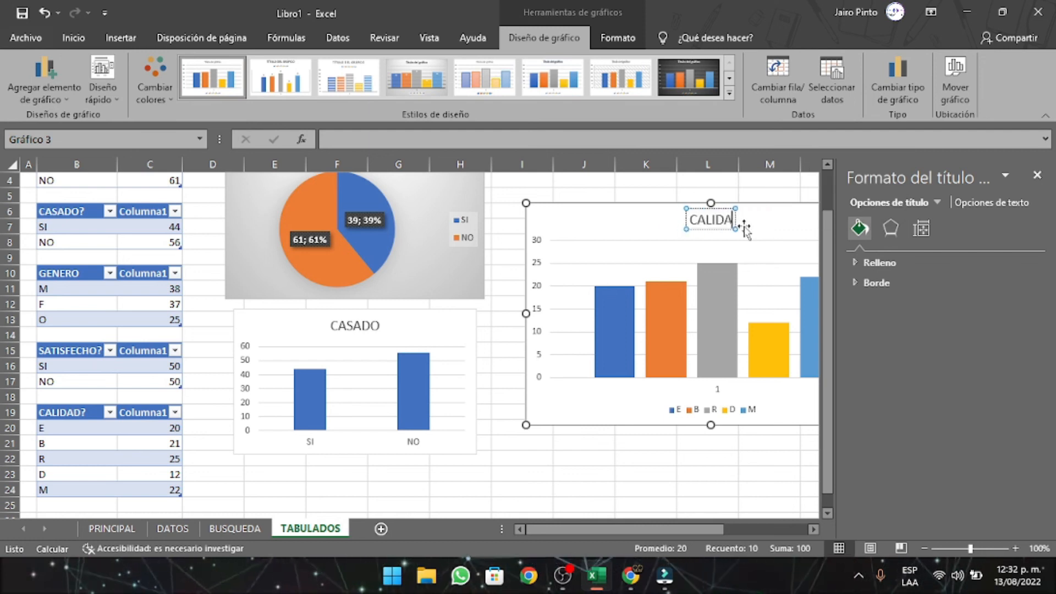
left_click(1037, 175)
left_click(754, 433)
left_click(770, 464)
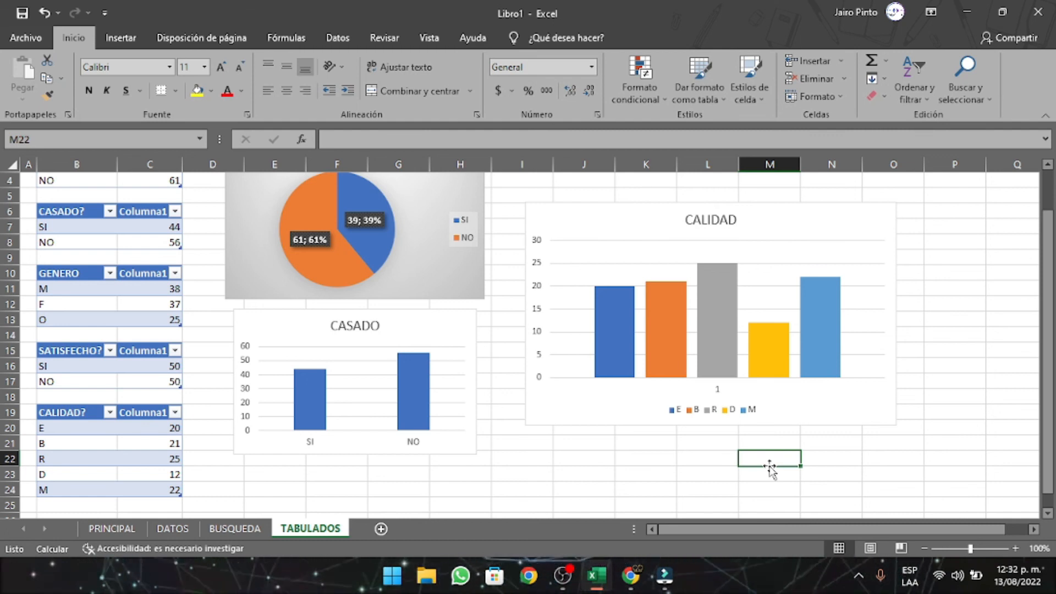
mouse_move(720, 272)
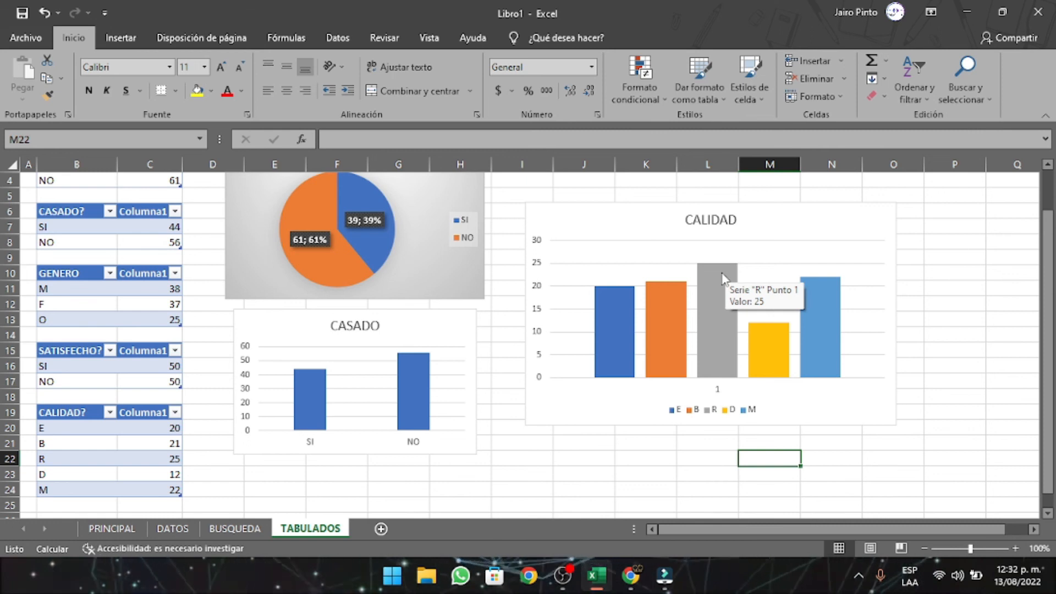
mouse_move(761, 337)
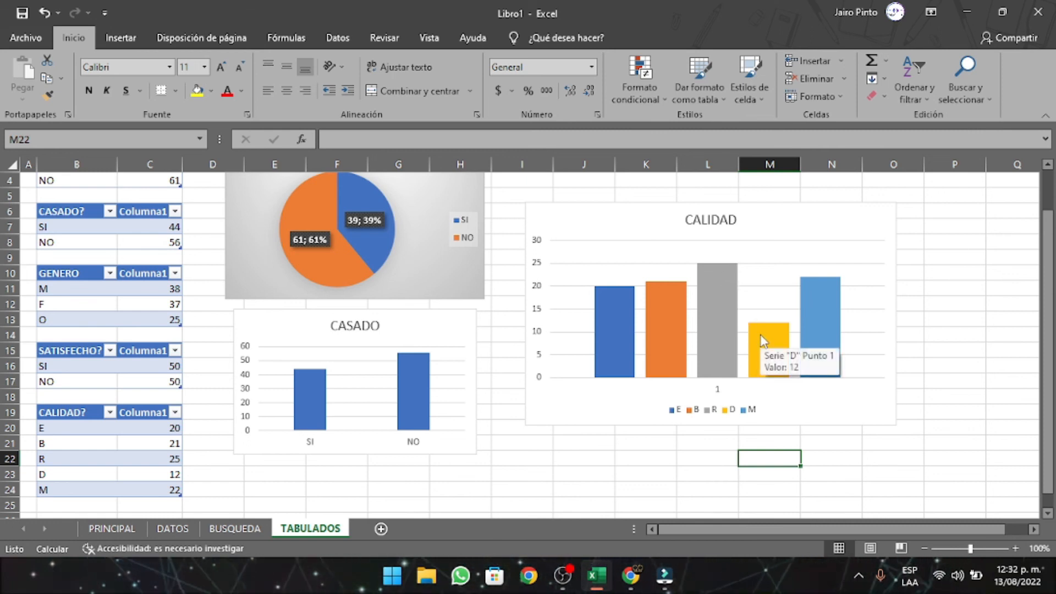
mouse_move(821, 317)
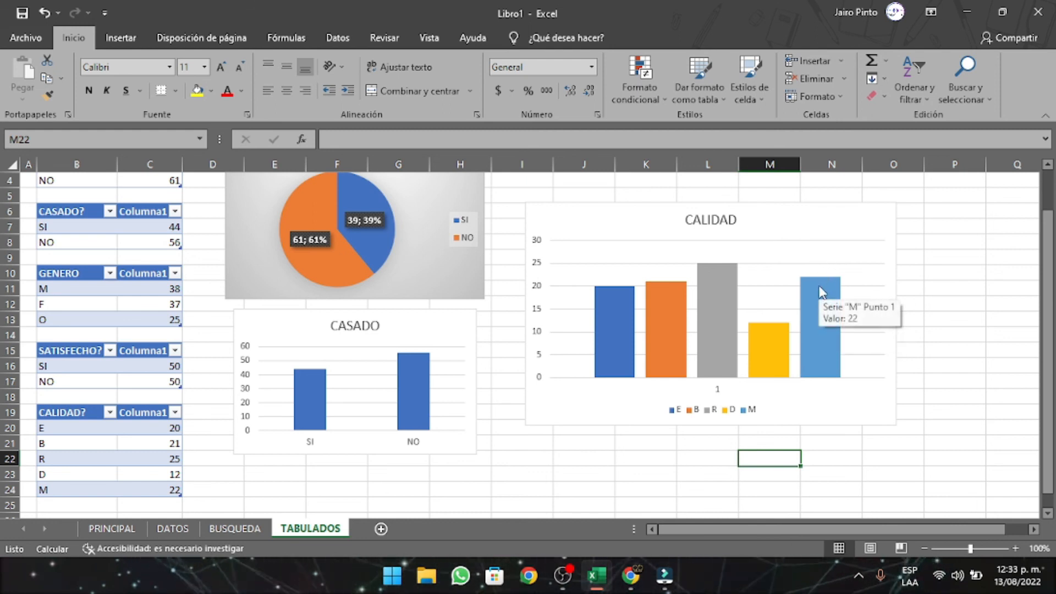
mouse_move(604, 329)
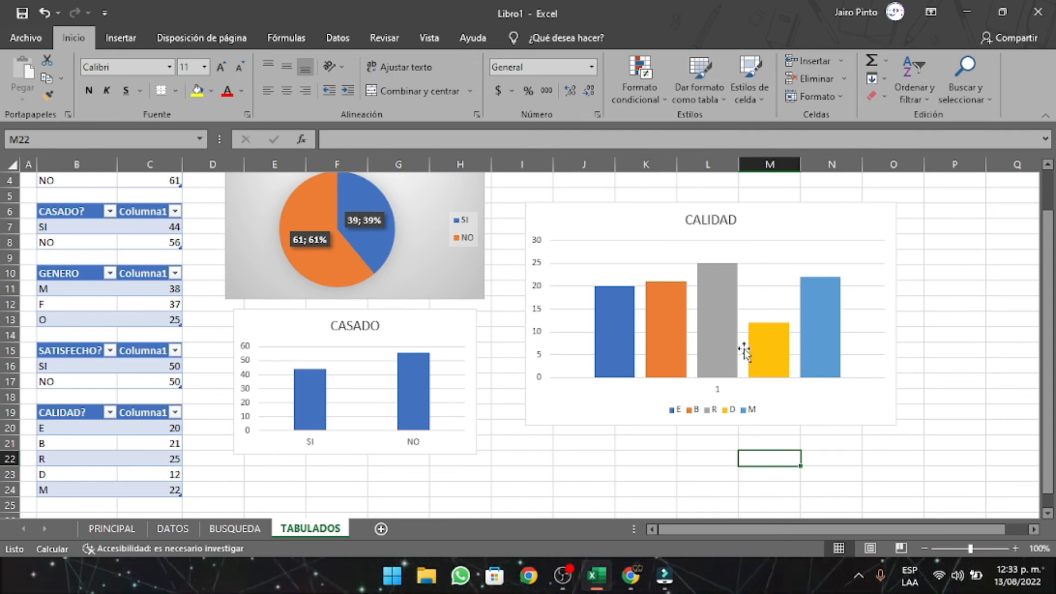
Step: Recalculate the workbook repeatedly to regenerate the survey answers and update the summary tables and the HIJOS, CASADO and CALIDAD charts
left_click(507, 369)
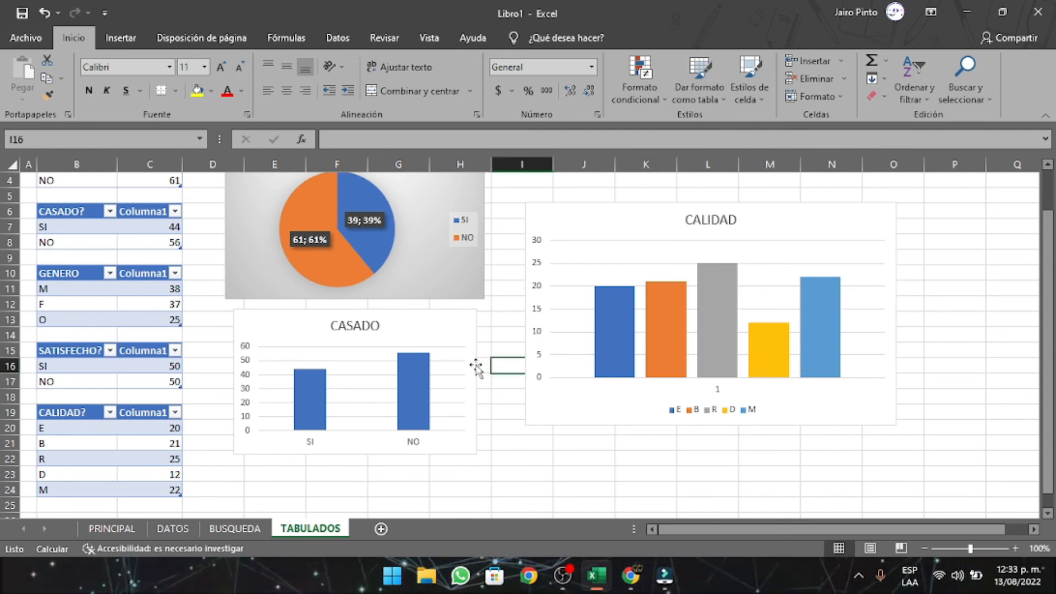
key("F9")
key("F9")
key("F9")
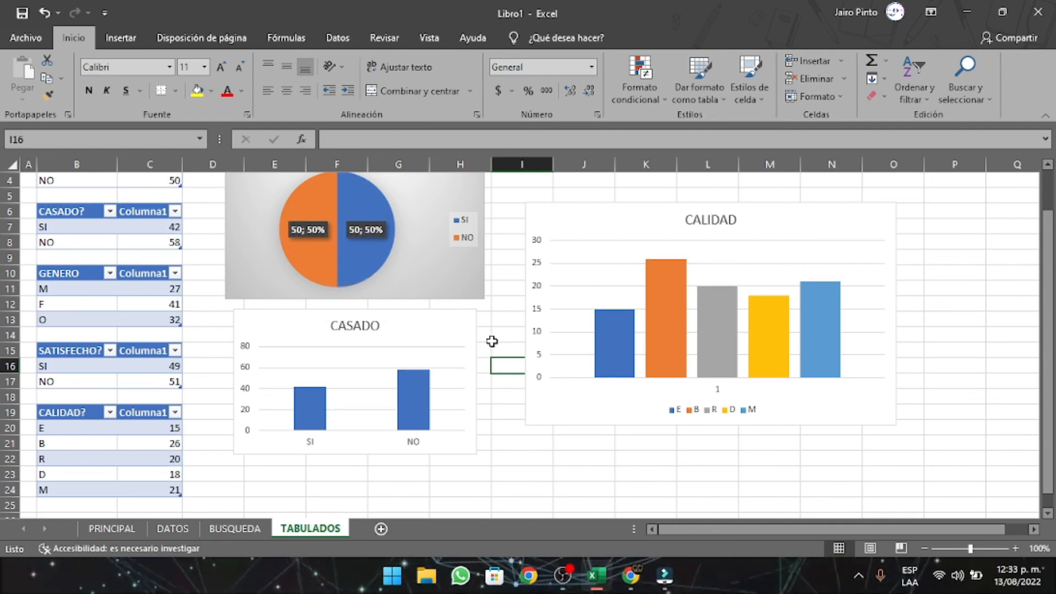
key("F9")
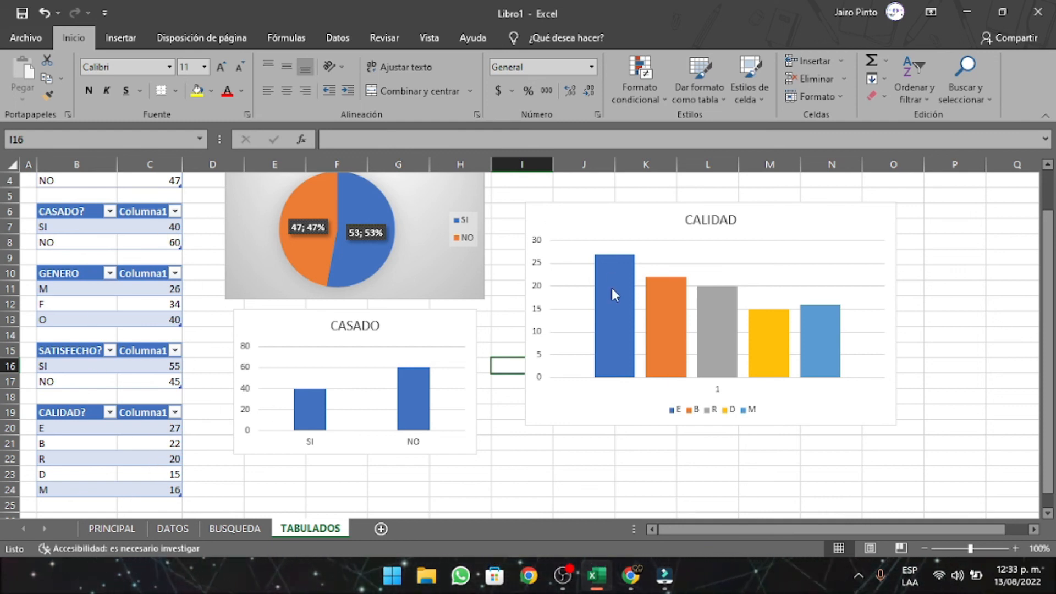
key("F9")
key("F9")
key("F9")
key("F9")
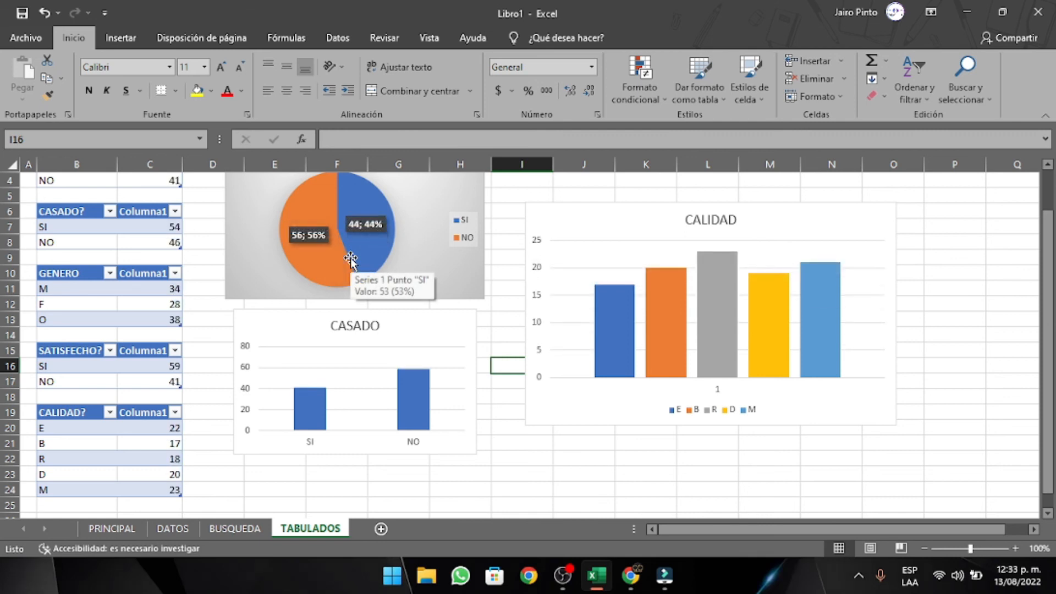
key("F9")
key("F9")
key("F9")
key("F9")
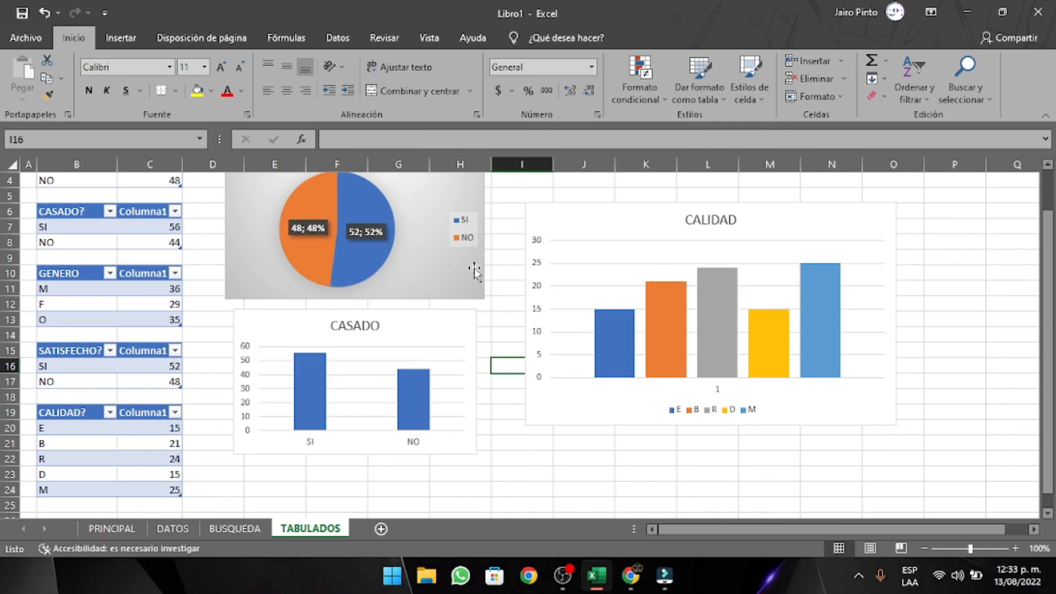
key("F9")
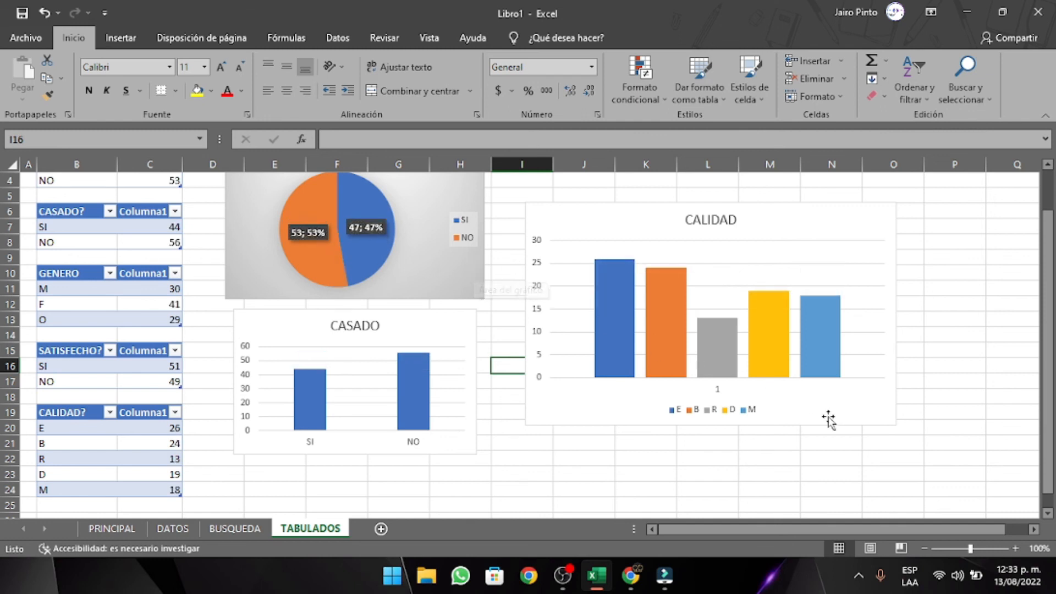
left_click(683, 484)
scroll(533, 395, "up", 1)
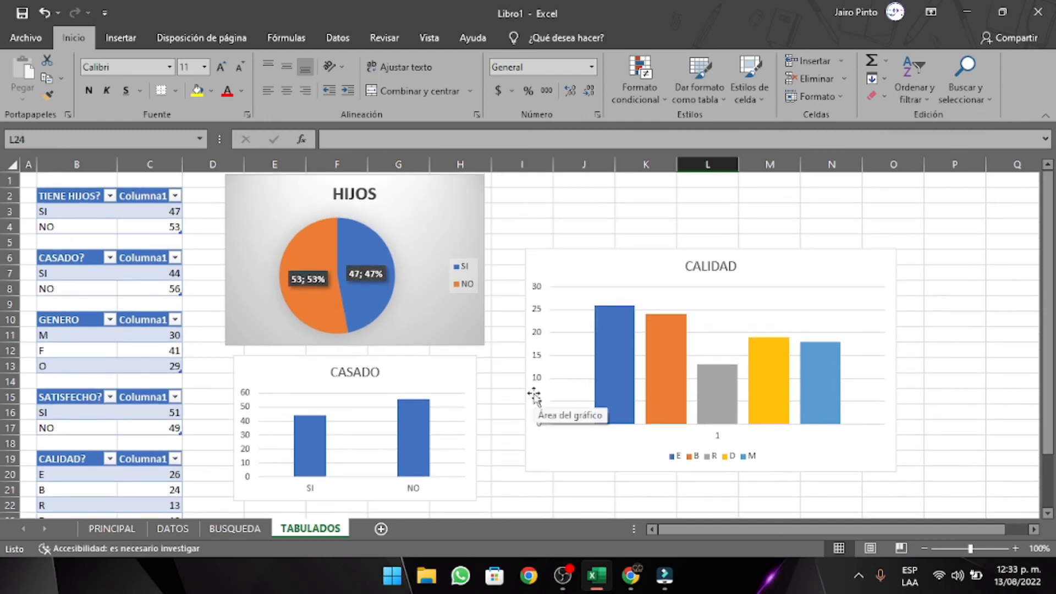
Step: Look through the BUSQUEDA, DATOS and PRINCIPAL sheets and narrow the empty column A on PRINCIPAL
left_click(235, 528)
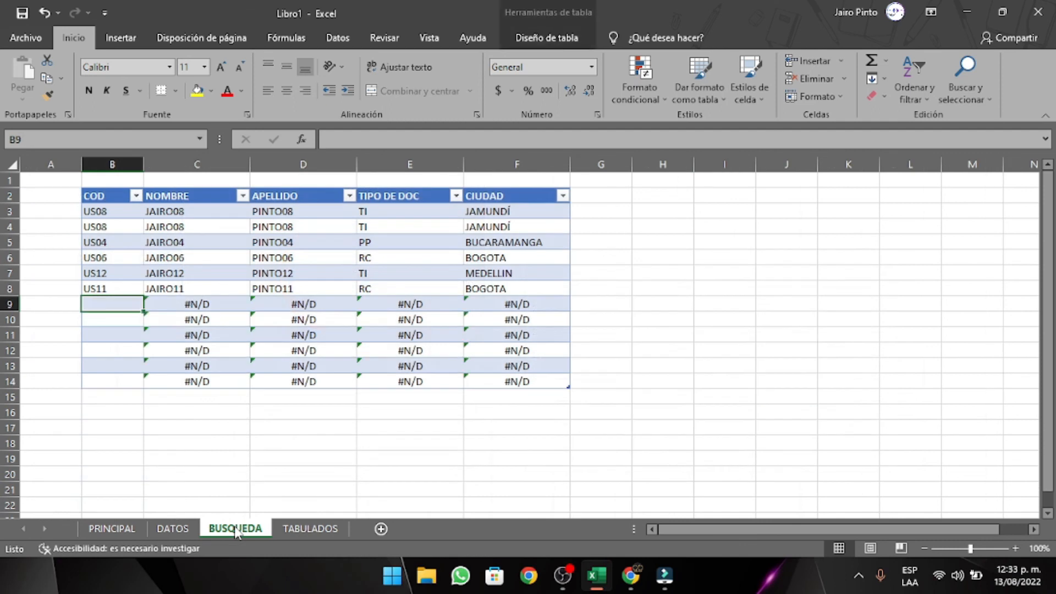
left_click(184, 529)
left_click(111, 528)
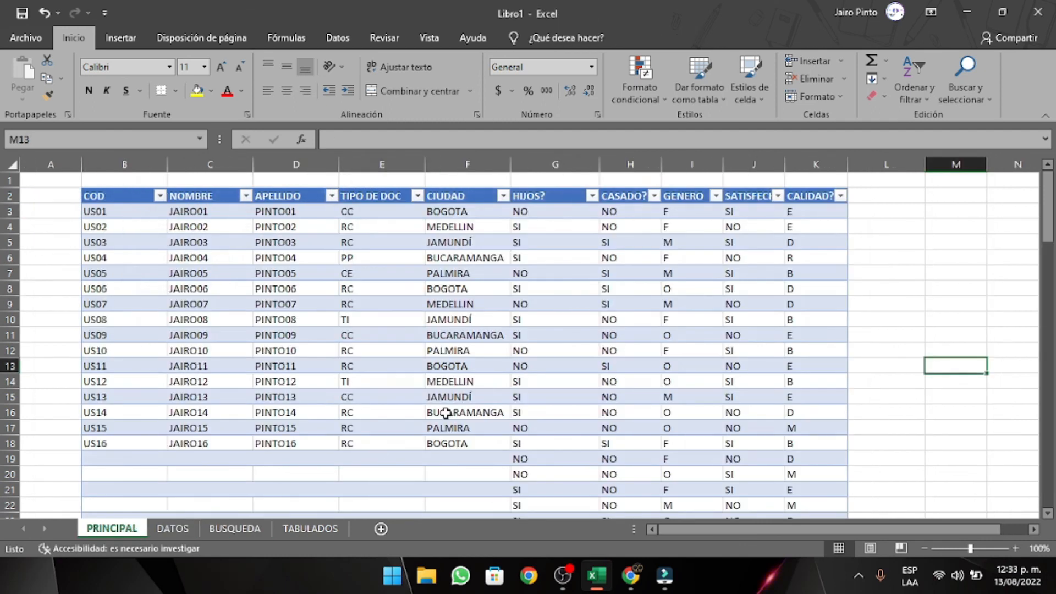
scroll(472, 380, "down", 5)
scroll(471, 381, "up", 5)
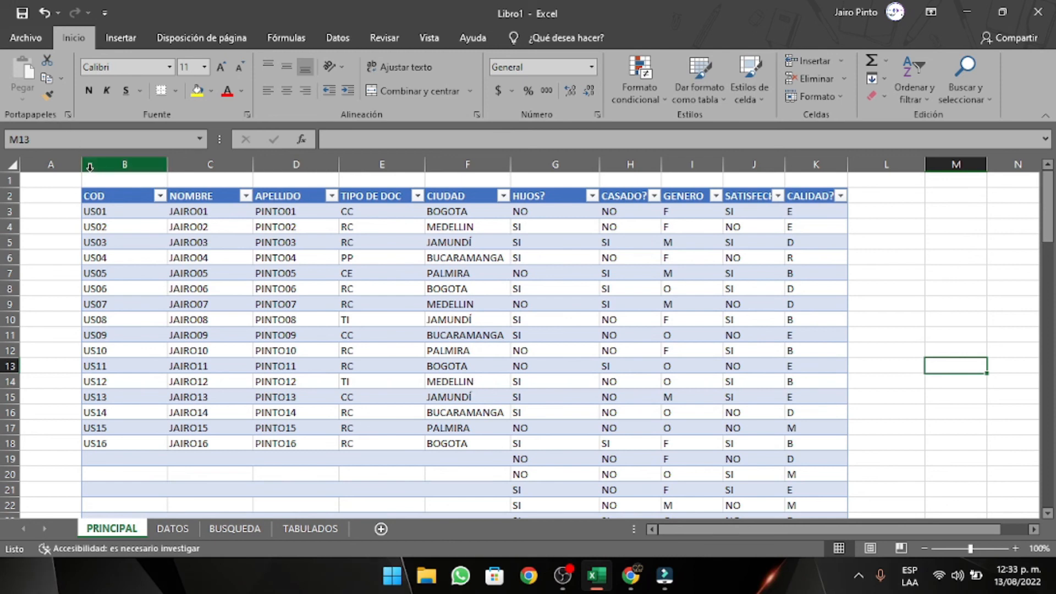
left_click_drag(81, 165, 40, 175)
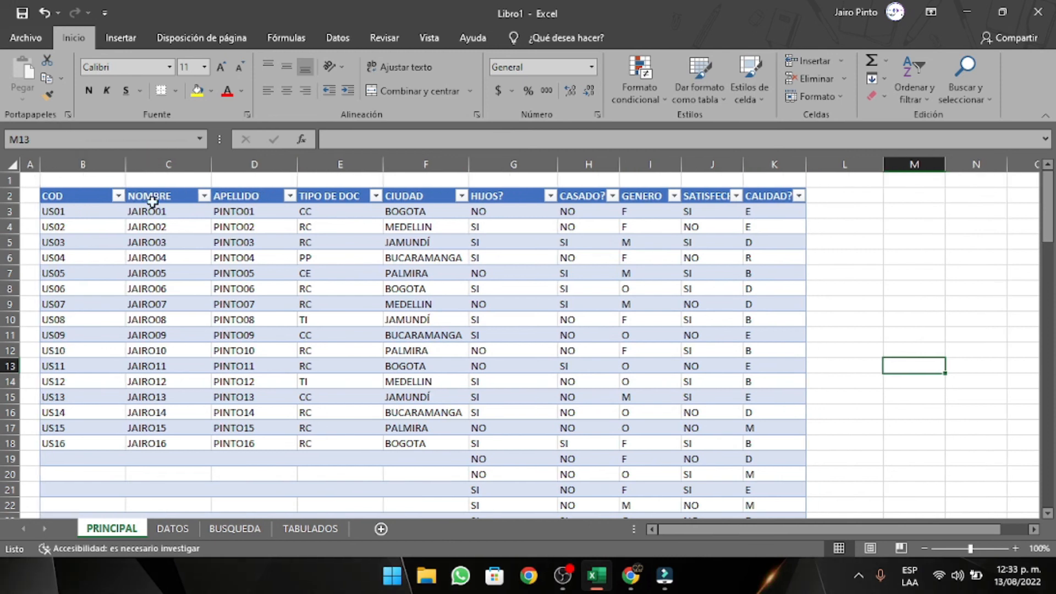
Step: Look over the CIUDAD and TIPO DE DOC entries on PRINCIPAL and return to the charts on the TABULADOS sheet
left_click(444, 263)
left_click(444, 334)
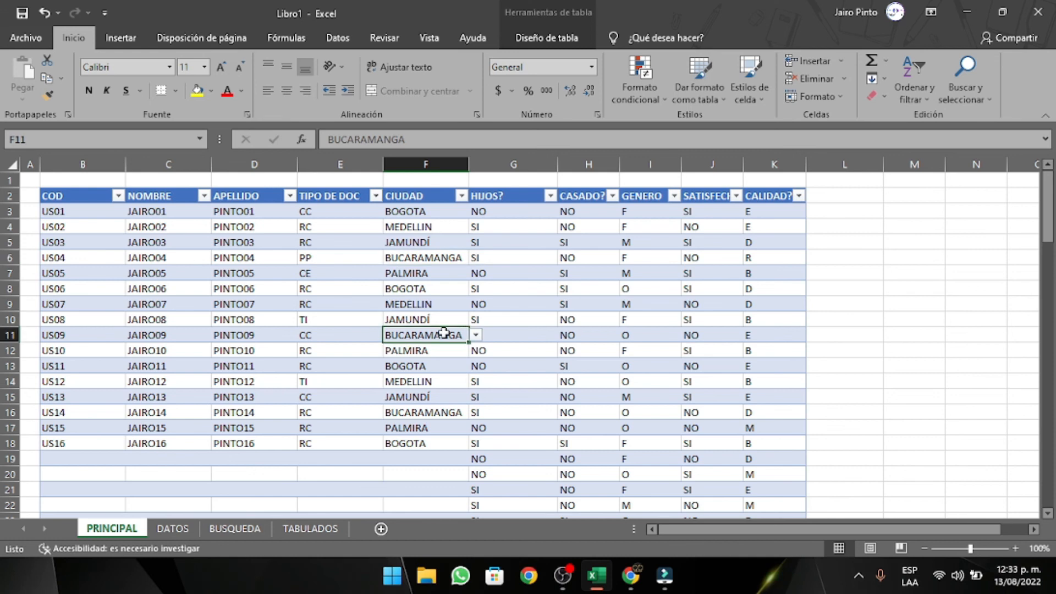
left_click(429, 366)
left_click(349, 308)
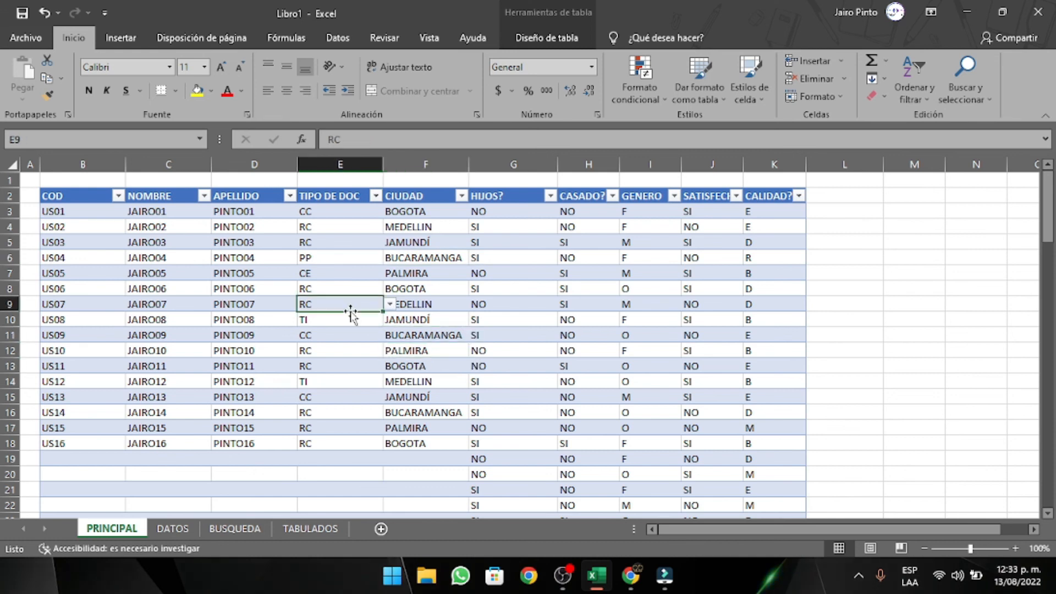
left_click(351, 336)
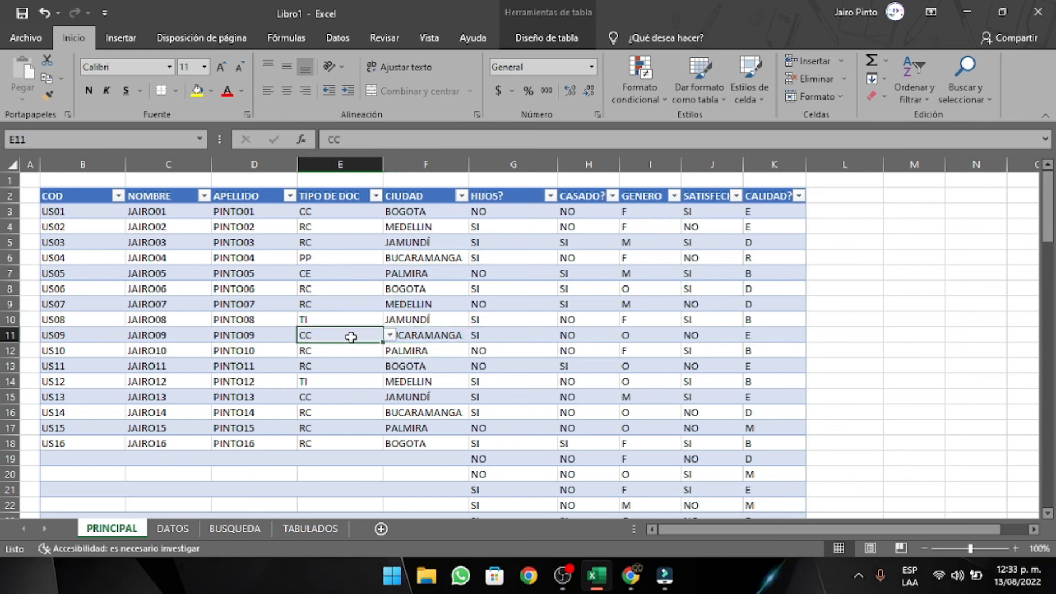
left_click(269, 337)
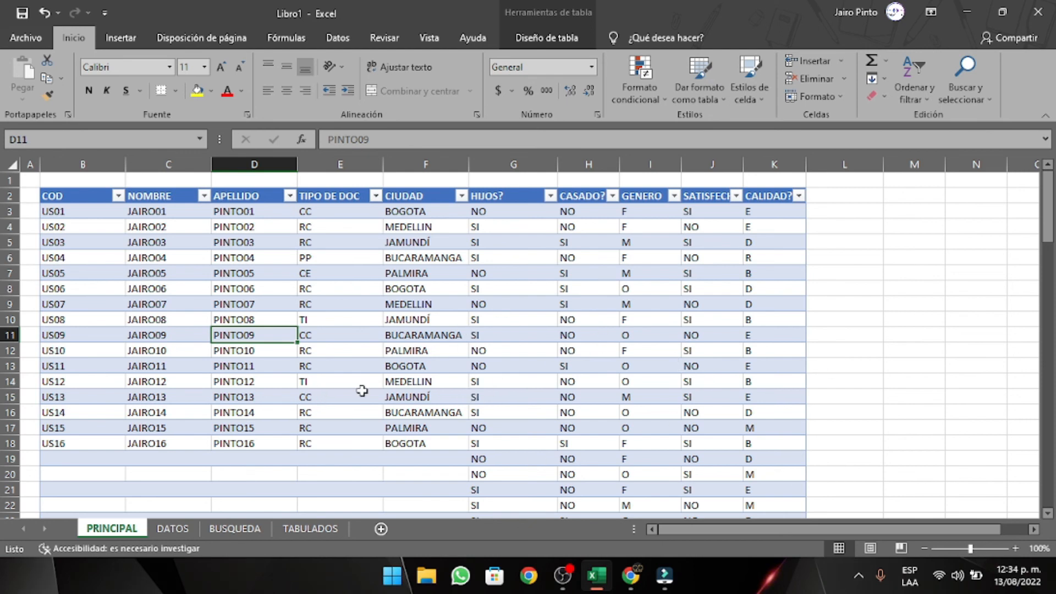
left_click(331, 528)
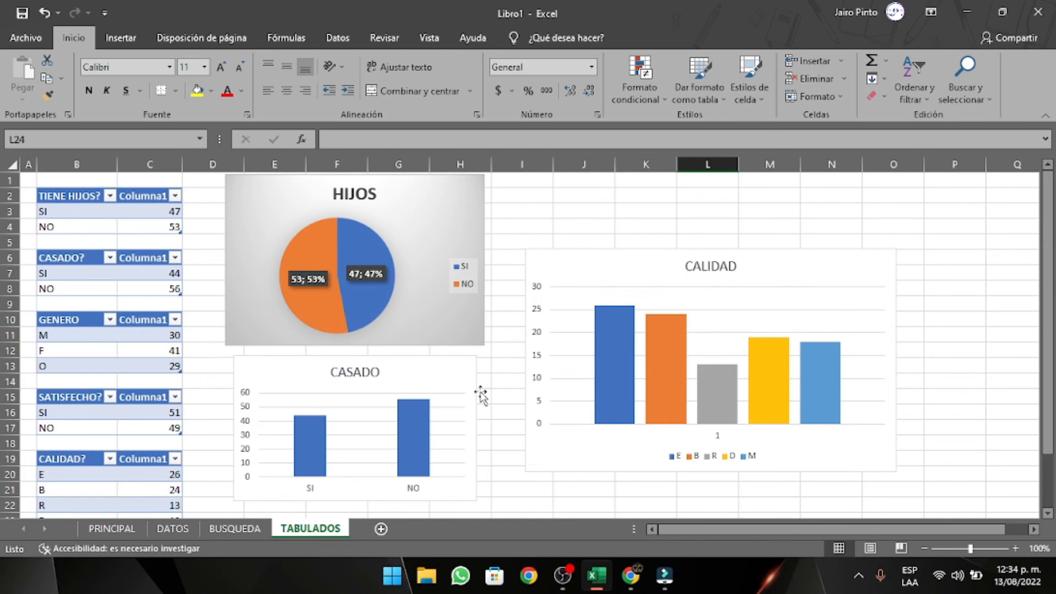
left_click(951, 358)
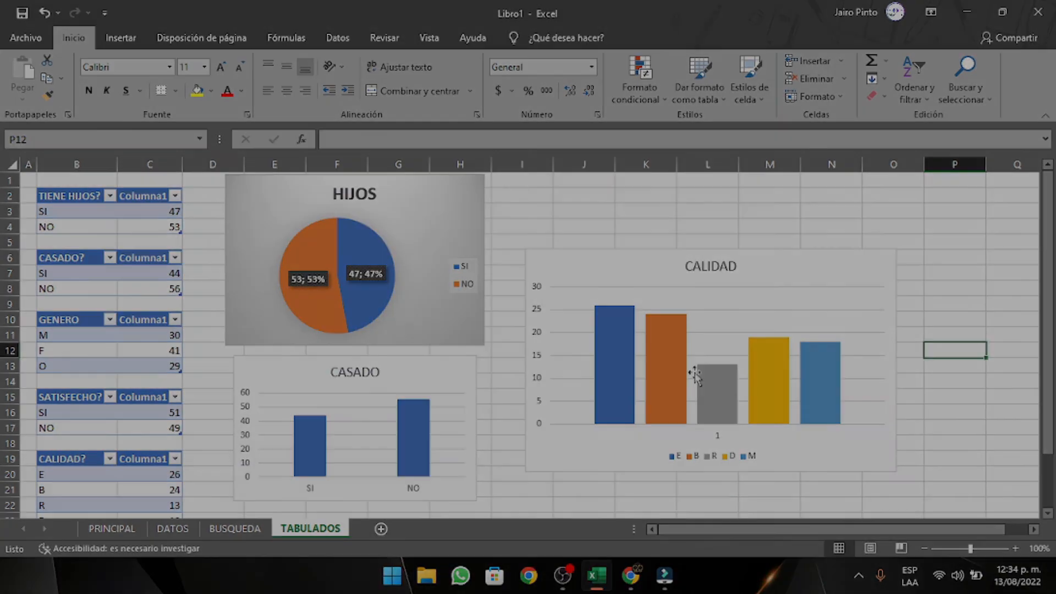